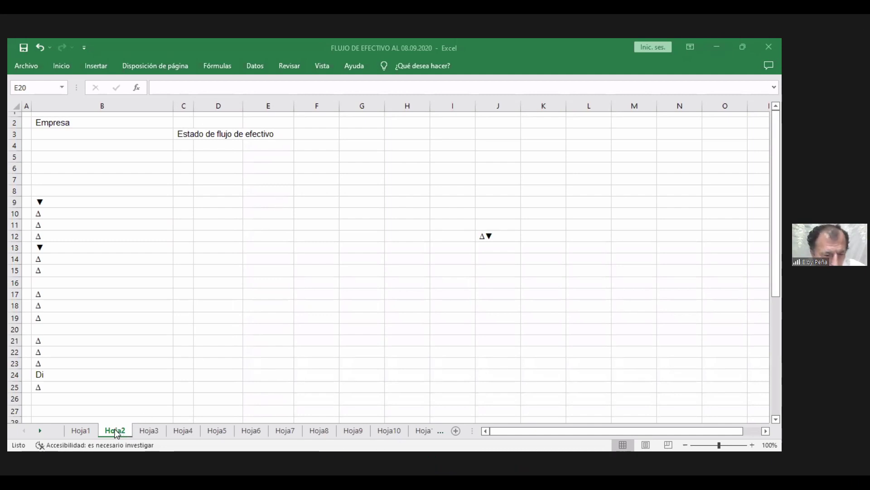
# - Complete the company heading in cell B2 so it reads Empresa "Gato Pardo" S.A
pyautogui.click(53, 123)
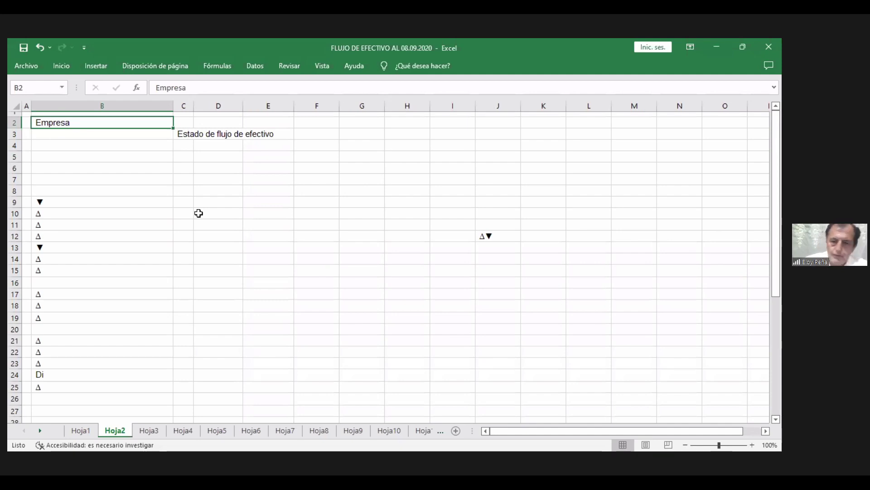
pyautogui.doubleClick(70, 123)
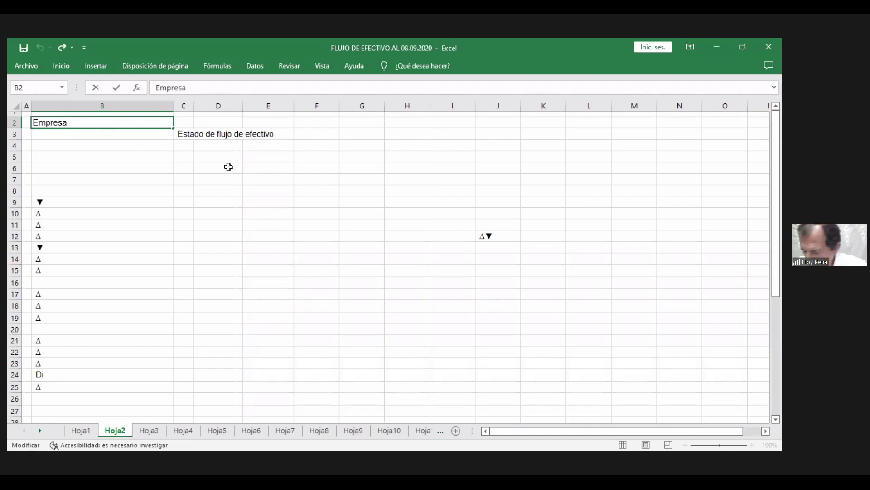
pyautogui.write('"')
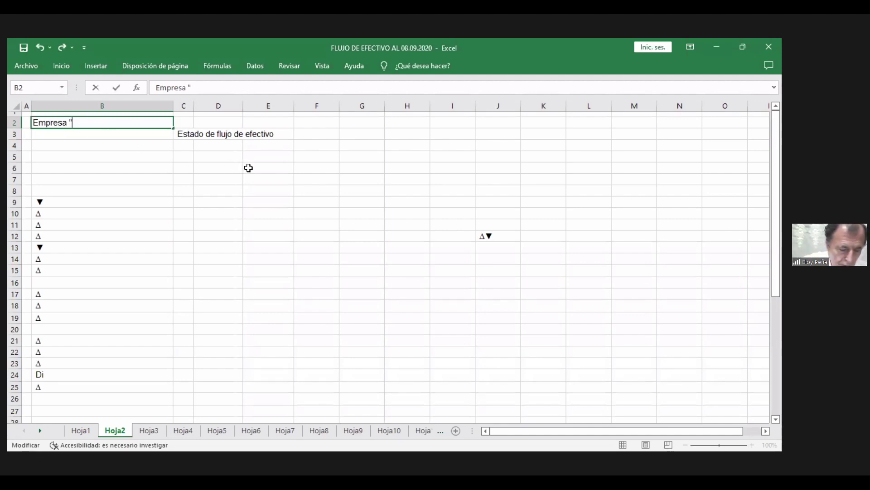
pyautogui.write('Gato')
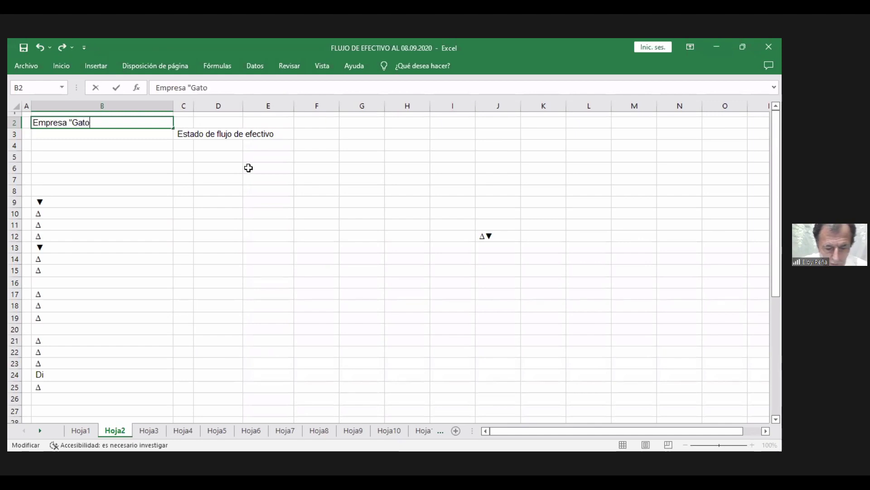
pyautogui.write(' Par')
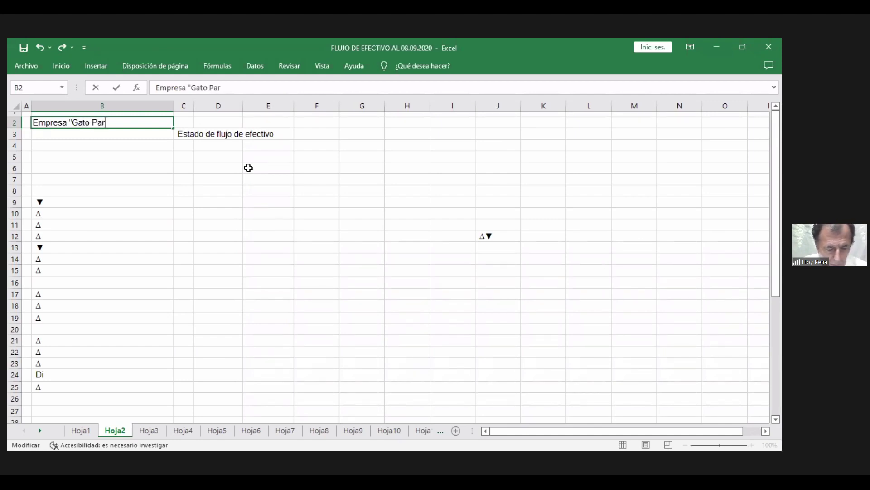
pyautogui.write('do')
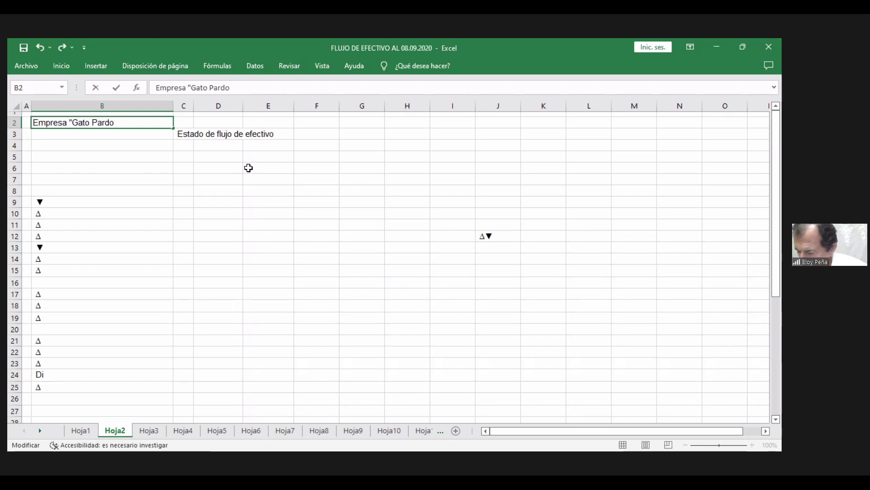
pyautogui.press('BackSpace')
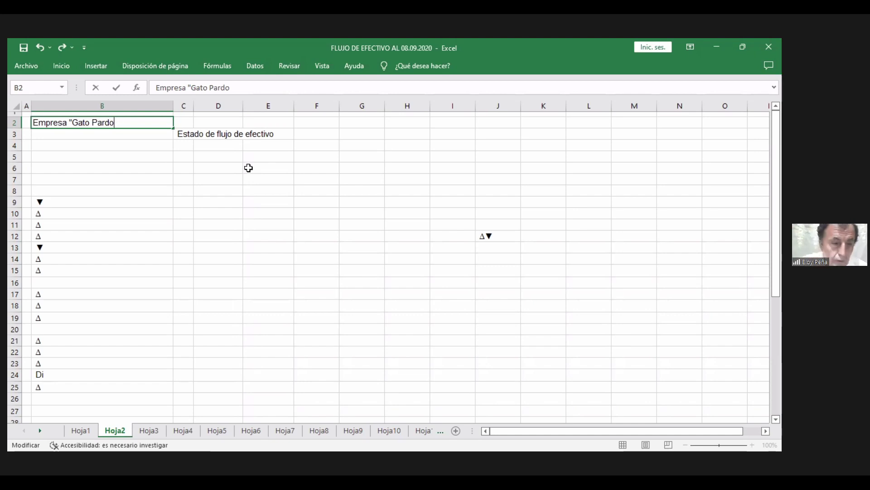
pyautogui.press('BackSpace')
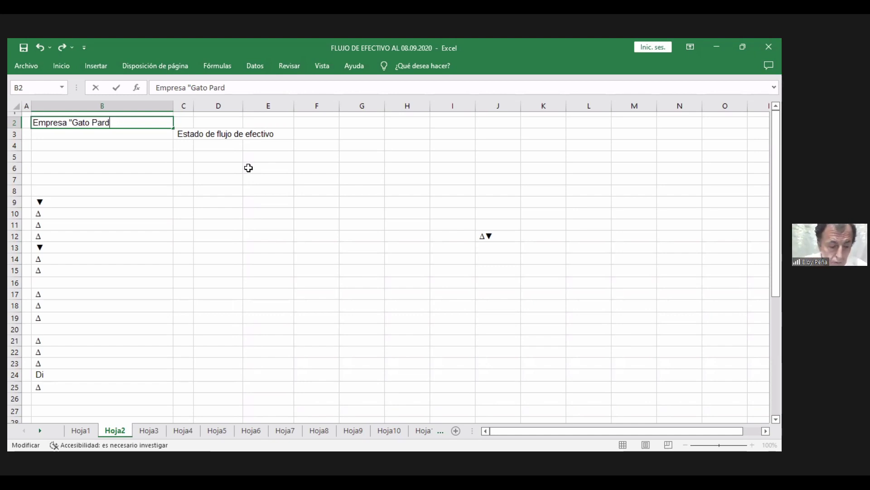
pyautogui.write('#')
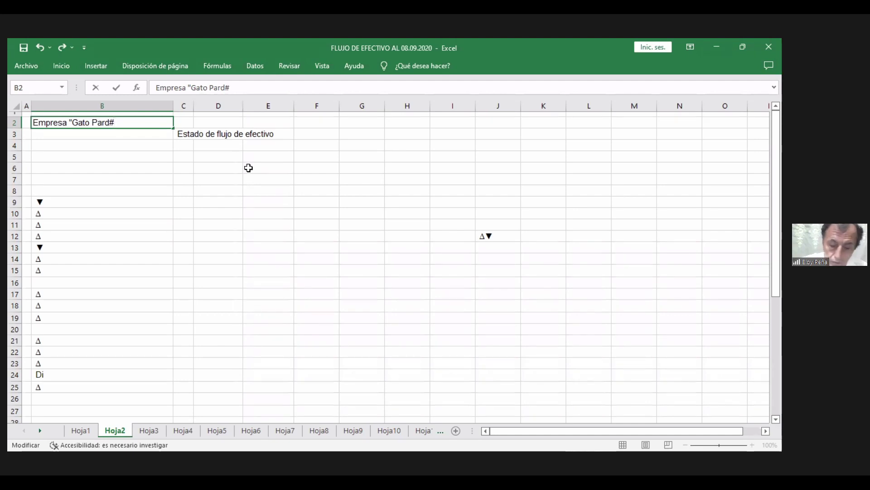
pyautogui.press('BackSpace')
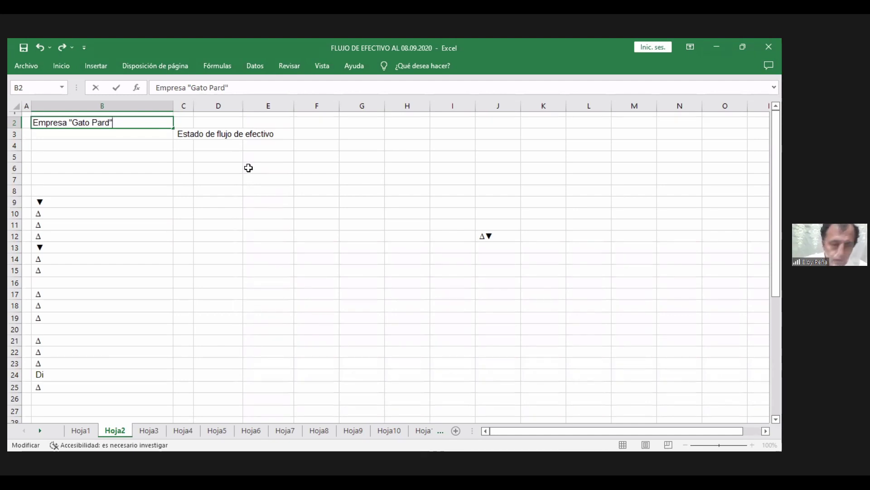
pyautogui.write('o" ')
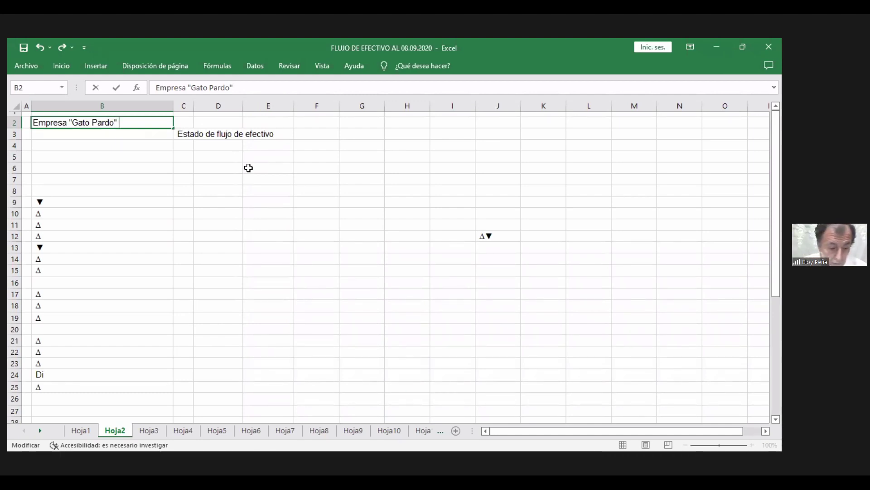
pyautogui.write('S.A.')
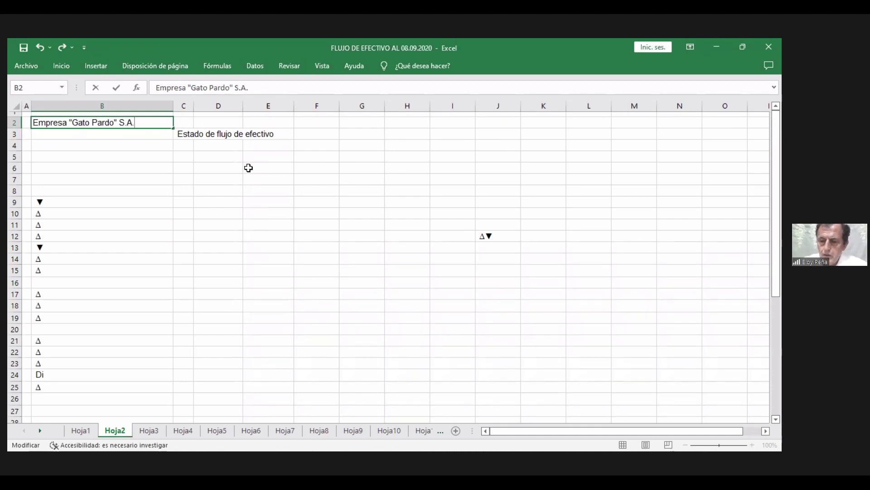
pyautogui.press('Return')
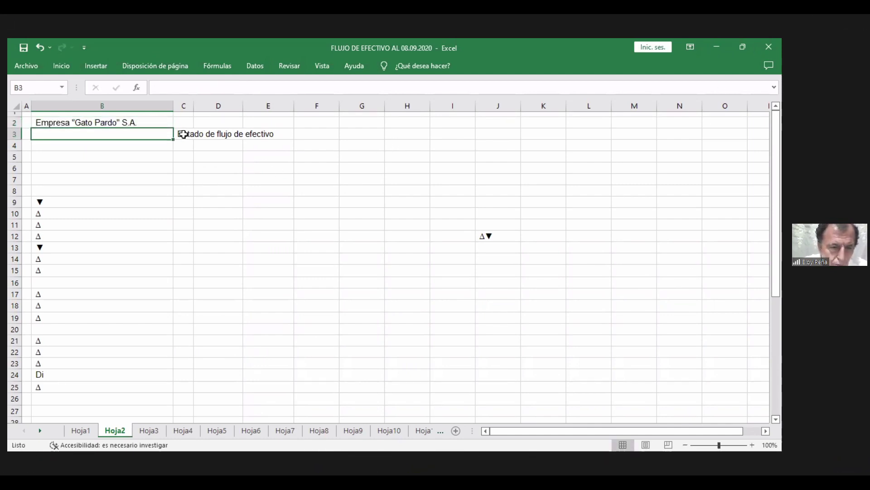
# - Clear the title in C3:E3 and re-enter "Estado de flujo de efectivo" in cell C3
pyautogui.moveTo(183, 134); pyautogui.dragTo(257, 142)
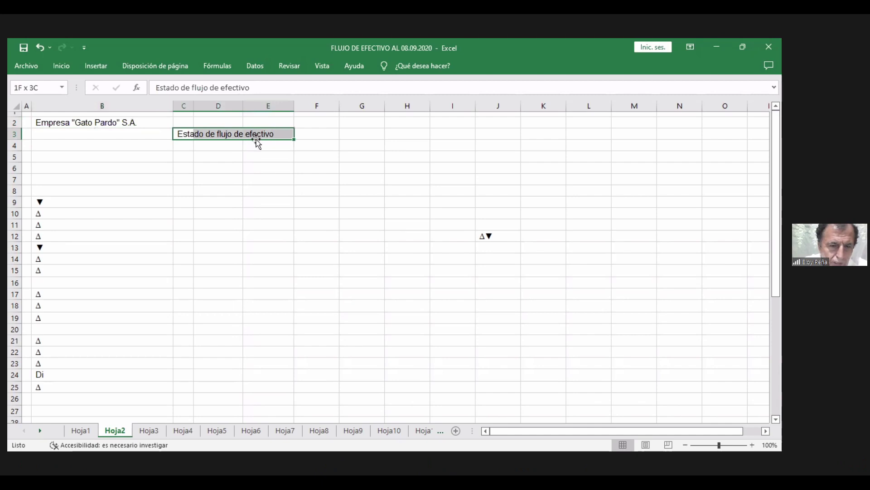
pyautogui.click(182, 134)
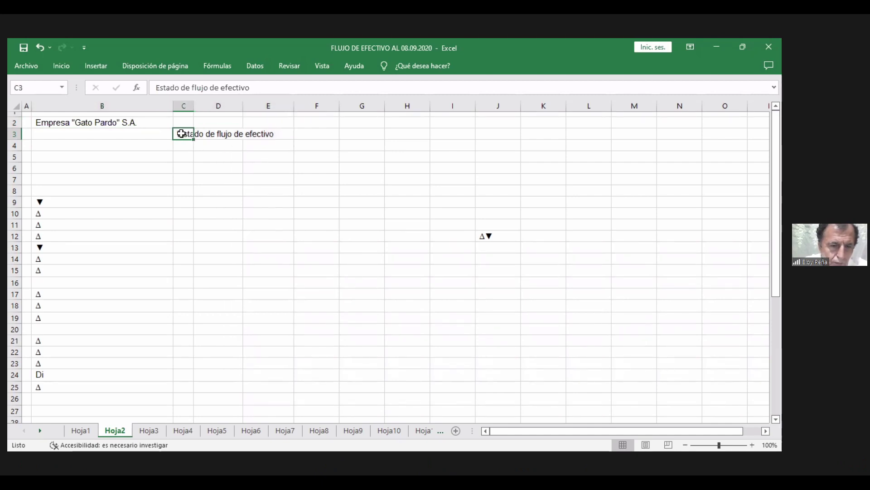
pyautogui.moveTo(181, 133); pyautogui.dragTo(268, 133)
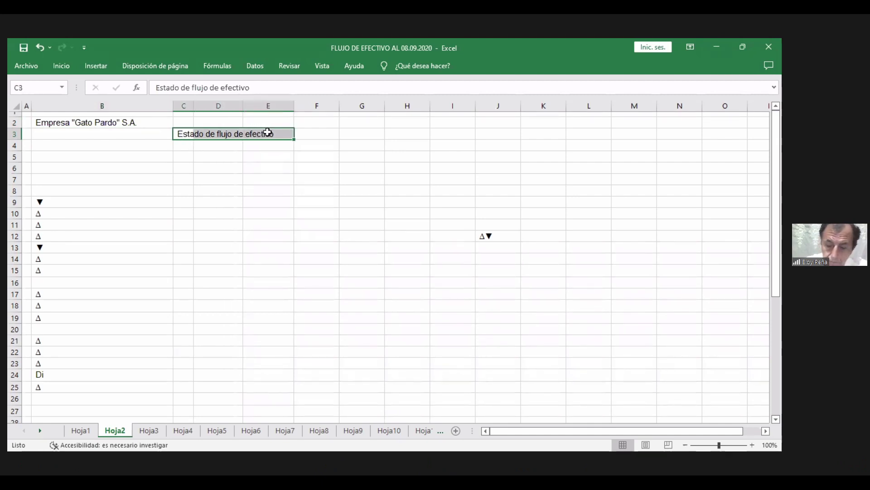
pyautogui.press('Delete')
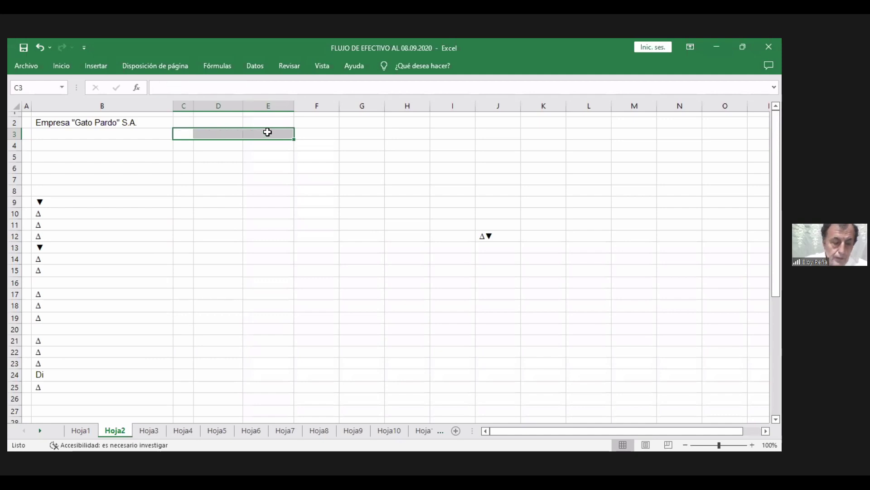
pyautogui.write('eST')
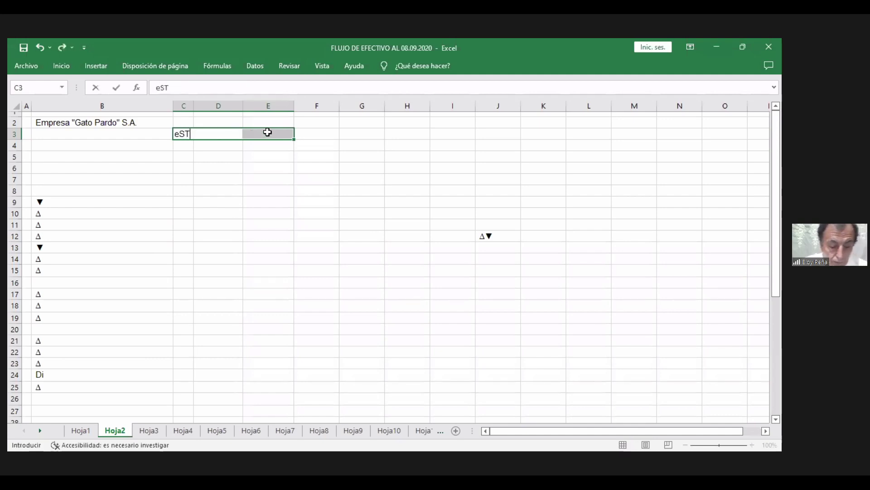
pyautogui.write('ADO de ')
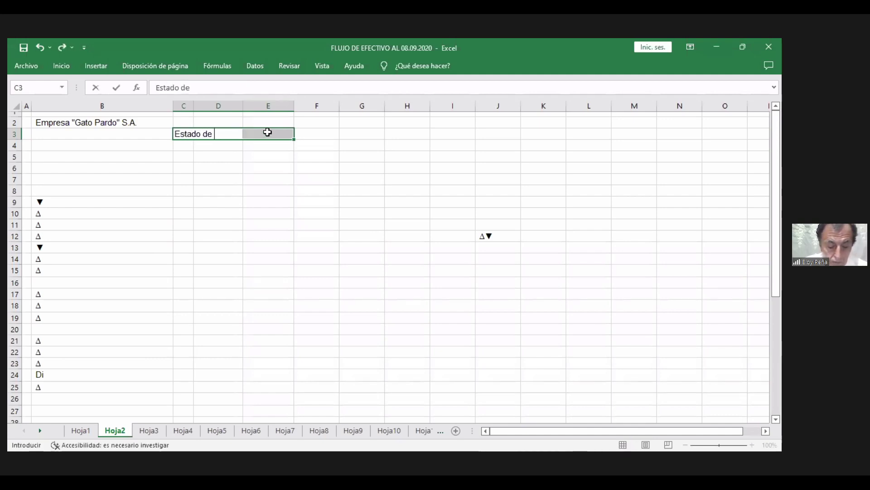
pyautogui.write('fl')
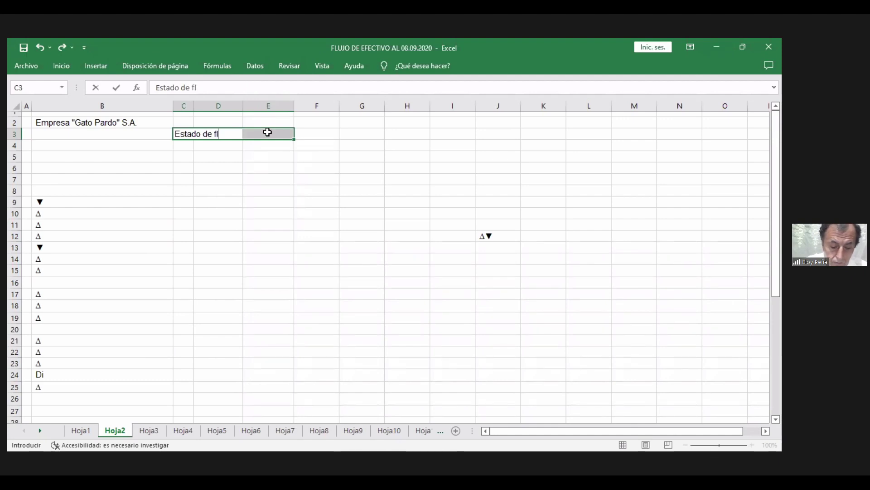
pyautogui.write('u')
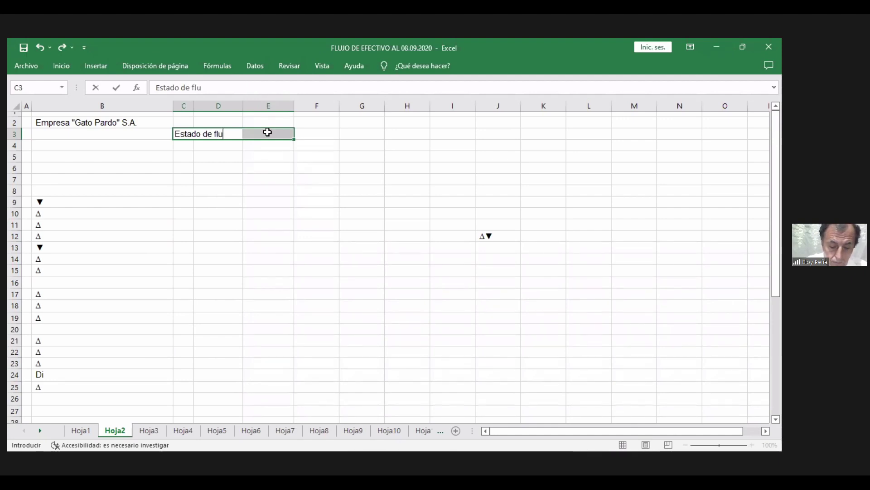
pyautogui.write('jo de e')
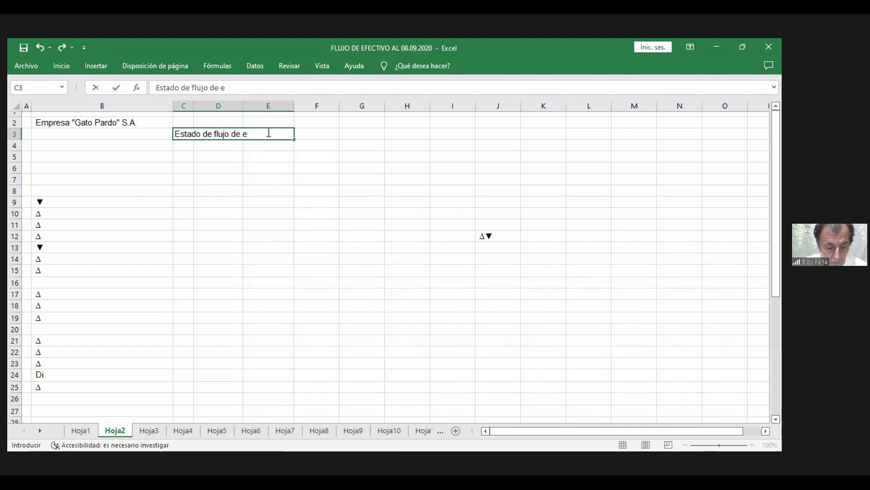
pyautogui.write('fectivo')
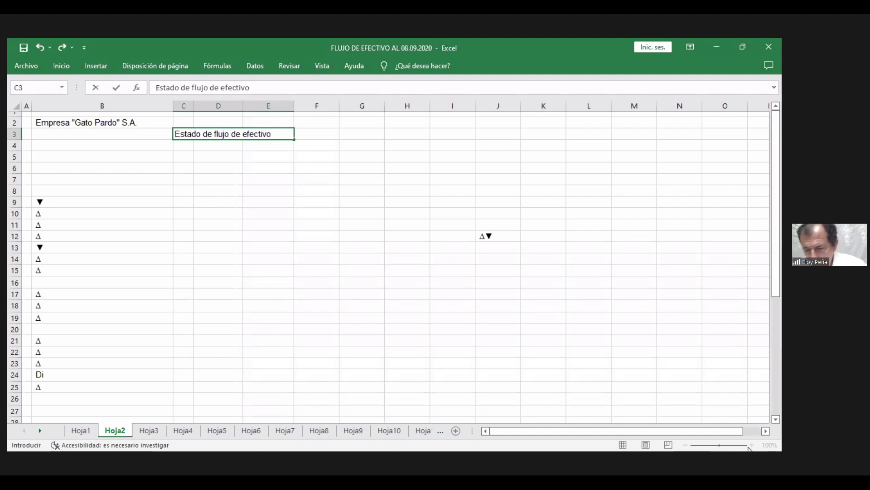
pyautogui.scroll(-2, 696, 439)
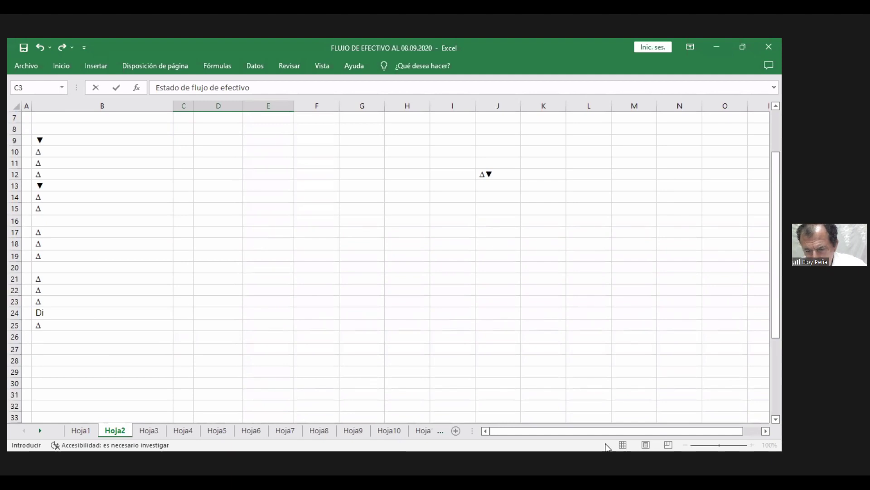
pyautogui.scroll(2, 534, 360)
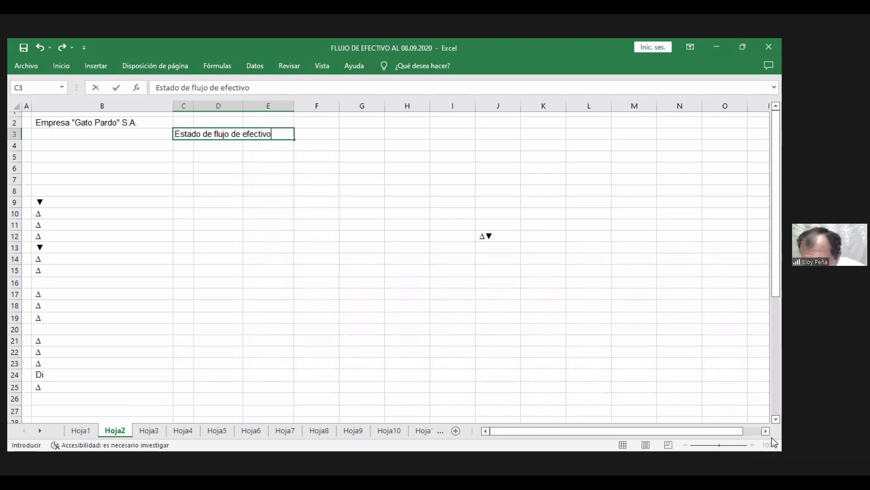
pyautogui.click(544, 315)
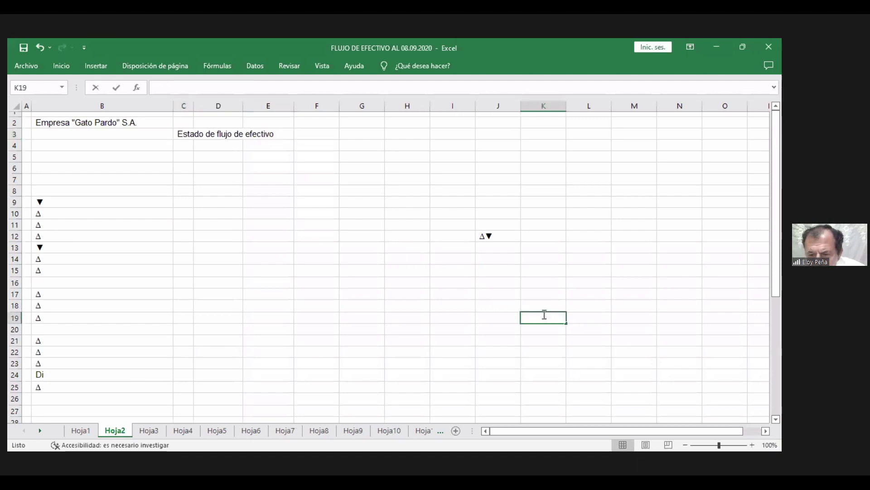
pyautogui.doubleClick(545, 315)
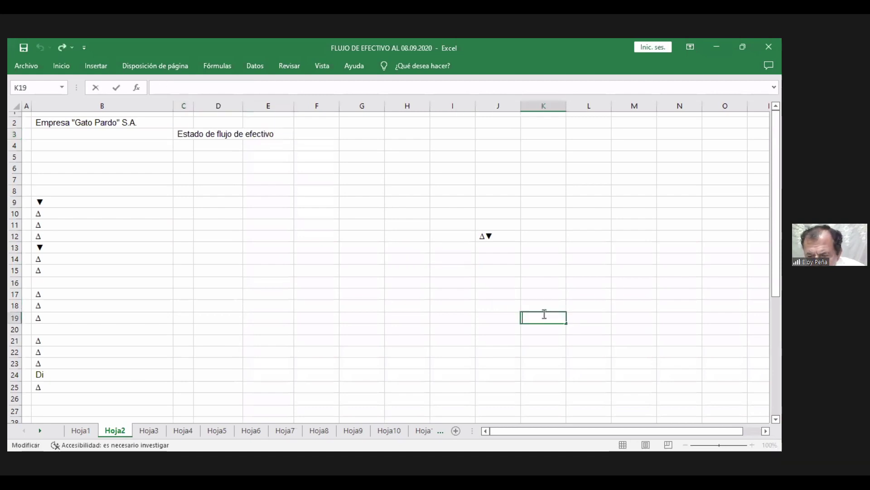
pyautogui.click(544, 340)
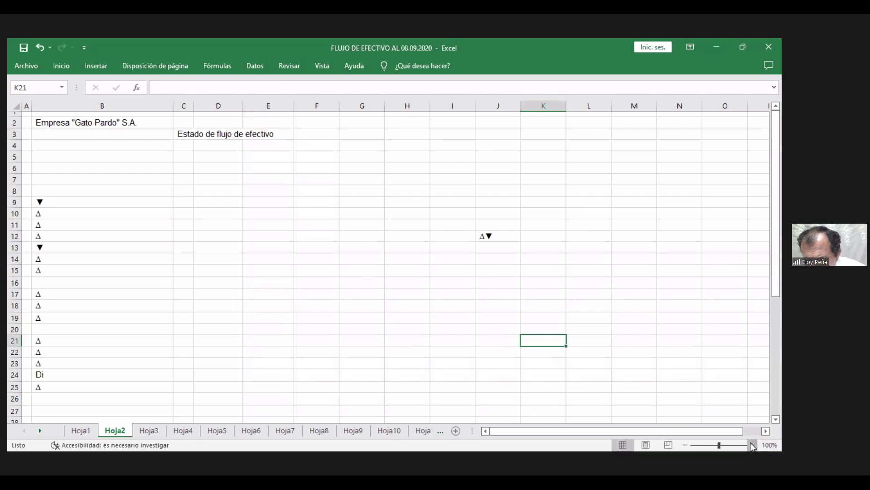
# - Enter the date line "Al 31 de diciembre de 2020" in cell C4, slightly indented with leading spaces beneath the title
pyautogui.click(752, 445)
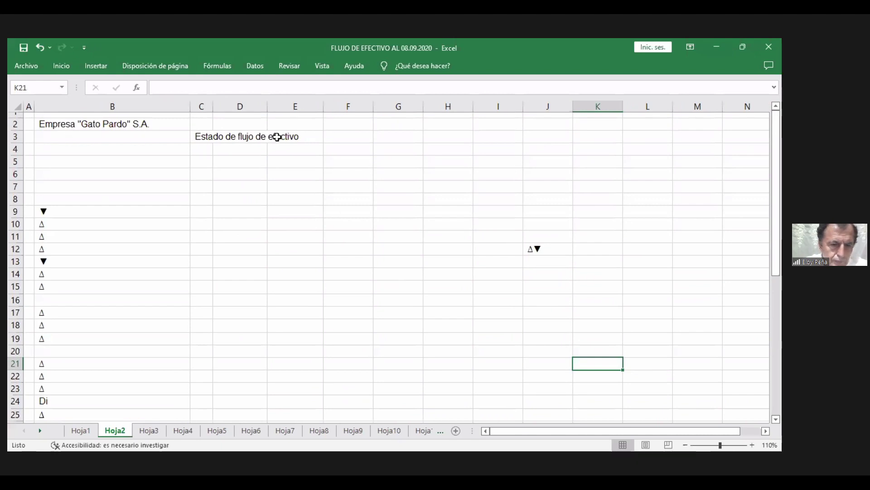
pyautogui.click(203, 150)
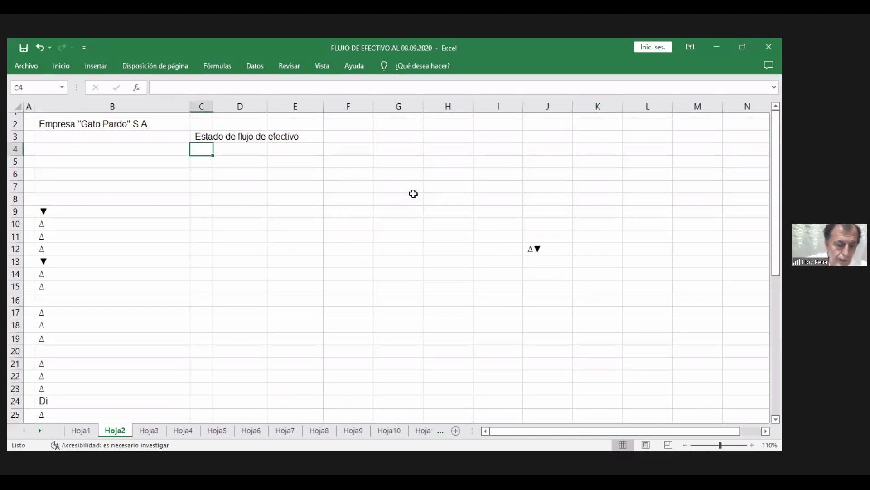
pyautogui.press('F2')
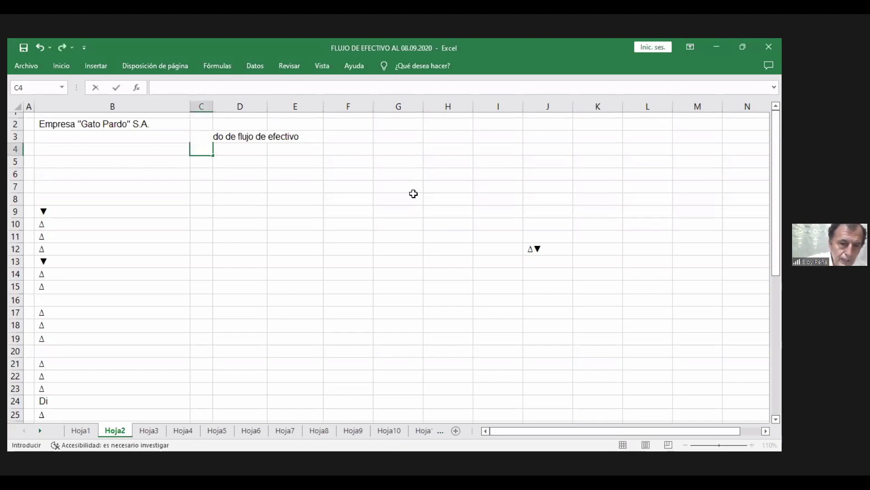
pyautogui.write('A')
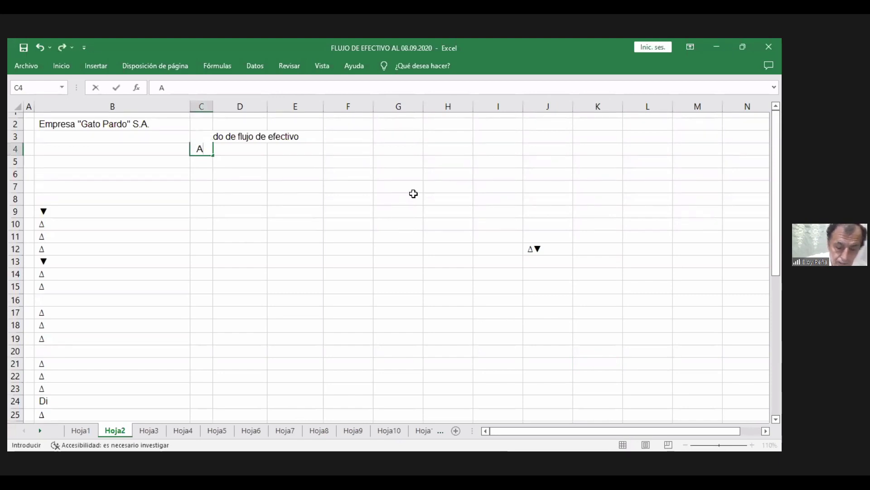
pyautogui.write('l 3')
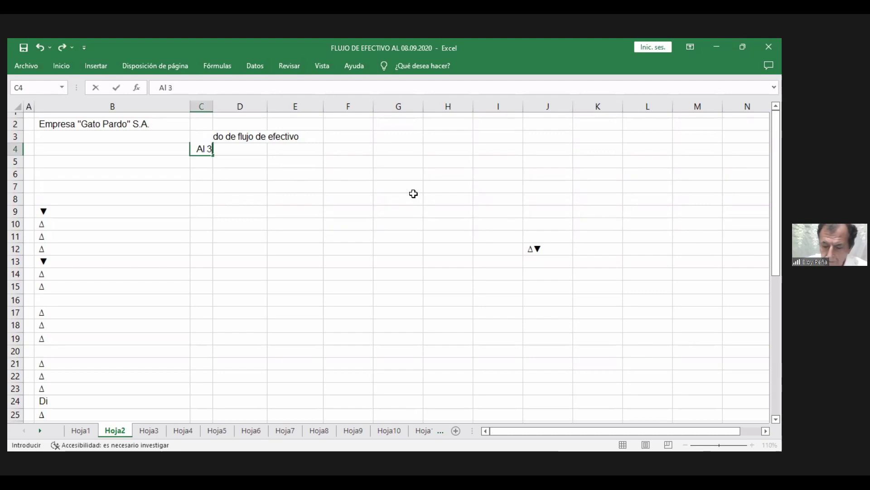
pyautogui.write('1 de d')
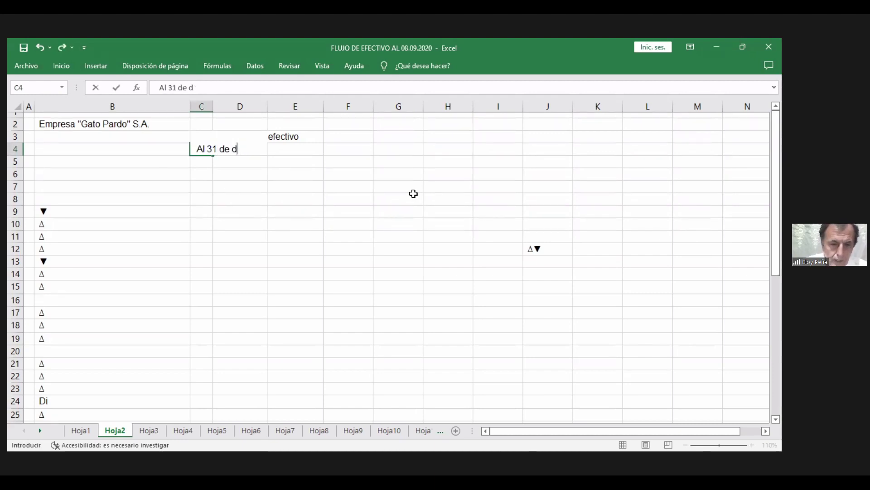
pyautogui.write('oicie')
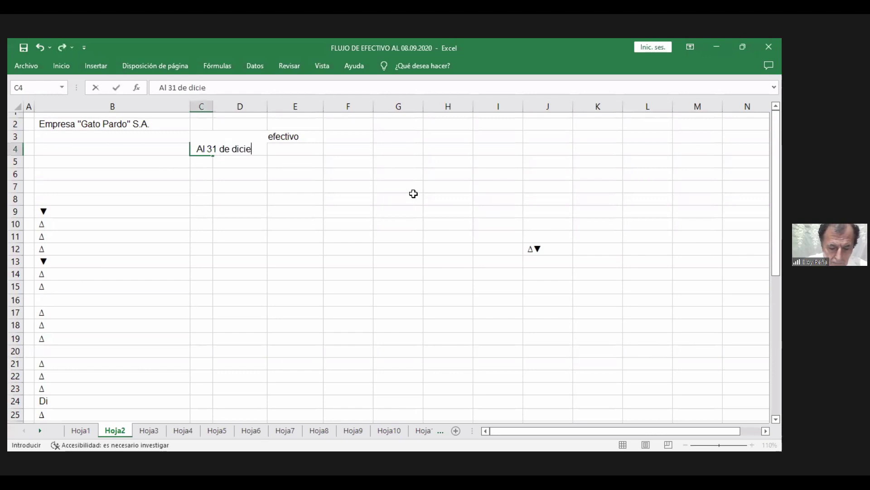
pyautogui.write('mbre')
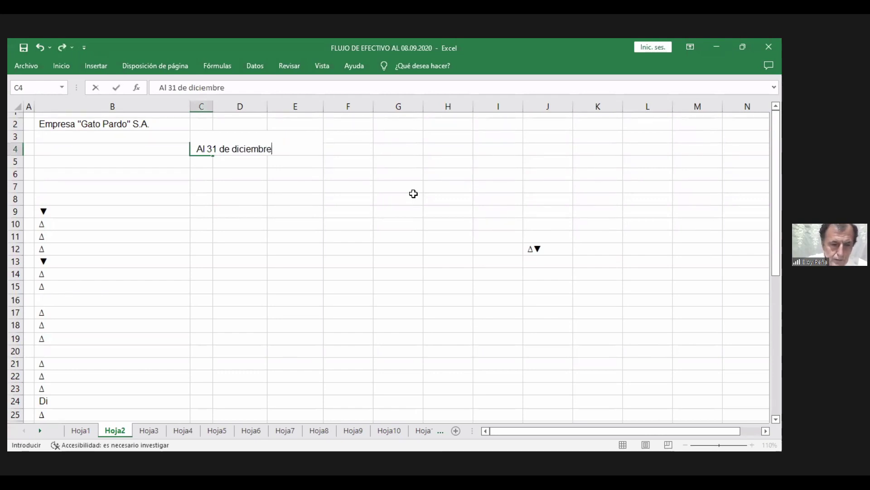
pyautogui.write(' de ')
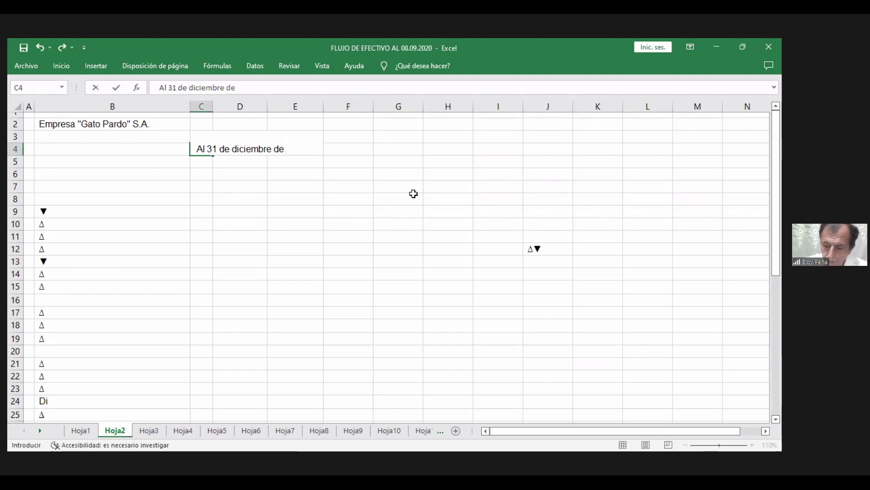
pyautogui.write('2020')
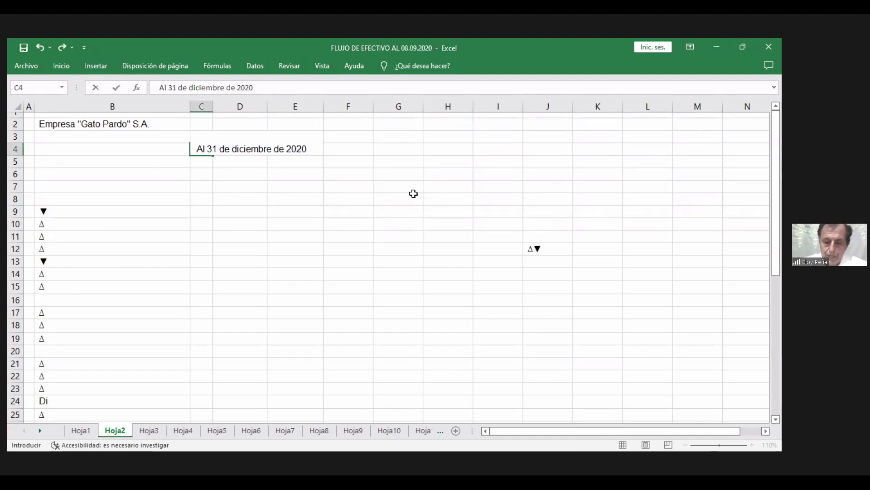
pyautogui.press('Return')
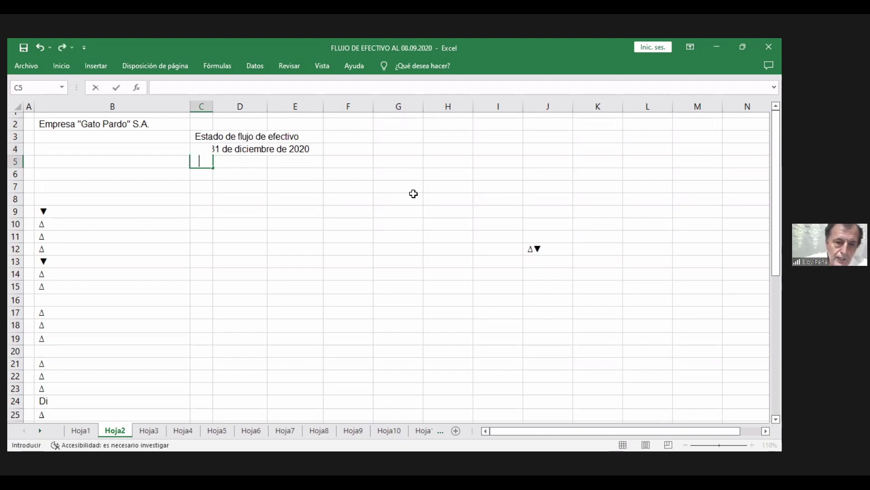
# - Enter the currency note "(Cifras en bolivianos)" in cell C5 and indent it with leading spaces to centre it under the date line
pyautogui.write('C')
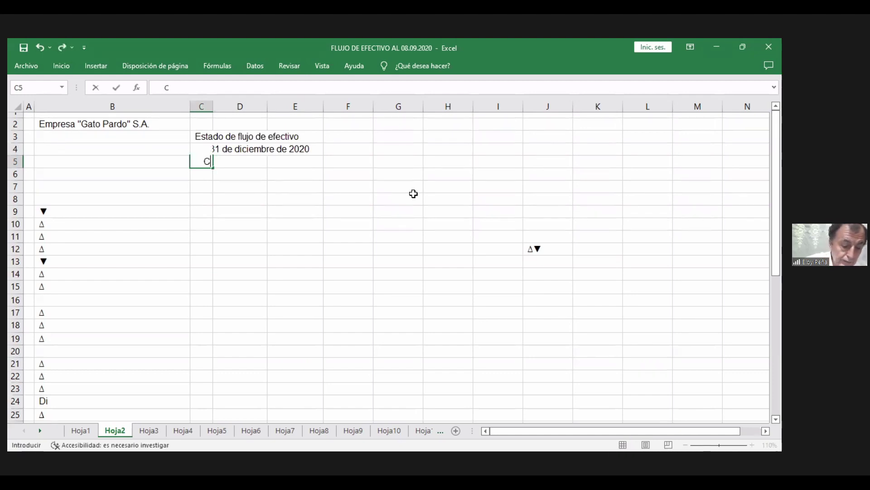
pyautogui.press('BackSpace')
pyautogui.write('(C')
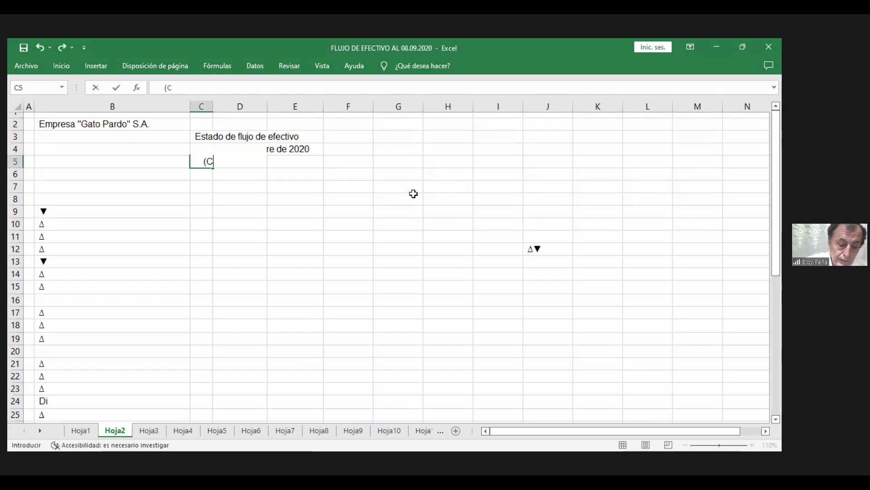
pyautogui.write('fras ')
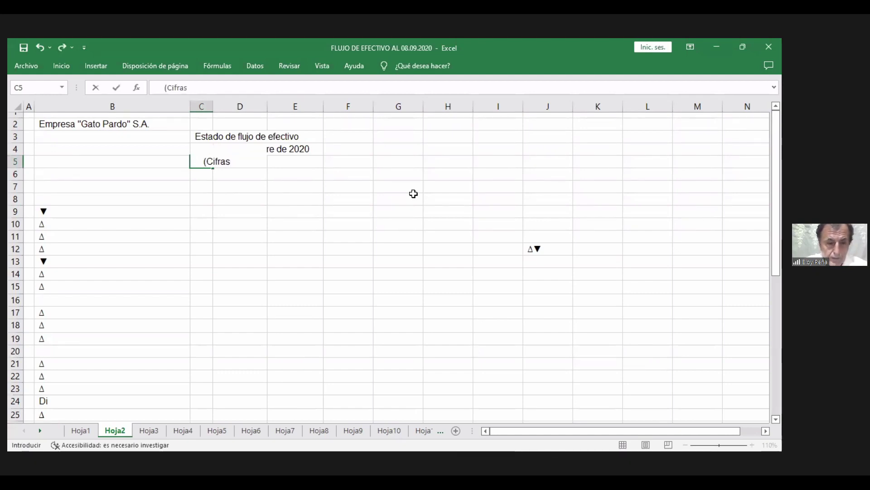
pyautogui.write('en ')
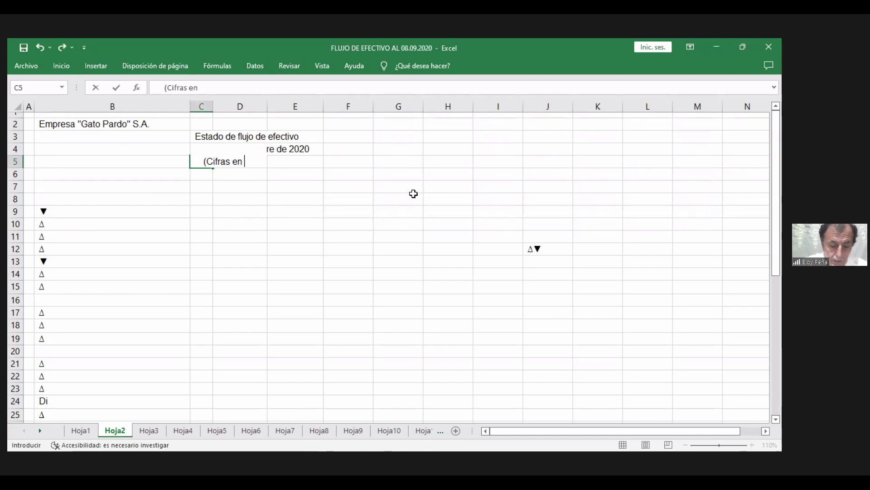
pyautogui.write('boliv')
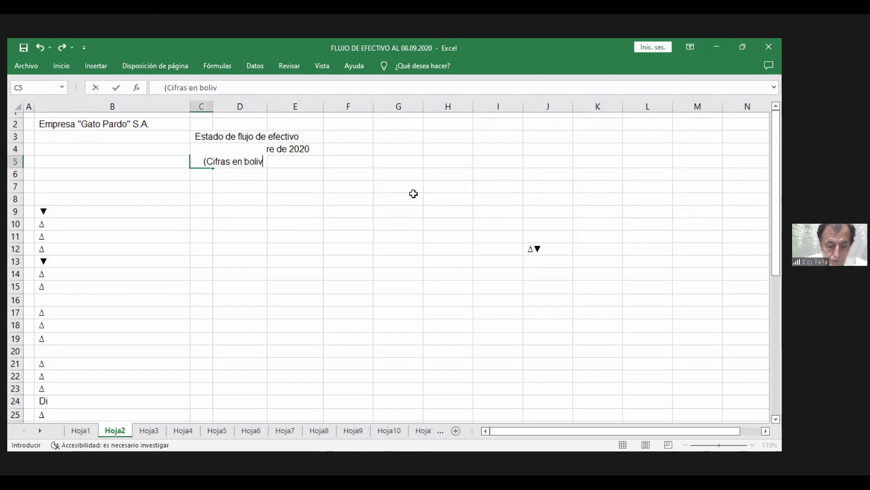
pyautogui.write('ianos')
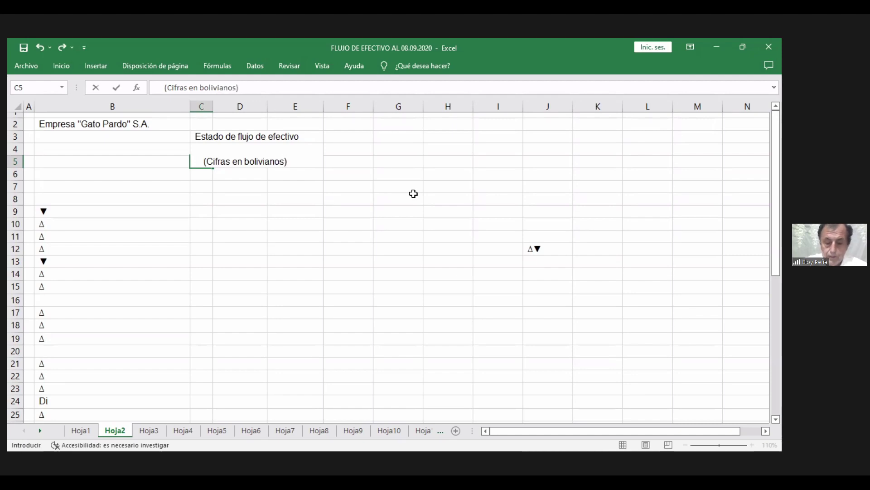
pyautogui.write(')')
pyautogui.press('Return')
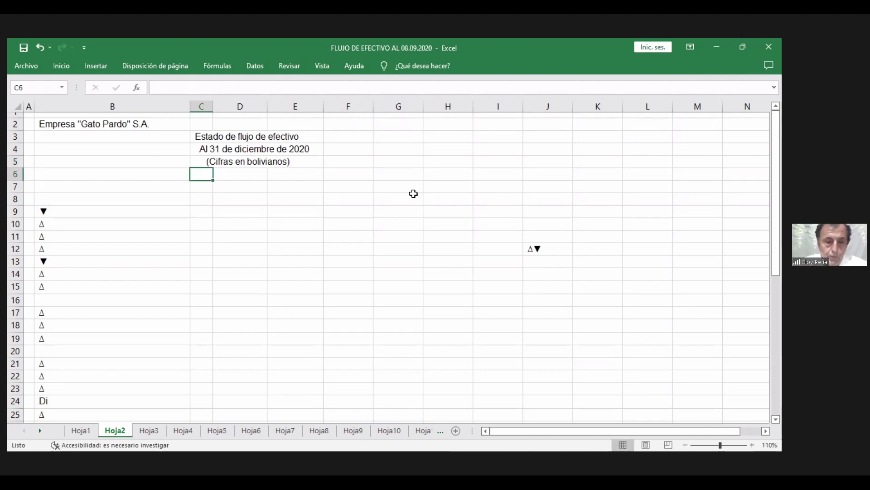
pyautogui.doubleClick(198, 162)
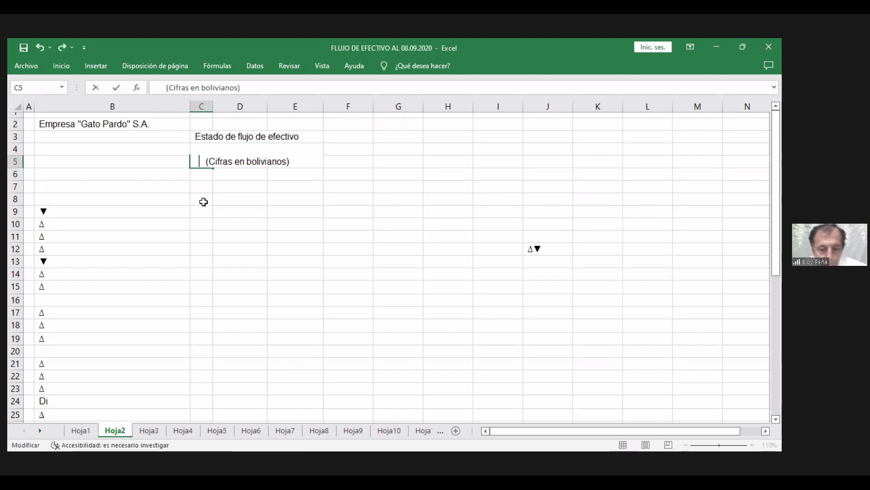
pyautogui.press('Return')
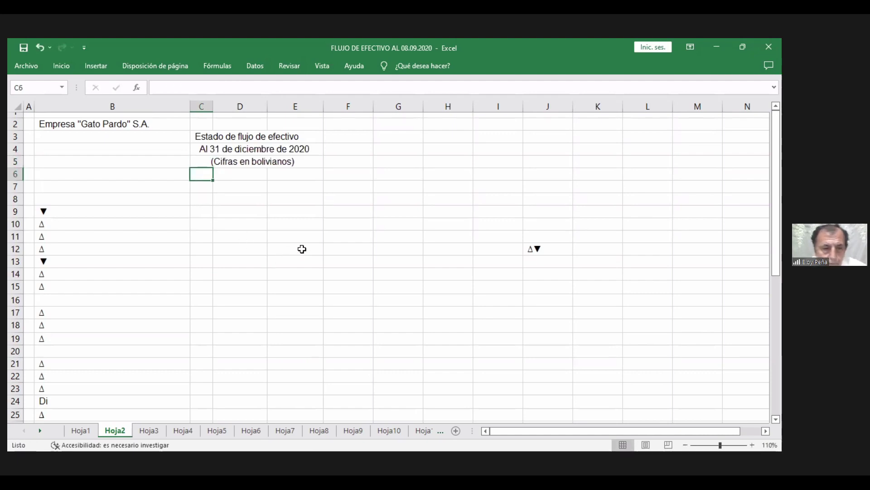
# - Enter the section heading "Flujo de efectivo de actividades de operaciones" in cell B6
pyautogui.click(45, 175)
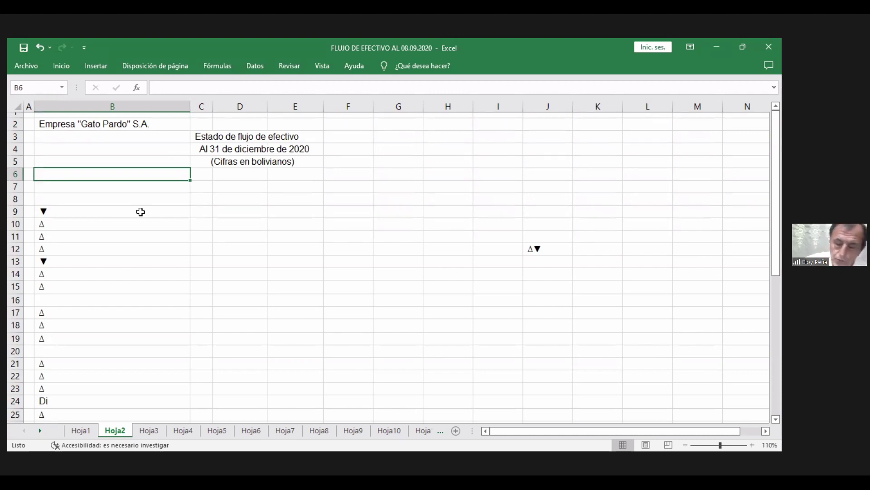
pyautogui.write('F')
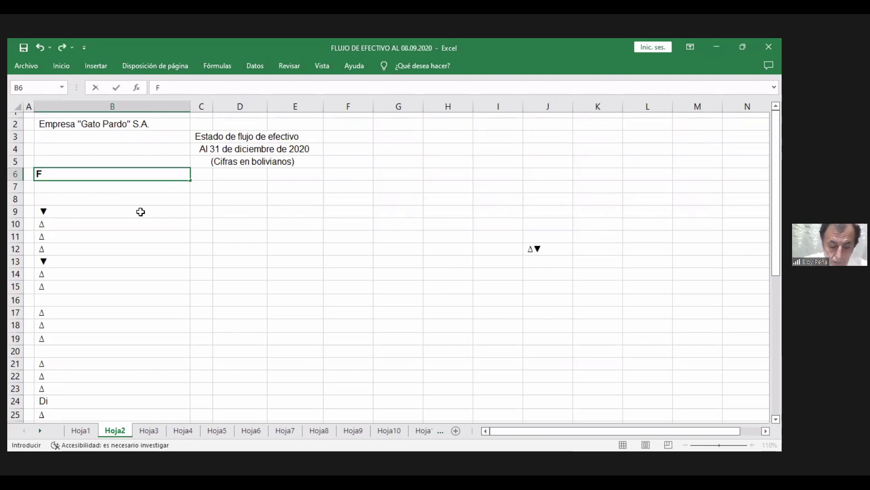
pyautogui.write('lujp')
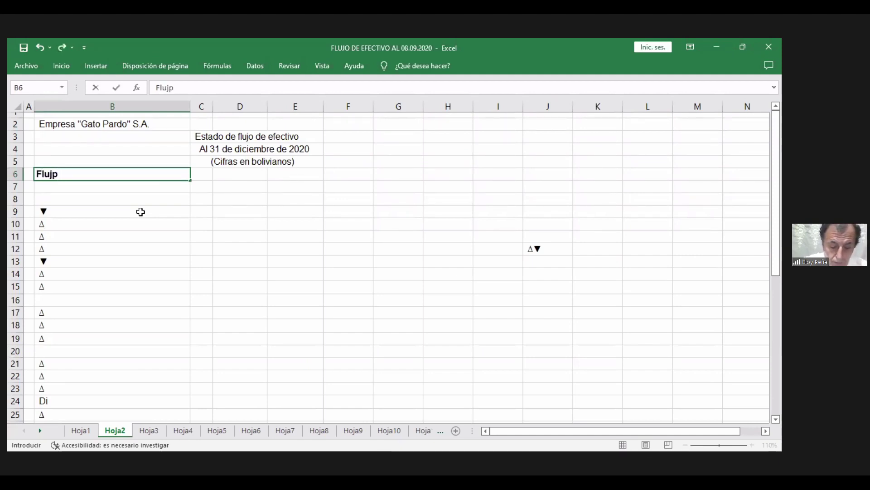
pyautogui.press('BackSpace')
pyautogui.write('o de ')
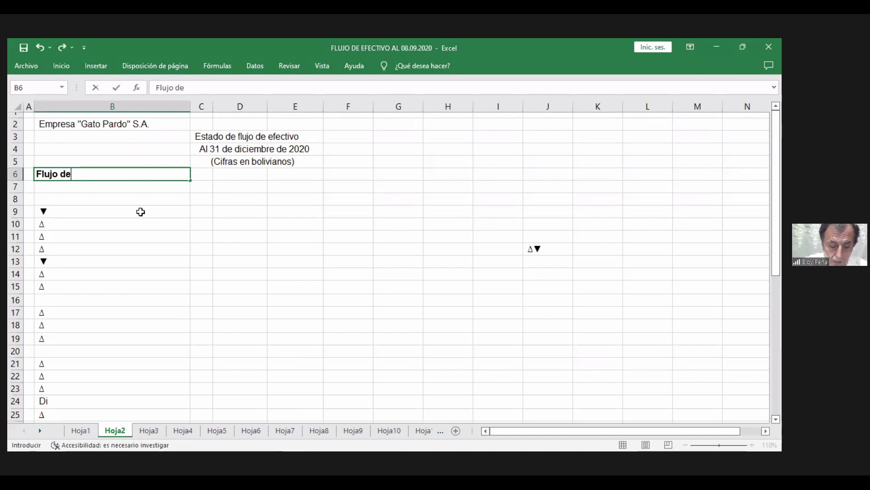
pyautogui.write('efec')
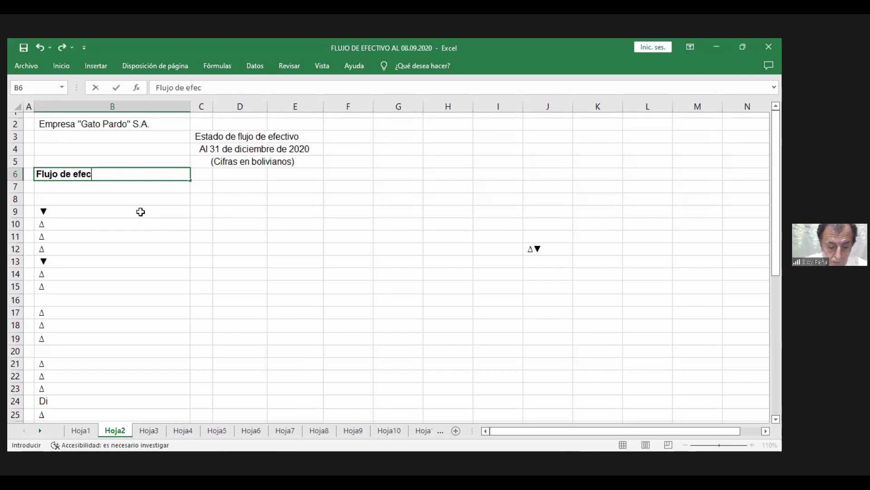
pyautogui.write('tivo')
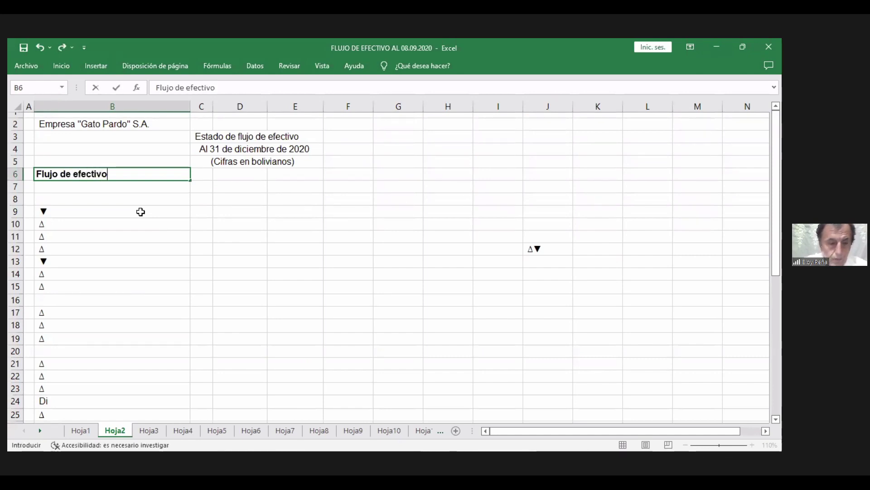
pyautogui.write(' d')
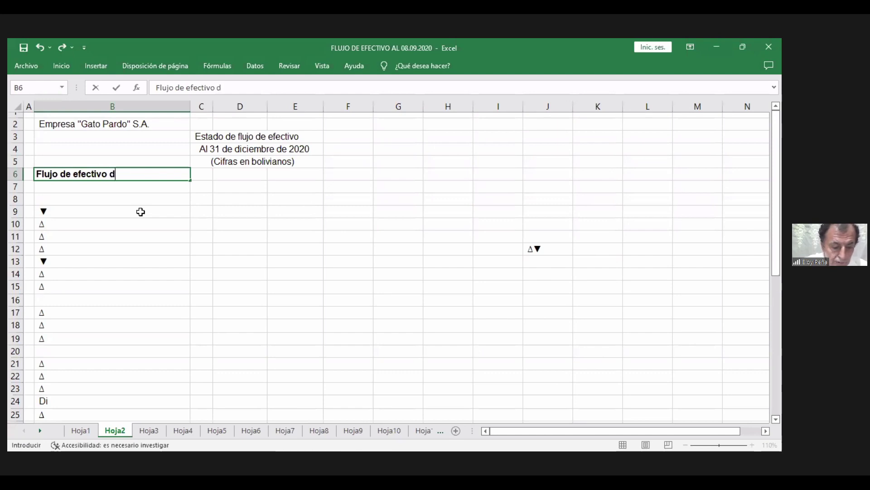
pyautogui.write('e acti')
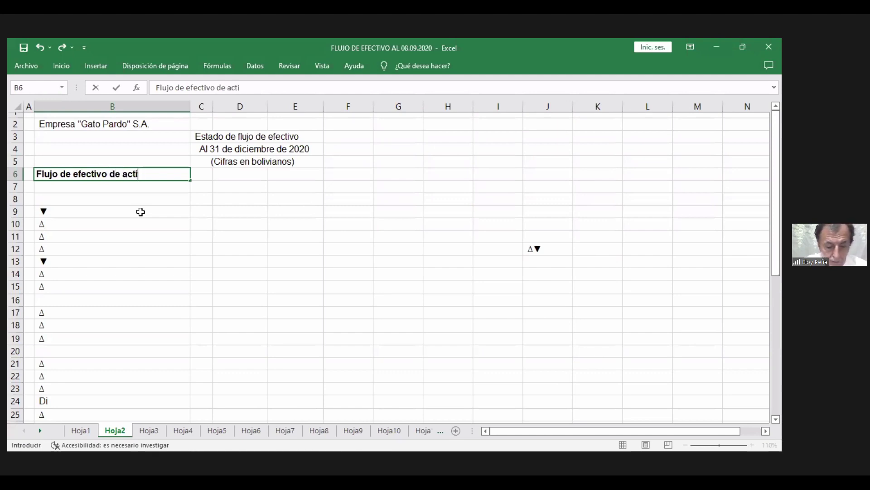
pyautogui.write('vidades ')
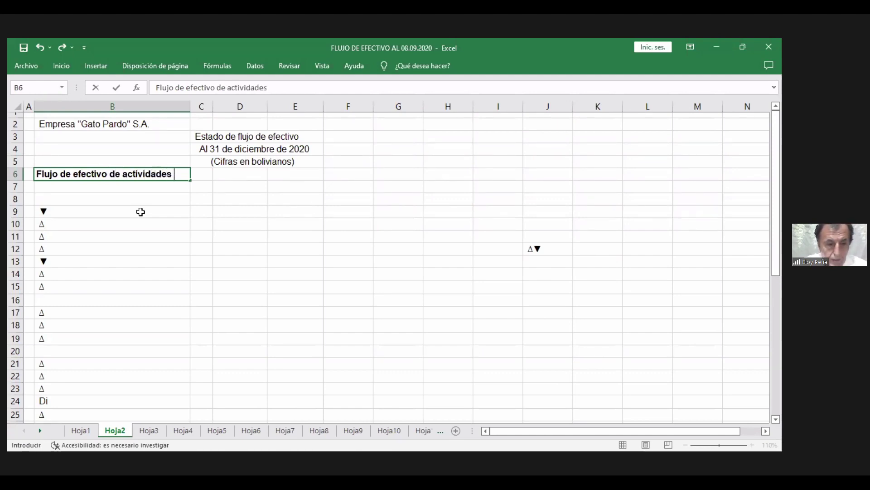
pyautogui.write('de o')
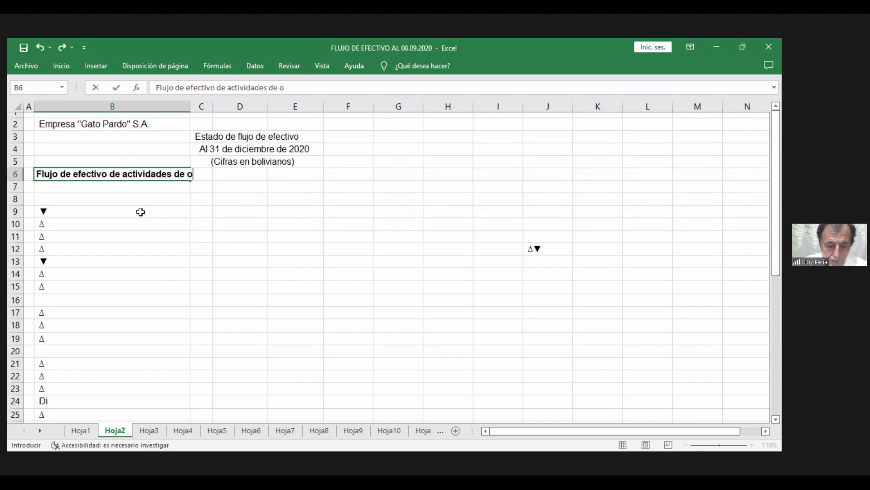
pyautogui.write('peraciones')
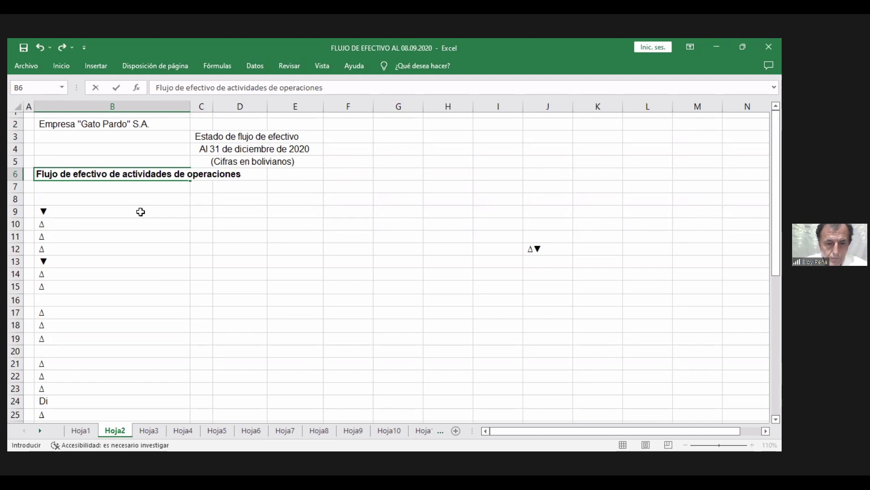
pyautogui.press('Return')
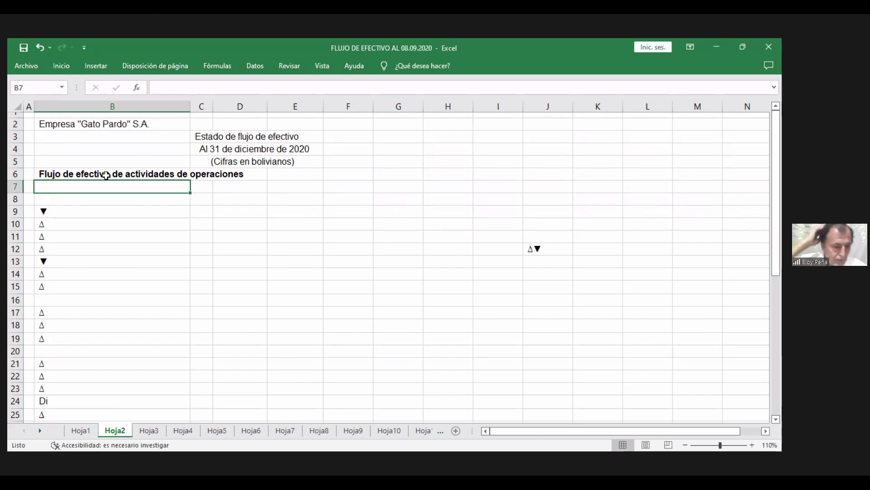
# - Enter the line label "Utilidad neta de gestión" in cell B7 beneath the operating activities heading
pyautogui.write('U')
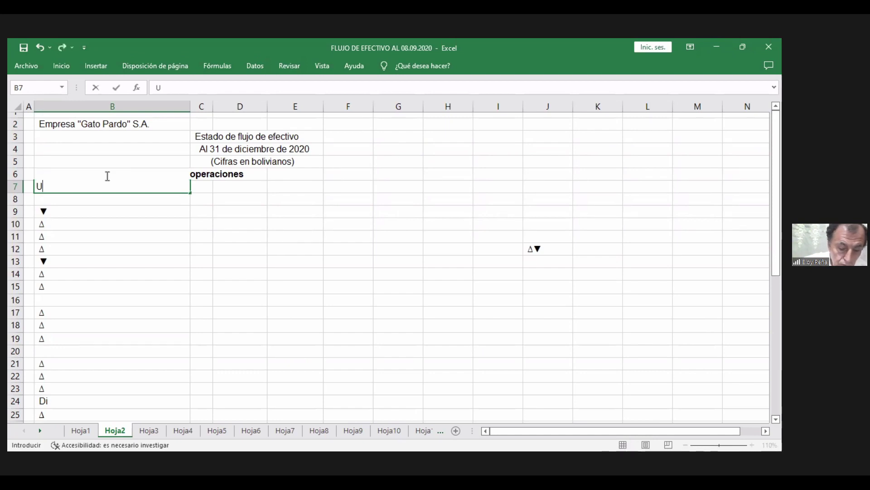
pyautogui.write('tilida')
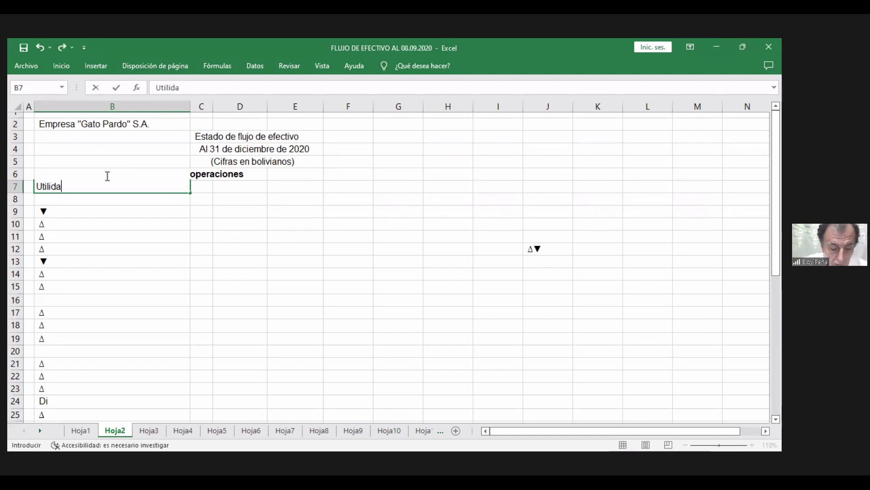
pyautogui.write('d n')
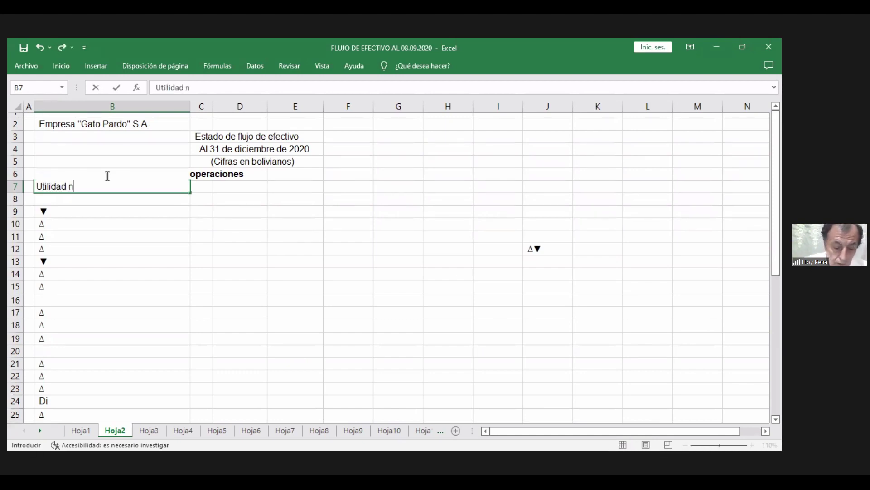
pyautogui.write('eta ')
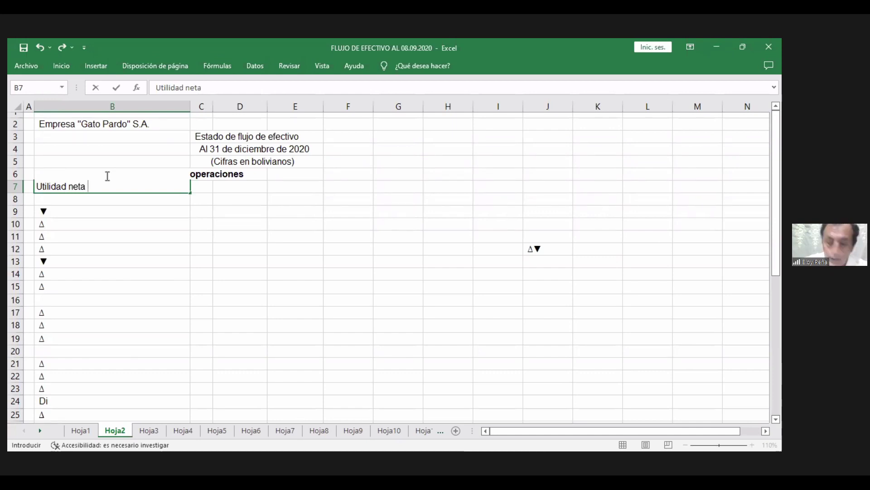
pyautogui.write('de ges')
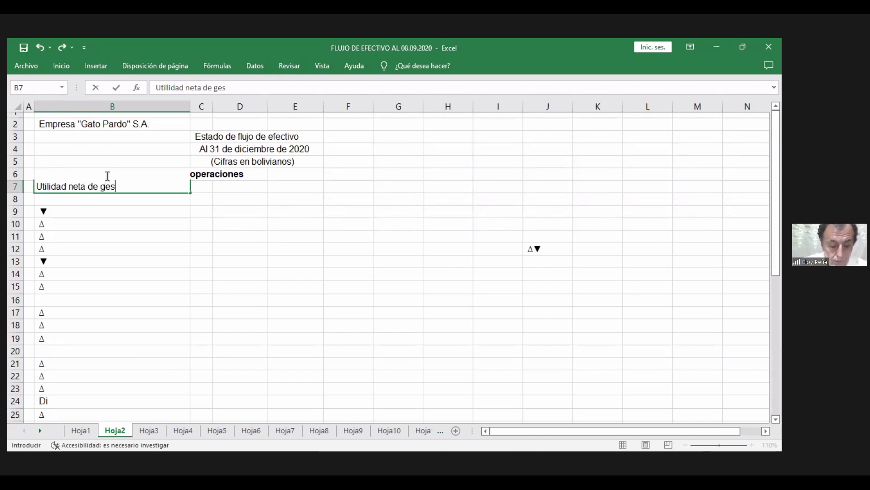
pyautogui.write('tió')
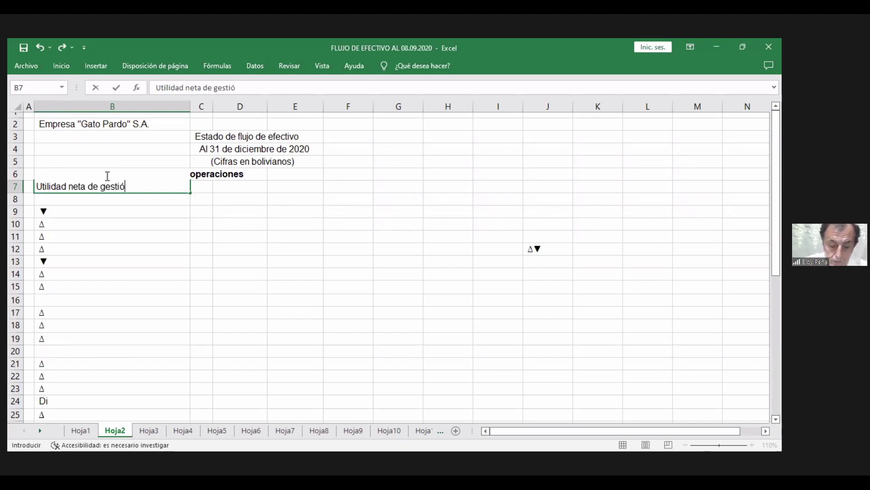
pyautogui.write('n')
pyautogui.press('Tab')
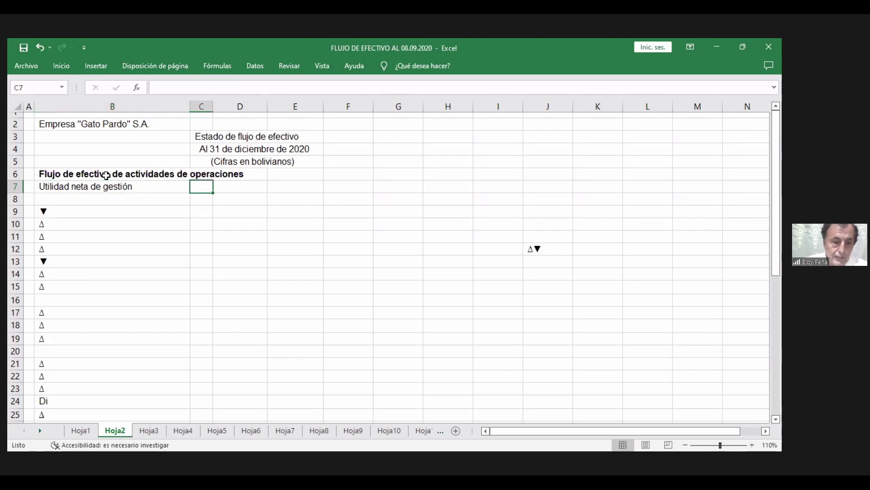
# - Enter 15900 in cell D7 as the amount for the year's net profit line
pyautogui.press('Tab')
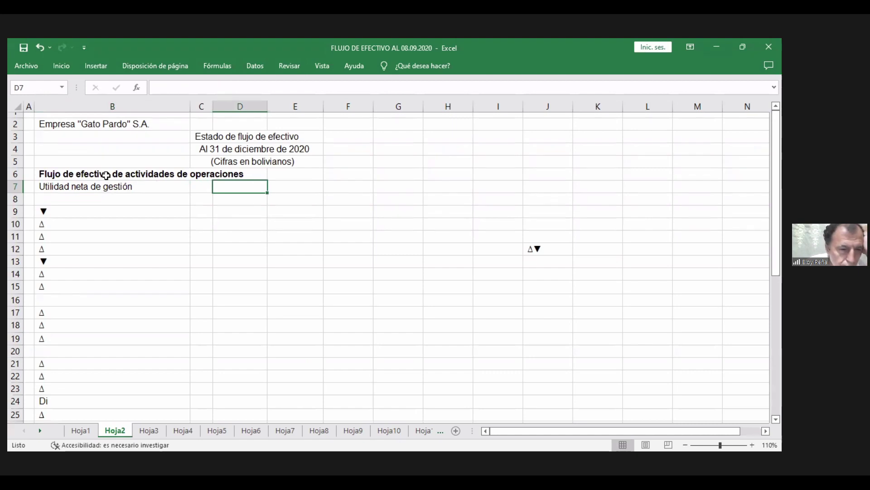
pyautogui.write('15900')
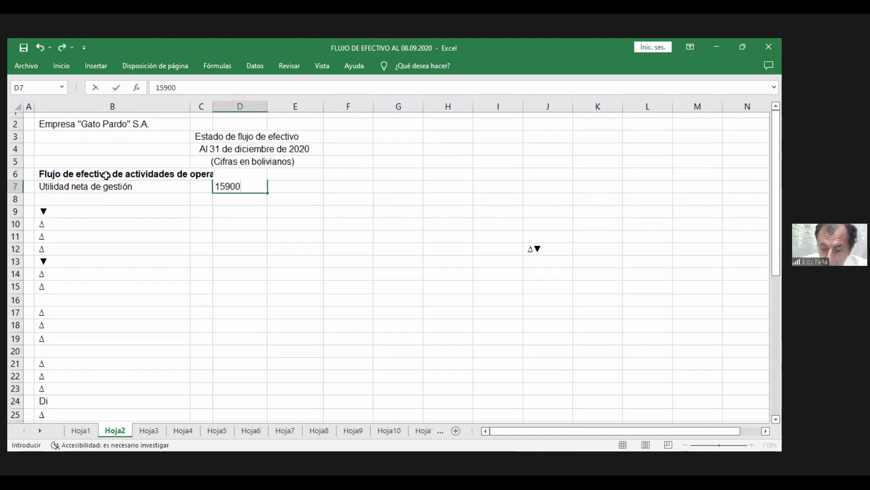
pyautogui.press('Return')
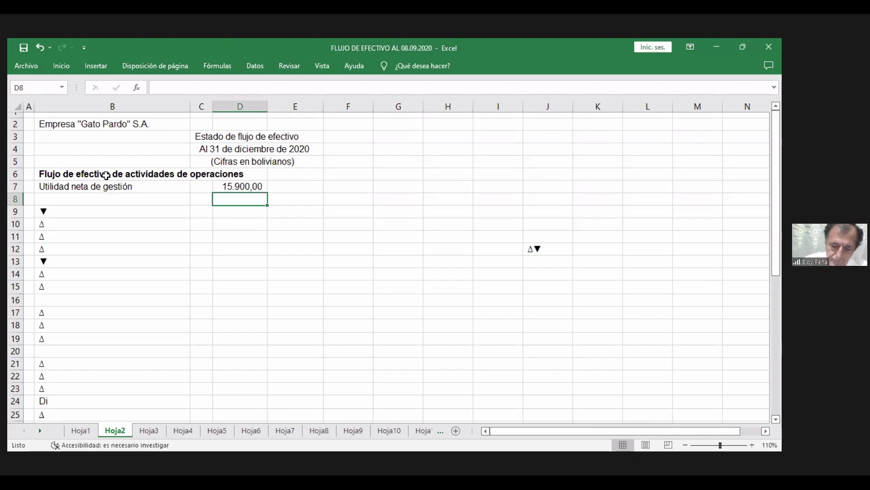
# - Enter the line label "Depreciación de activo fijo" in cell B8 beneath the net profit line
pyautogui.press('Left')
pyautogui.press('Left')
pyautogui.press('Left')
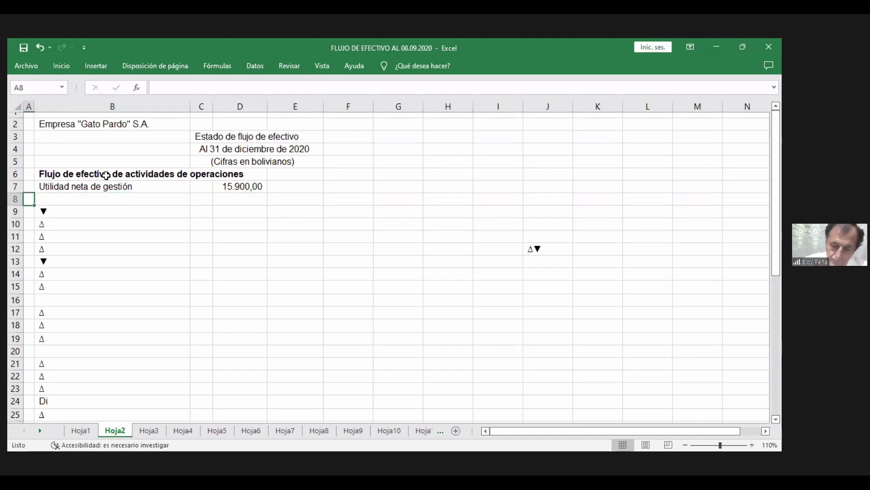
pyautogui.press('Right')
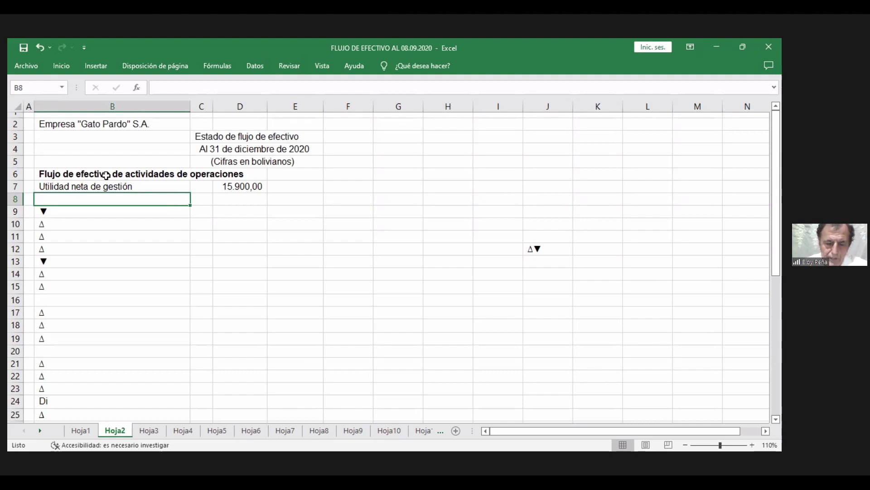
pyautogui.write('De')
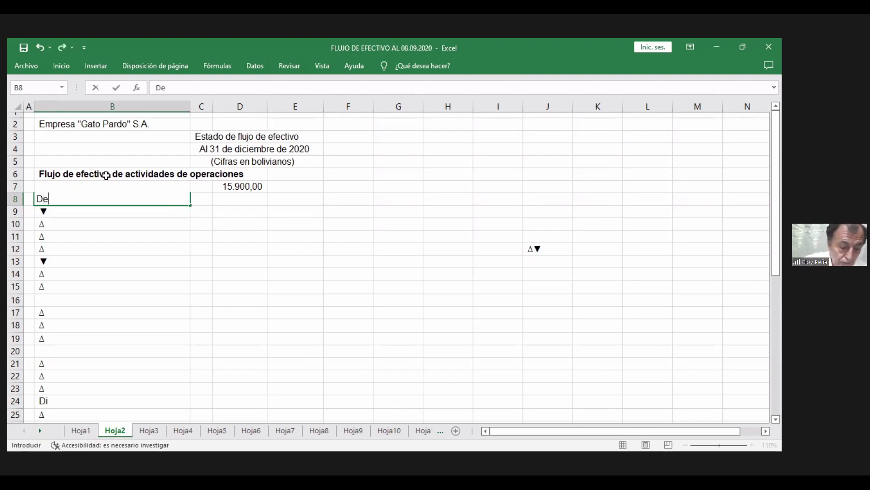
pyautogui.write('preciaci')
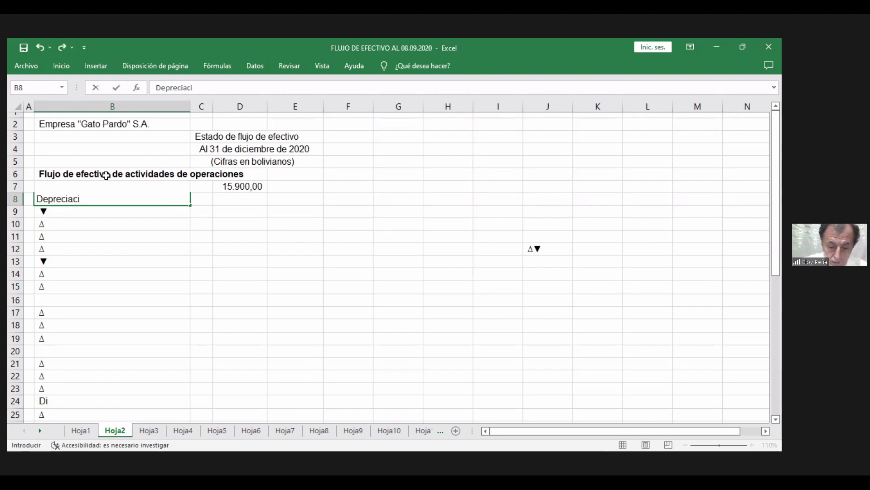
pyautogui.write('ón de ')
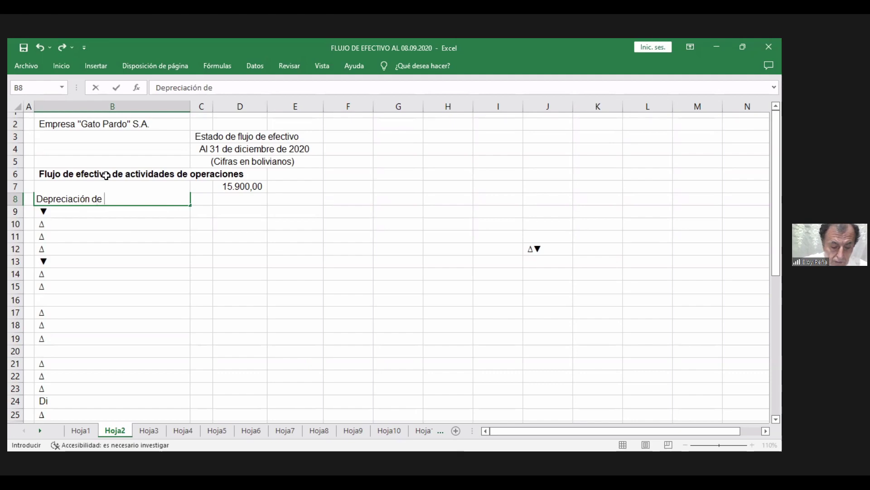
pyautogui.write('a')
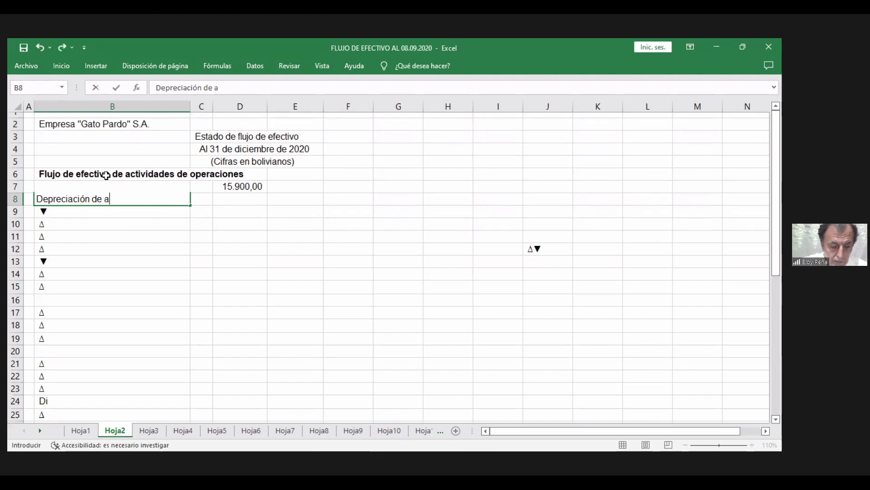
pyautogui.write('ctivo fi')
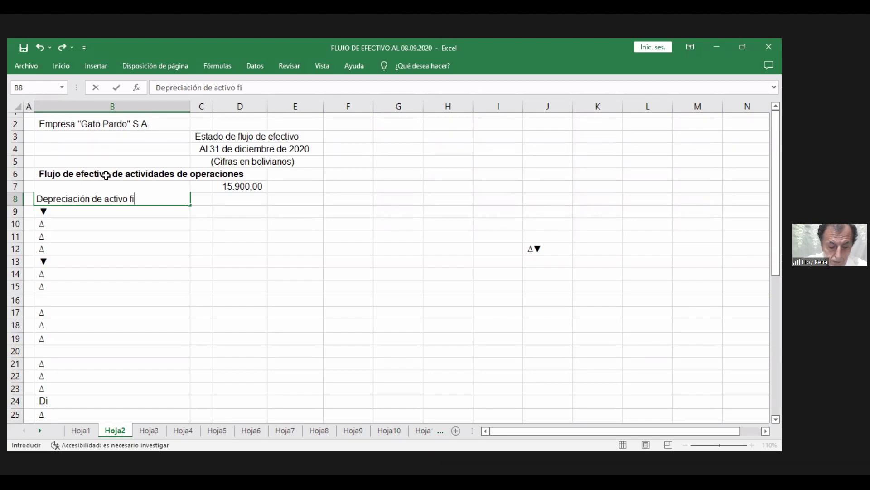
pyautogui.write('jo')
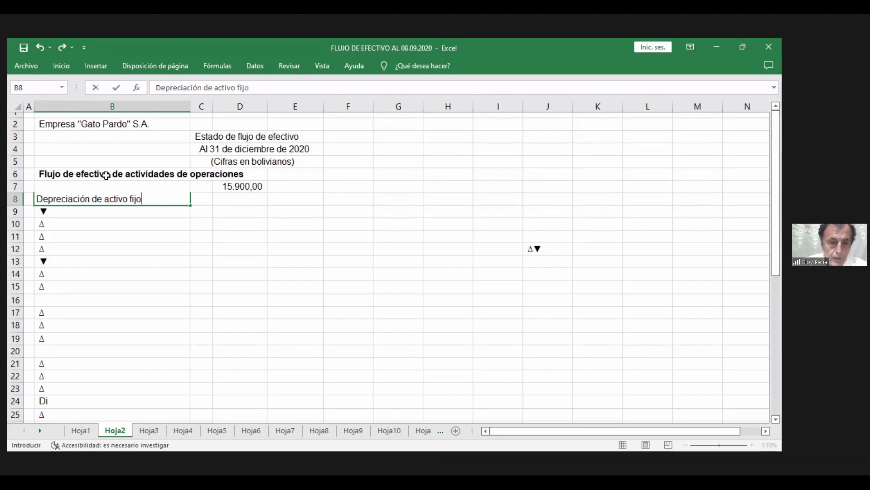
pyautogui.press('Return')
# - Enter 13500 in cell D8 as the fixed asset depreciation amount
pyautogui.press('Up')
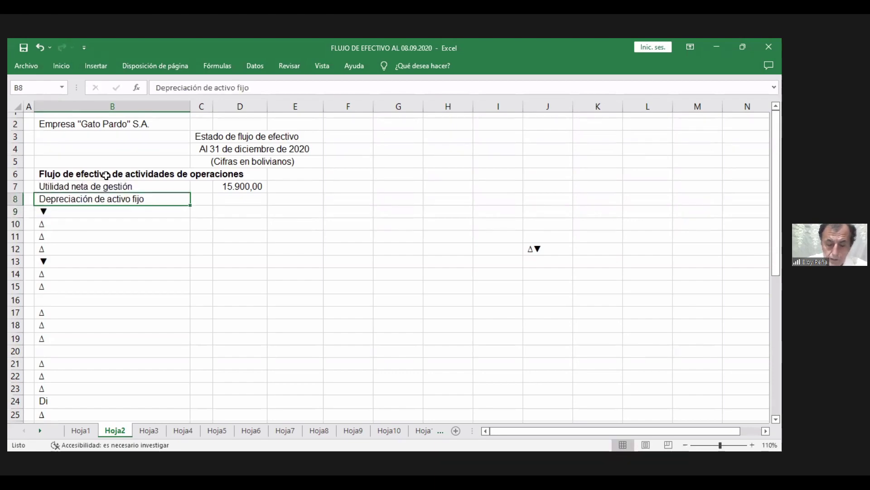
pyautogui.press('Right')
pyautogui.press('Right')
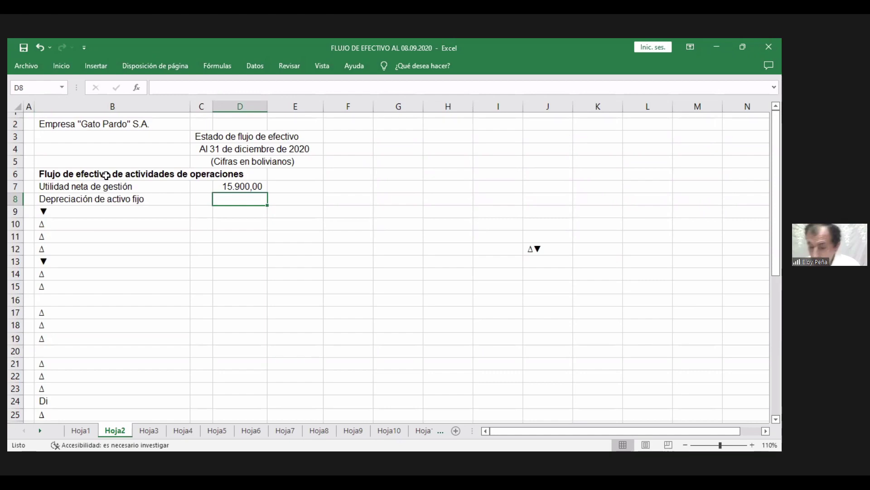
pyautogui.write('13500')
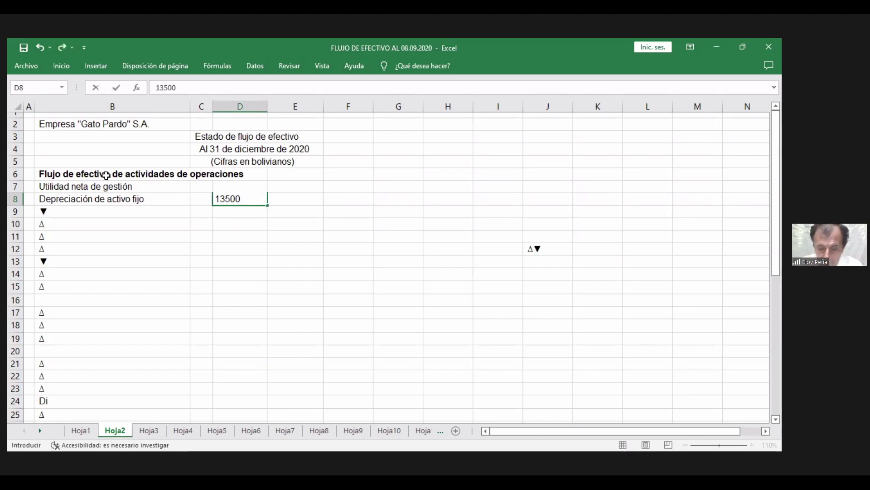
pyautogui.press('Return')
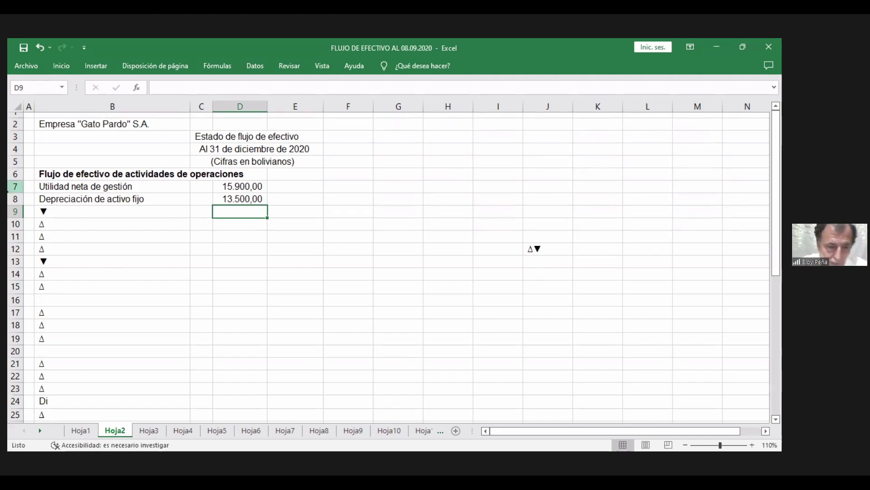
# - Complete the label in cell B9 by adding "de cuentas por cobrar com." after the existing ▼ symbol
pyautogui.click(64, 212)
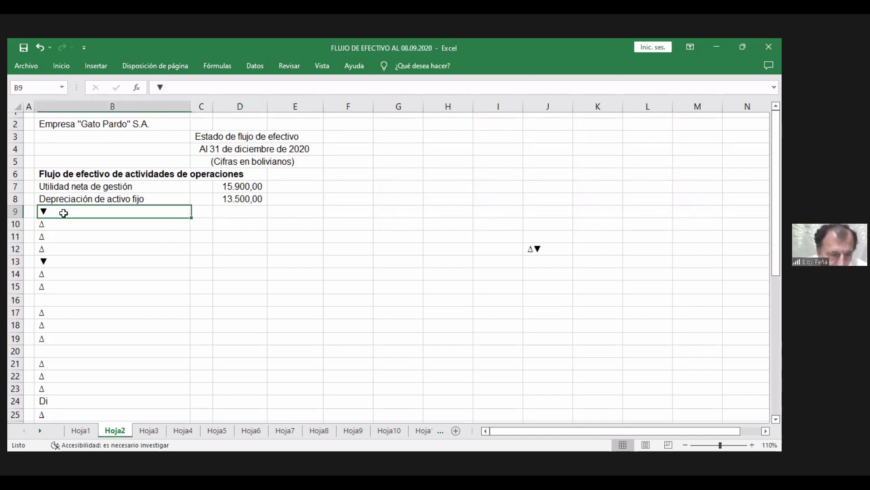
pyautogui.moveTo(64, 213); pyautogui.dragTo(65, 218)
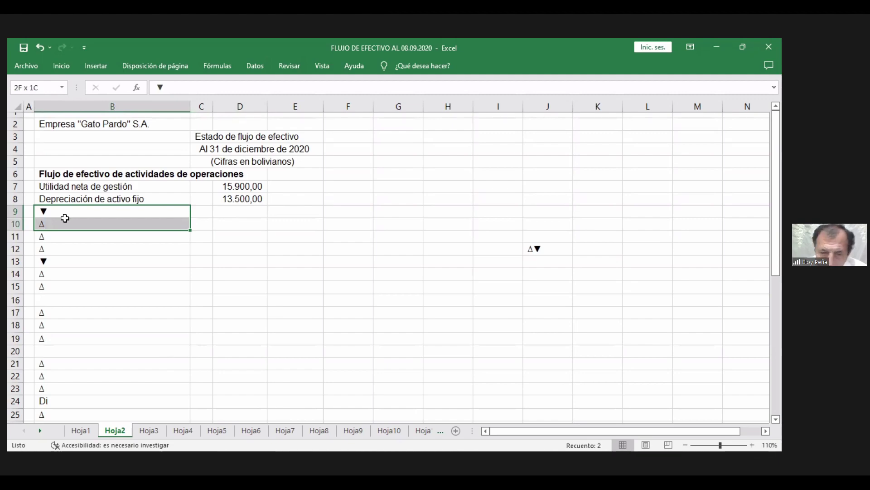
pyautogui.moveTo(65, 218)
pyautogui.mouseDown()
pyautogui.moveTo(68, 260)
pyautogui.moveTo(67, 211)
pyautogui.mouseUp()
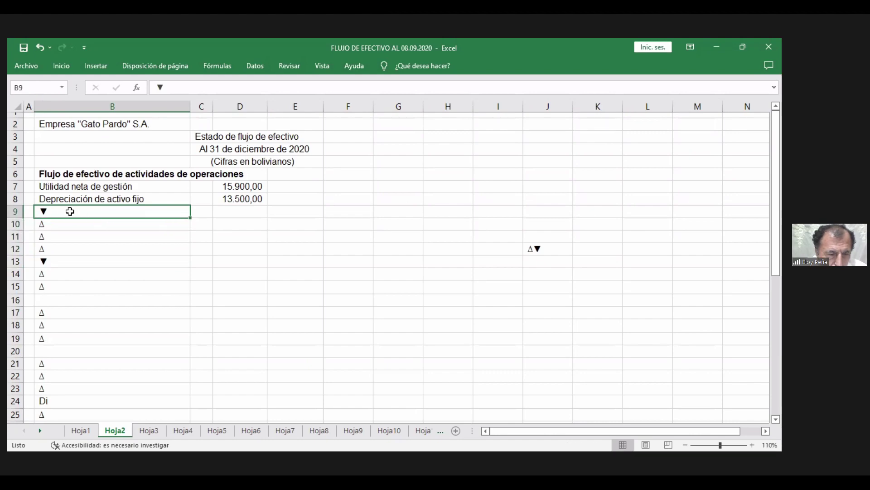
pyautogui.hotkey('ctrl', 'z')
pyautogui.doubleClick(67, 210)
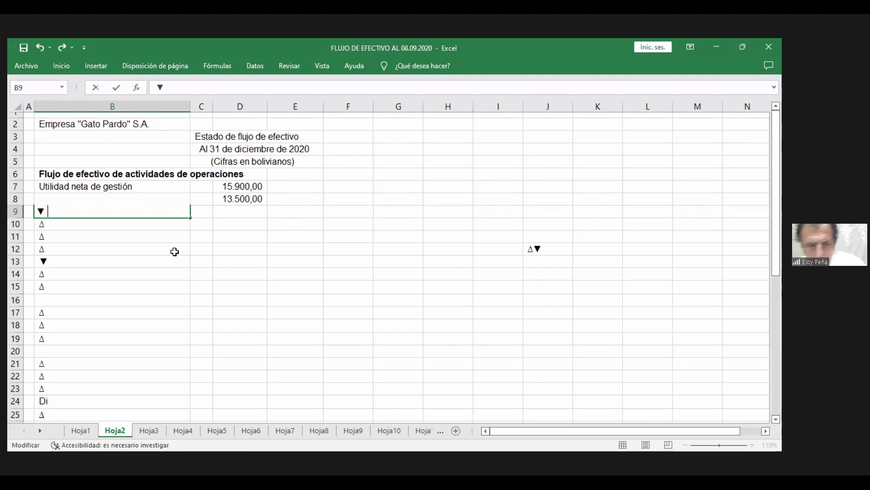
pyautogui.write('de')
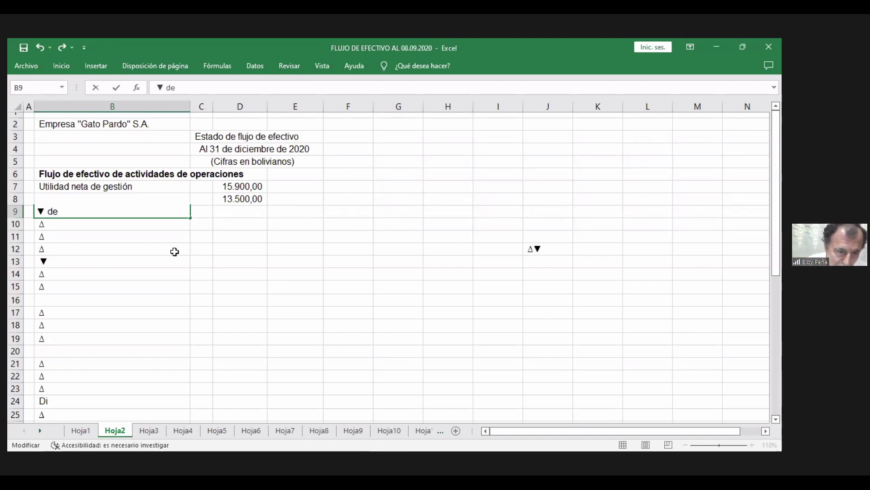
pyautogui.write(' cu')
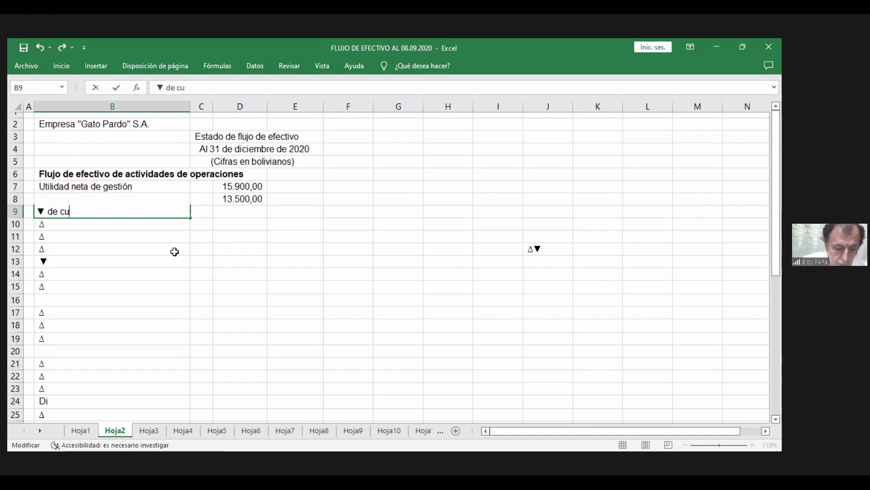
pyautogui.write('eb')
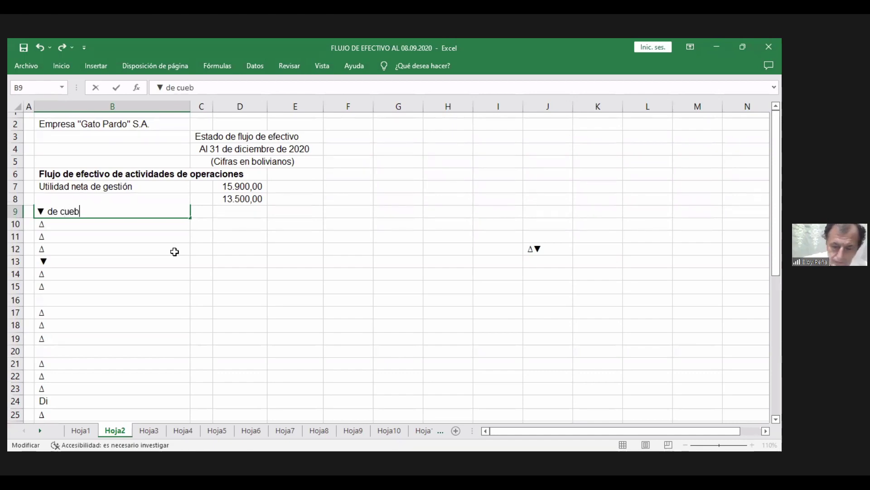
pyautogui.press('BackSpace')
pyautogui.write('ntas')
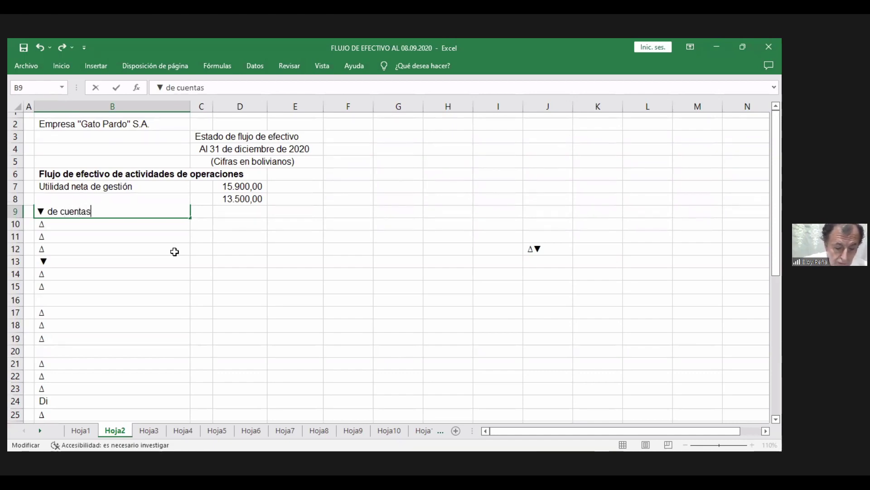
pyautogui.write(' por ')
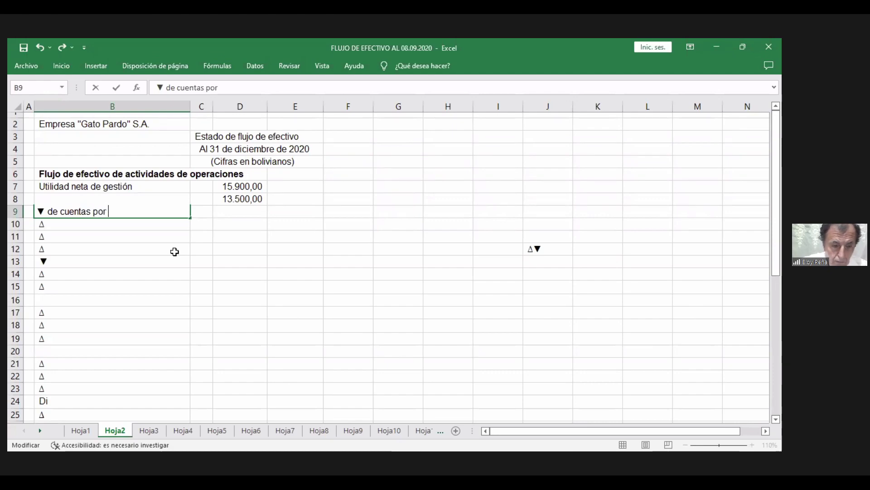
pyautogui.write('cobra')
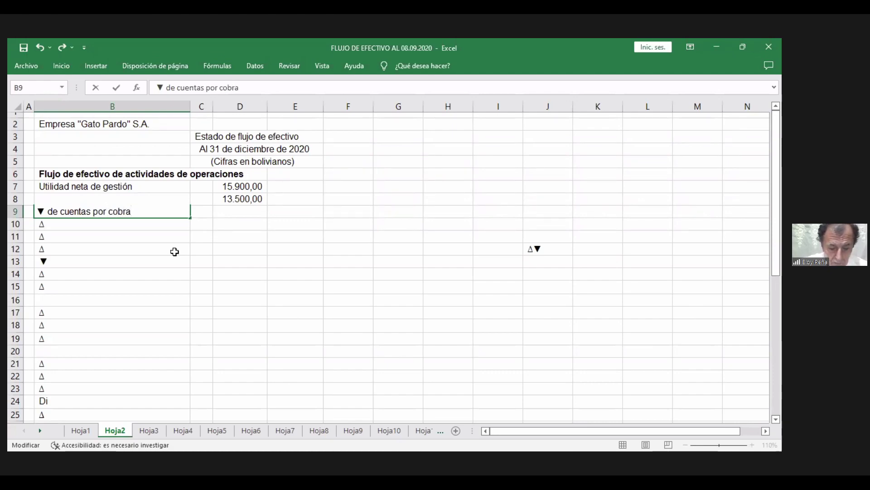
pyautogui.write('r co')
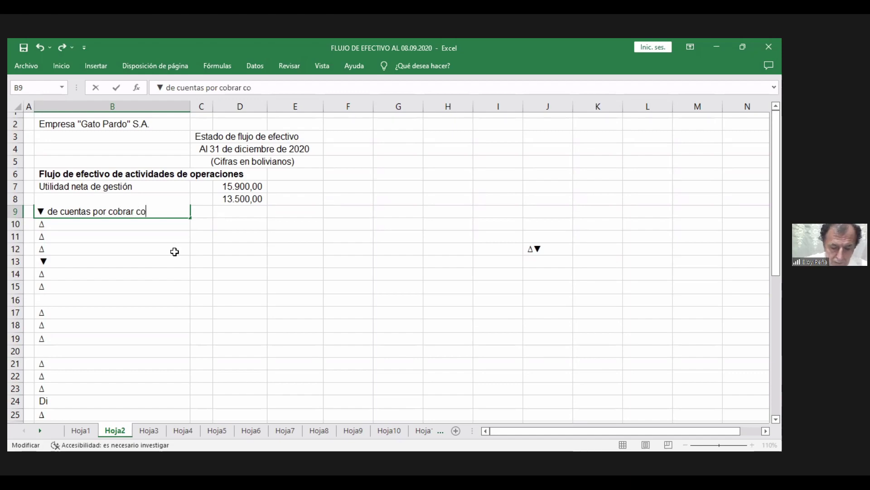
pyautogui.write('m.')
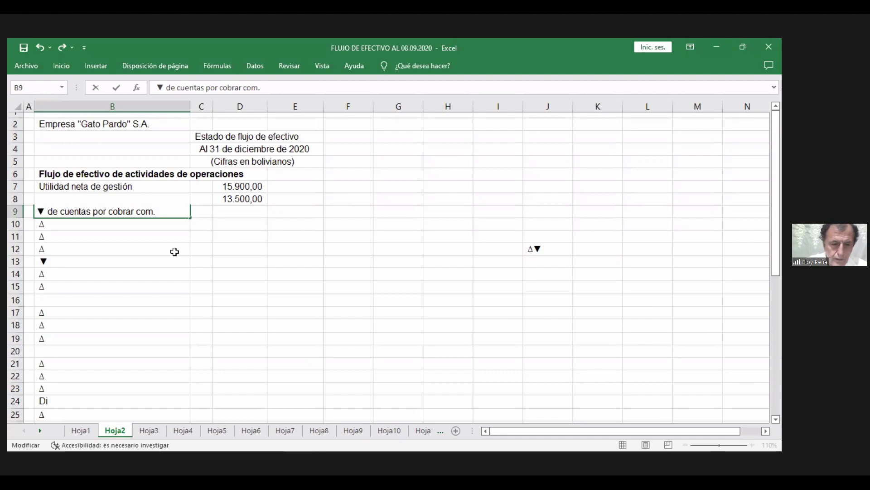
pyautogui.press('Return')
pyautogui.press('Up')
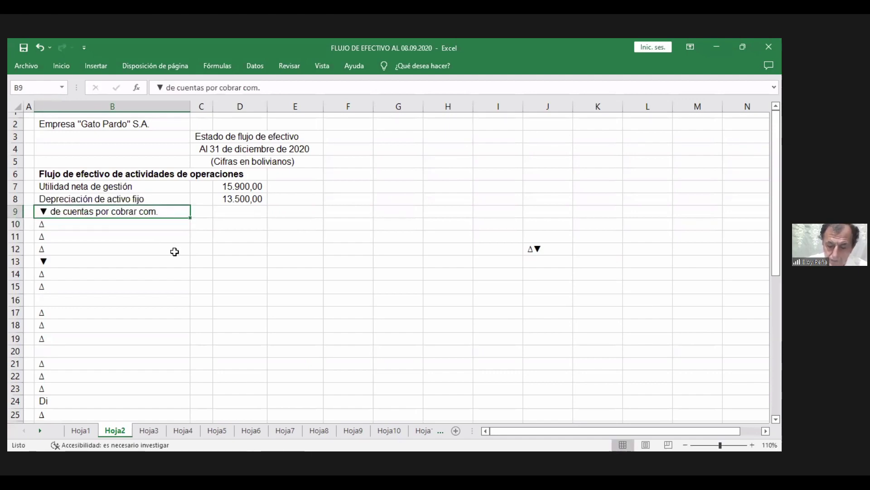
# - Enter 4900 in cell D9 as the amount for the decrease in commercial accounts receivable
pyautogui.press('Right')
pyautogui.press('Right')
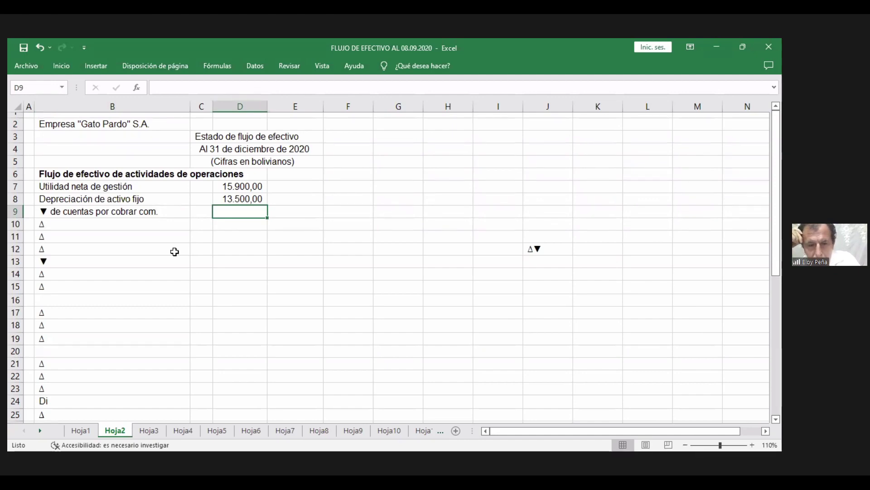
pyautogui.write('4')
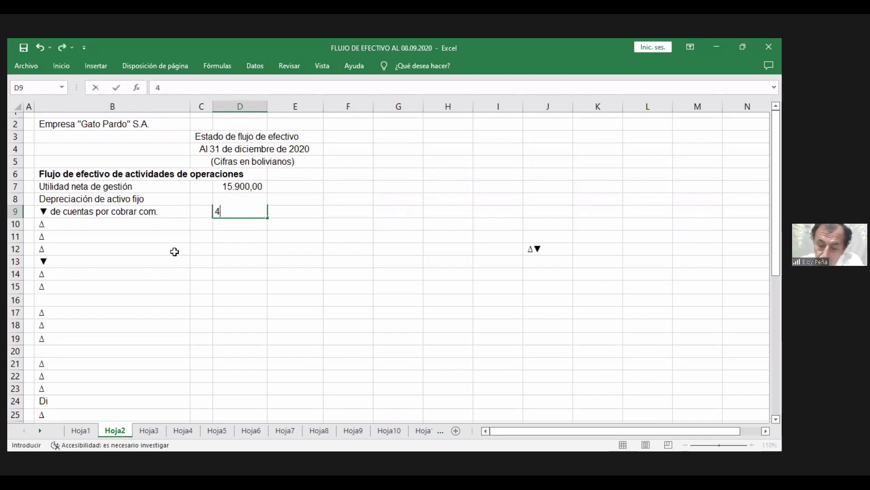
pyautogui.write('.9000')
pyautogui.press('Return')
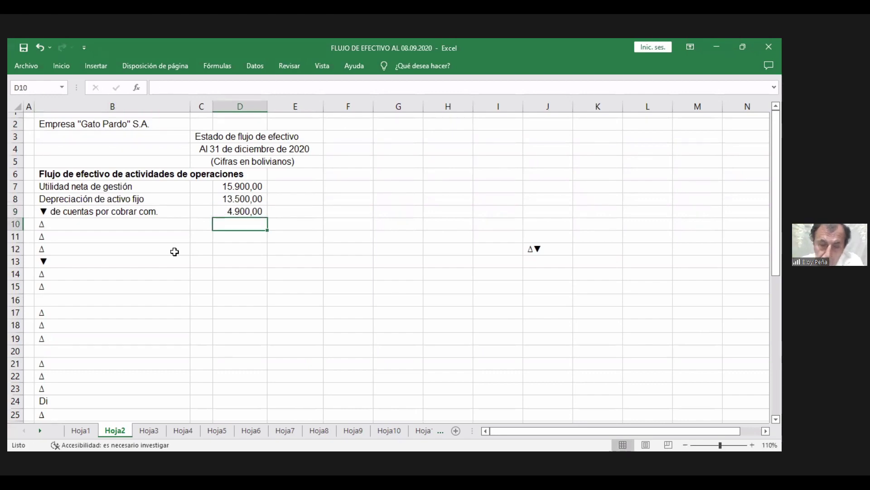
# - Complete the label in cell B10 by adding "de gastos pagados por adelantado" after the existing Δ symbol
pyautogui.press('Left')
pyautogui.press('Left')
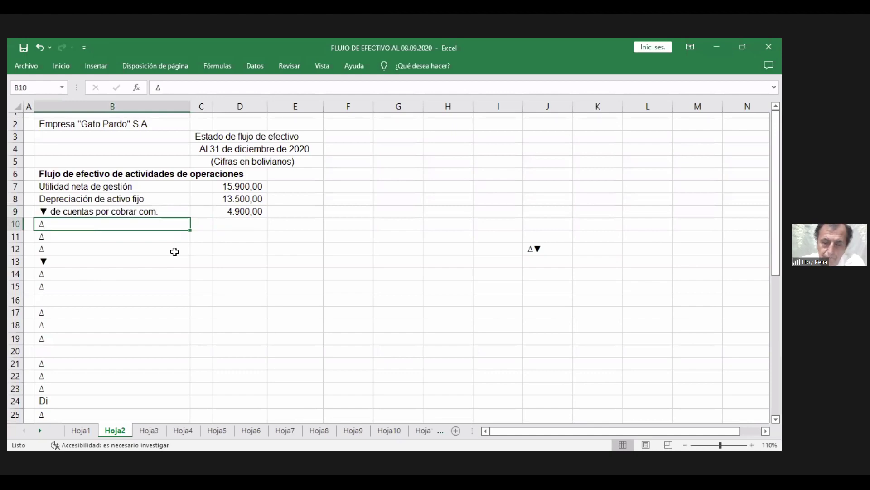
pyautogui.hotkey('ctrl', 'z')
pyautogui.doubleClick(51, 224)
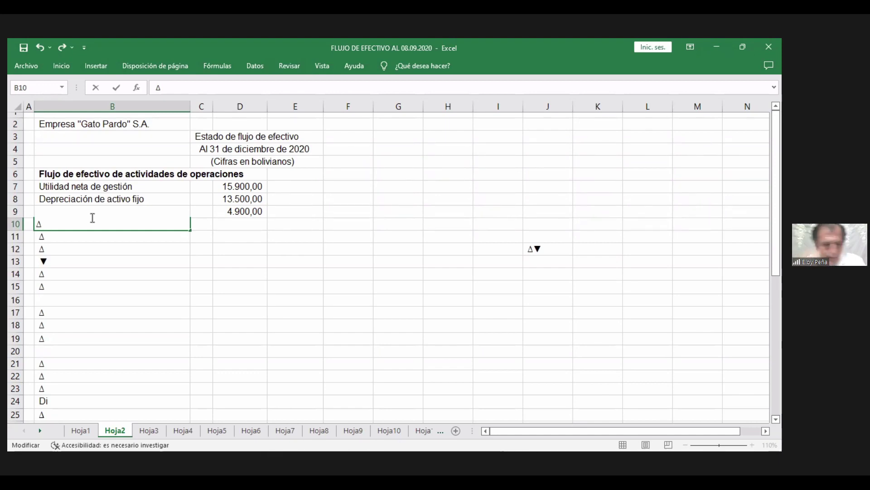
pyautogui.write('de ')
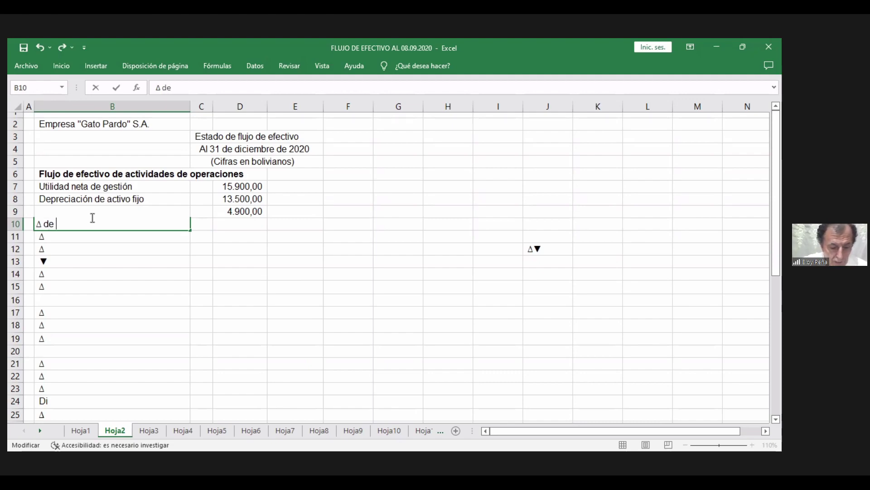
pyautogui.write('gasto')
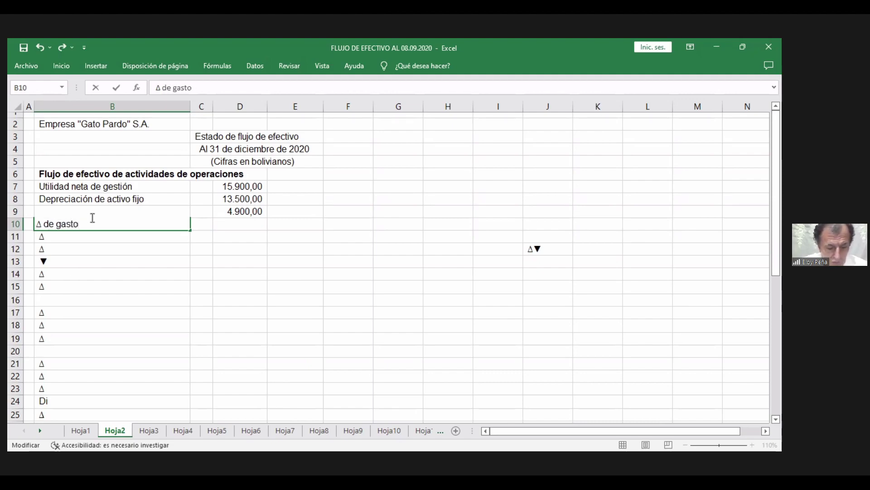
pyautogui.write('s pag')
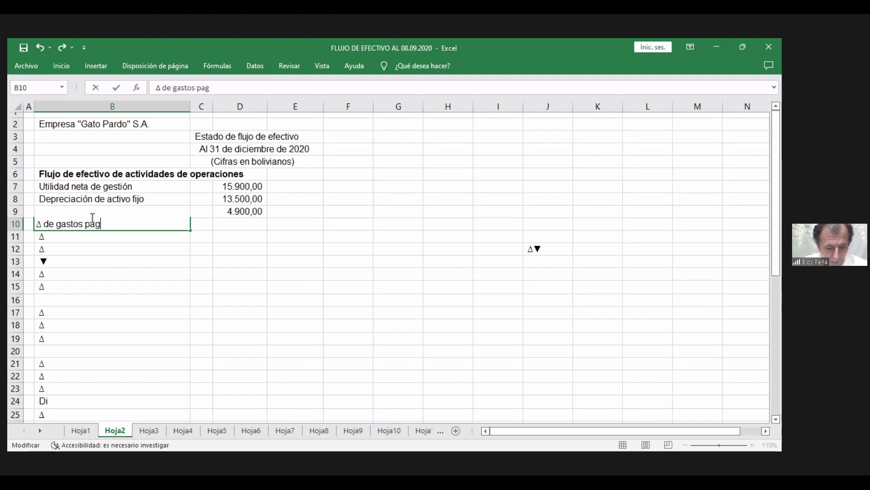
pyautogui.write('ados')
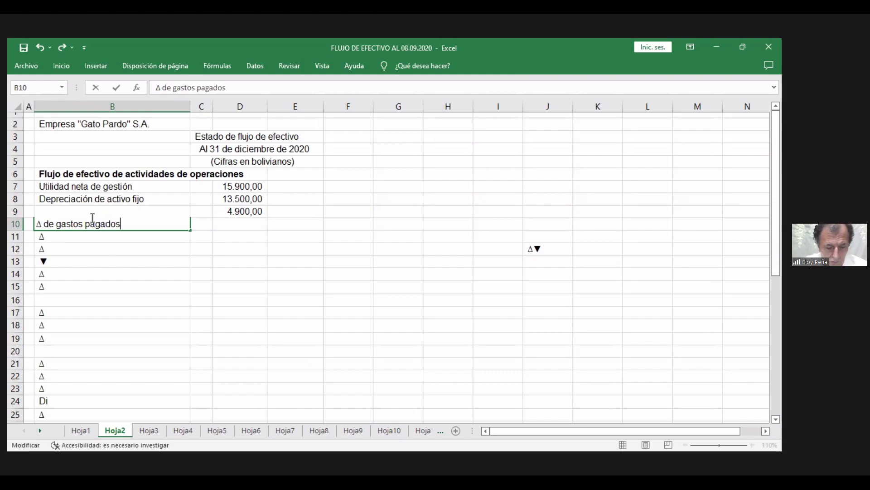
pyautogui.write(' po')
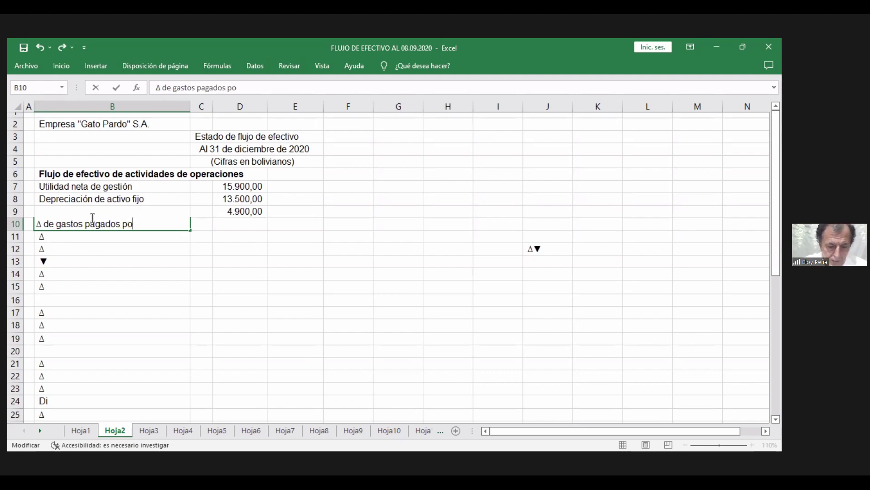
pyautogui.write('r ad')
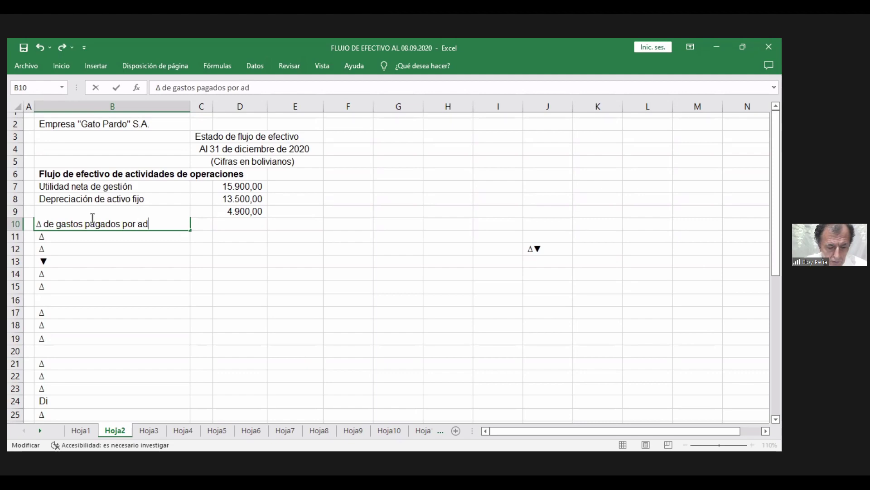
pyautogui.write('elant')
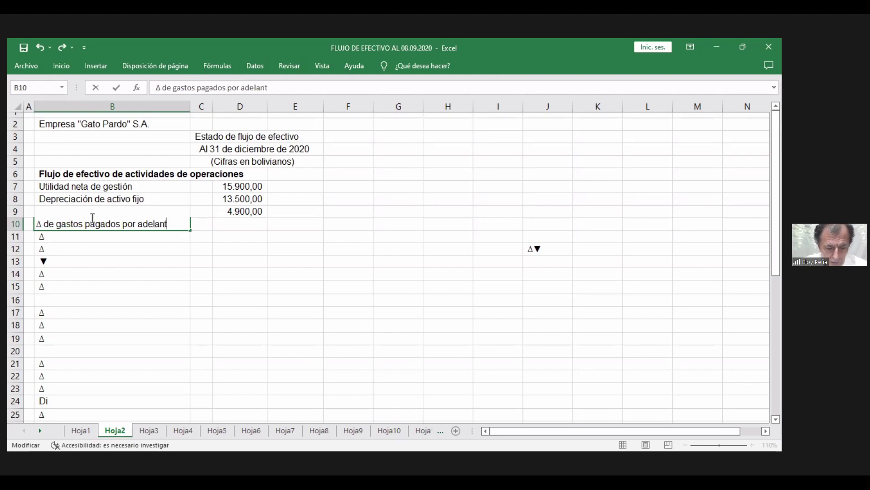
pyautogui.write('ado')
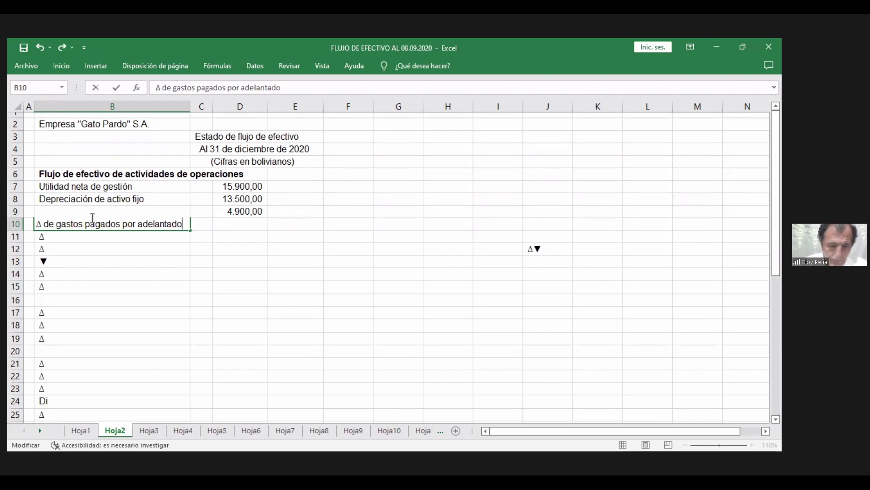
pyautogui.hotkey('ctrl', 'Return')
# - Enter (800) in cell D10 as the negative amount for the prepaid expenses line
pyautogui.press('Right')
pyautogui.press('Right')
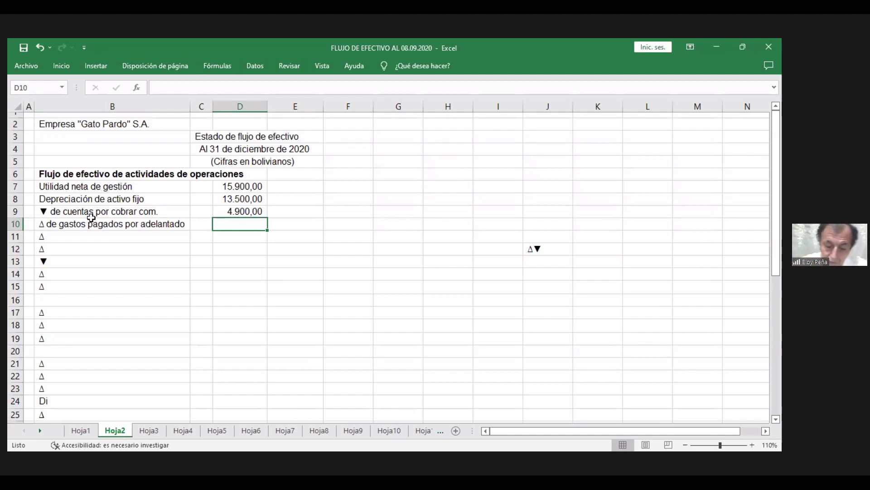
pyautogui.hotkey('ctrl', 'z')
pyautogui.press('BackSpace')
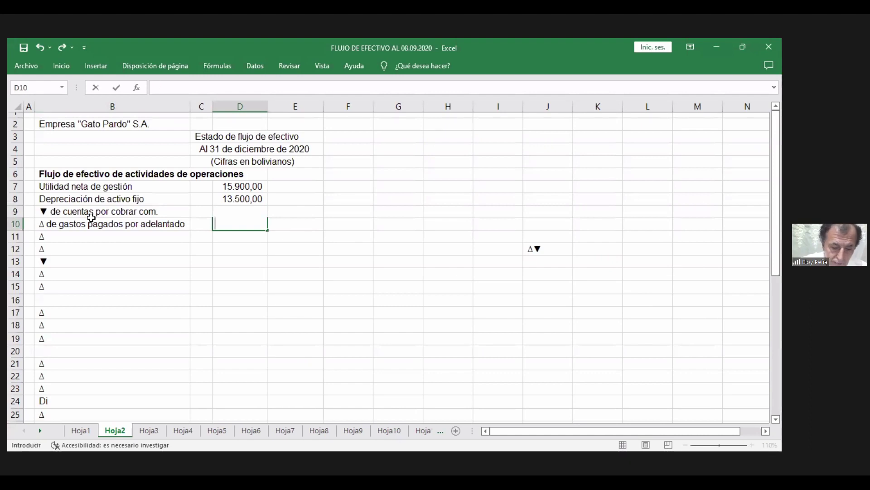
pyautogui.write('(800)')
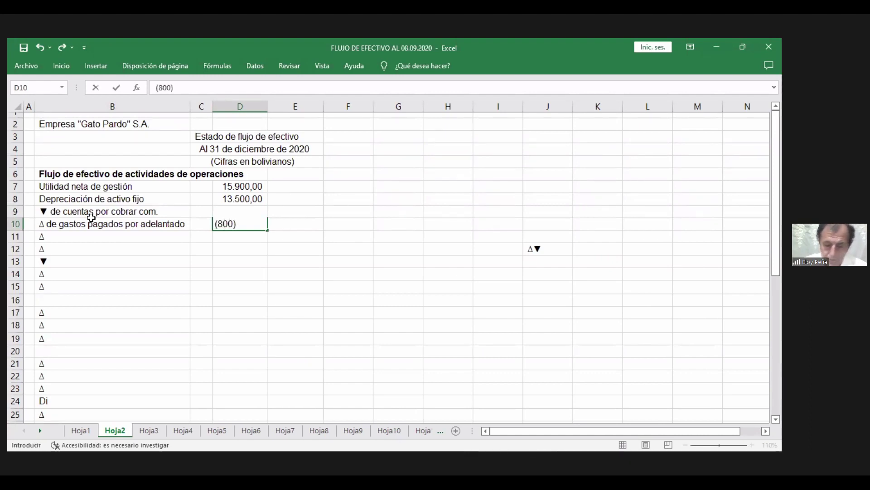
pyautogui.press('Return')
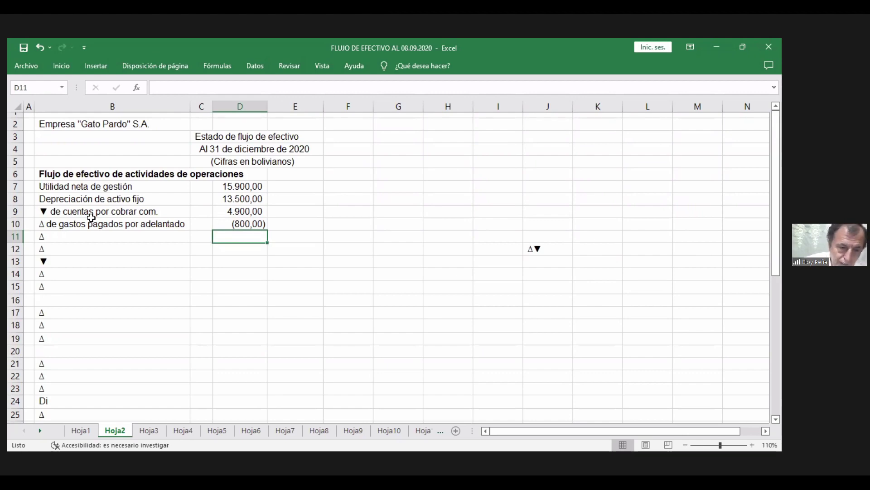
# - Complete the label in cell B11 by adding "de inventario de mercadería" after the existing Δ symbol
pyautogui.press('Left')
pyautogui.press('Left')
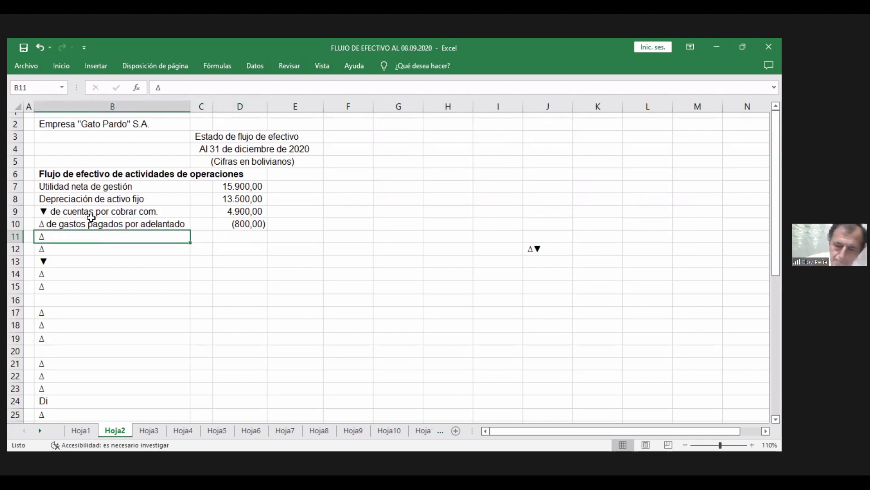
pyautogui.hotkey('ctrl', 'z')
pyautogui.doubleClick(52, 239)
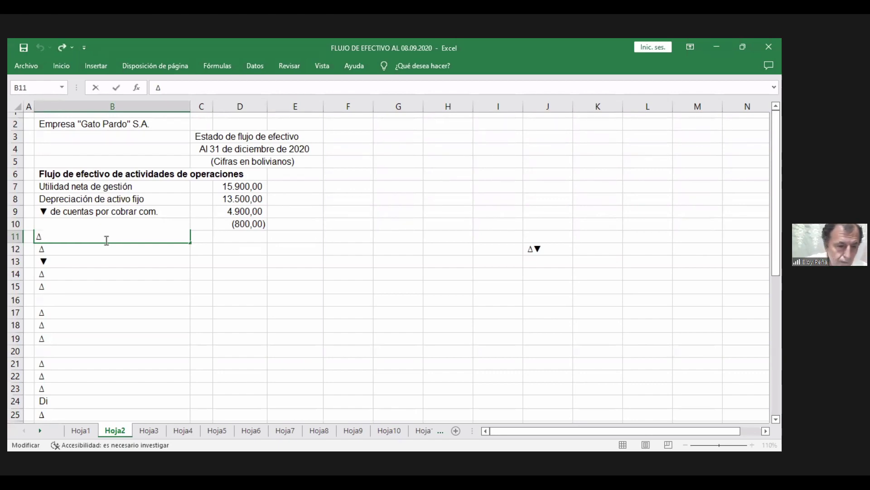
pyautogui.write('de')
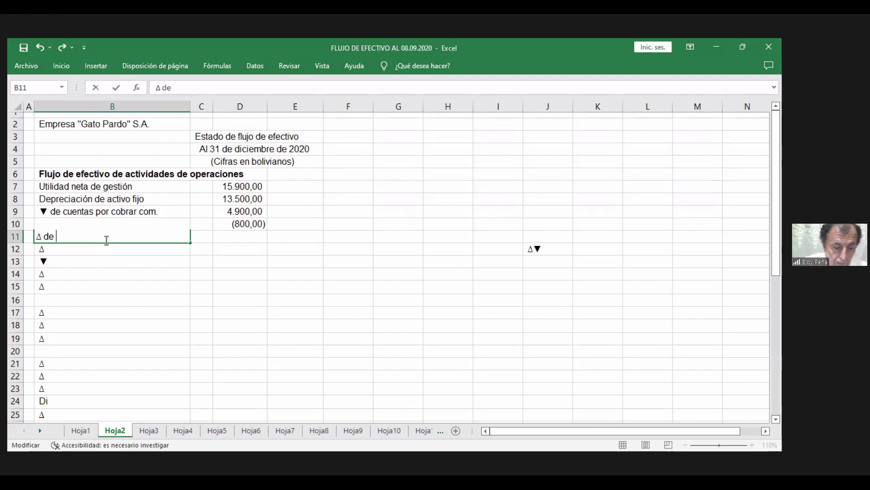
pyautogui.write(' inve')
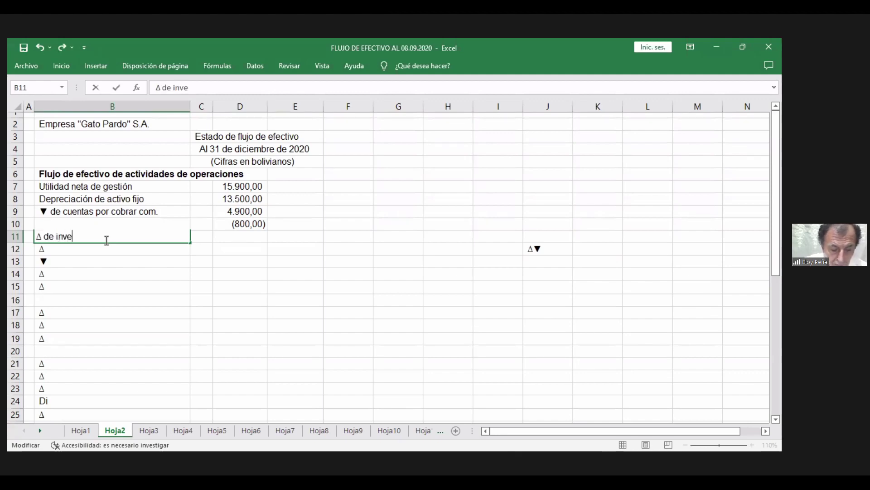
pyautogui.write('ntario de')
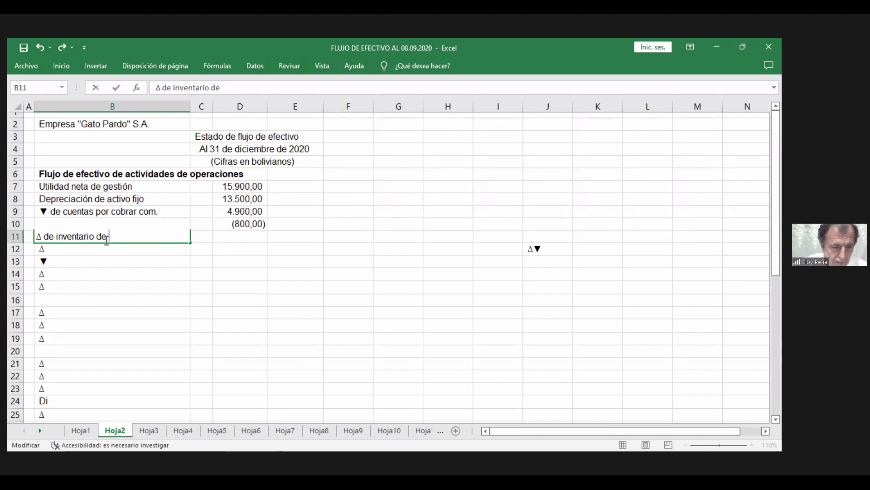
pyautogui.write(' merca')
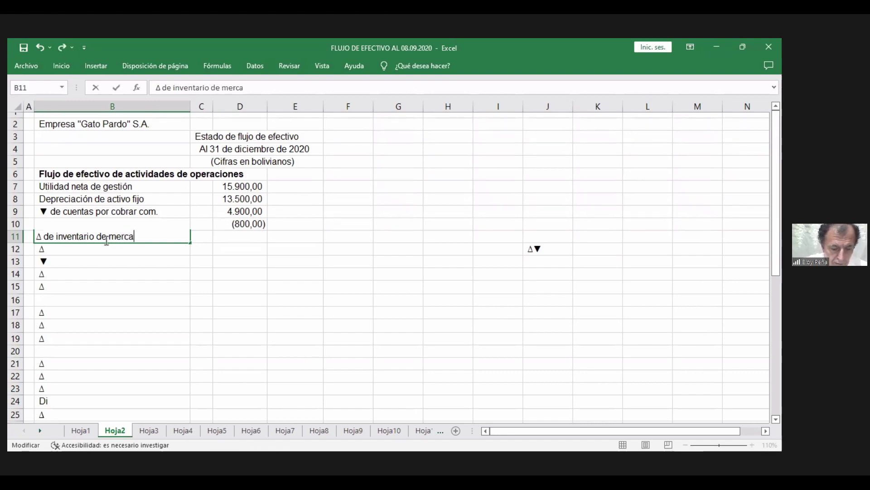
pyautogui.write('der')
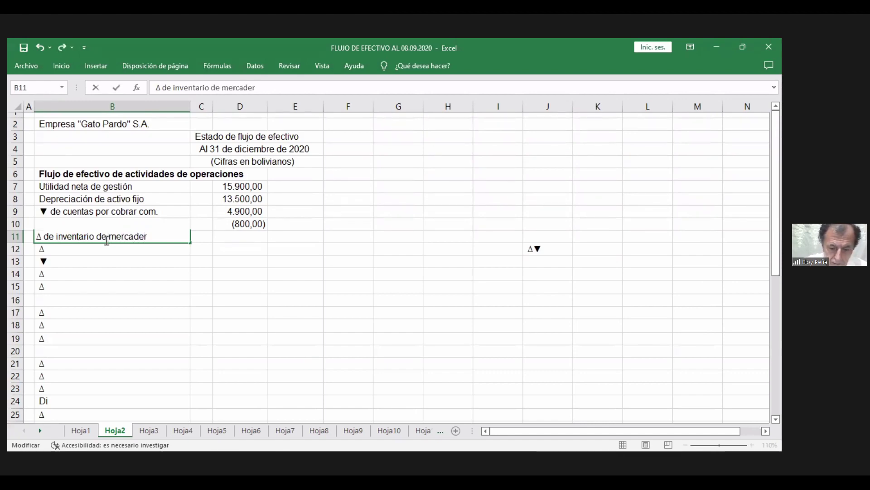
pyautogui.write('ía')
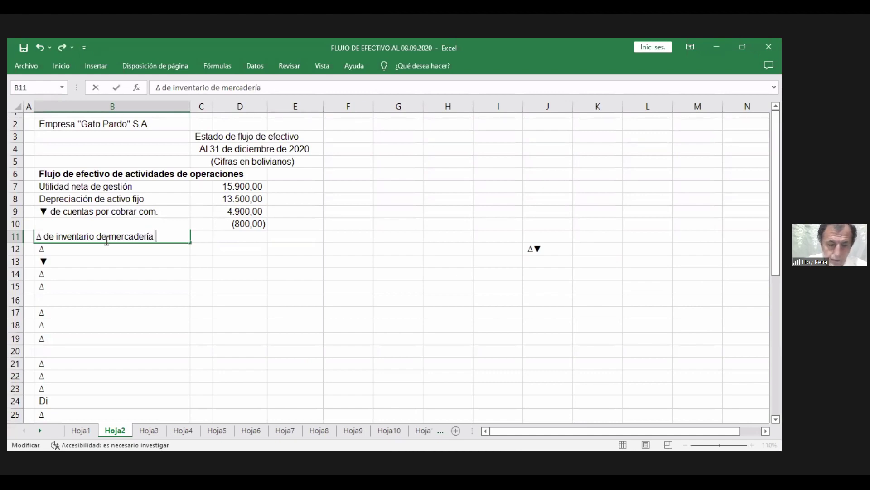
pyautogui.press('Return')
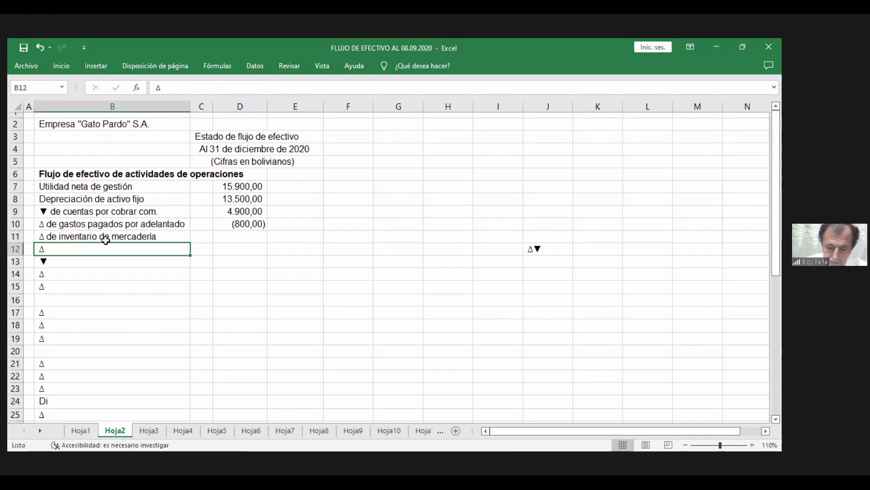
# - Enter (7.500,00) in cell D11 as the negative amount for the merchandise inventory line
pyautogui.click(106, 240)
pyautogui.press('Right')
pyautogui.press('Right')
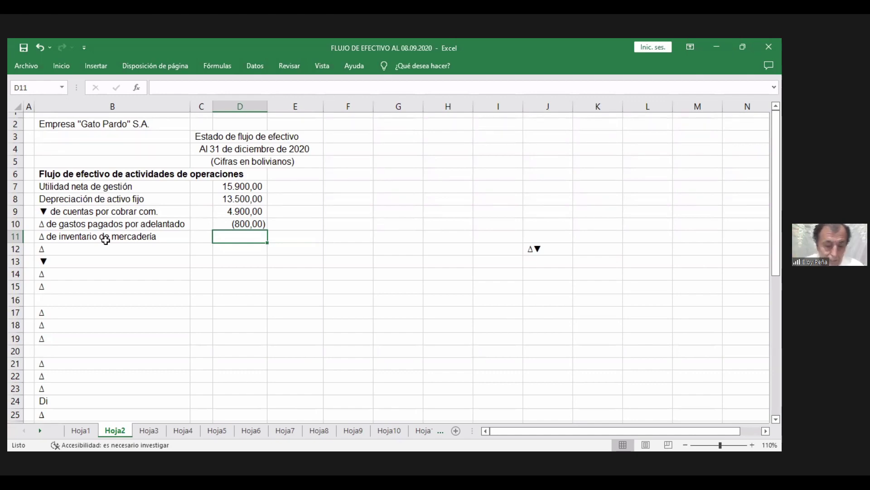
pyautogui.hotkey('ctrl', 'z')
pyautogui.write('(7')
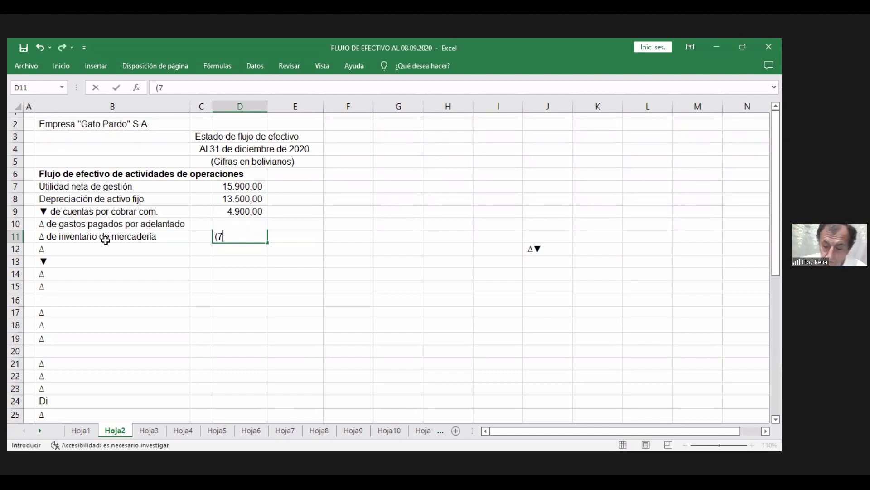
pyautogui.write('.500,00)')
pyautogui.press('Return')
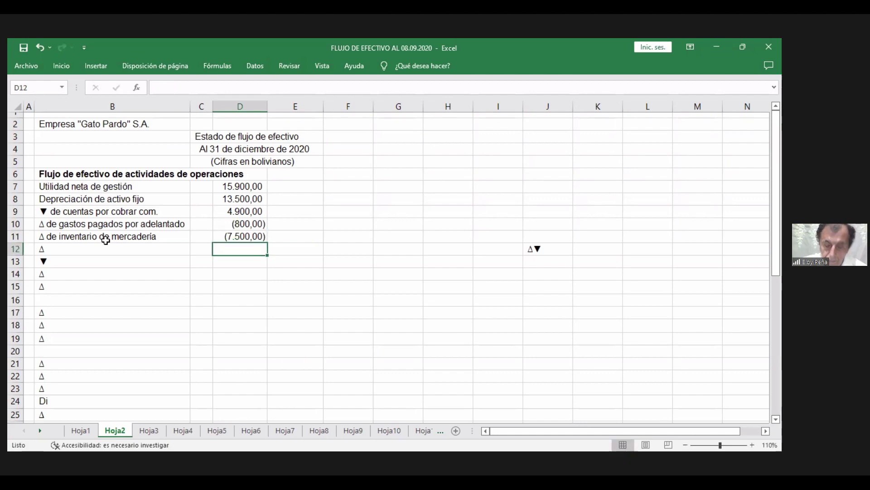
# - Complete the label in cell B12 by adding "de cuentas por pagar" after the existing Δ symbol
pyautogui.press('Left')
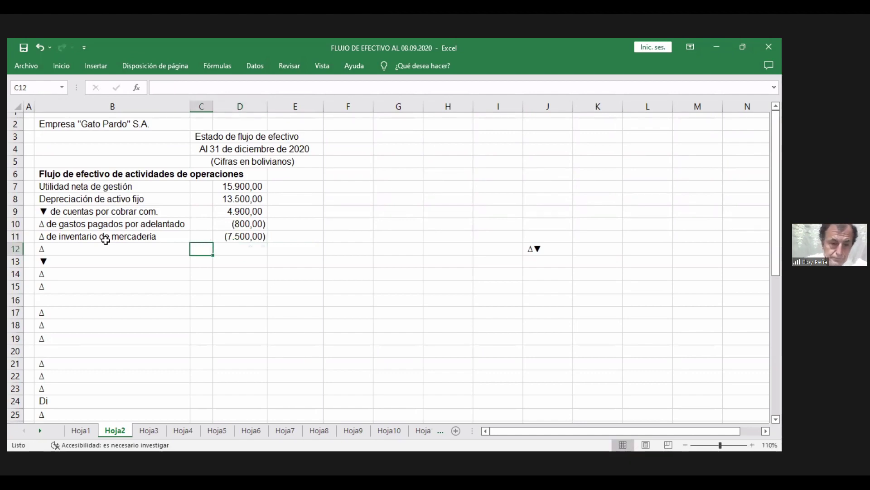
pyautogui.press('Left')
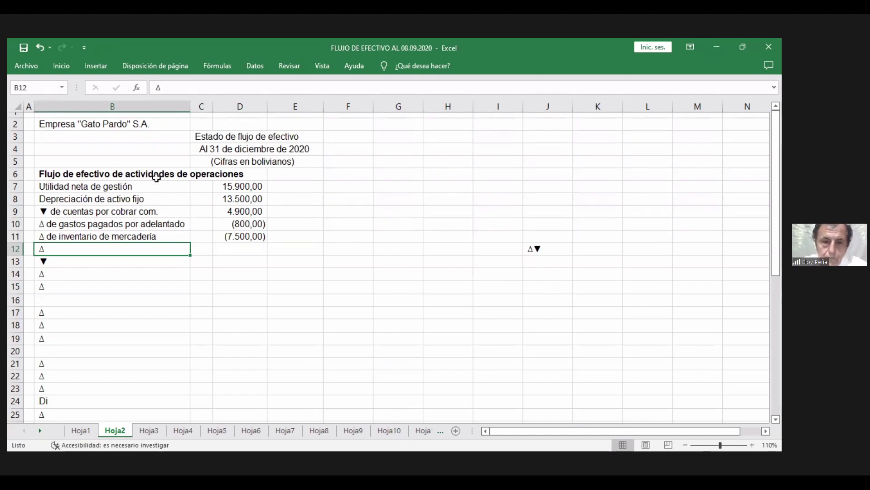
pyautogui.hotkey('ctrl', 'z')
pyautogui.doubleClick(58, 249)
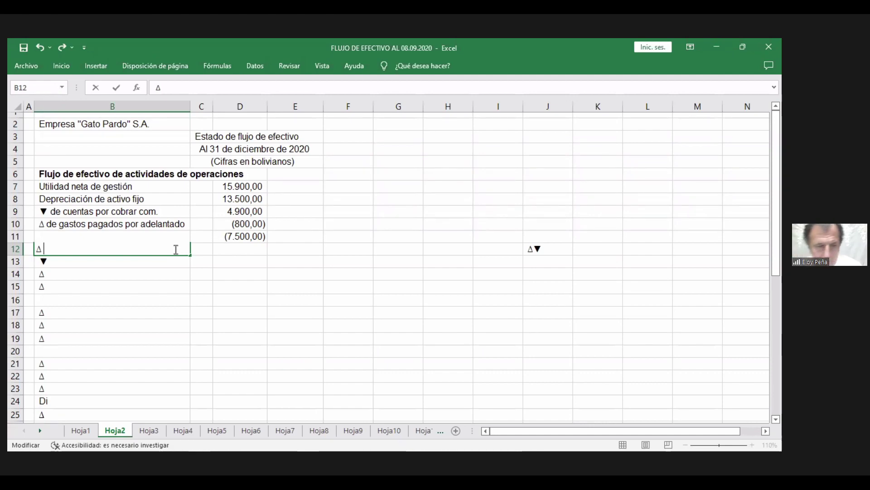
pyautogui.write('de ')
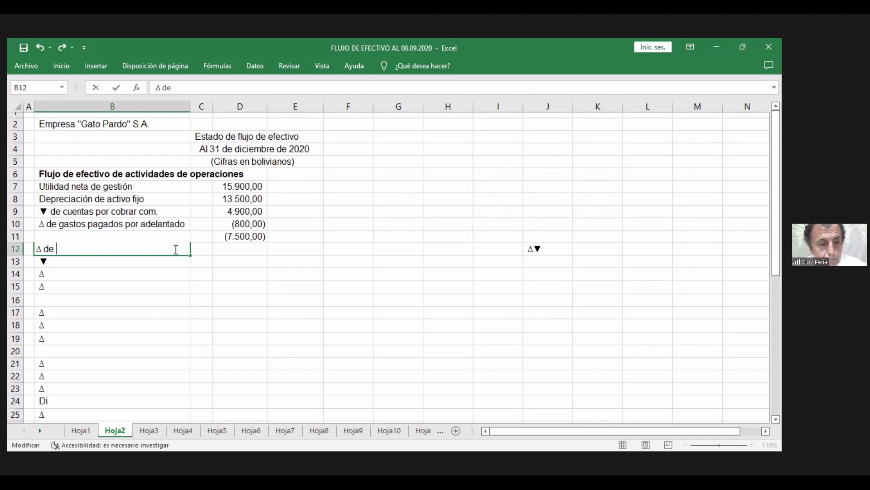
pyautogui.write('c')
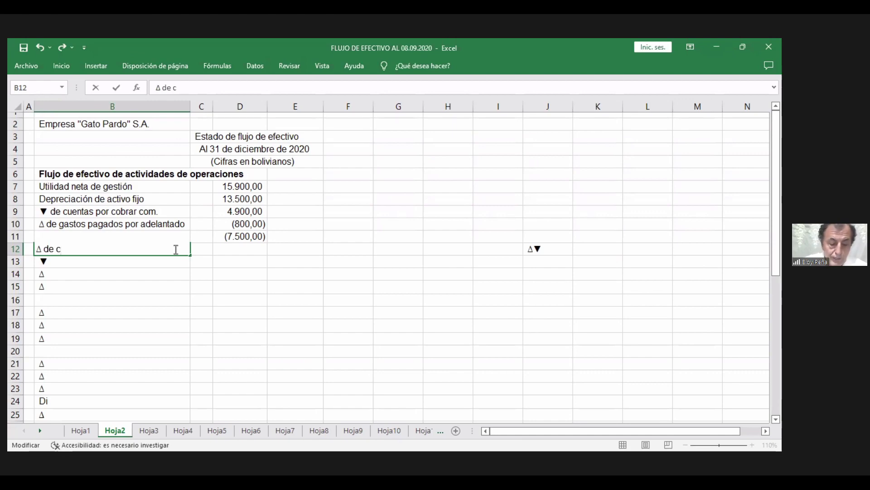
pyautogui.write('uentas')
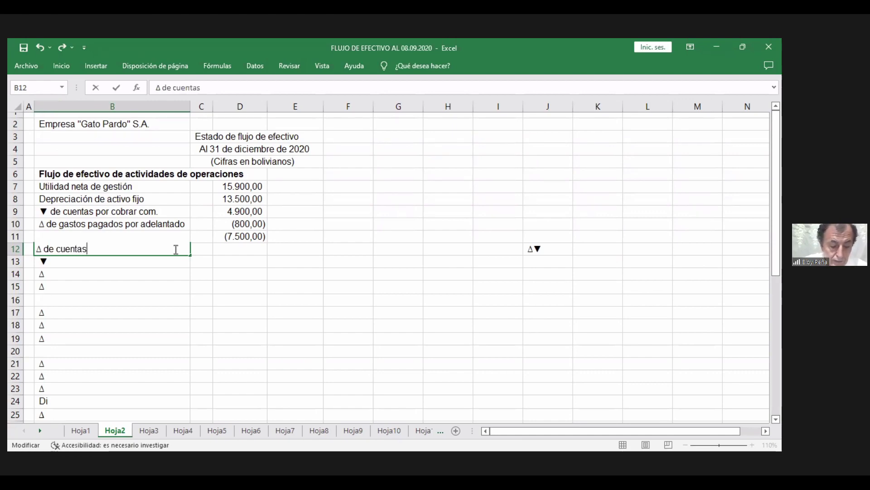
pyautogui.write(' por ')
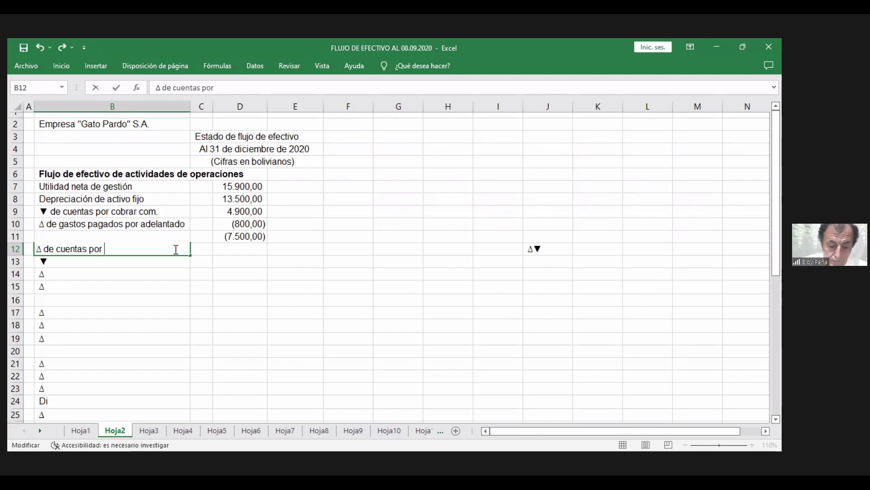
pyautogui.write('pagar')
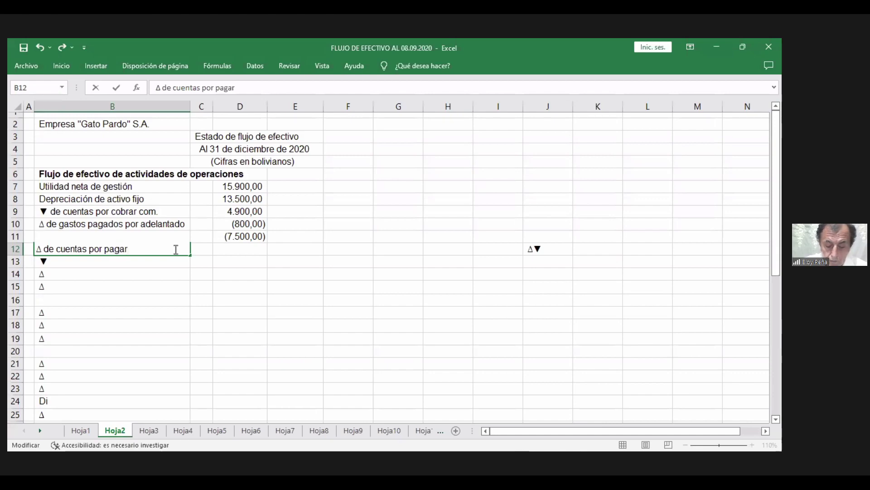
pyautogui.press('Return')
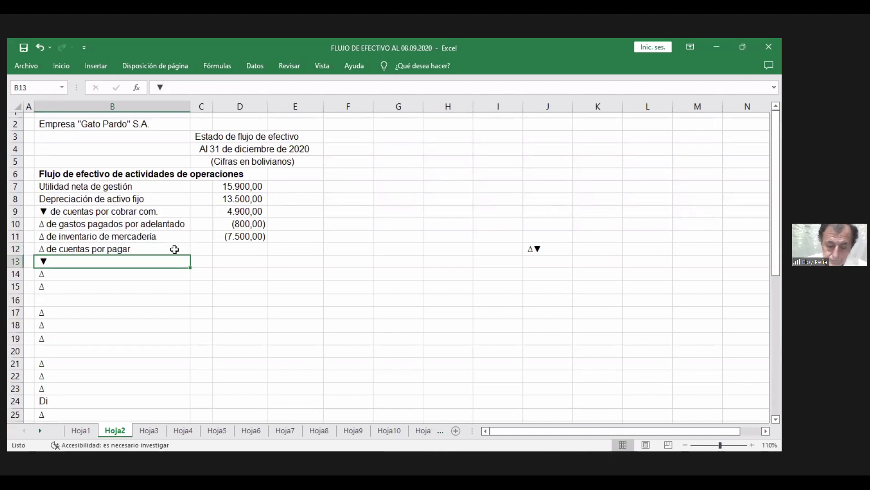
# - Enter 900 in cell D12 as the positive amount for the accounts payable line
pyautogui.press('Up')
pyautogui.press('Right')
pyautogui.press('Right')
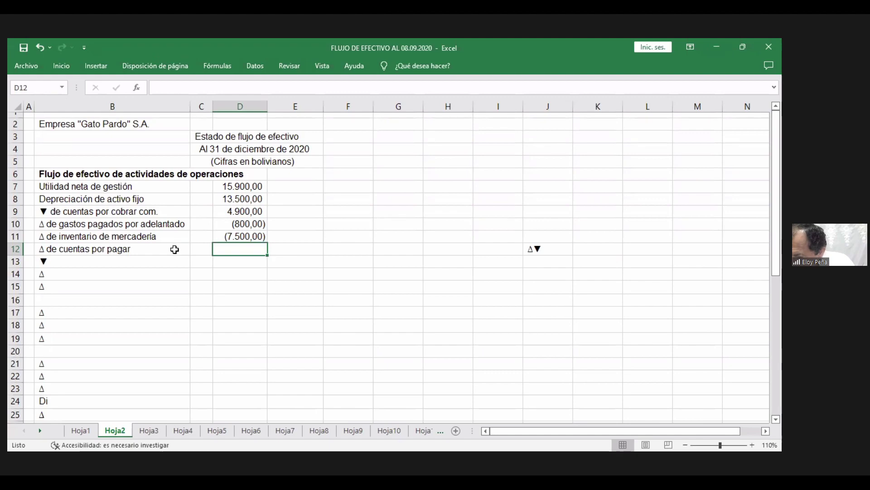
pyautogui.write('9')
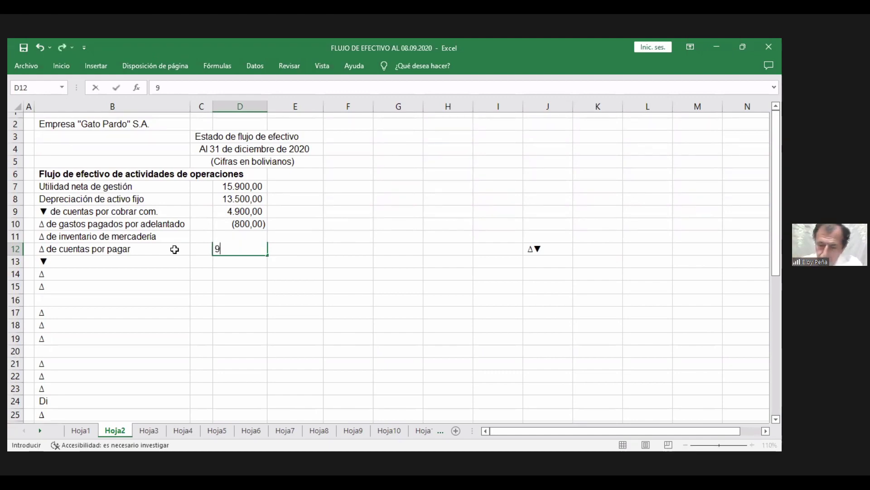
pyautogui.write('00')
pyautogui.press('Return')
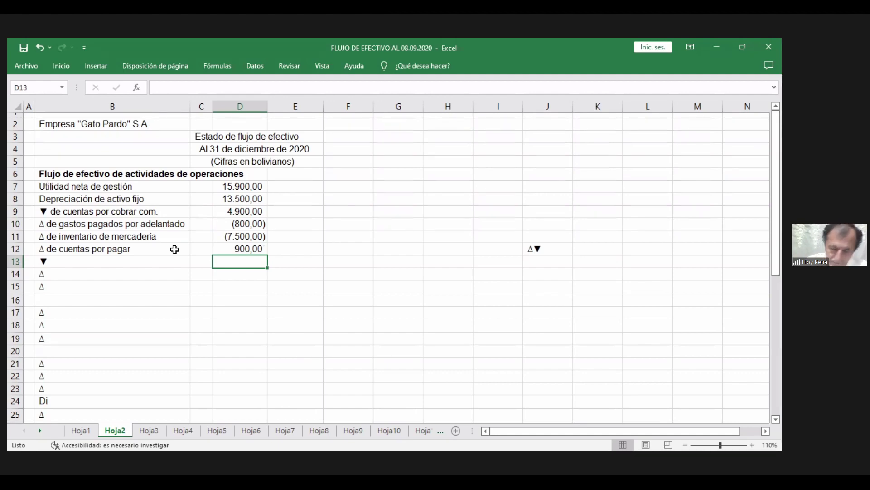
# - Complete the label in cell B13 by adding "de impuestos por pagar" after the existing ▼ symbol
pyautogui.press('Left')
pyautogui.press('Left')
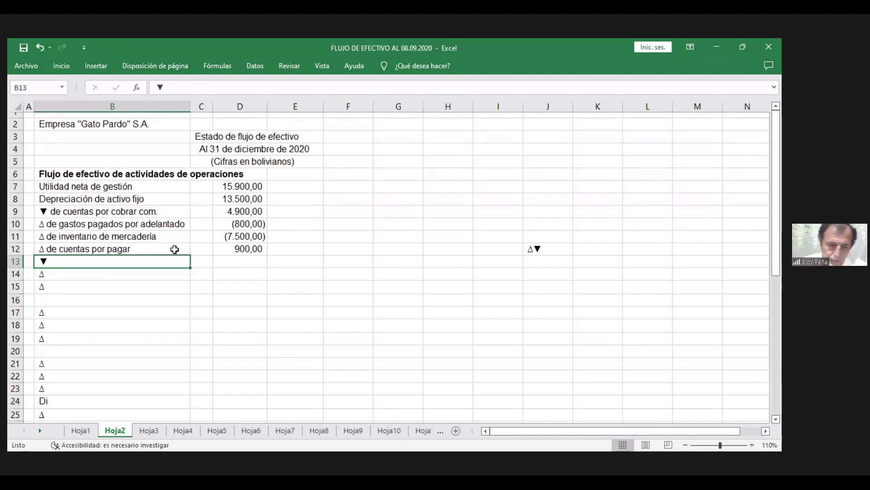
pyautogui.hotkey('ctrl', 'z')
pyautogui.doubleClick(63, 262)
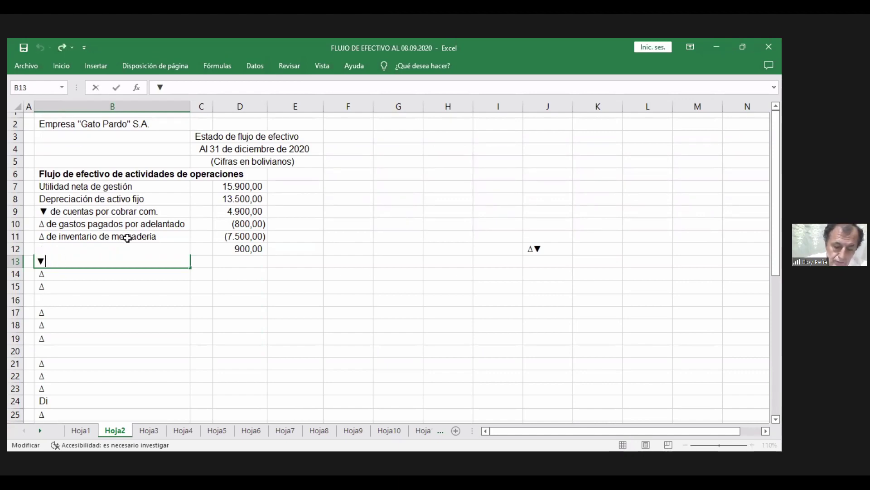
pyautogui.press('Left')
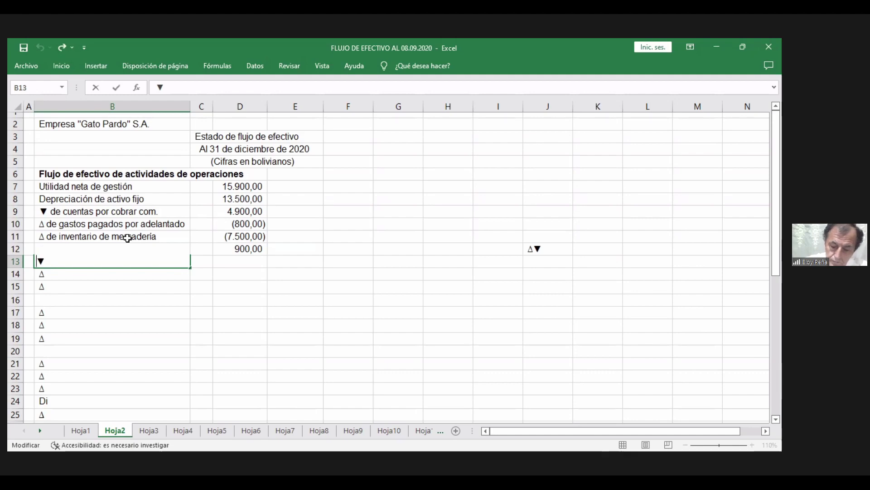
pyautogui.press('Right')
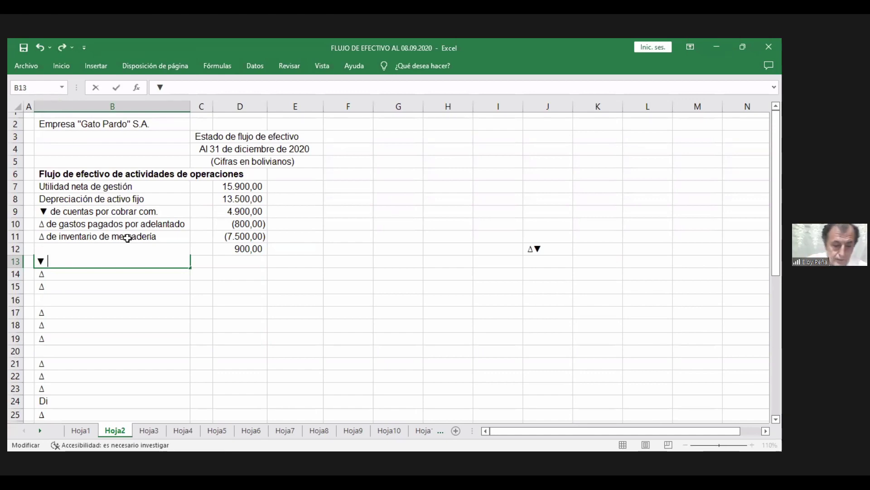
pyautogui.write('de im')
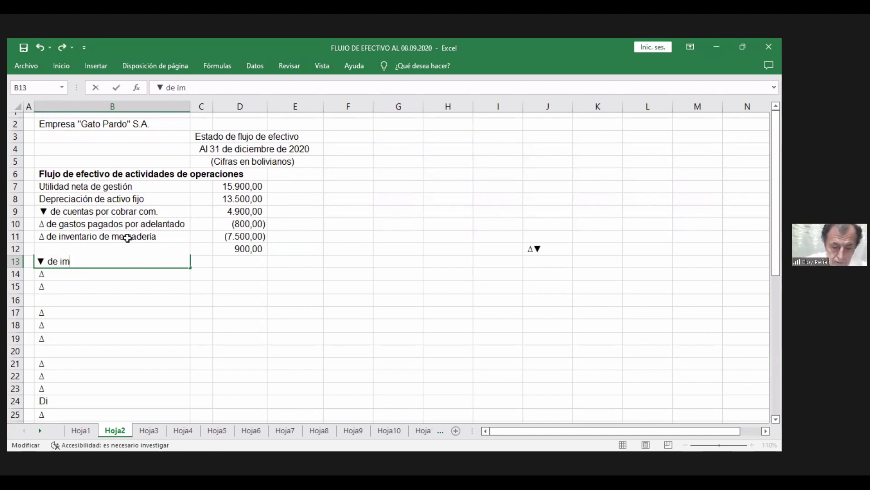
pyautogui.write('puesto ')
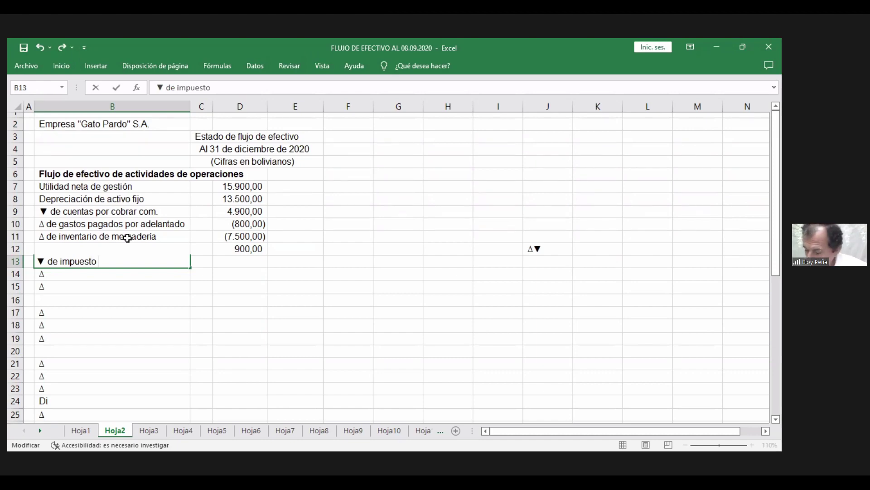
pyautogui.write('s por')
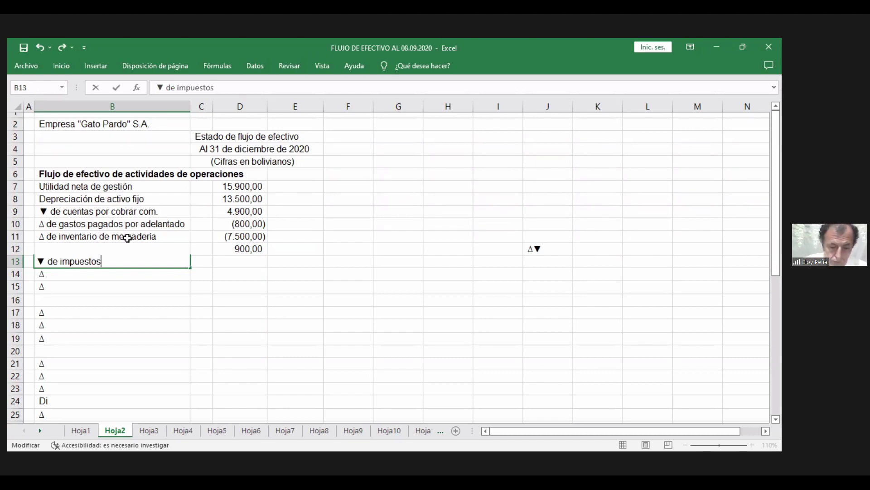
pyautogui.write('pagar')
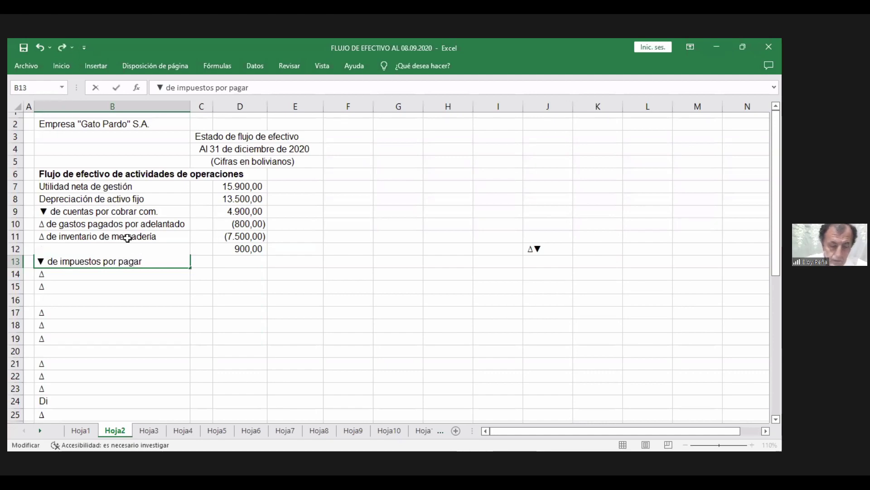
pyautogui.press('Return')
# - Enter (7200) in cell D13 as the negative amount for the taxes payable line
pyautogui.press('Up')
pyautogui.press('Right')
pyautogui.press('Right')
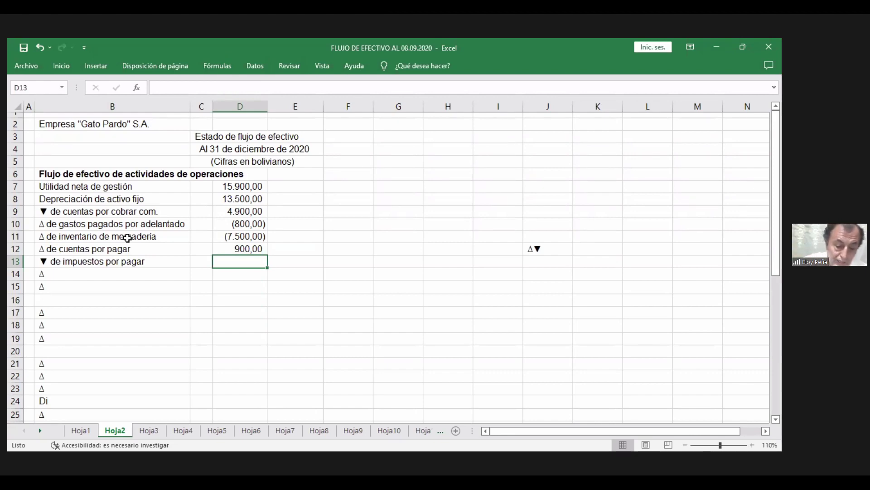
pyautogui.write('(')
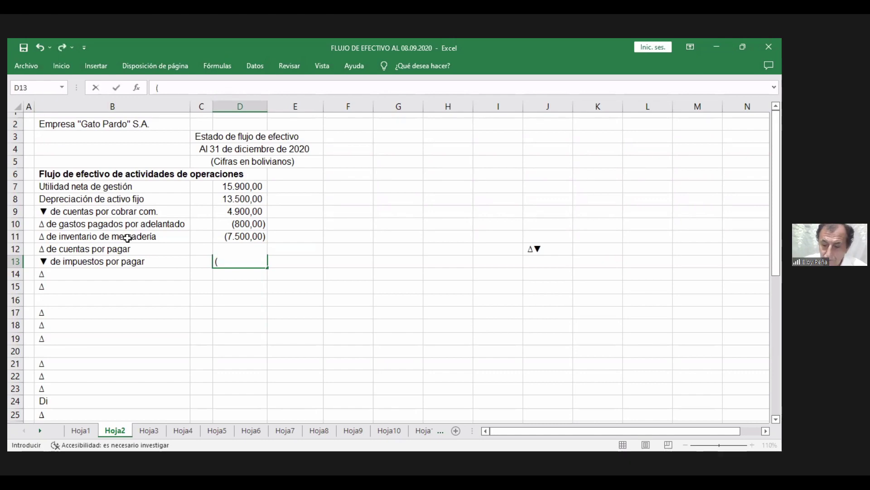
pyautogui.write('7200')
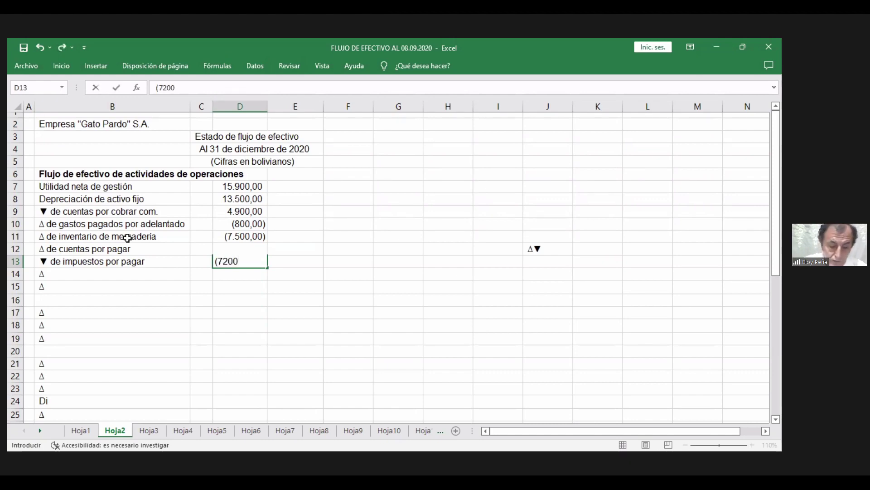
pyautogui.write(')')
pyautogui.press('Return')
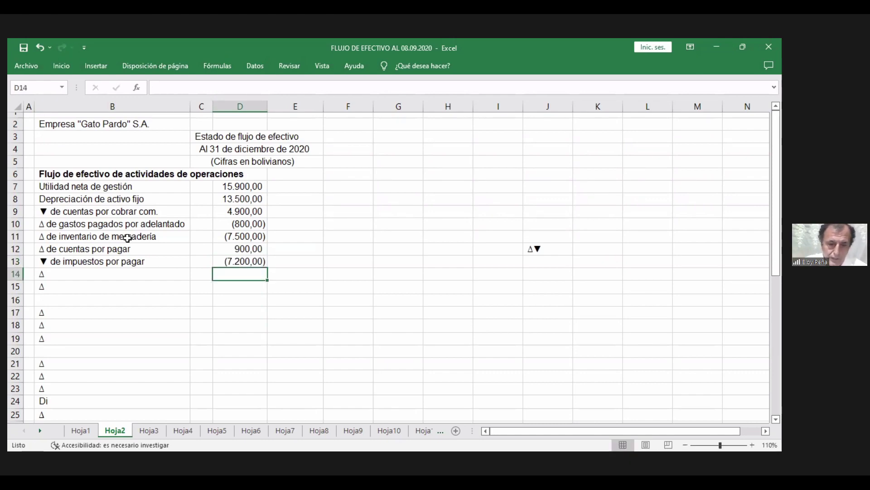
# - Complete the label in cell B14 by adding "de otros pasivos por pagar" after the existing Δ symbol
pyautogui.press('Left')
pyautogui.press('Left')
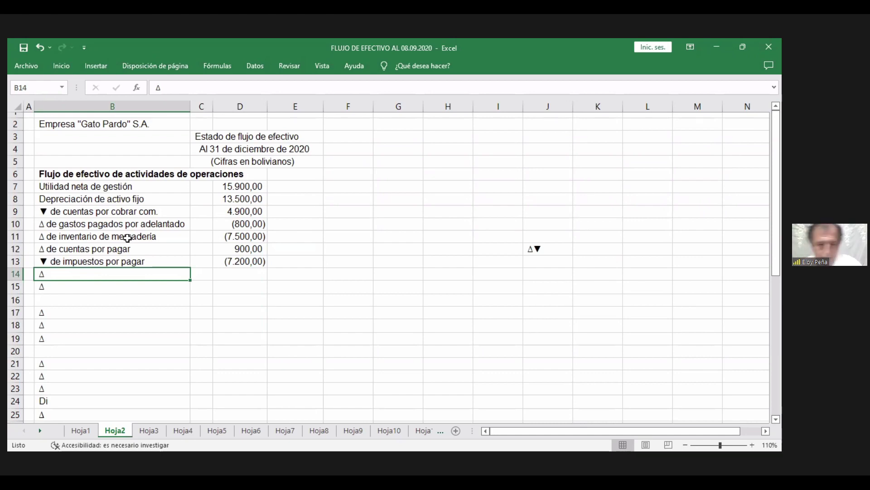
pyautogui.hotkey('ctrl', 'z')
pyautogui.doubleClick(54, 273)
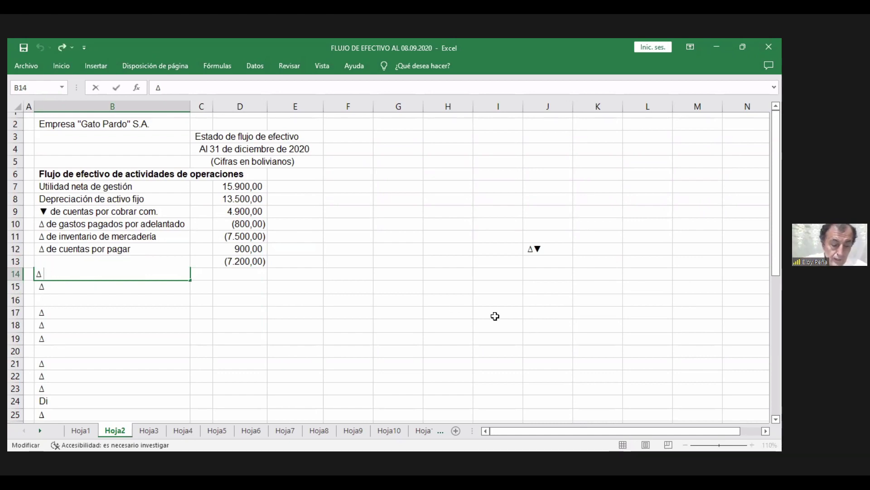
pyautogui.write('de ot')
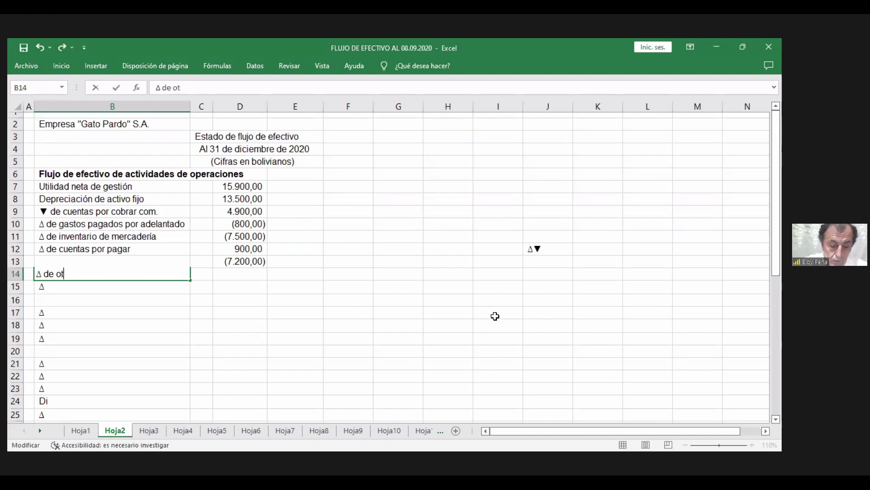
pyautogui.write('ros pas')
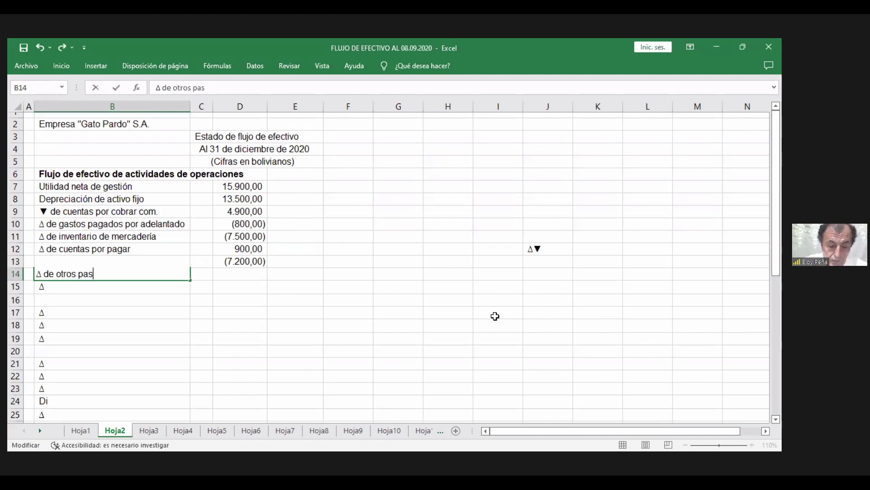
pyautogui.write('ivos')
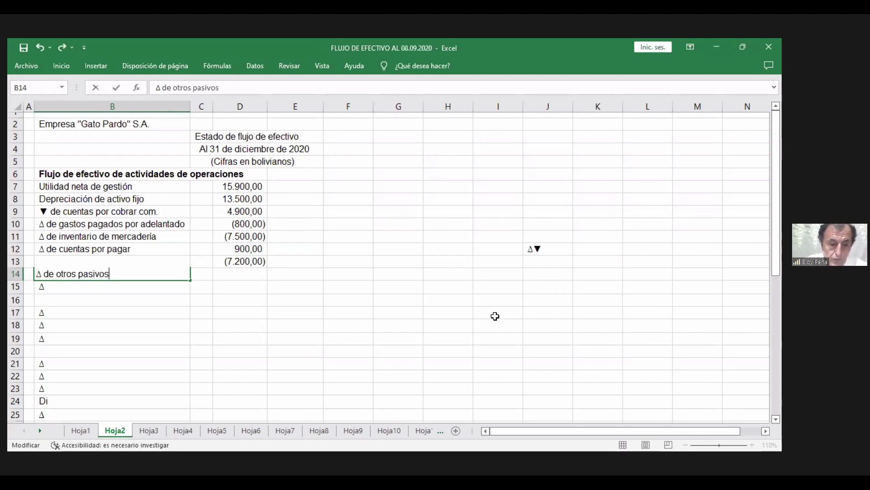
pyautogui.write(' por ')
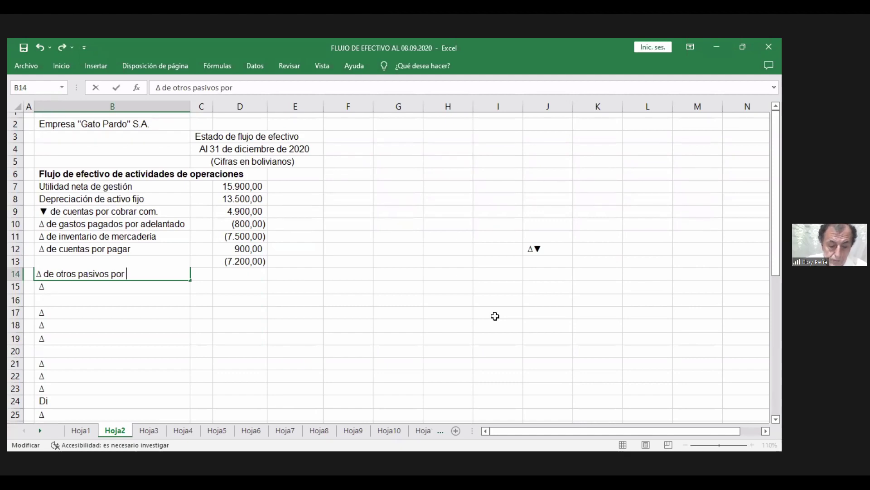
pyautogui.write('pagar')
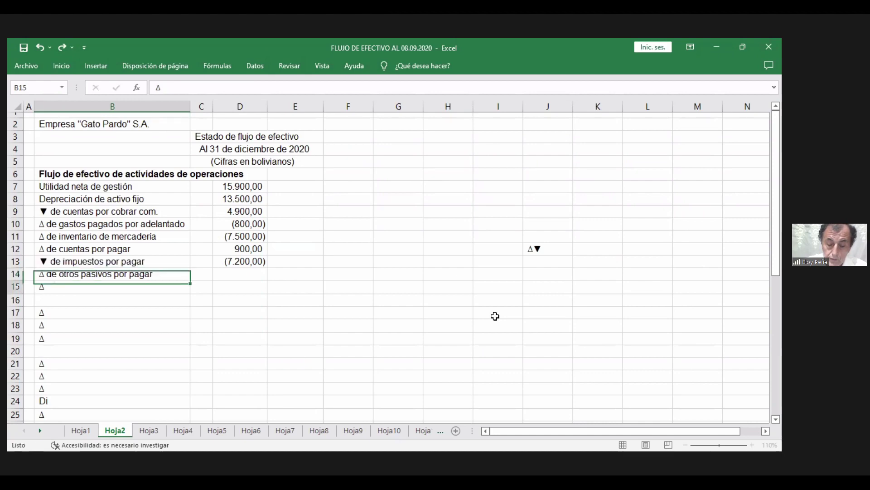
# - Enter 2100 in cell D14 as the amount for the other liabilities payable line and select label cell B15
pyautogui.press('Tab')
pyautogui.press('Right')
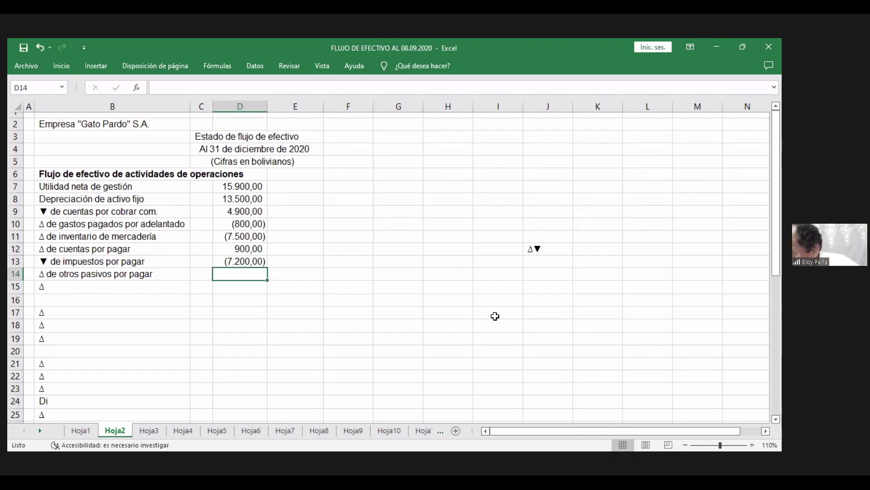
pyautogui.write('2100')
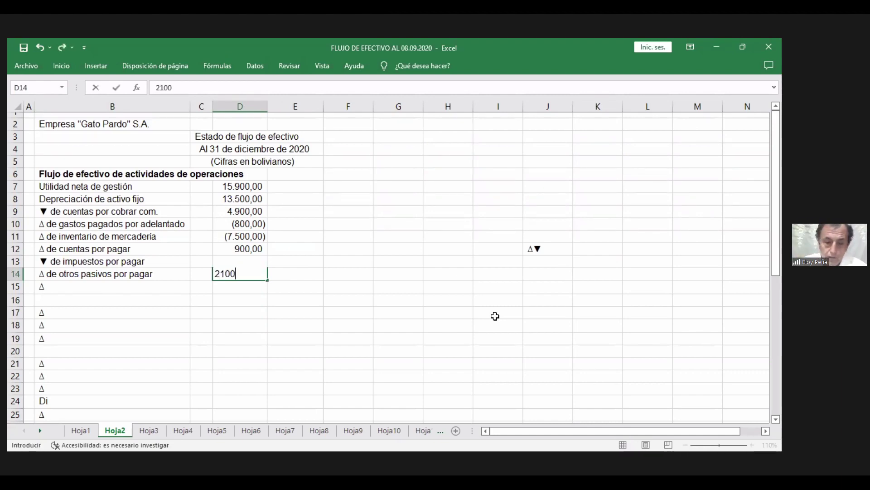
pyautogui.press('Return')
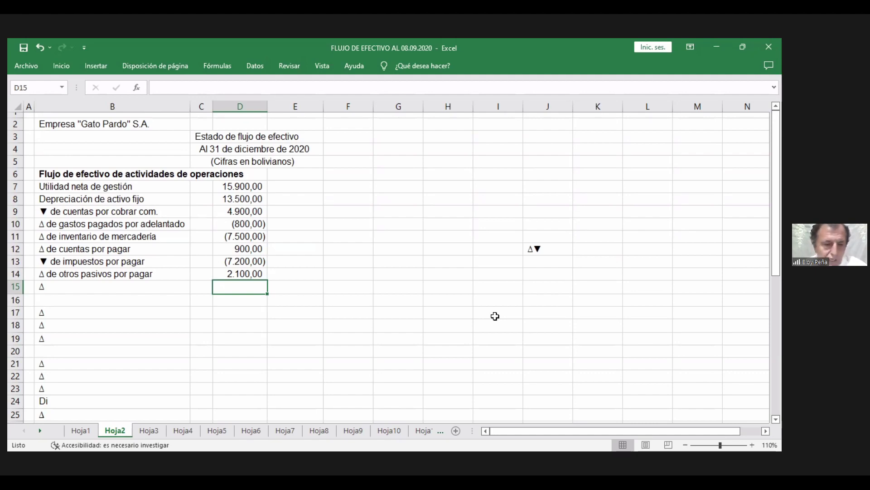
pyautogui.press('Left')
pyautogui.press('Left')
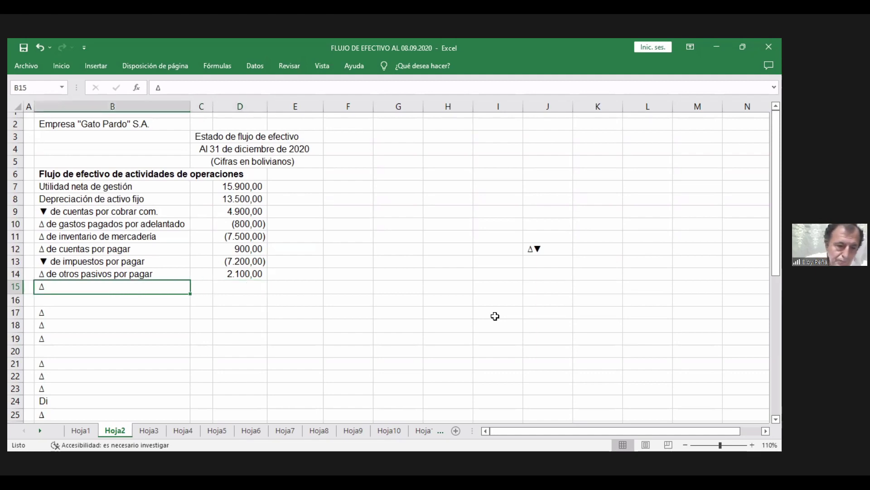
# - Complete the label in cell B15 by adding "de provisión para beneficios sociales" after the existing Δ symbol
pyautogui.doubleClick(51, 287)
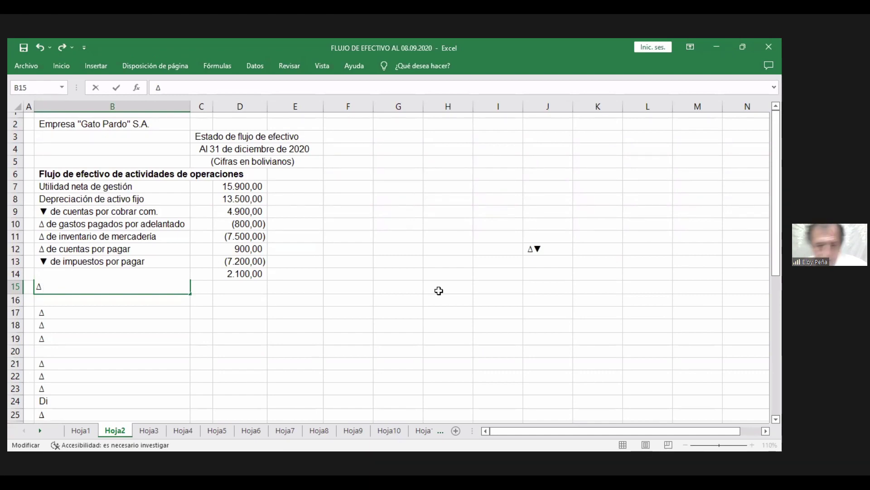
pyautogui.write('de pro')
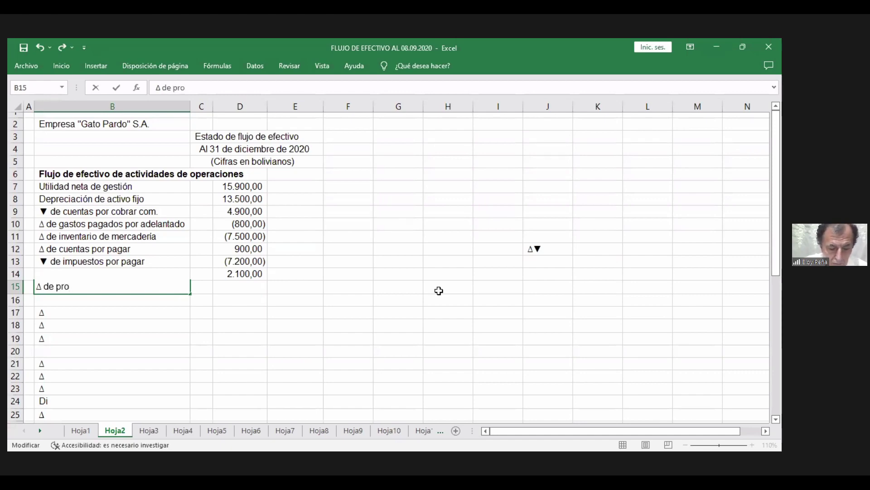
pyautogui.write('visi')
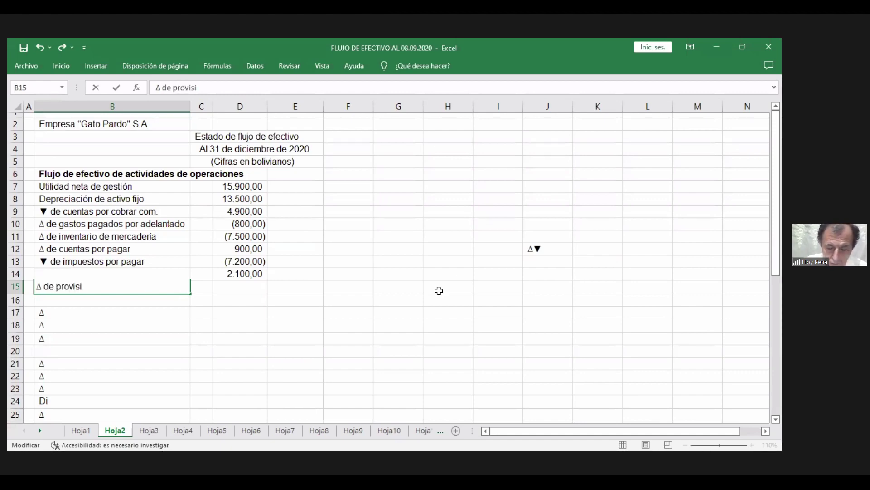
pyautogui.write('ón pa')
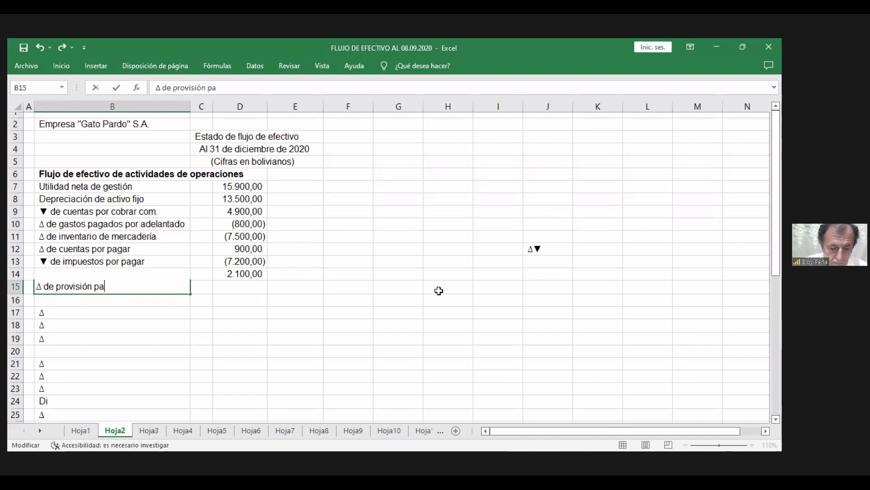
pyautogui.write('ra be')
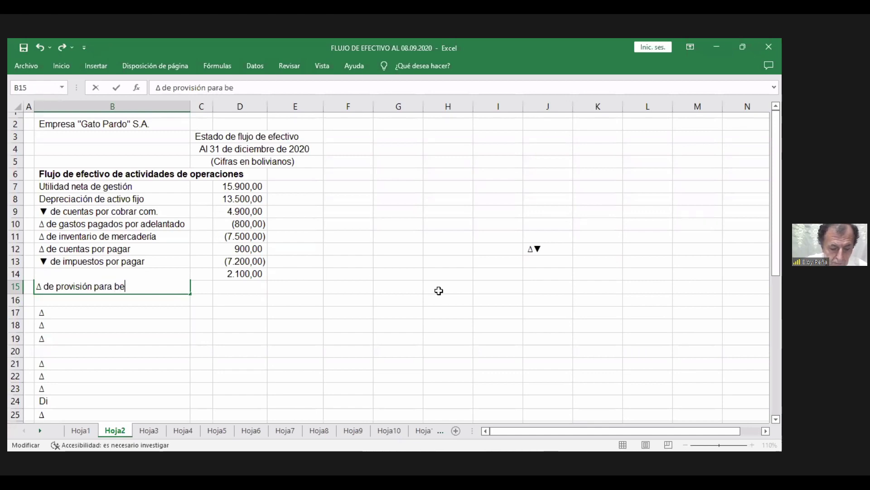
pyautogui.write('nefi')
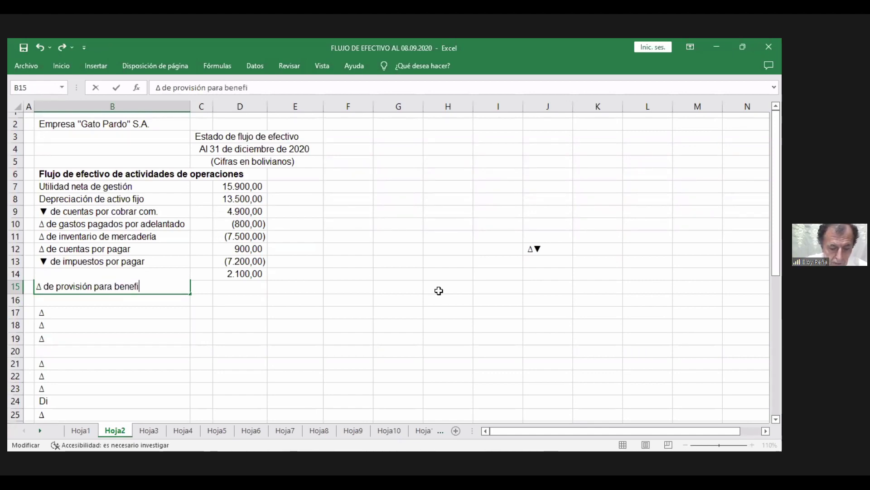
pyautogui.write('cios so')
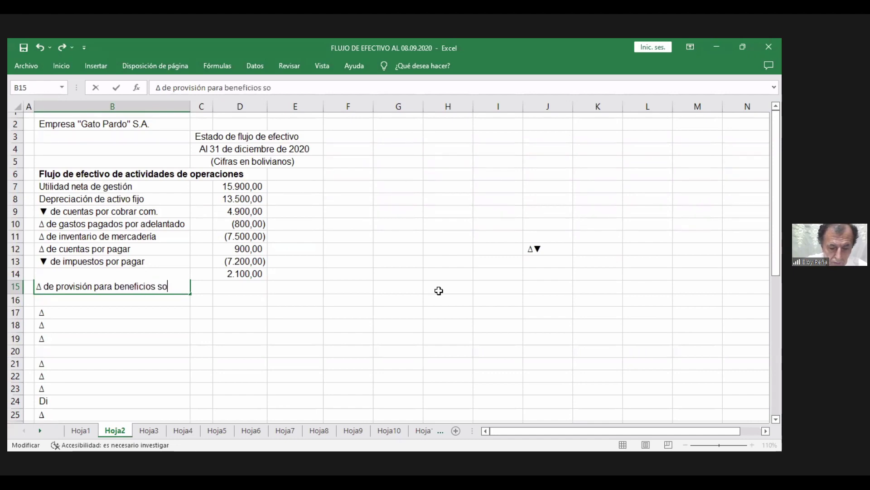
pyautogui.write('ciales')
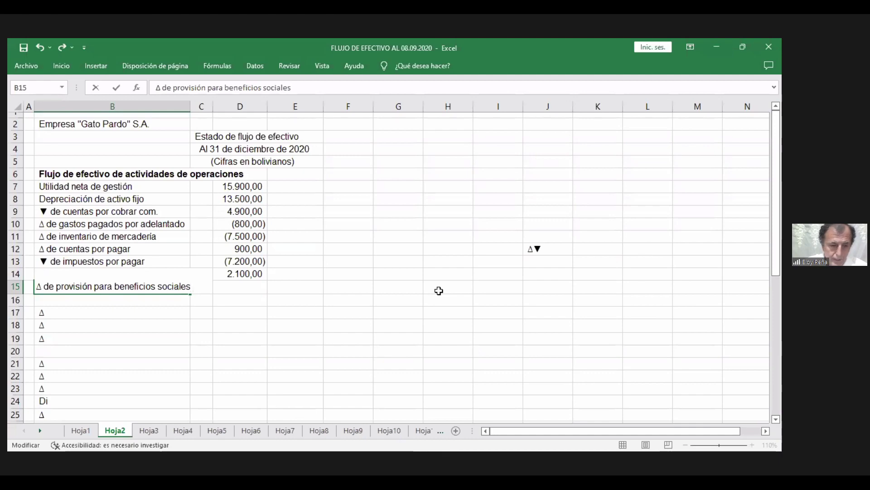
pyautogui.press('Return')
# - Enter 200 in cell D15 as the amount for the social benefits provision line
pyautogui.press('Up')
pyautogui.press('Right')
pyautogui.press('Right')
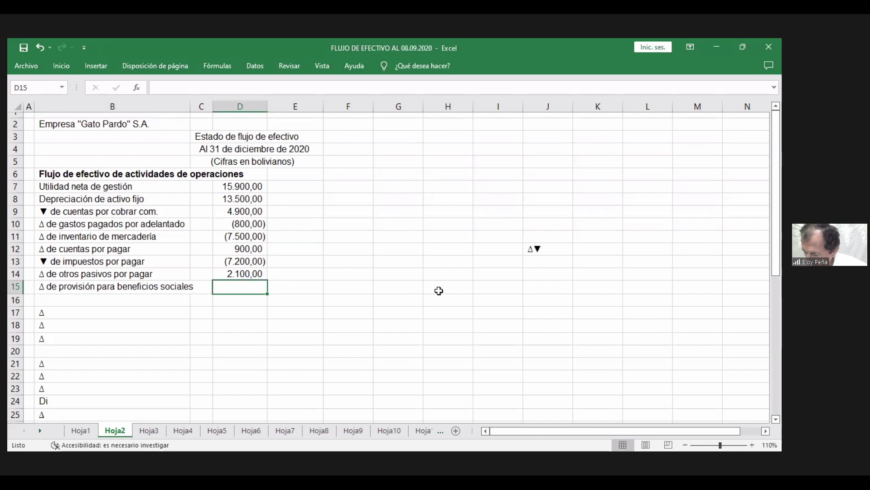
pyautogui.write('200')
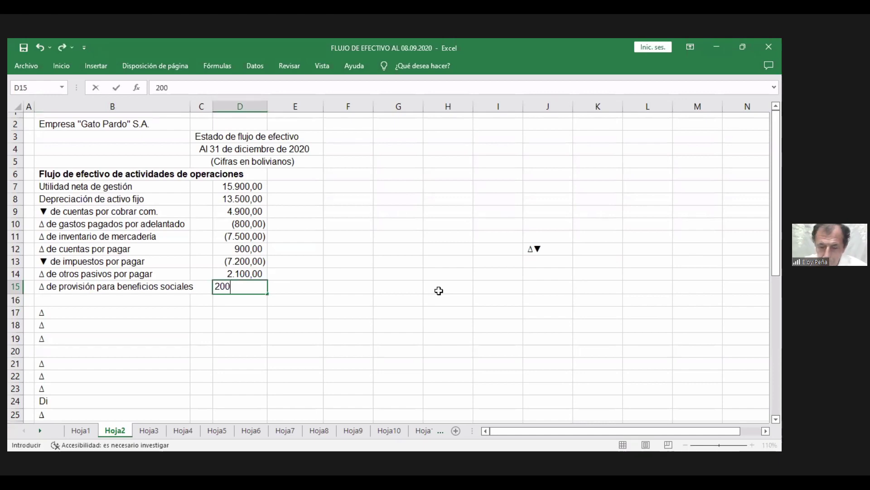
pyautogui.press('Return')
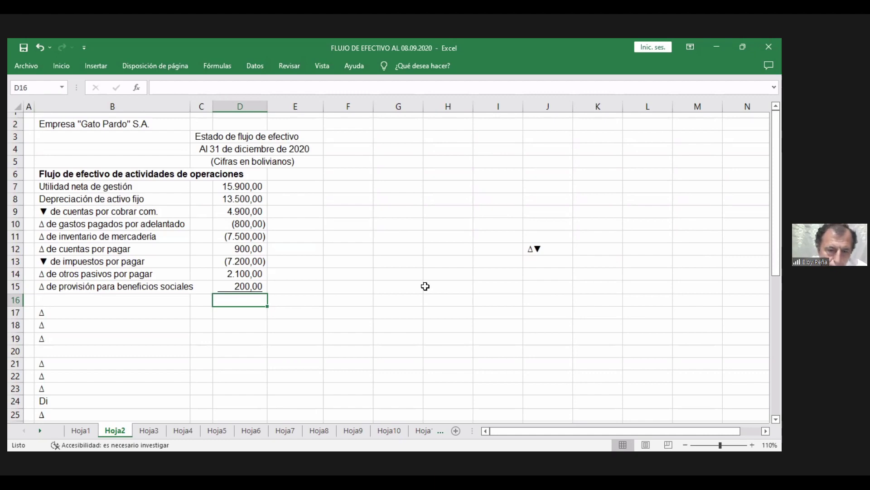
# - Total the operating activities amounts in cell E6 with an AutoSum of the range D7:D15
pyautogui.click(305, 175)
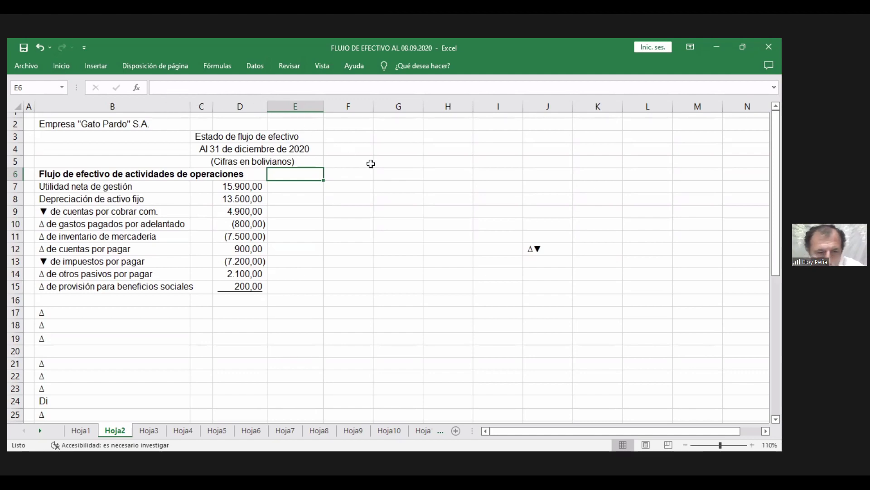
pyautogui.click(54, 67)
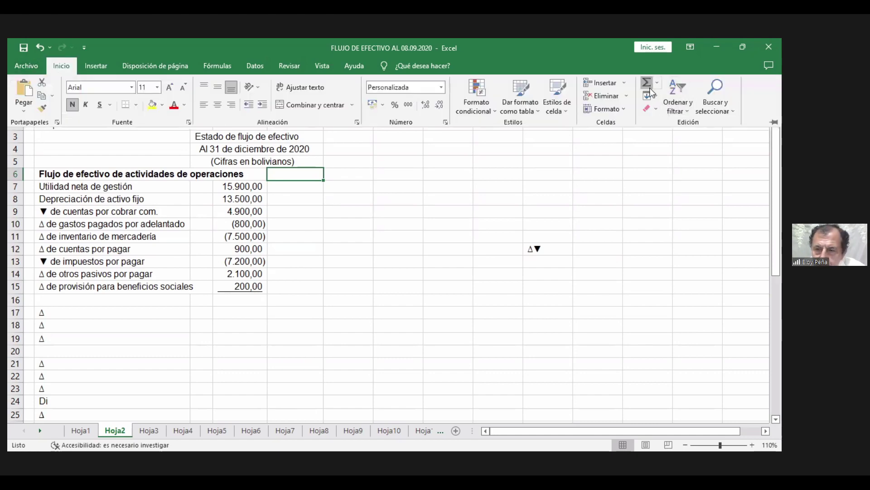
pyautogui.click(647, 84)
pyautogui.click(245, 188)
pyautogui.moveTo(244, 187); pyautogui.dragTo(248, 287)
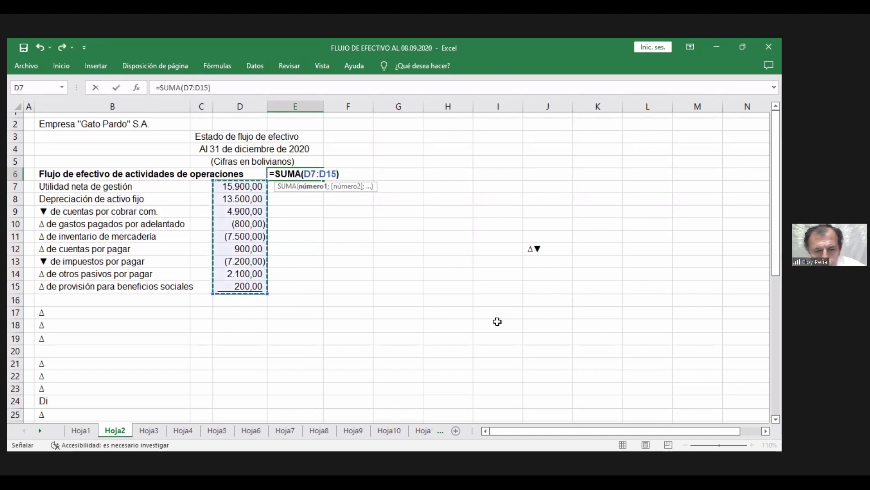
pyautogui.press('Return')
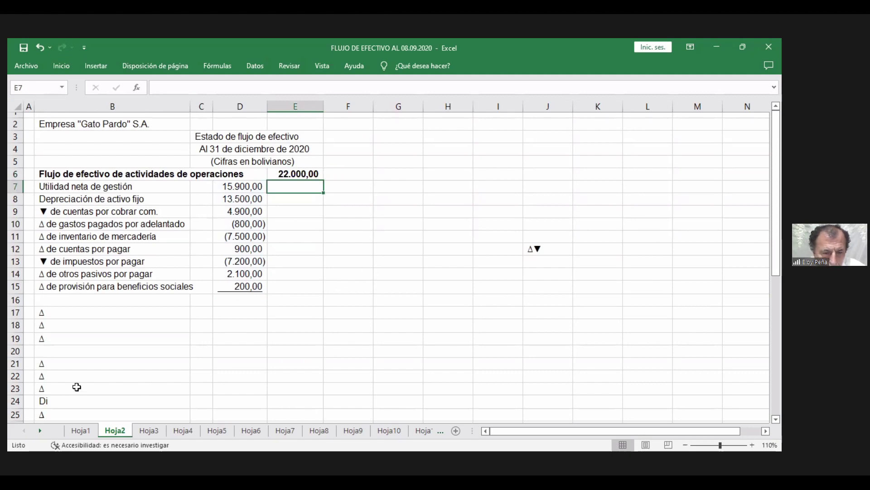
# - Enter the heading "Flujo de efectivo de actividades de operaciones" in cell B16
pyautogui.click(51, 302)
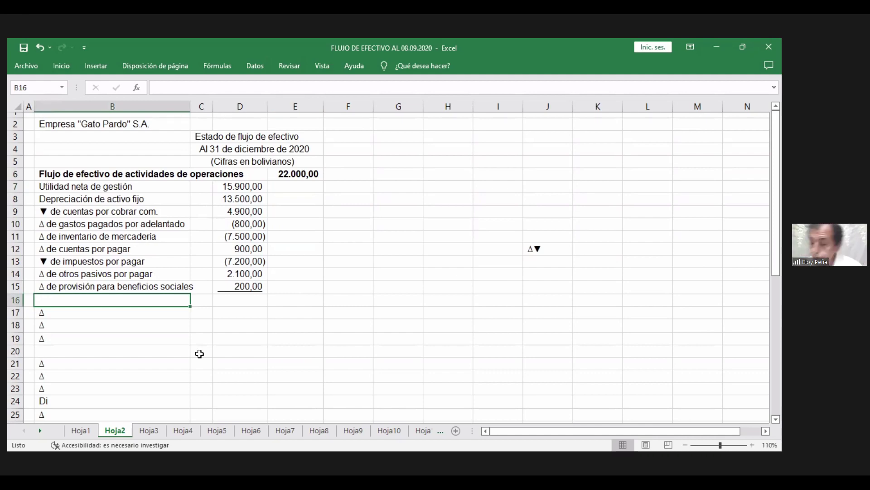
pyautogui.write('Flujo de efectivo de actividades de operaciones')
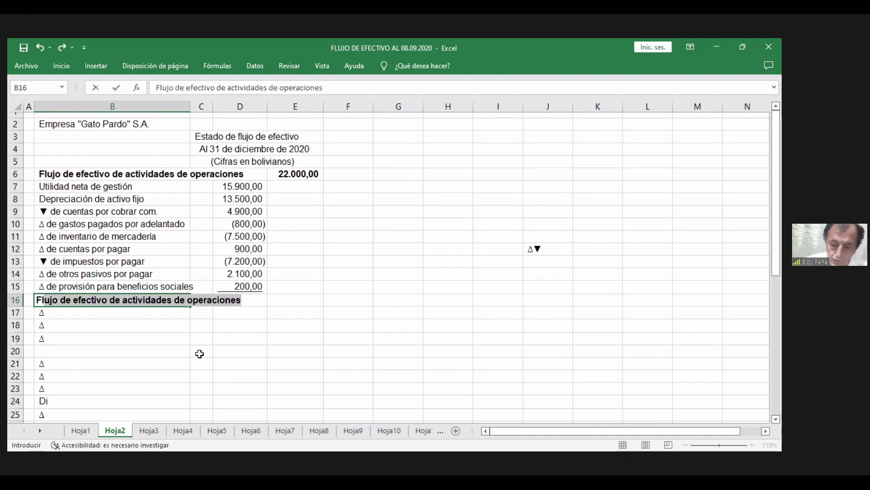
pyautogui.press('Return')
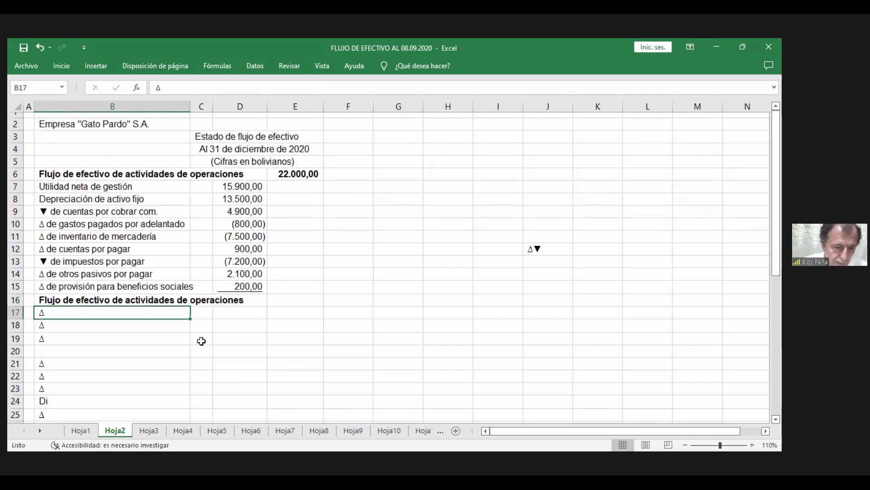
# - Replace the last word of the heading in cell B16 so it reads "Flujo de efectivo de actividades de inversión"
pyautogui.doubleClick(77, 299)
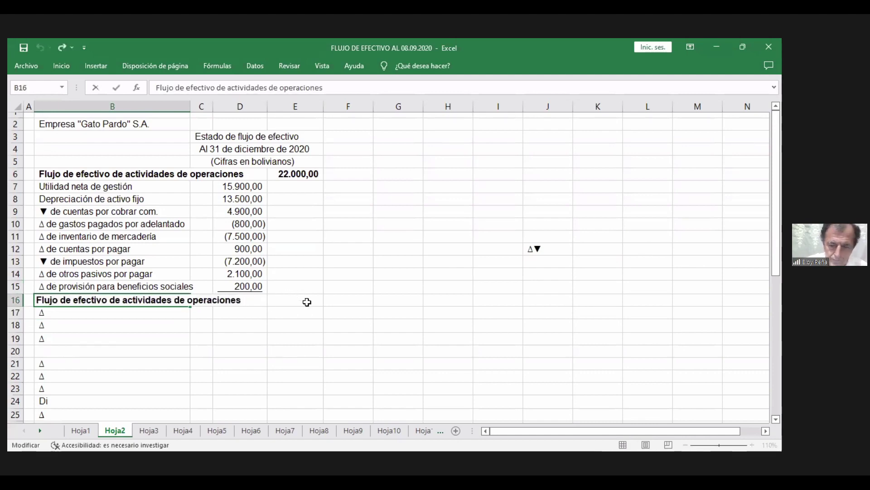
pyautogui.press('BackSpace')
pyautogui.press('BackSpace')
pyautogui.press('BackSpace')
pyautogui.press('BackSpace')
pyautogui.press('BackSpace')
pyautogui.press('BackSpace')
pyautogui.press('BackSpace')
pyautogui.press('BackSpace')
pyautogui.press('BackSpace')
pyautogui.press('BackSpace')
pyautogui.press('BackSpace')
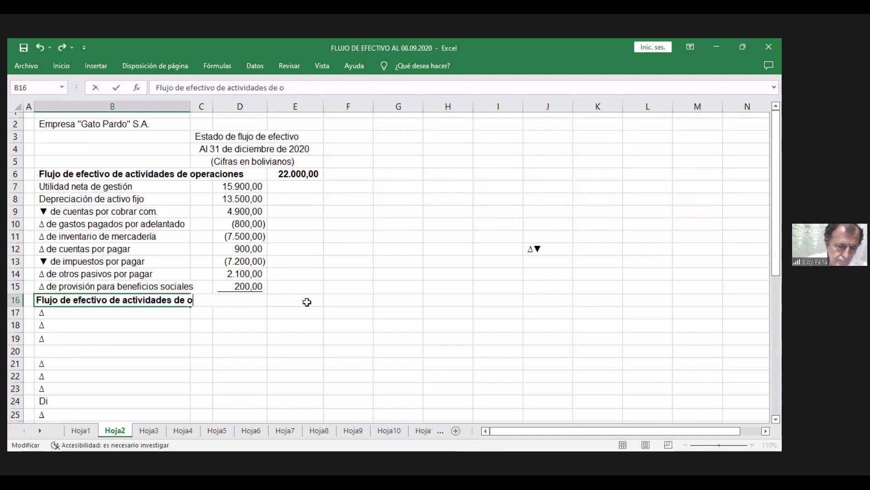
pyautogui.write('inversi')
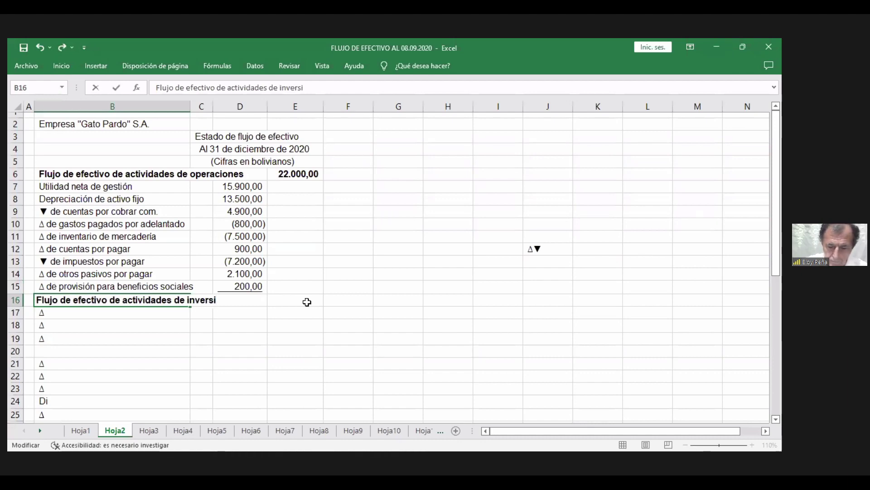
pyautogui.write('ón')
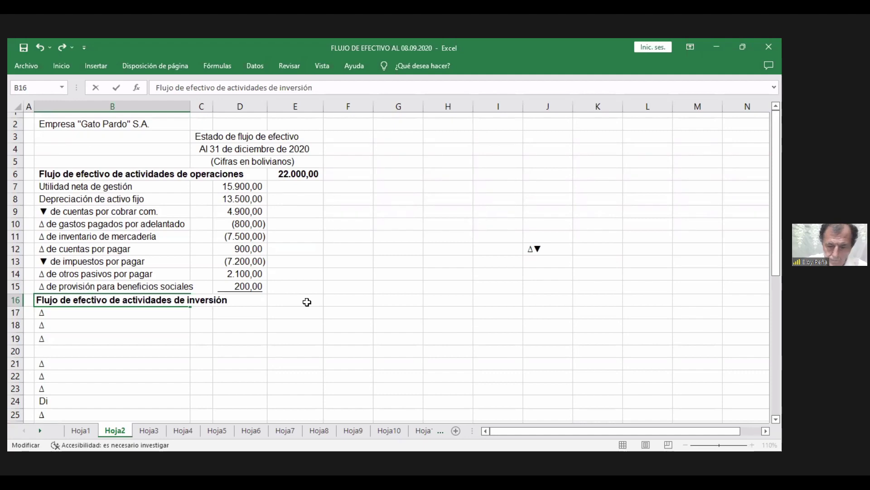
pyautogui.press('Return')
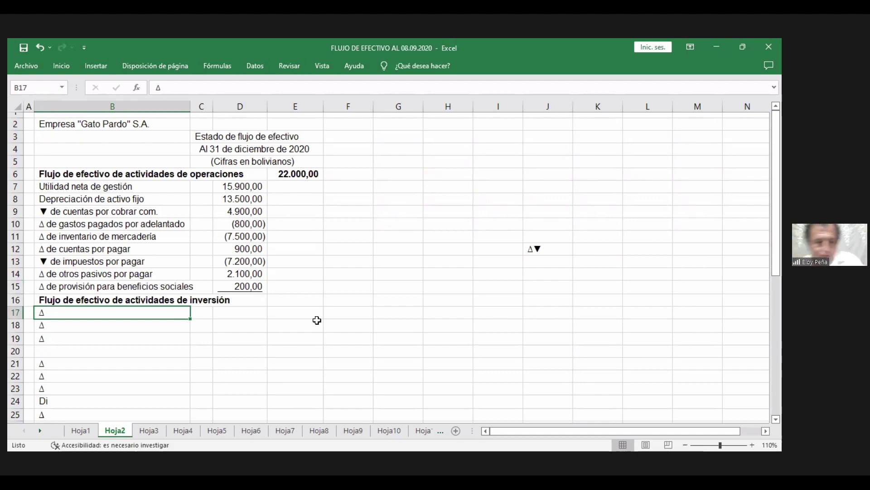
# - Complete the label in cell B17 by adding "de activo fijo bruto" after the existing Δ symbol
pyautogui.doubleClick(59, 311)
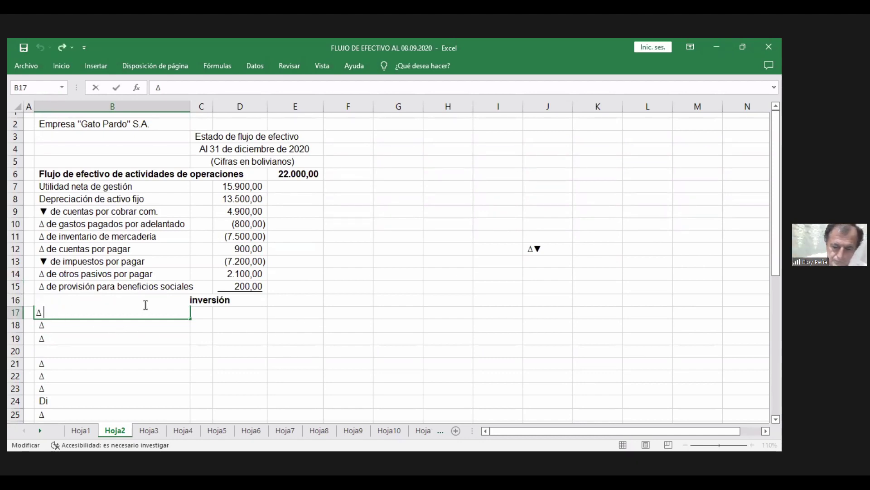
pyautogui.write('d')
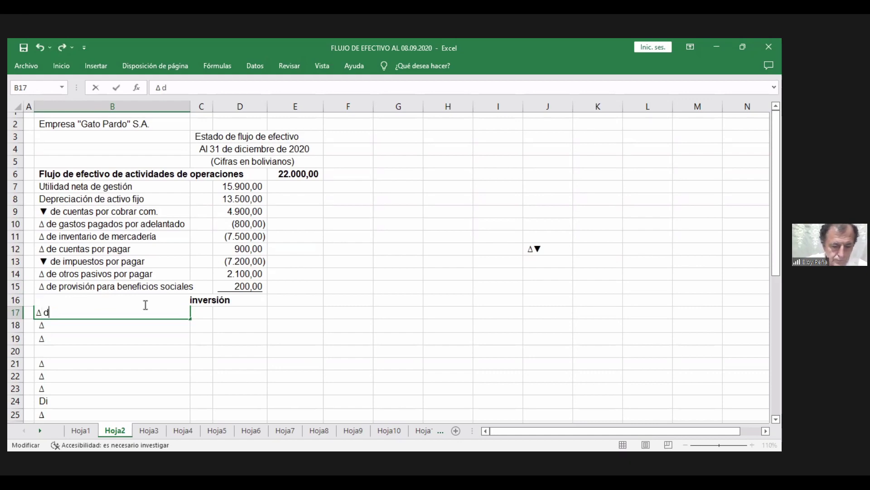
pyautogui.write('e act')
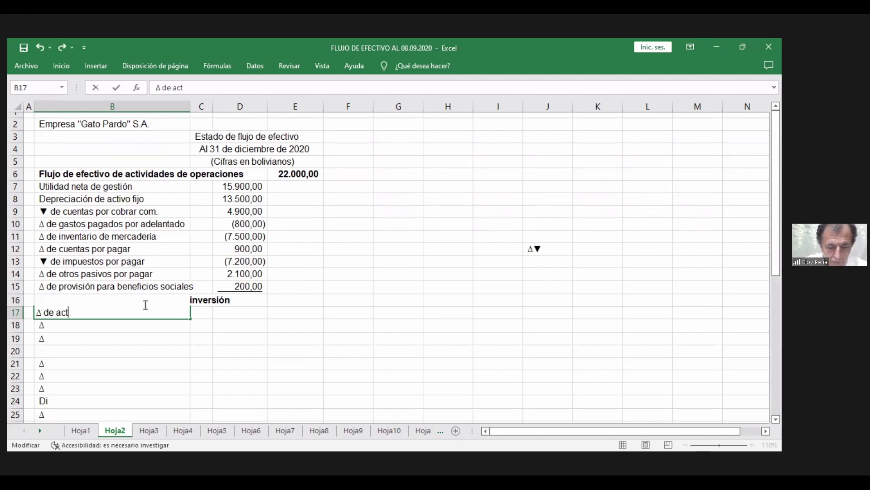
pyautogui.write('ivo fi')
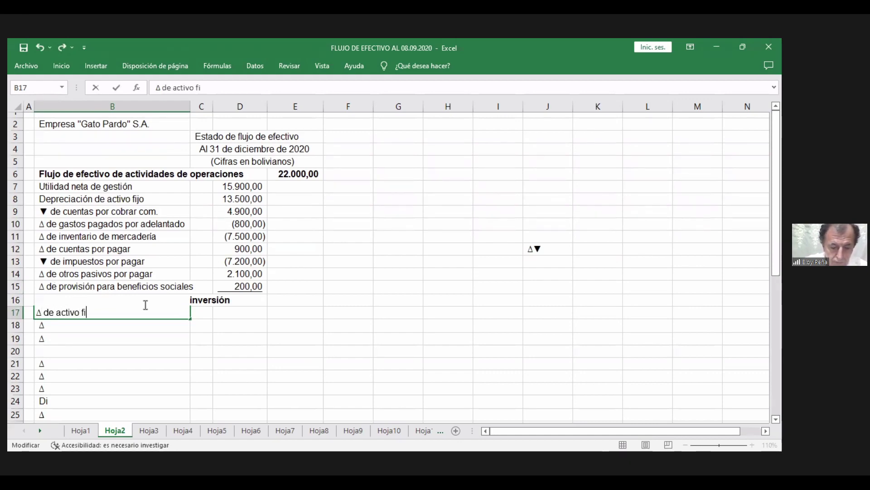
pyautogui.write('jo')
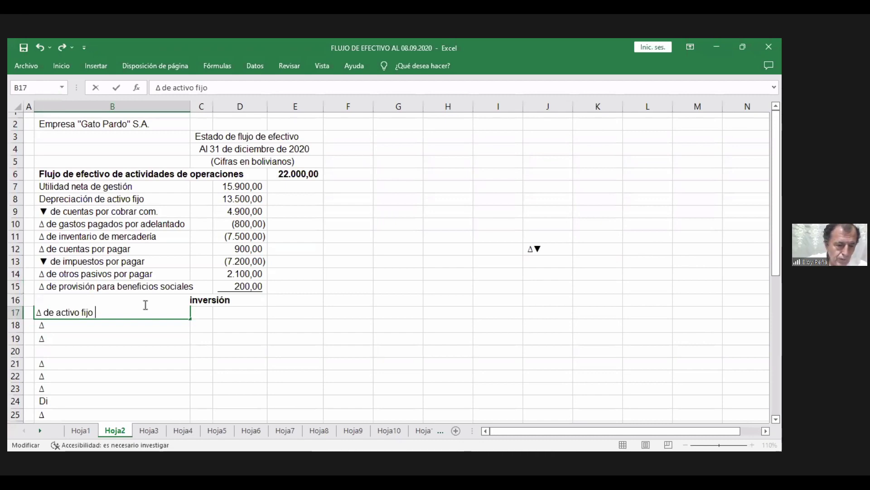
pyautogui.write(' bru')
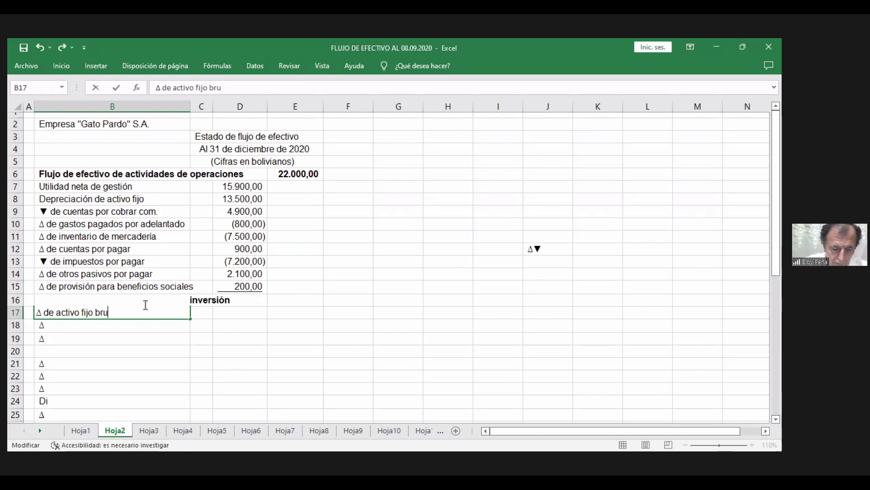
pyautogui.write('to')
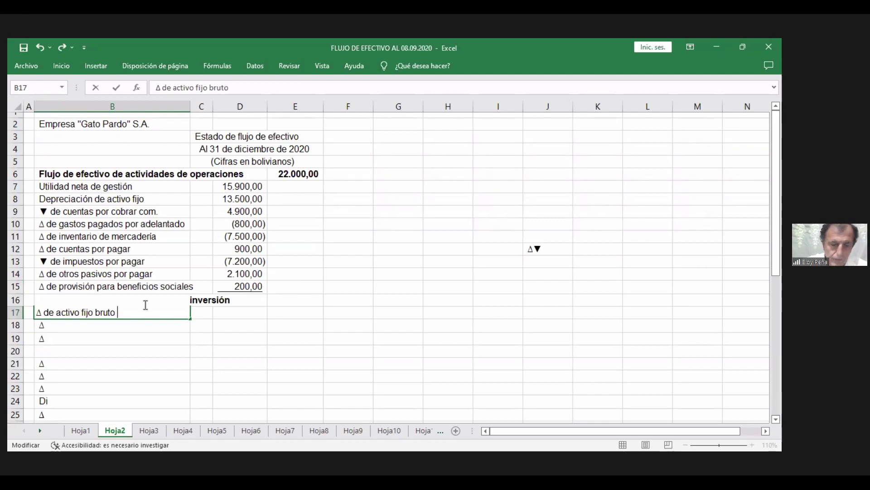
pyautogui.press('Return')
# - Enter (12900) in cell D17 as the negative amount for the gross fixed assets line
pyautogui.press('Up')
pyautogui.press('Right')
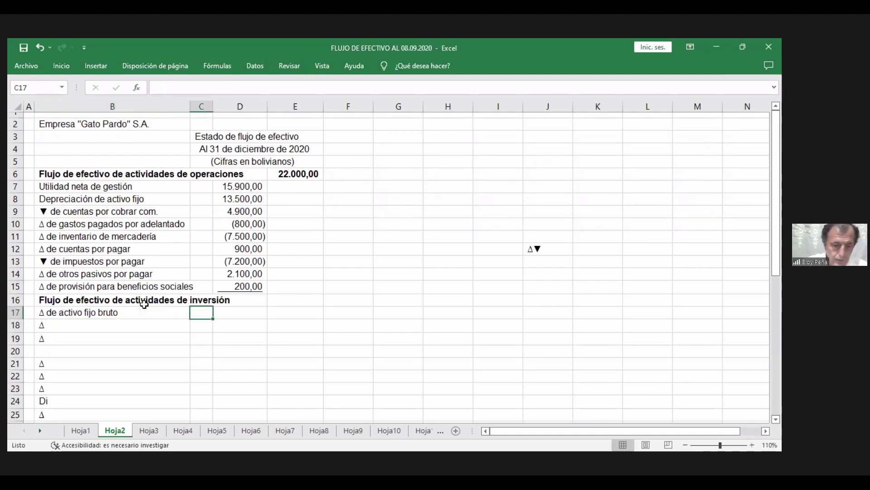
pyautogui.press('Right')
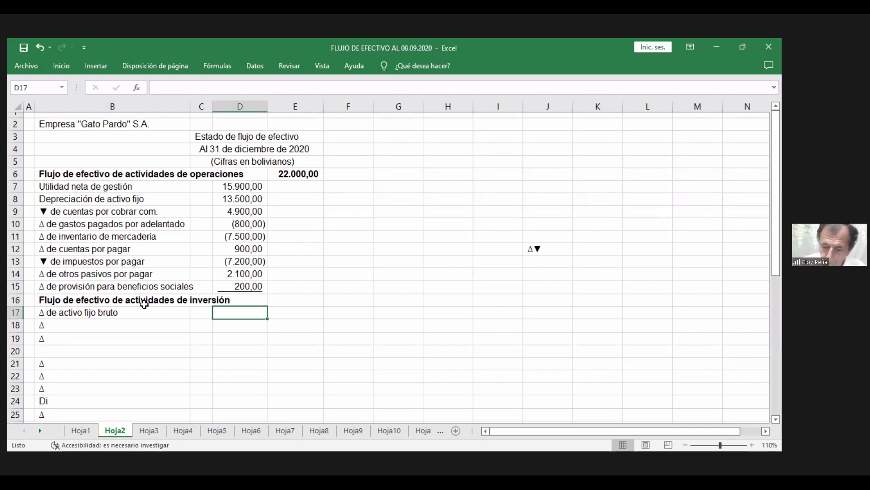
pyautogui.write('(')
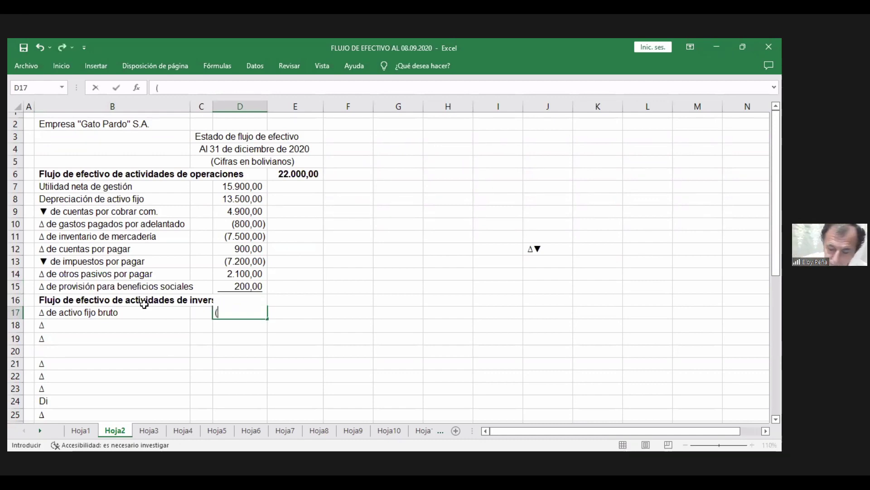
pyautogui.write('12900)')
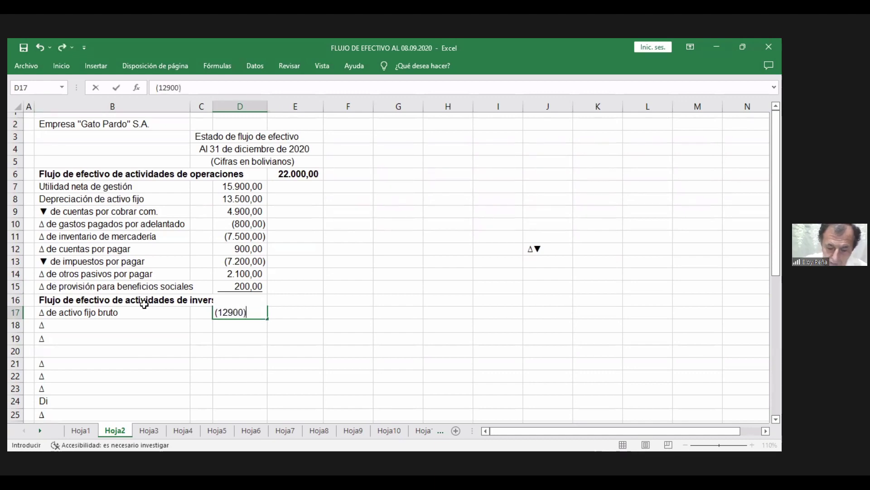
pyautogui.press('Return')
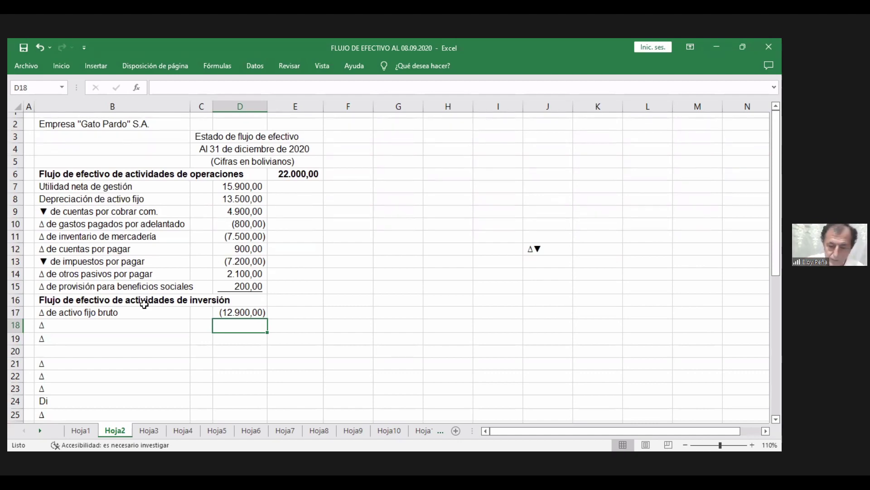
# - Complete the label in cell B18 by adding "de inversiones a largo plazo" after the existing Δ symbol
pyautogui.press('Left')
pyautogui.press('Left')
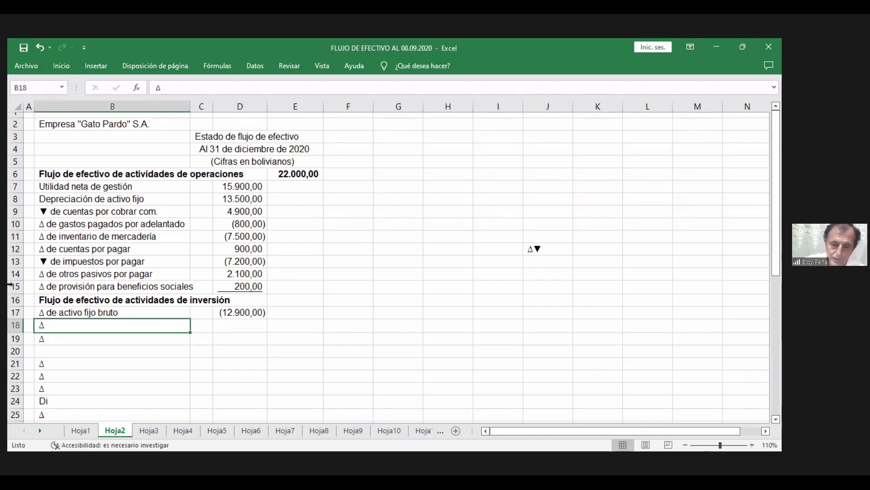
pyautogui.doubleClick(56, 329)
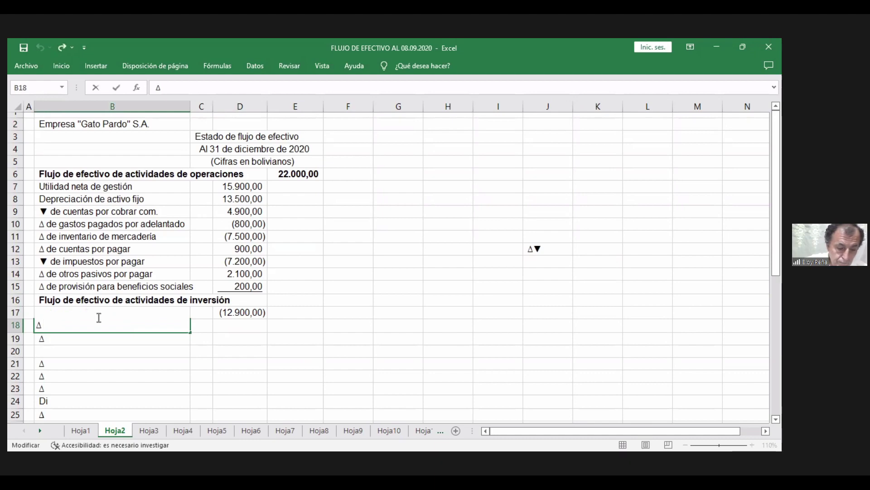
pyautogui.write('de ')
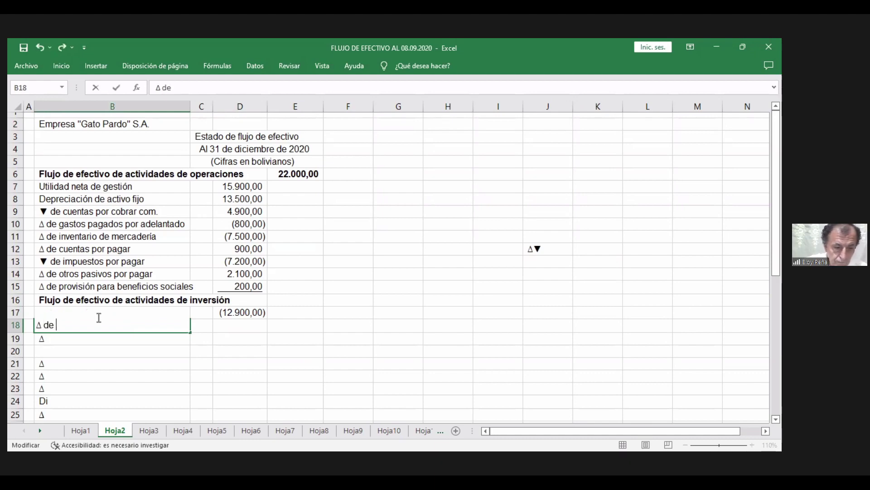
pyautogui.write('invw')
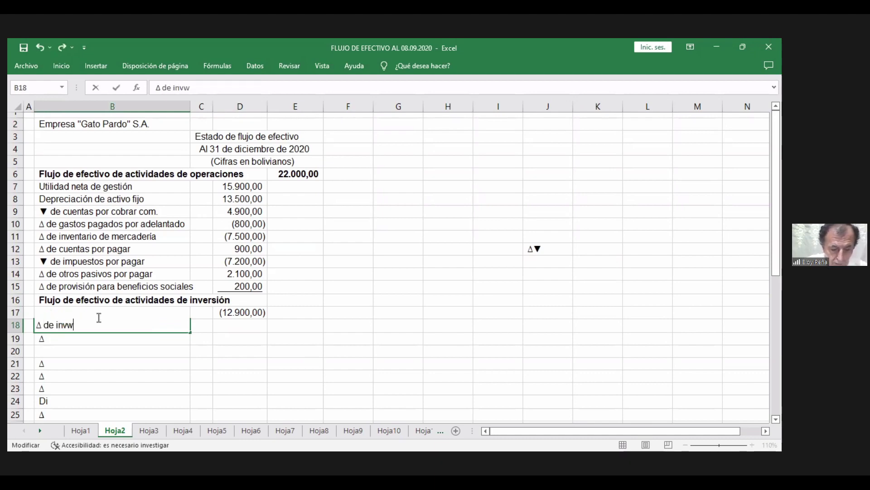
pyautogui.press('BackSpace')
pyautogui.write('e')
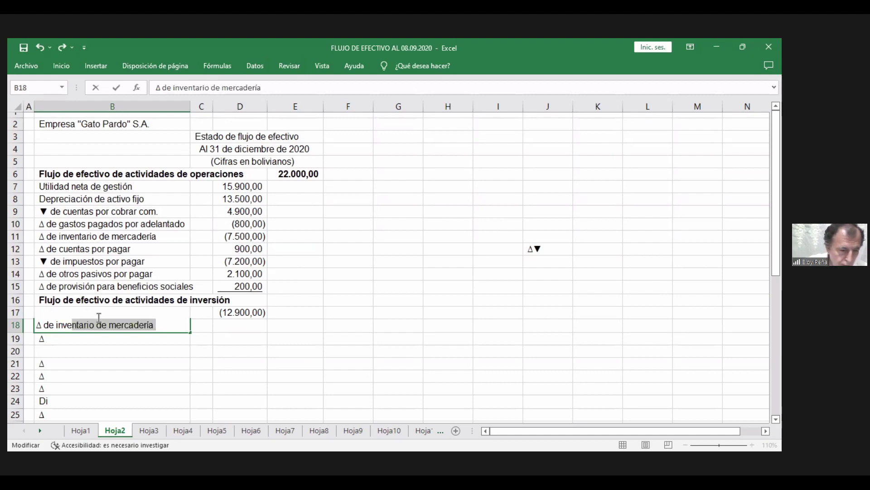
pyautogui.write('r')
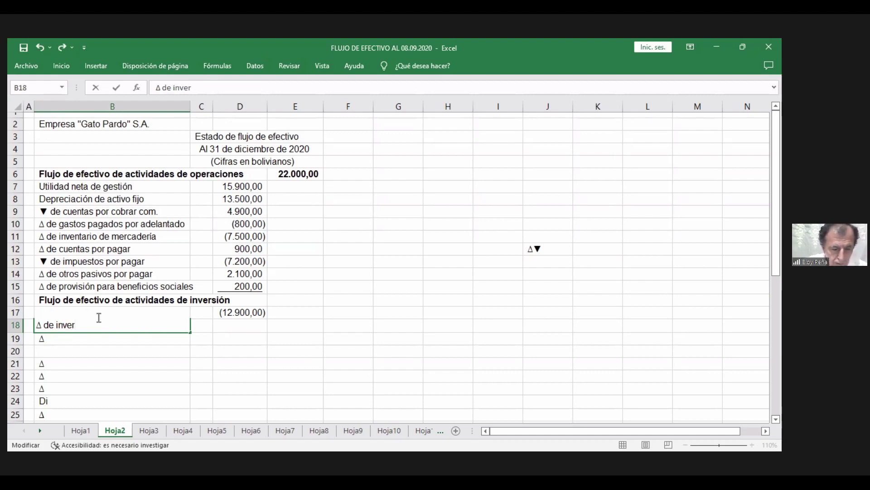
pyautogui.write('siones')
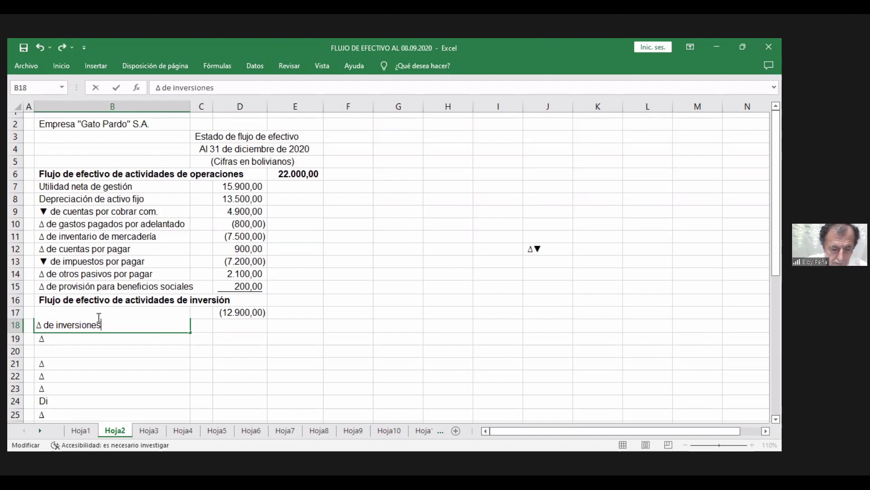
pyautogui.write(' a largo')
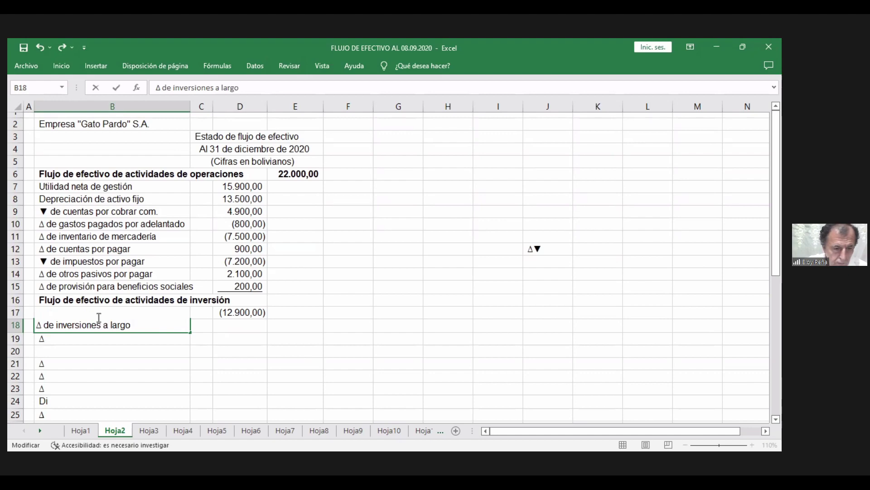
pyautogui.write(' plazo')
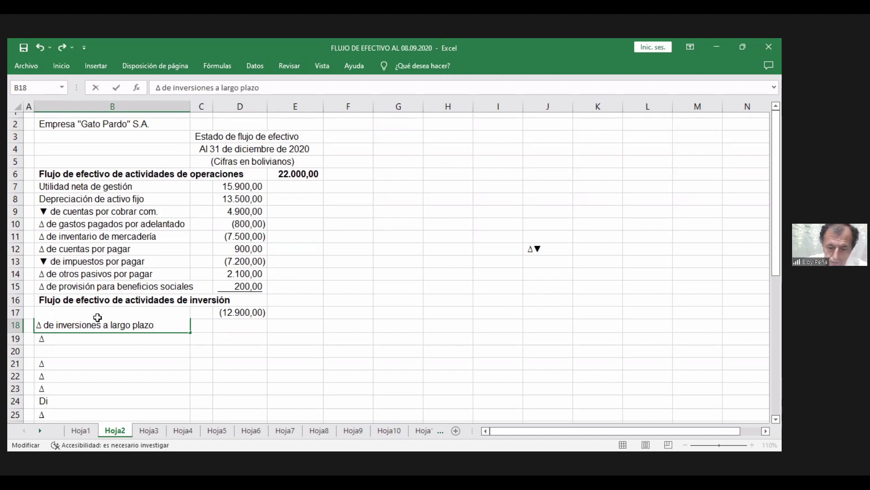
pyautogui.press('Return')
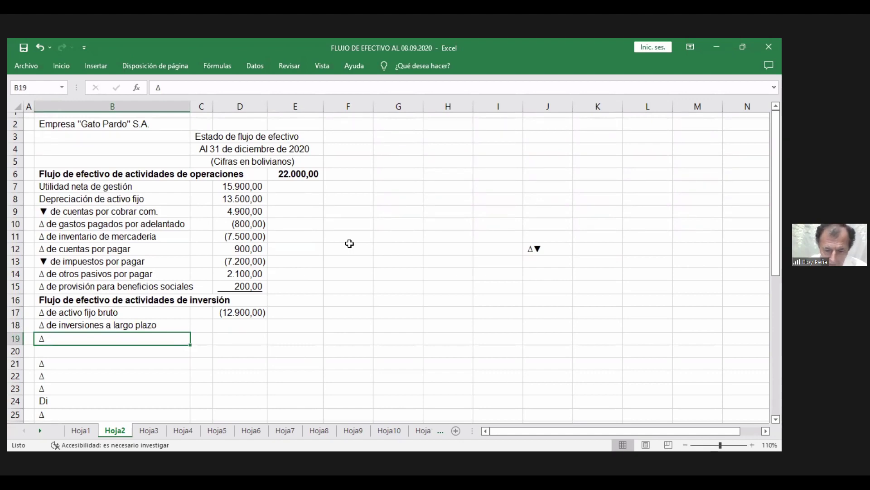
# - Enter (520) in cell D18 as the negative amount for the long-term investments line
pyautogui.press('Up')
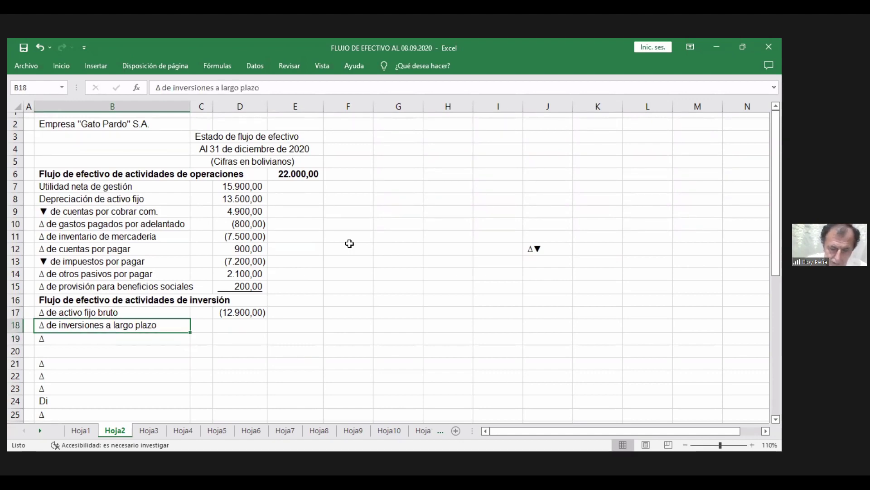
pyautogui.press('Right')
pyautogui.press('Right')
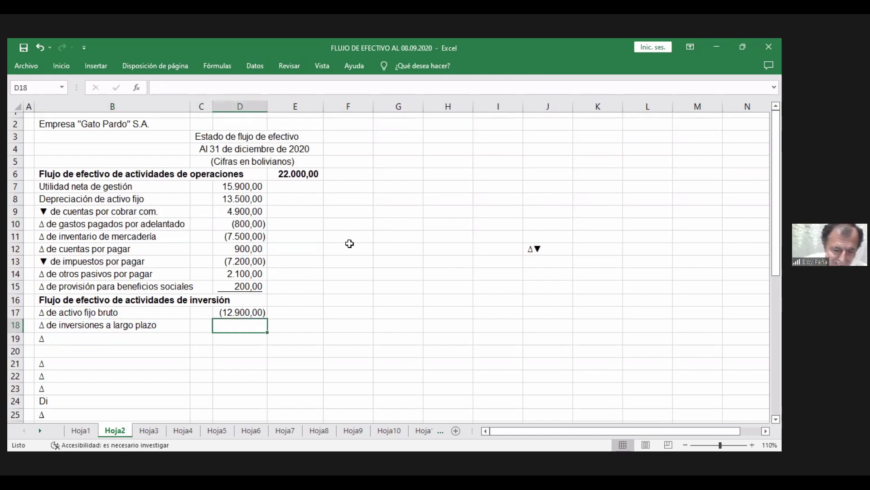
pyautogui.write('(')
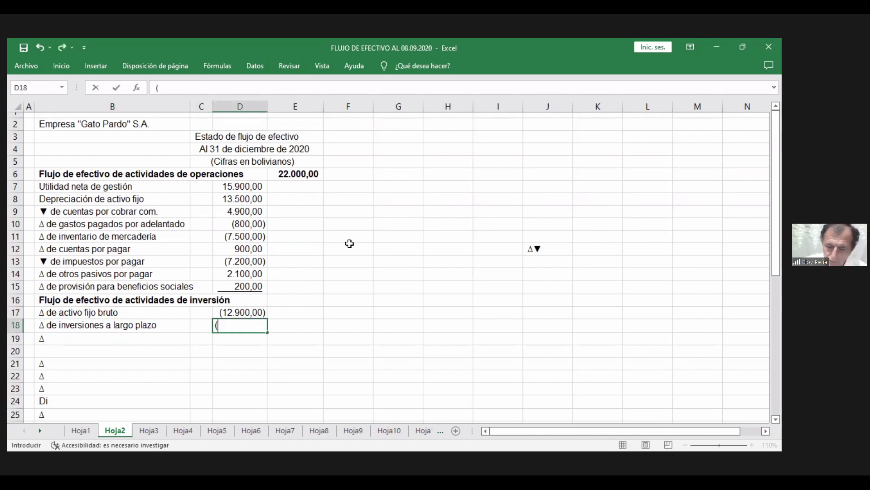
pyautogui.write('520)')
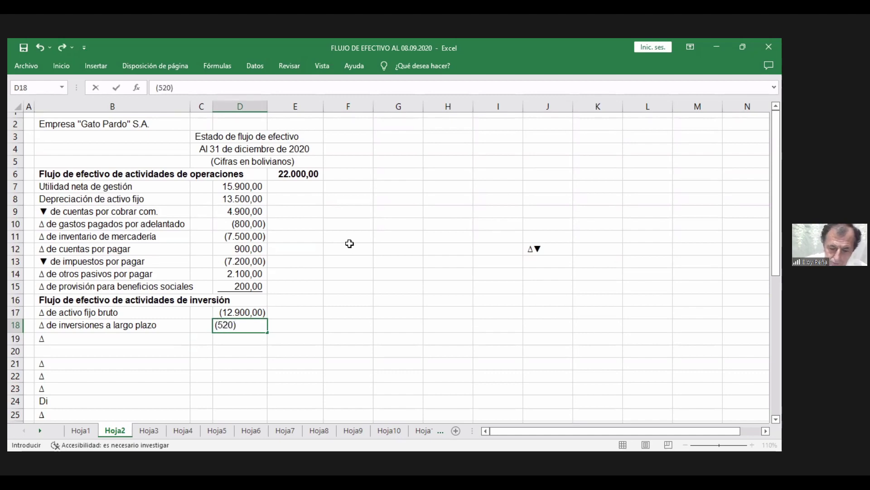
pyautogui.press('Return')
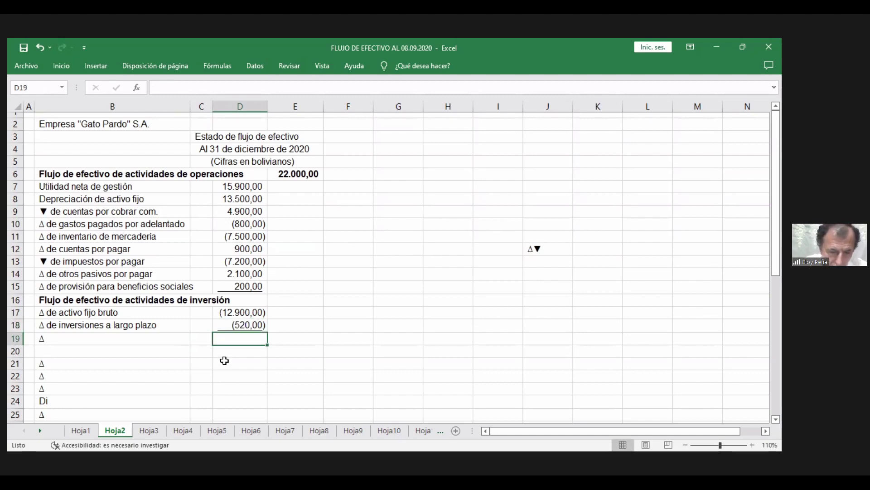
# - Change the long-term investments amount in cell D18 to -5020
pyautogui.click(248, 326)
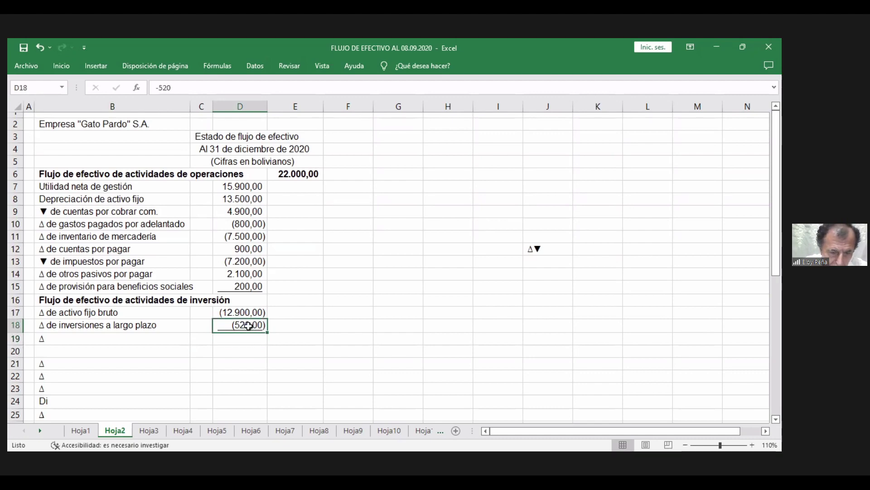
pyautogui.doubleClick(249, 326)
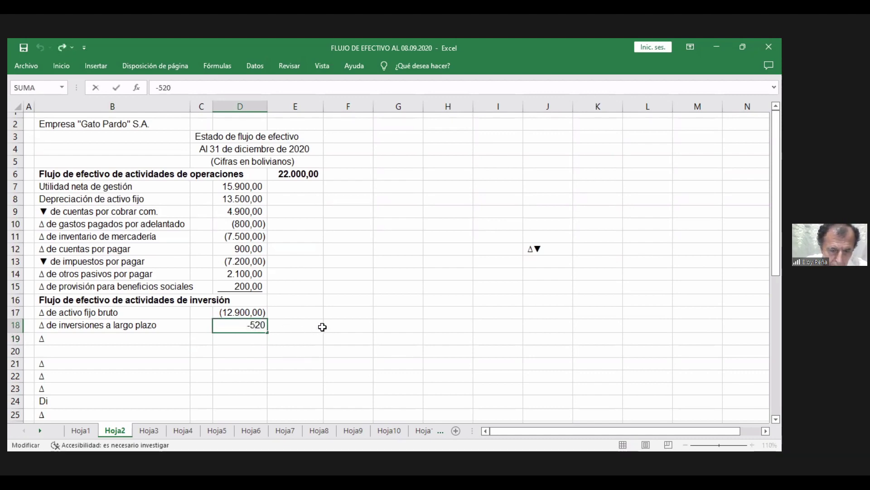
pyautogui.write('0')
pyautogui.press('Return')
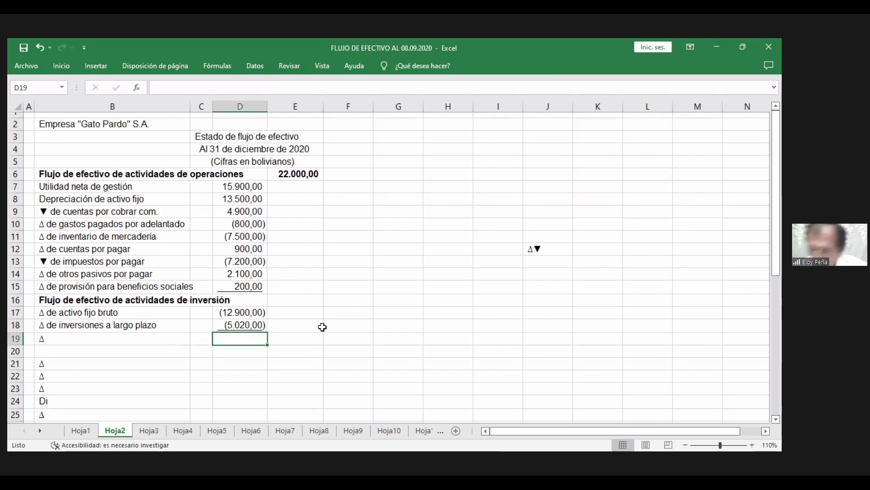
# - Correct the long-term investments amount in cell D18 to -5200
pyautogui.doubleClick(247, 325)
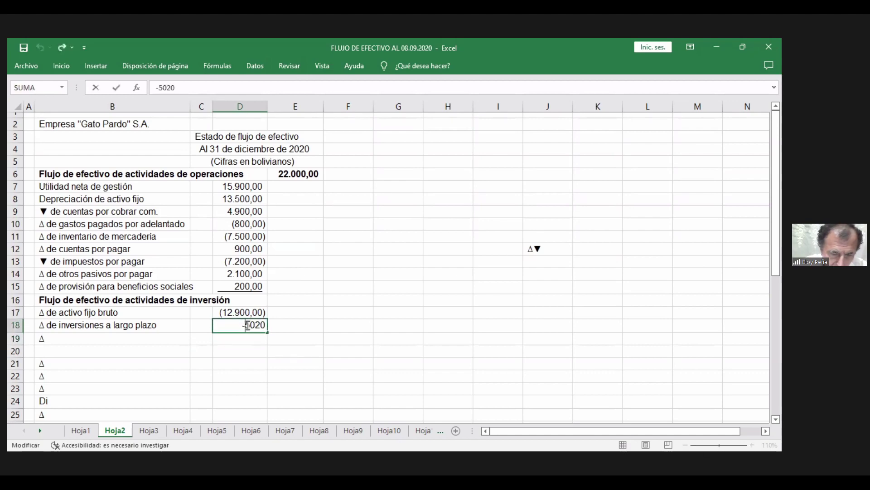
pyautogui.press('Delete')
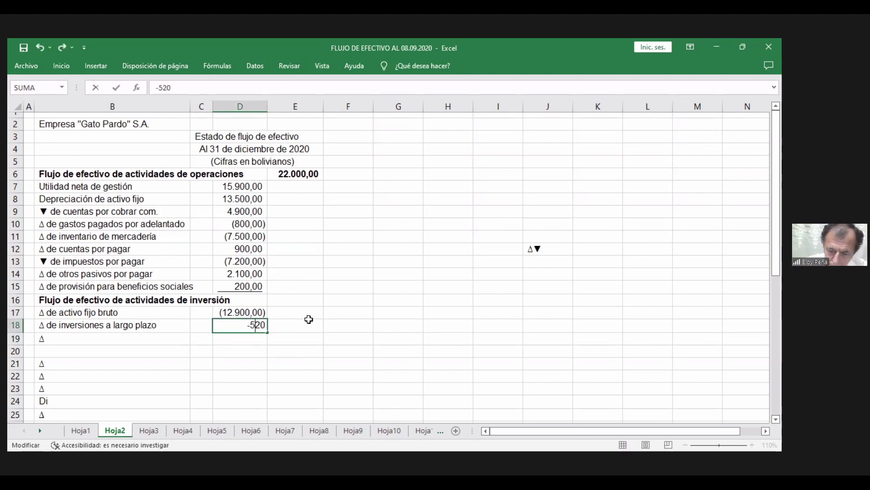
pyautogui.write('0')
pyautogui.press('Return')
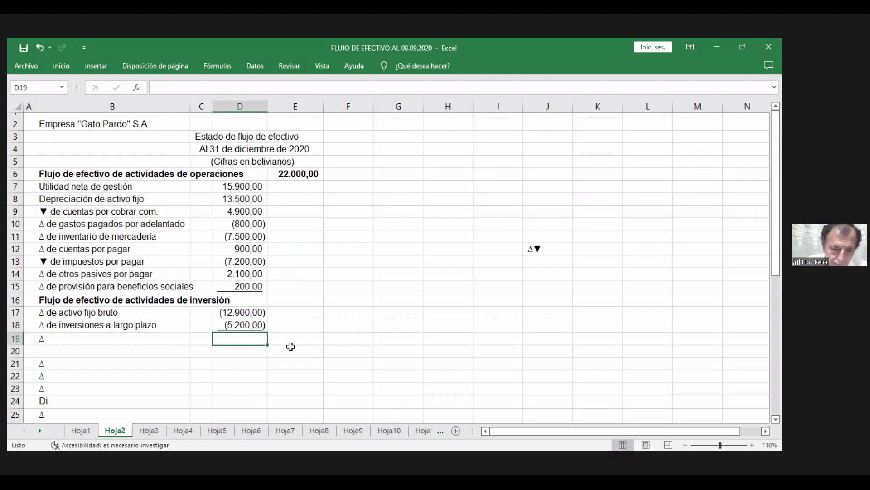
# - Complete the label in cell B19 by adding "de bienes intangibles" after the existing Δ symbol
pyautogui.click(321, 349)
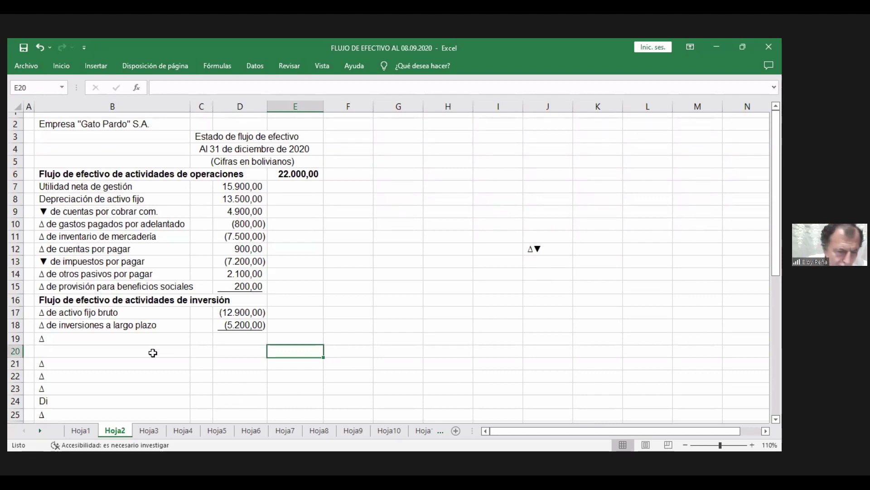
pyautogui.click(65, 337)
pyautogui.hotkey('ctrl', 'z')
pyautogui.doubleClick(65, 338)
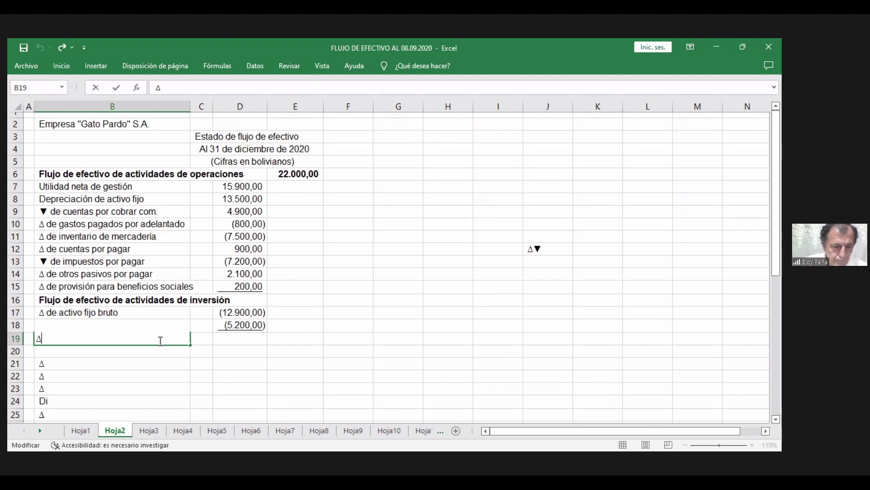
pyautogui.write('de')
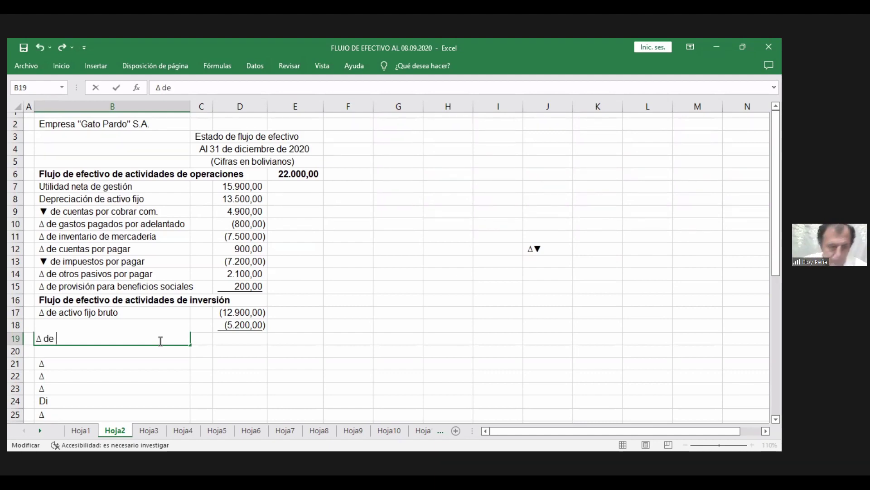
pyautogui.write(' bi')
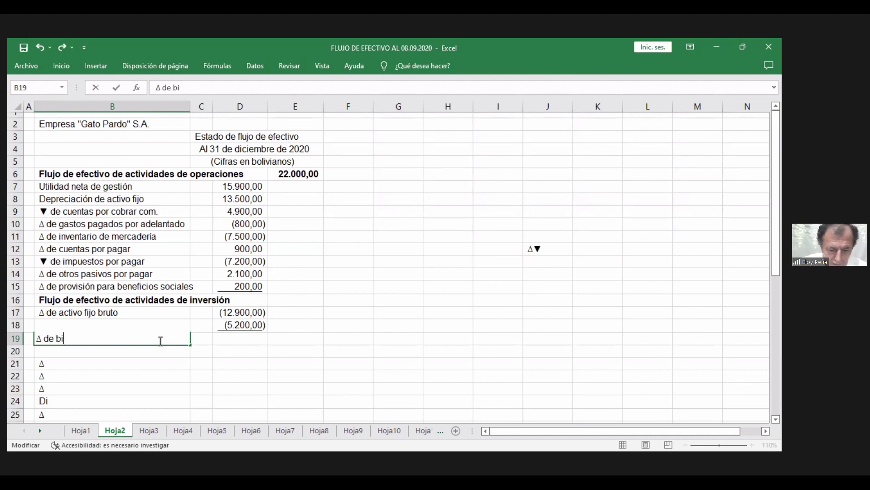
pyautogui.write('enes intan')
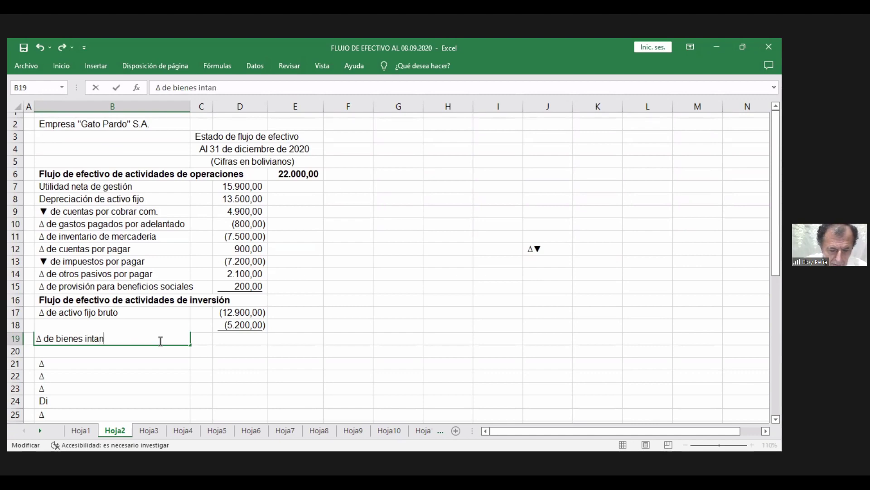
pyautogui.write('gibles')
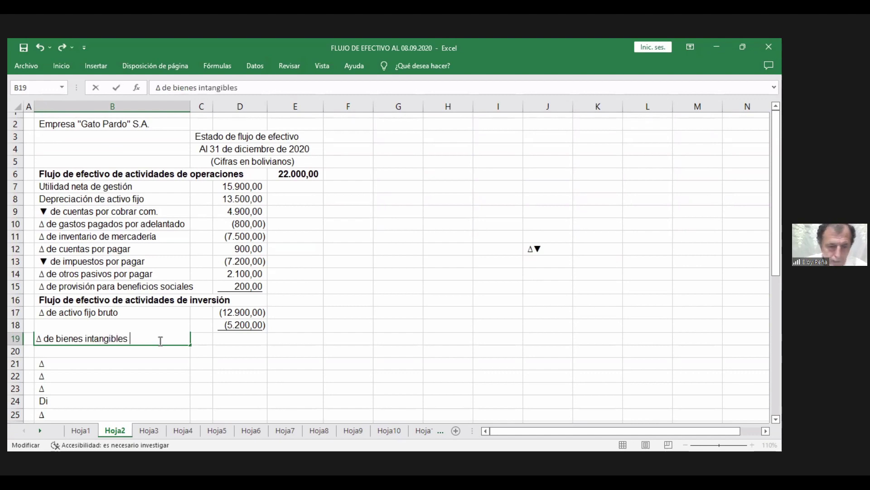
pyautogui.press('Return')
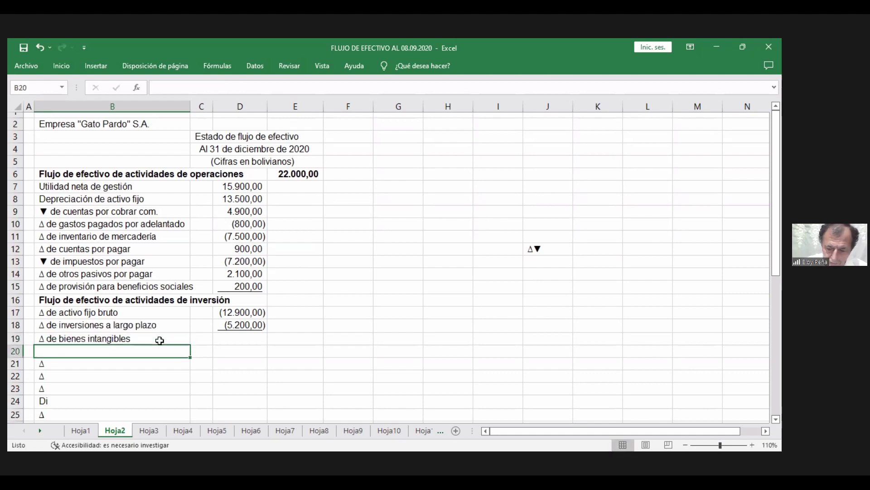
# - Enter 0 in cell D19 as the amount for the intangible assets line
pyautogui.press('Up')
pyautogui.press('Right')
pyautogui.press('Right')
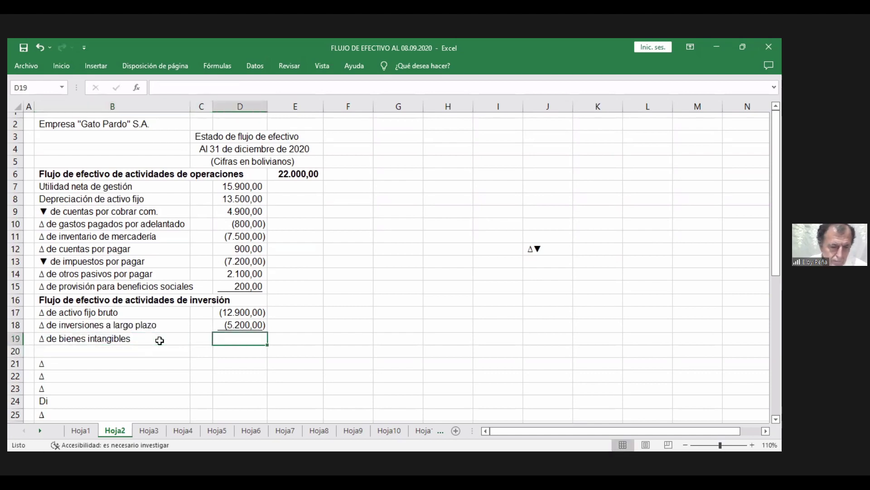
pyautogui.write('0')
pyautogui.press('Return')
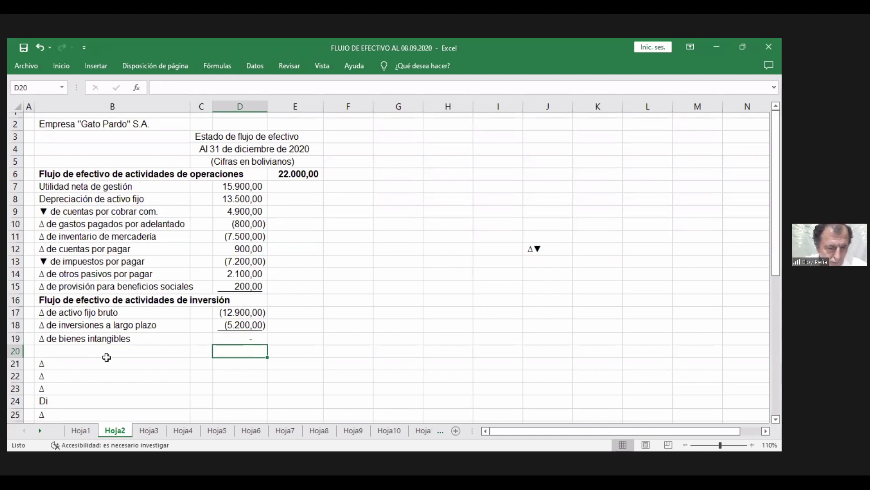
# - Total the investing activities in cell E16 with the formula =SUMA(D17:D18)
pyautogui.click(306, 300)
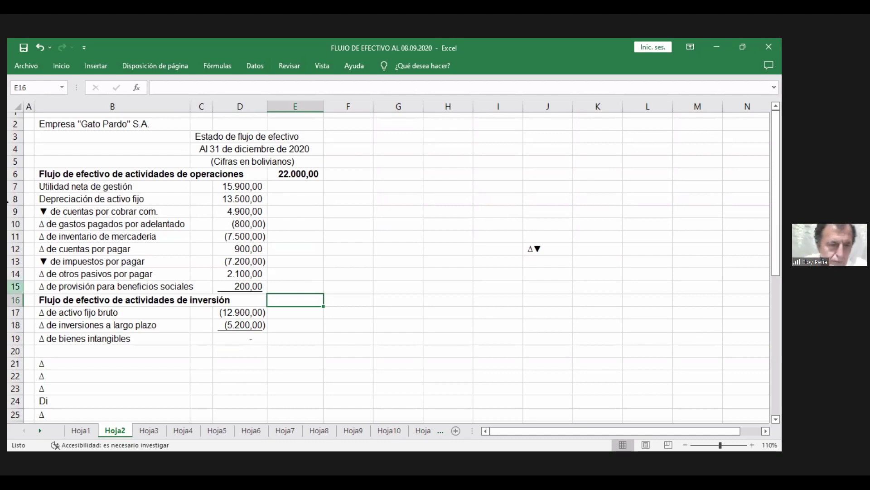
pyautogui.click(56, 67)
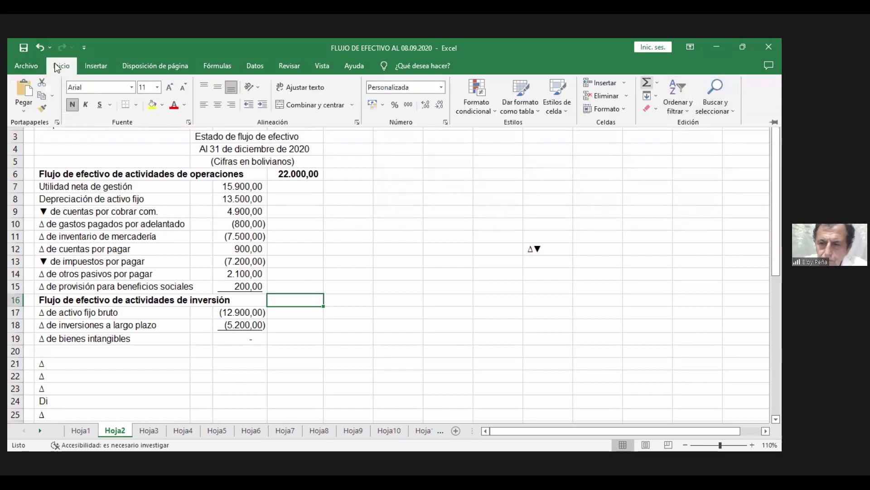
pyautogui.write('=SUMA(')
pyautogui.moveTo(230, 313); pyautogui.dragTo(232, 325)
pyautogui.write(')')
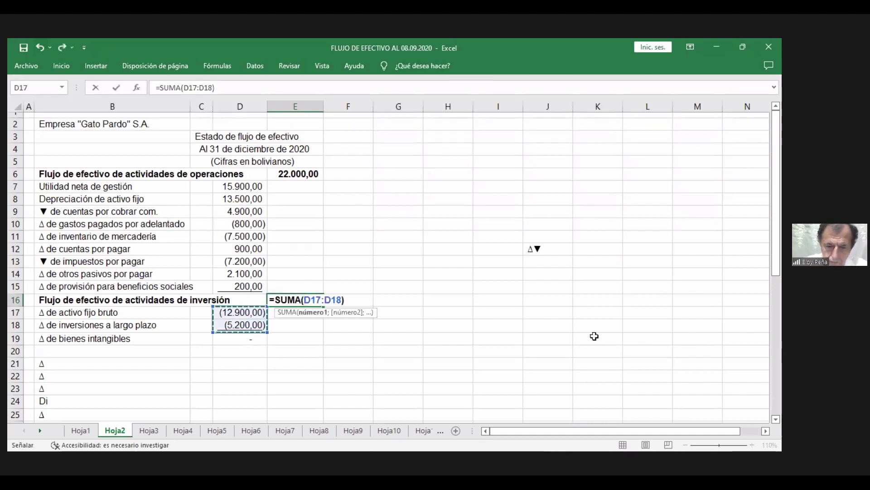
pyautogui.press('Return')
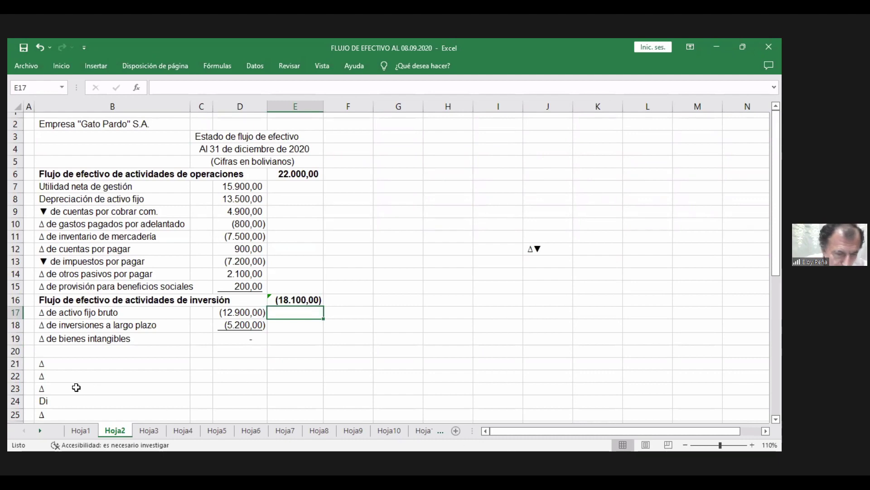
pyautogui.click(54, 355)
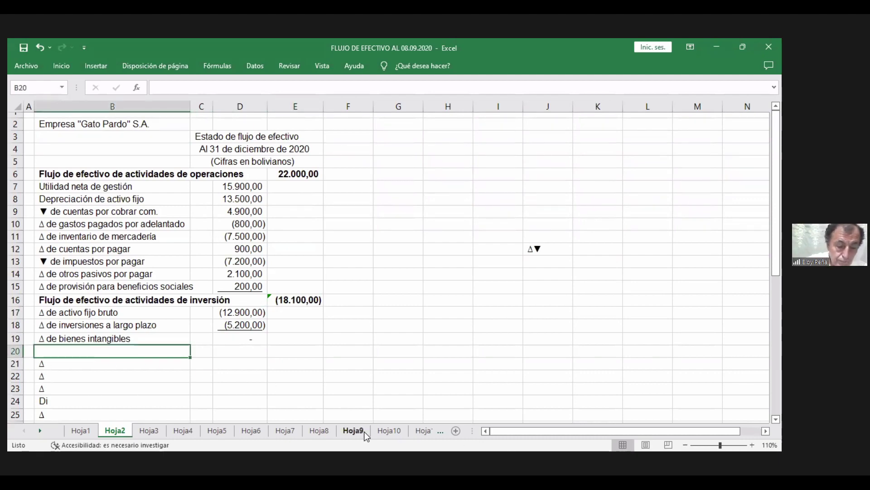
# - Enter the section heading "Flujo de efectivo de actividades de financiamiento" in cell B20
pyautogui.write('Flu')
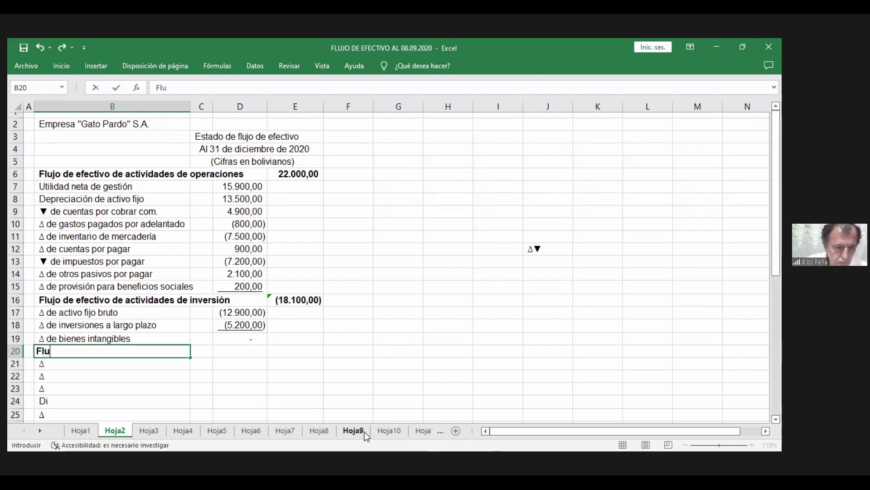
pyautogui.write('jo de e')
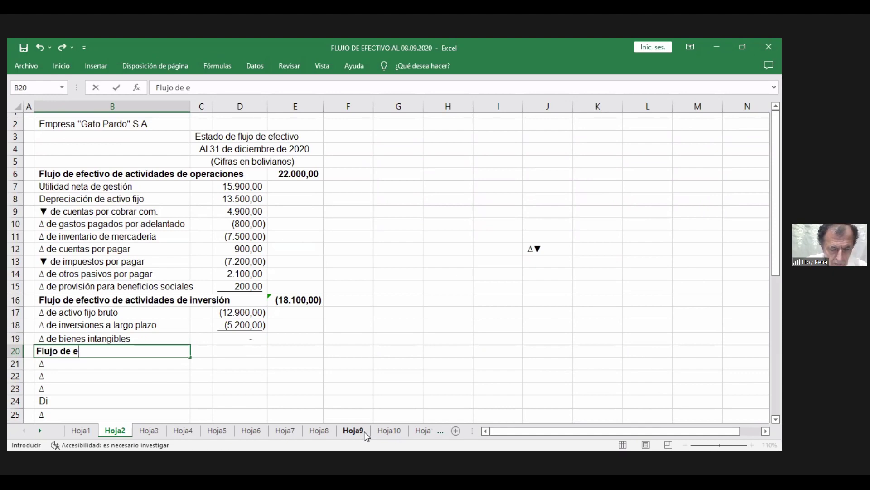
pyautogui.write('fectivo')
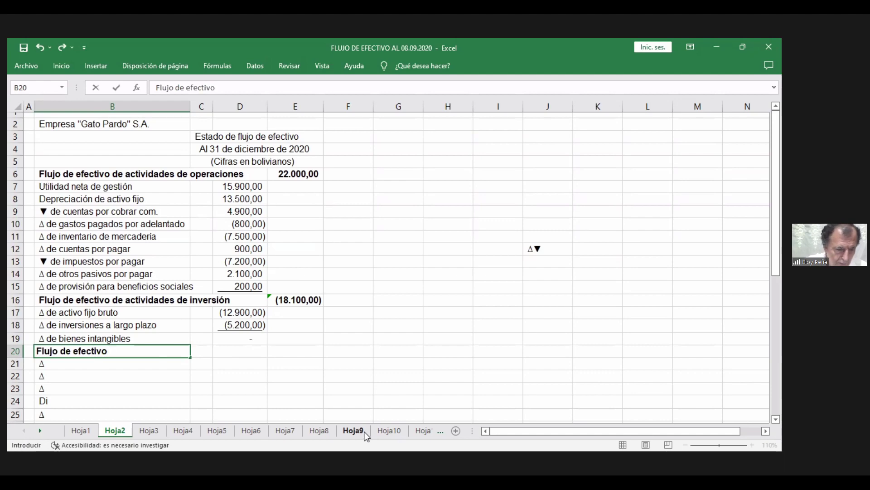
pyautogui.write(' de ')
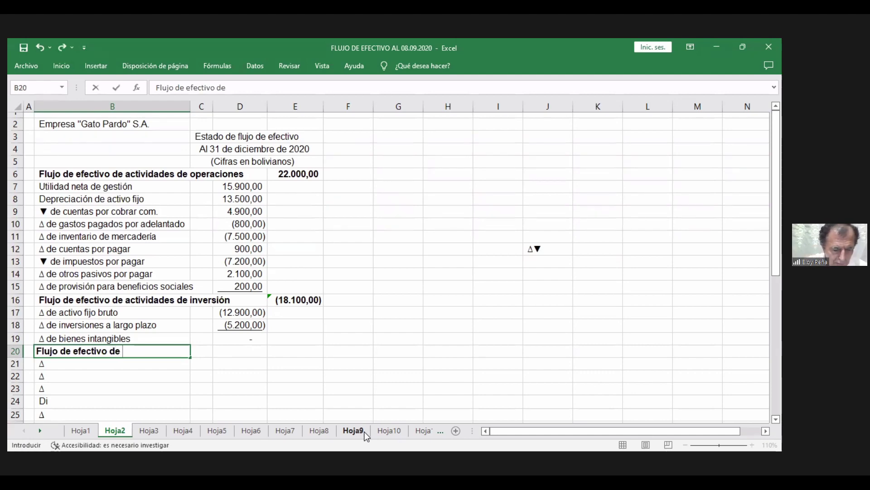
pyautogui.write('activ')
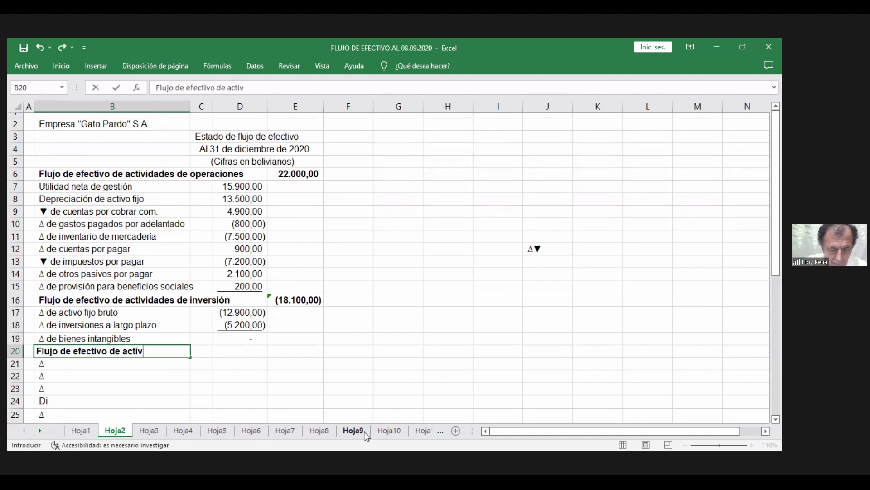
pyautogui.write('idades ')
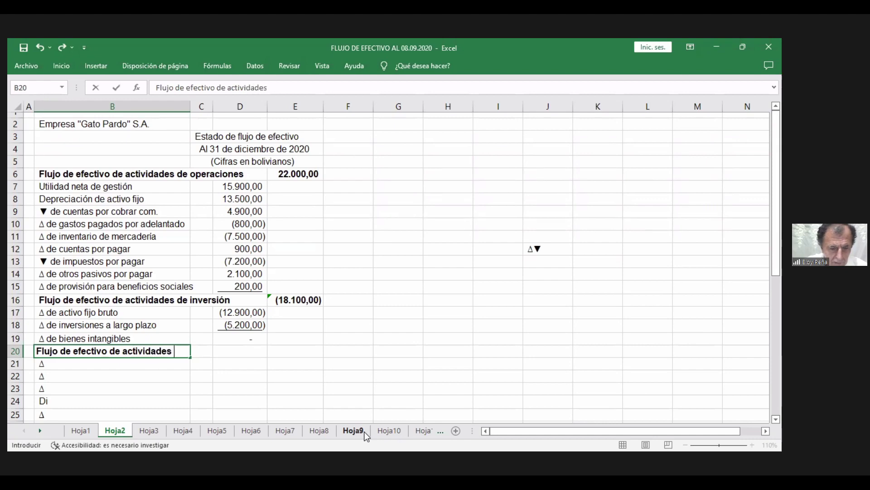
pyautogui.write('de f')
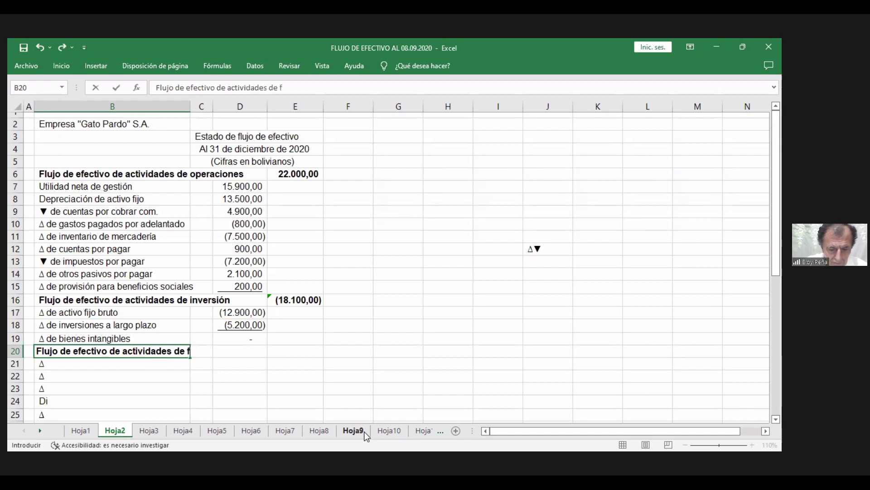
pyautogui.write('inanciamie')
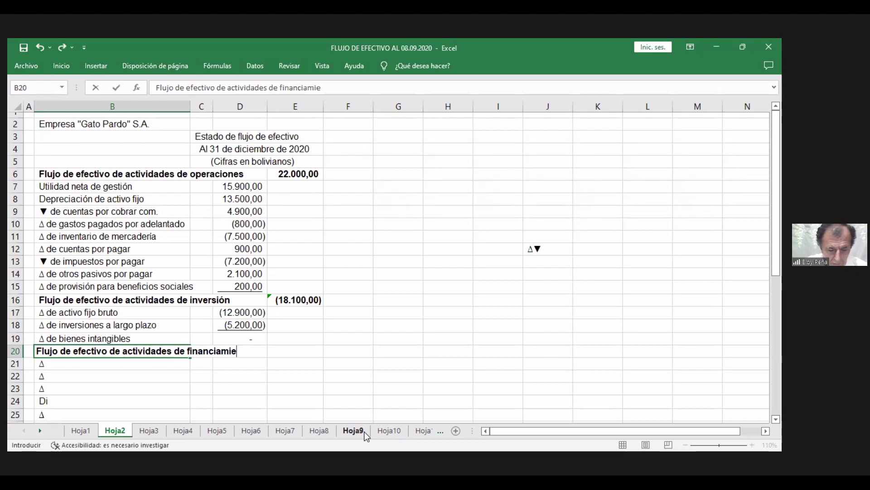
pyautogui.write('nto')
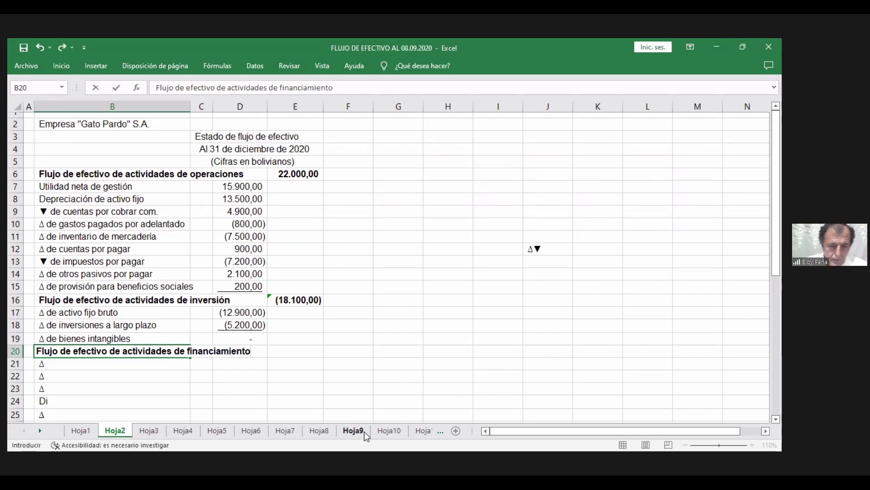
pyautogui.press('Return')
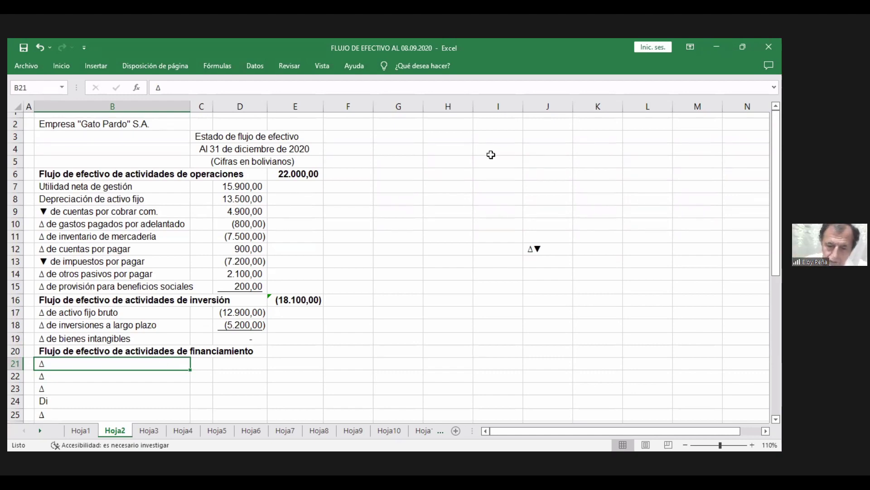
# - Complete the label in cell B21 by adding "de préstamos bancarios" after the existing Δ symbol
pyautogui.doubleClick(49, 363)
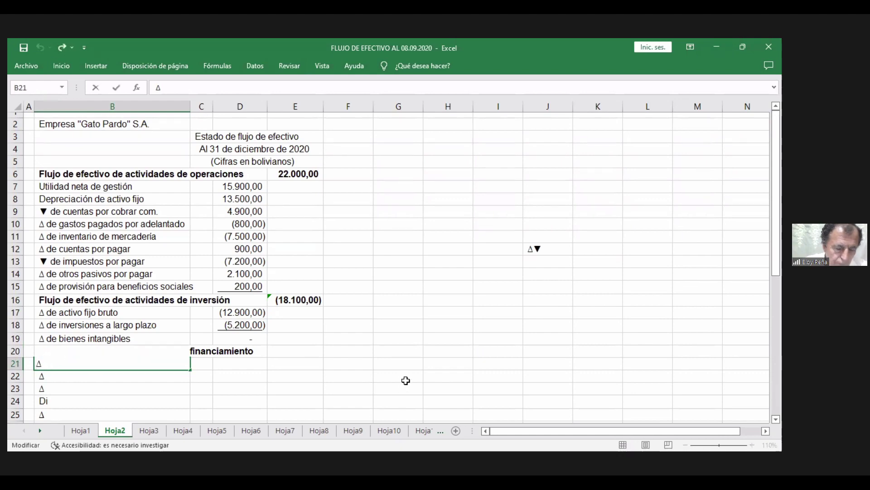
pyautogui.write('de ')
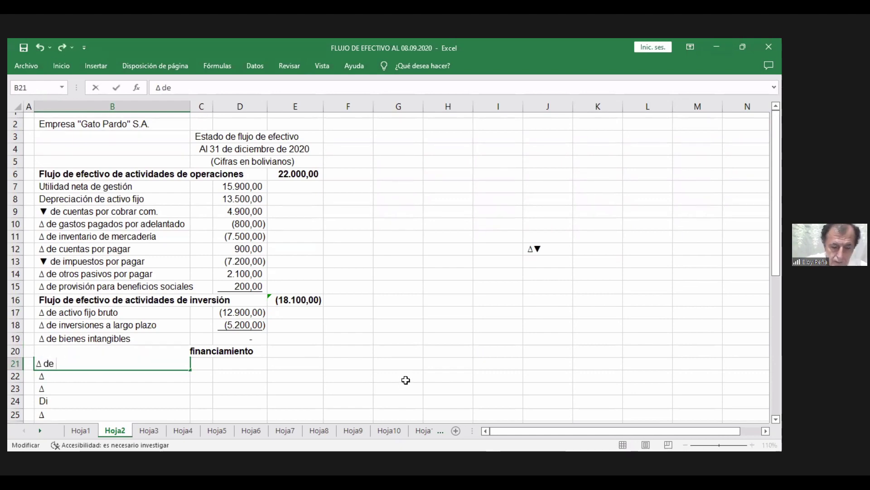
pyautogui.write('pr')
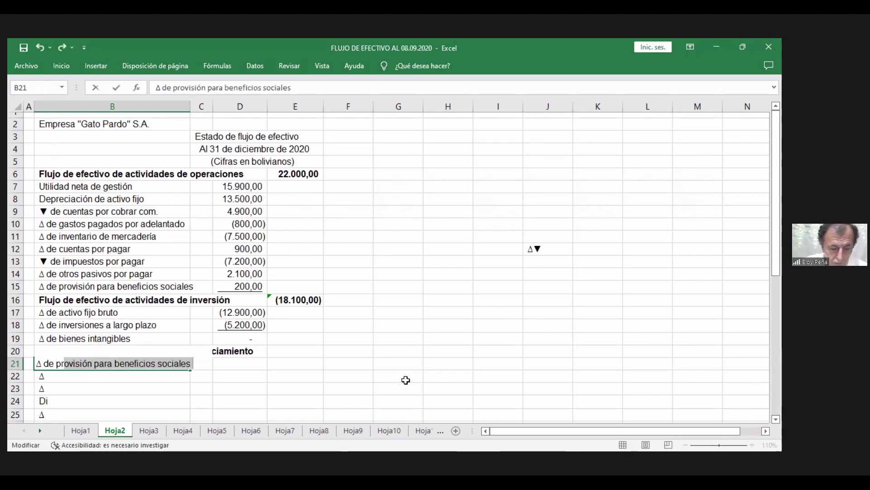
pyautogui.press('BackSpace')
pyautogui.press('BackSpace')
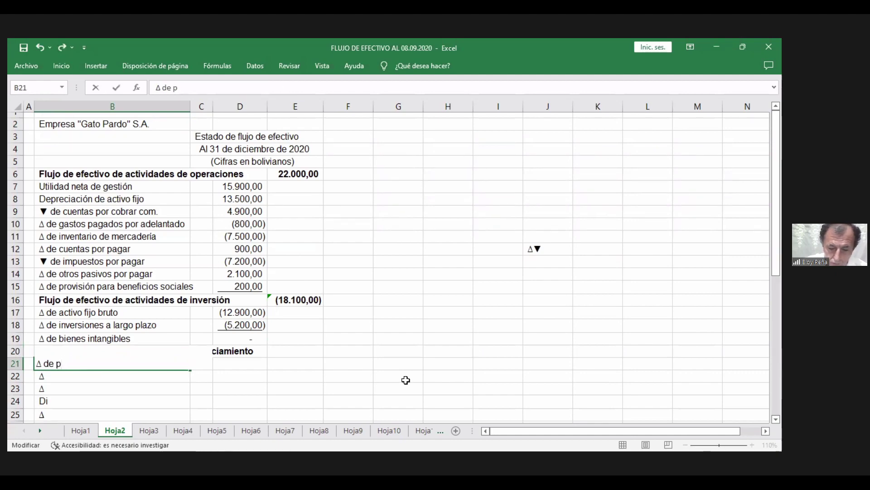
pyautogui.write('´')
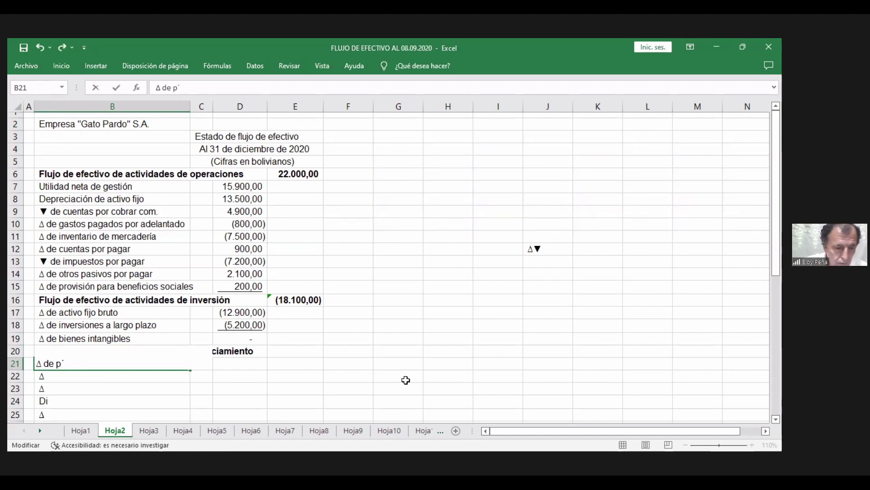
pyautogui.press('BackSpace')
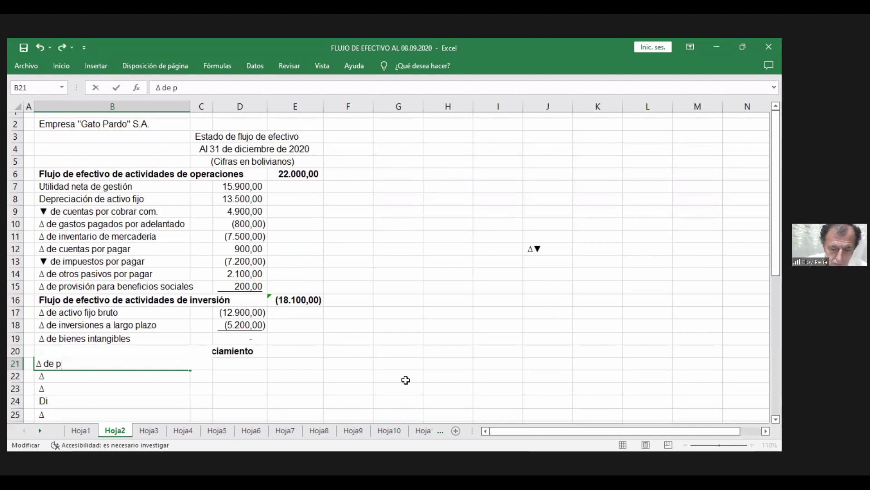
pyautogui.write('rés')
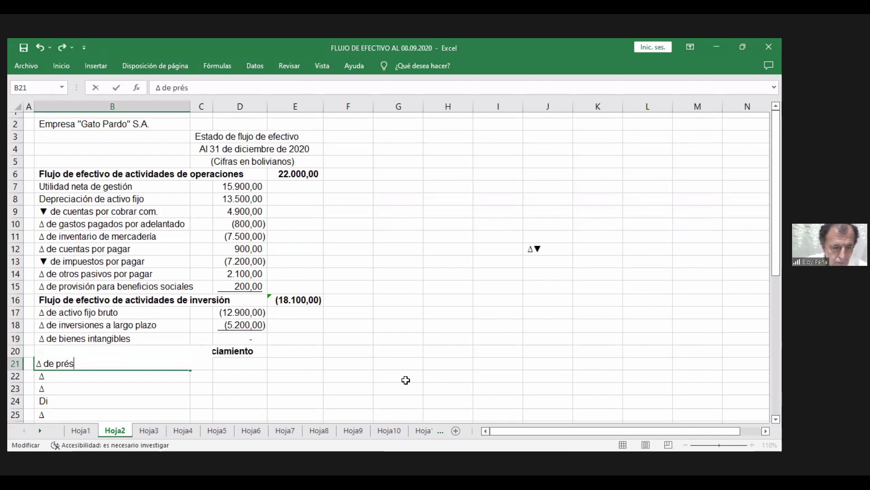
pyautogui.write('tam')
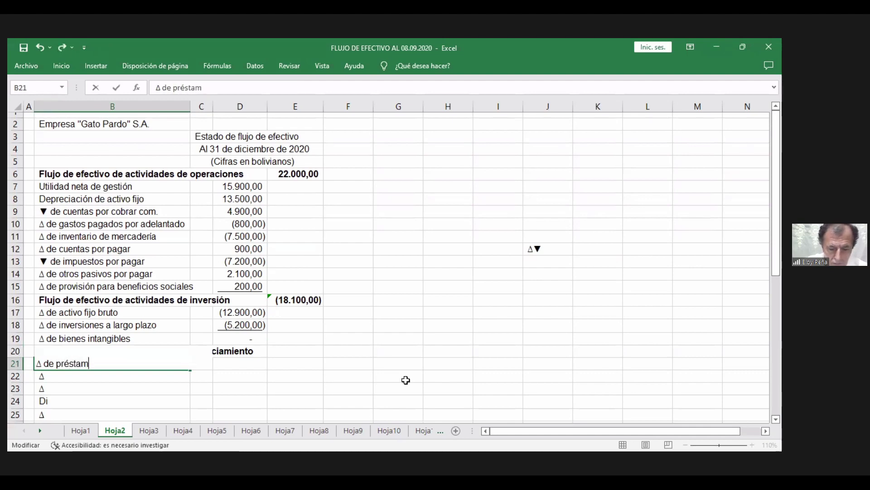
pyautogui.write('os bam')
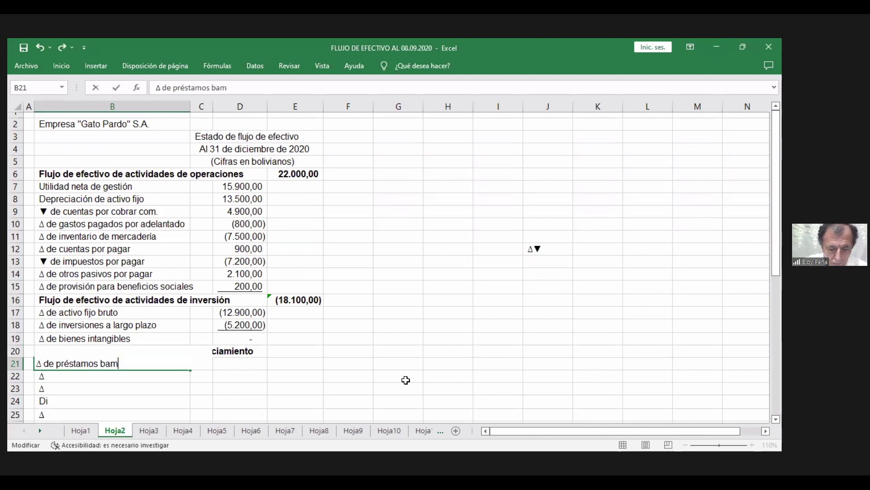
pyautogui.press('BackSpace')
pyautogui.write('nca')
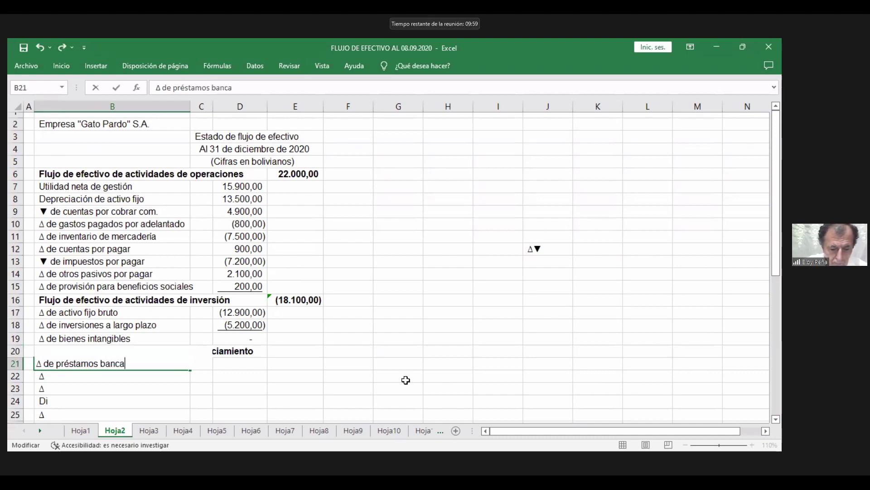
pyautogui.write('rios')
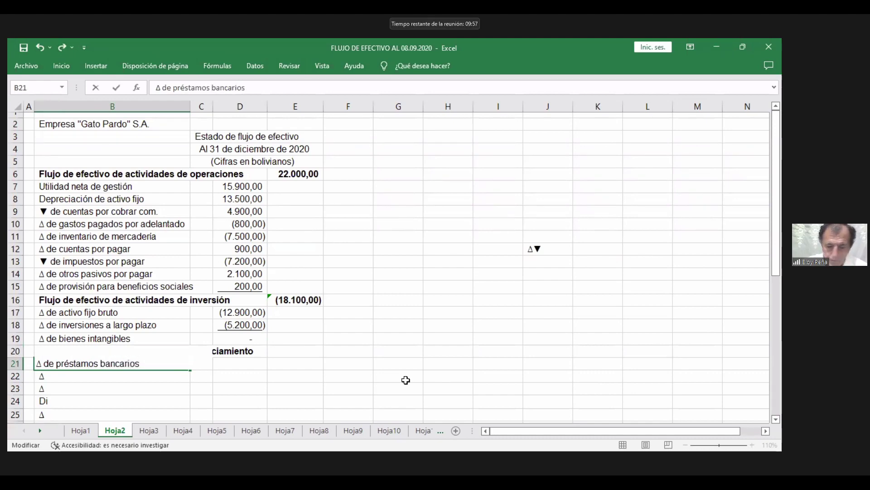
pyautogui.press('Return')
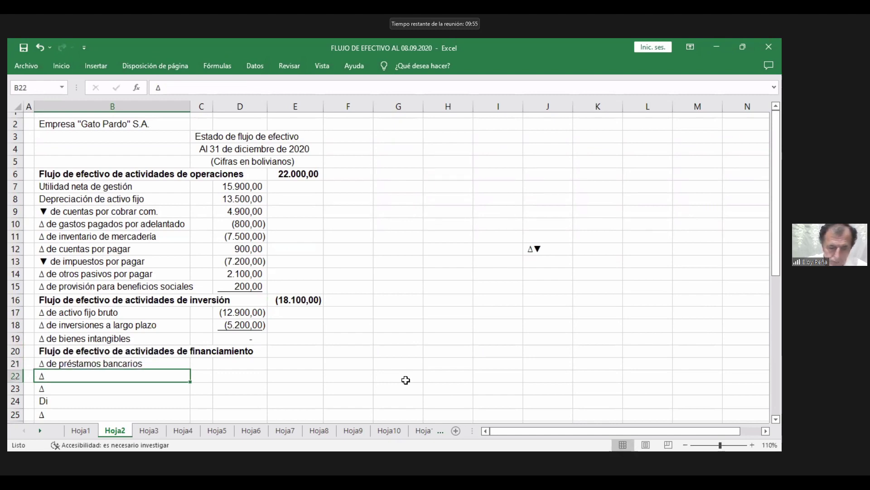
# - Enter 7.300 in cell D21 as the amount for the bank loans line
pyautogui.press('Up')
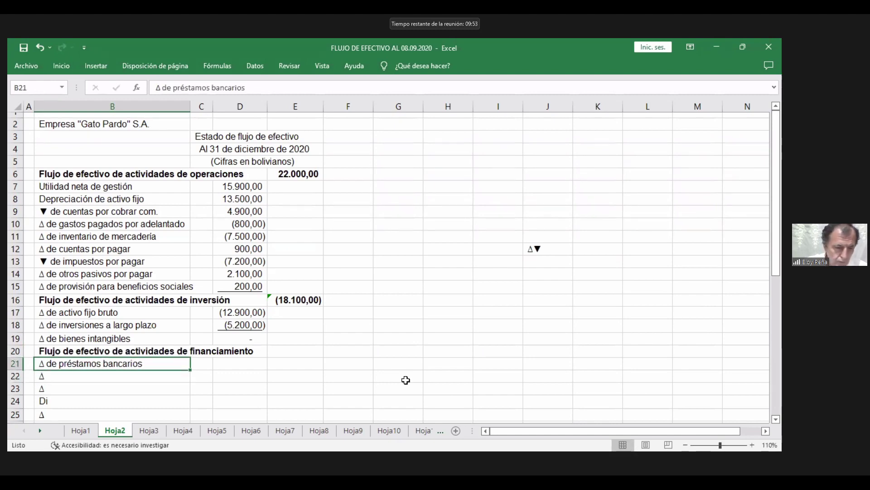
pyautogui.press('Right')
pyautogui.press('Right')
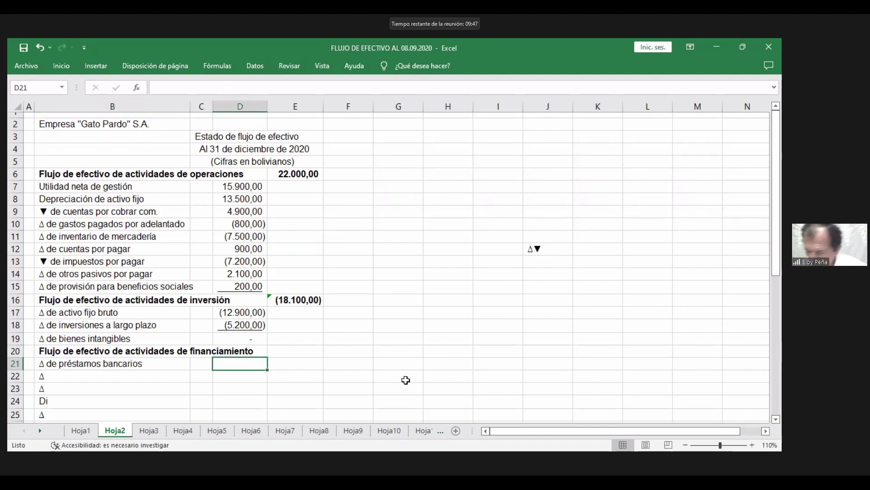
pyautogui.write('7.')
pyautogui.write('300')
pyautogui.press('Return')
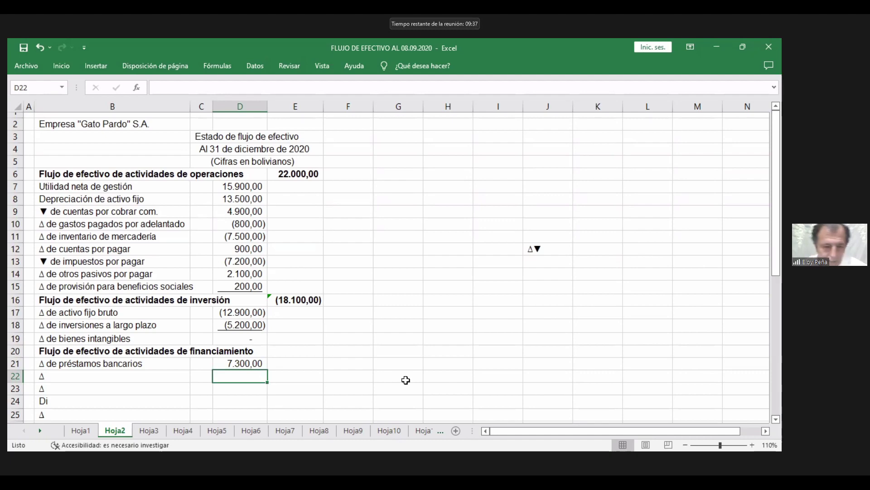
# - Extend the bank loans label in cell B21 with "a c. p." at its end
pyautogui.click(68, 363)
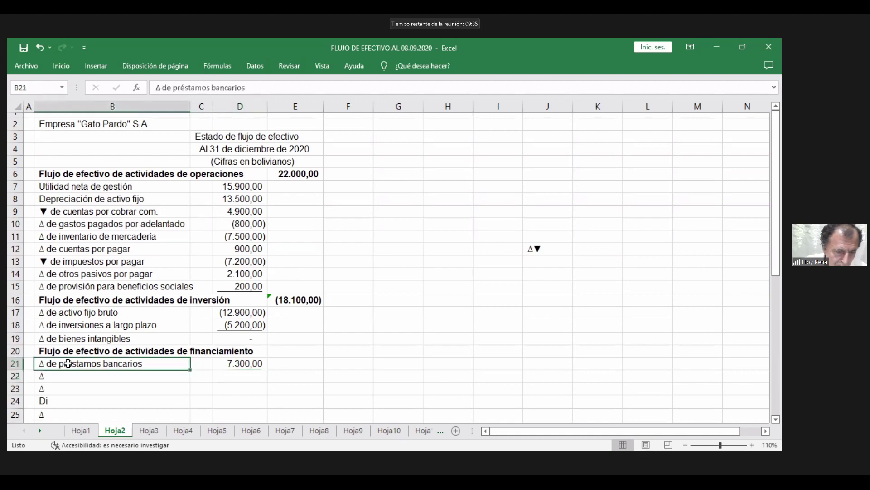
pyautogui.doubleClick(143, 363)
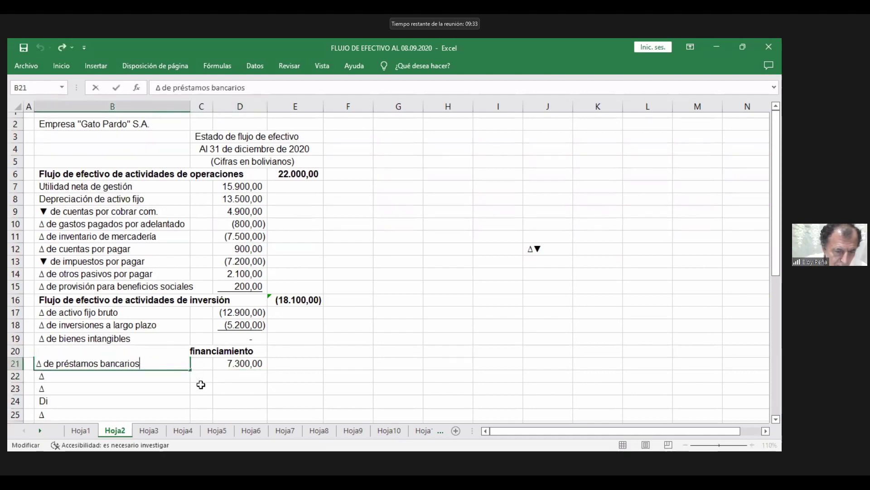
pyautogui.write('a ')
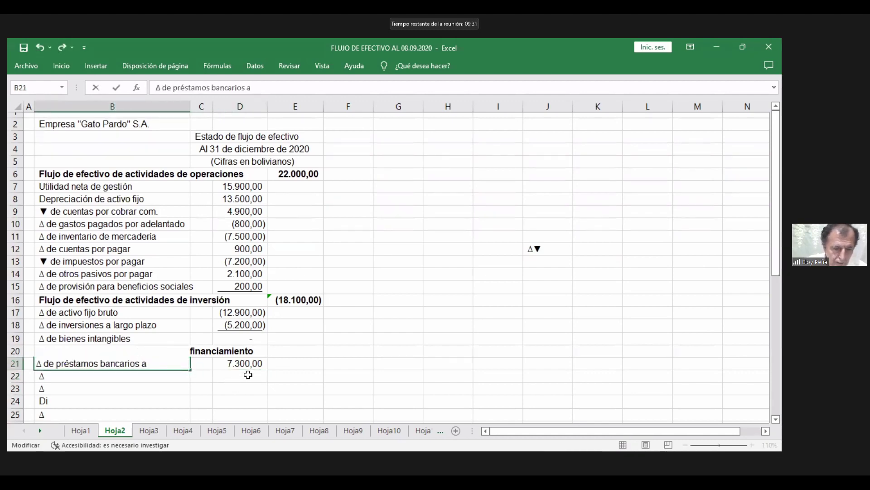
pyautogui.write('c')
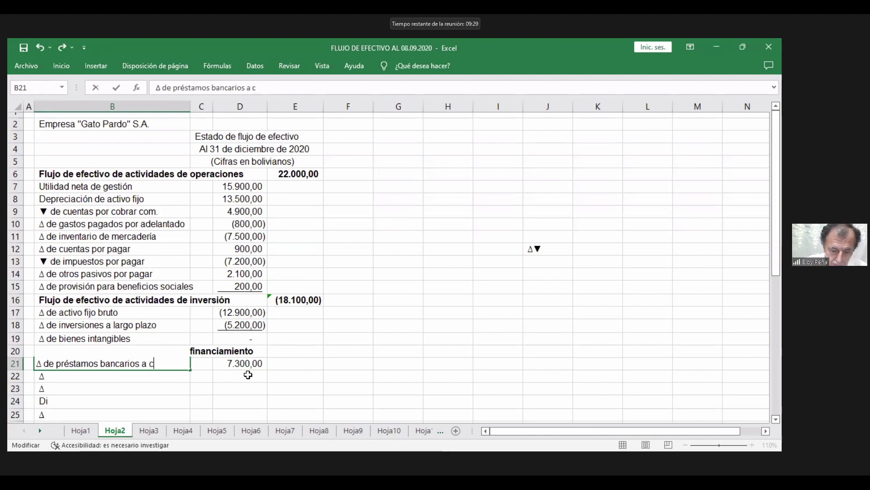
pyautogui.write('.')
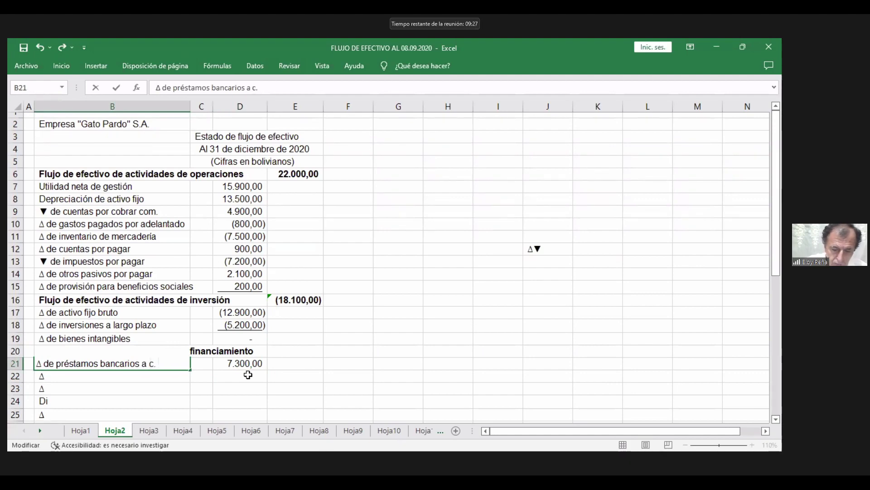
pyautogui.write('p')
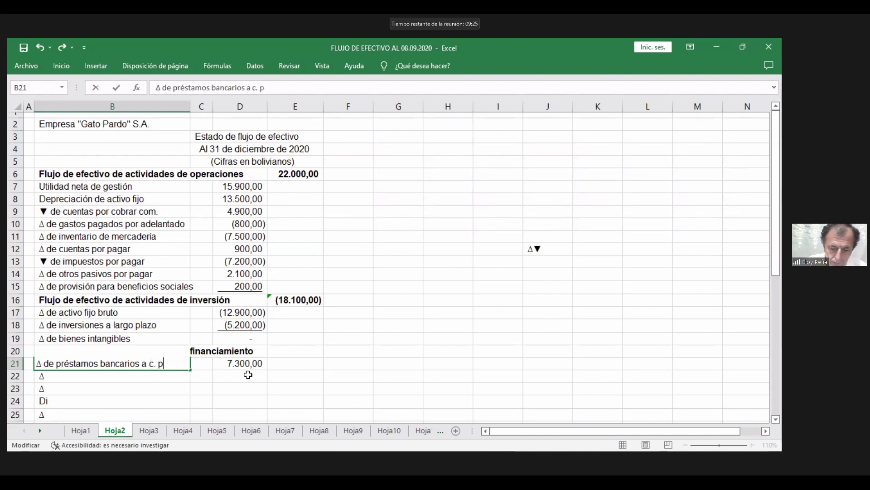
pyautogui.write('-.')
pyautogui.press('Return')
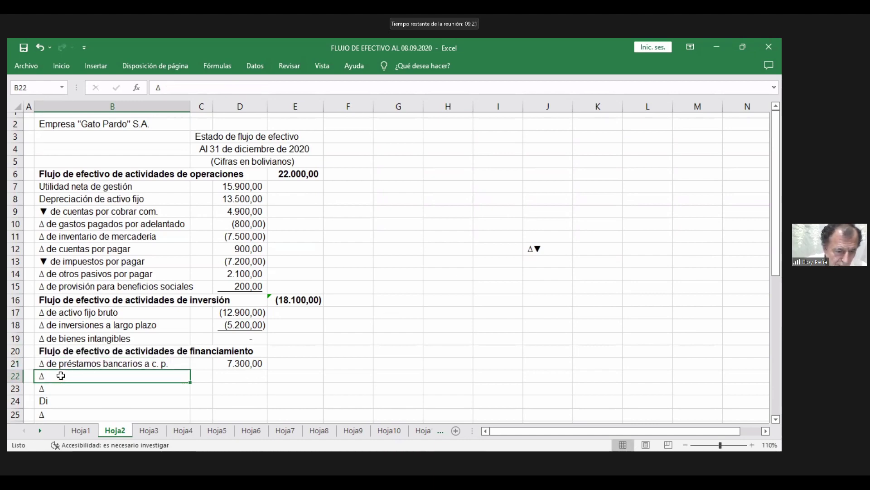
# - Complete the label in cell B22 as "Δ de préstamos bancarios a l. p.", keeping the existing Δ symbol
pyautogui.hotkey('ctrl', 'z')
pyautogui.doubleClick(62, 375)
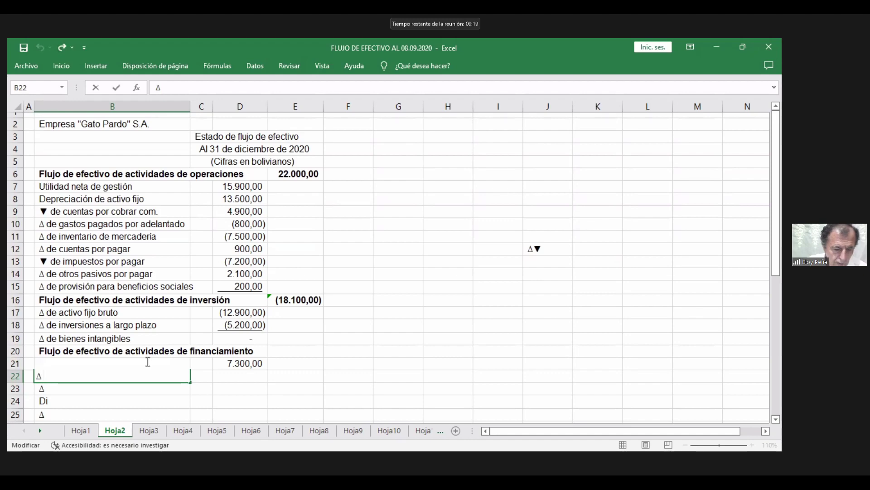
pyautogui.write('de')
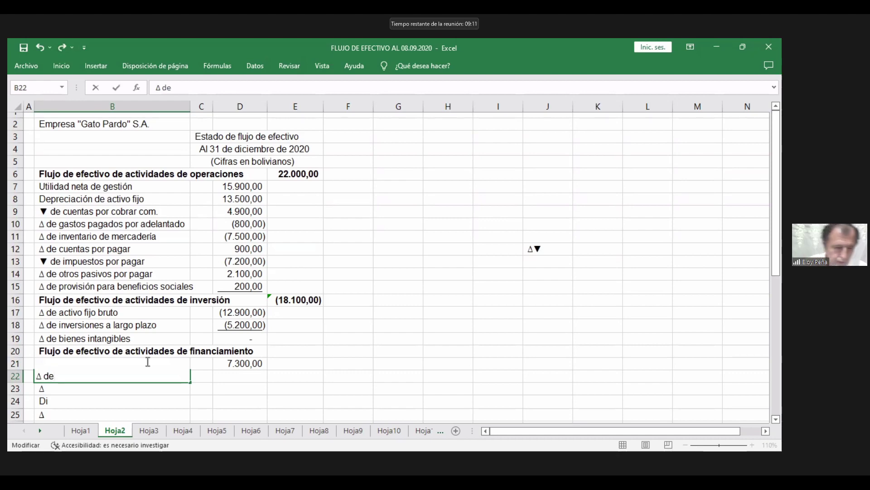
pyautogui.write('p')
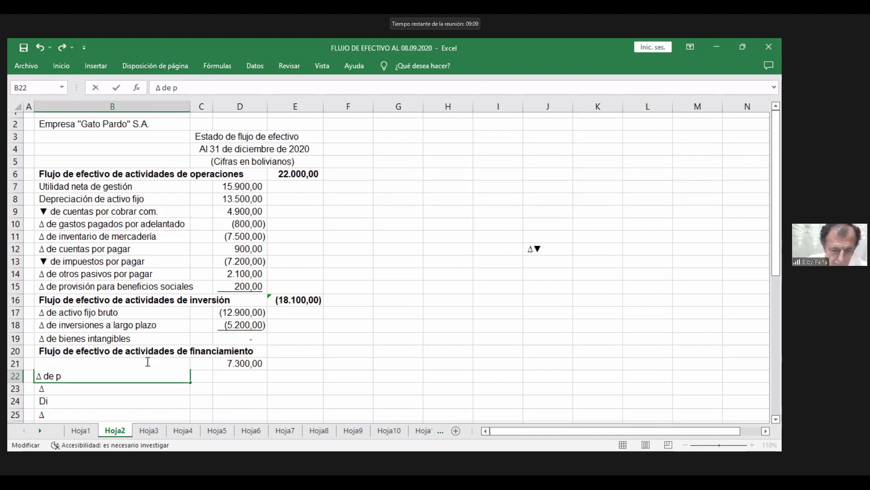
pyautogui.write('réstamos ')
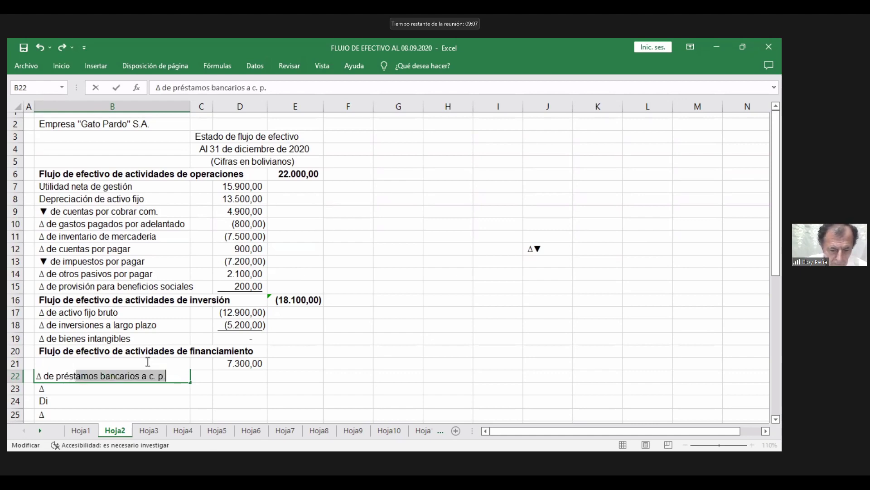
pyautogui.write('b')
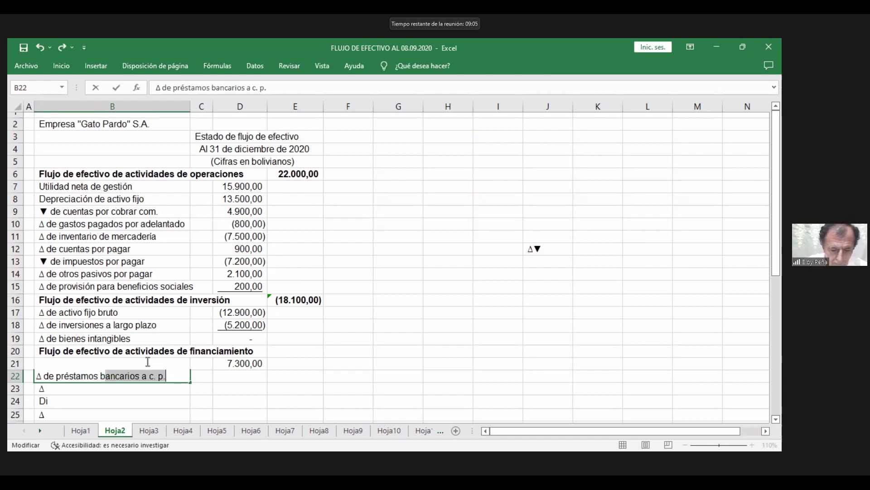
pyautogui.write('ancarios a')
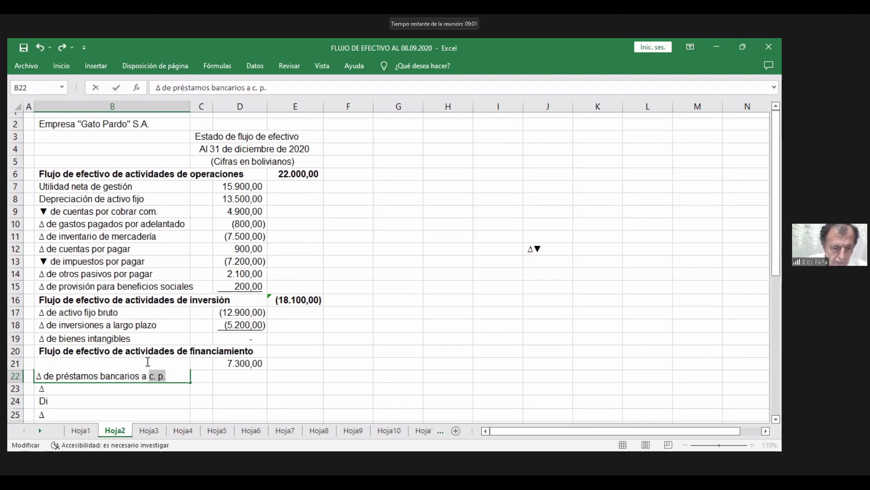
pyautogui.press('BackSpace')
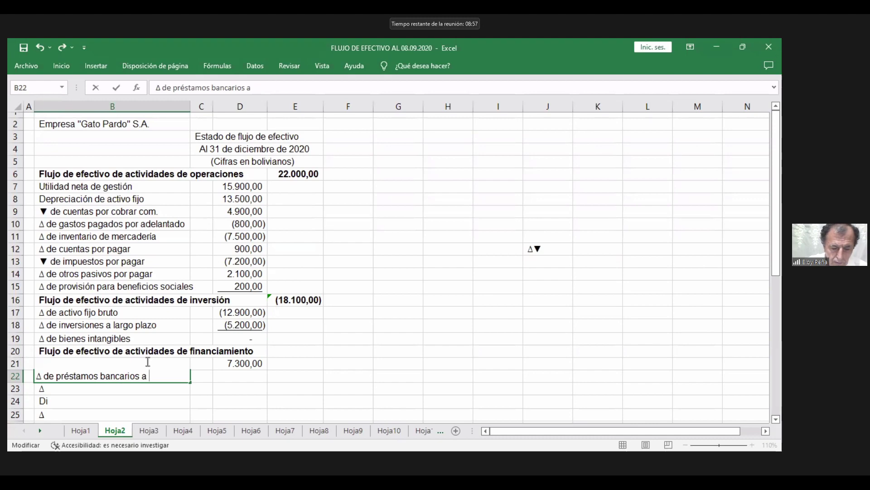
pyautogui.write('l')
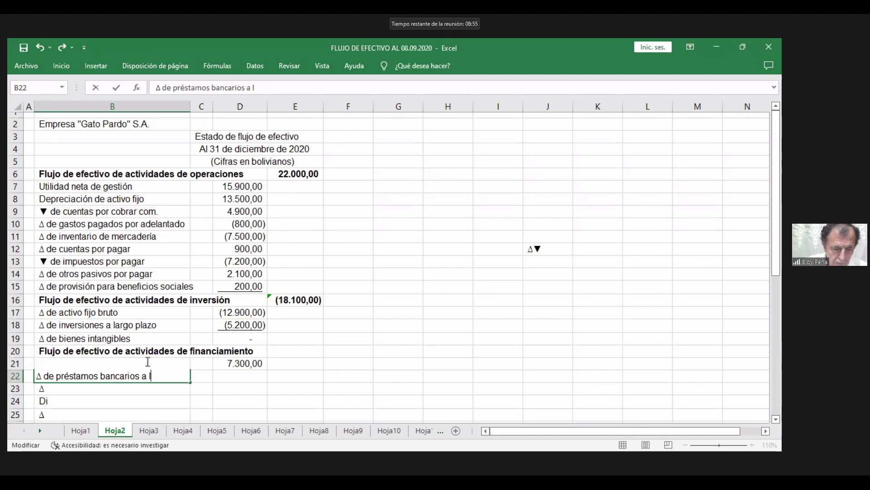
pyautogui.write('.')
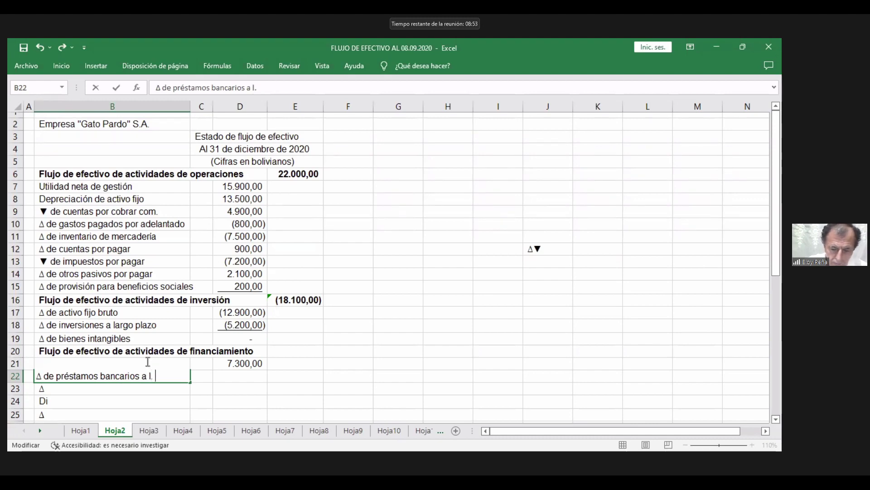
pyautogui.write(' p.')
pyautogui.press('Return')
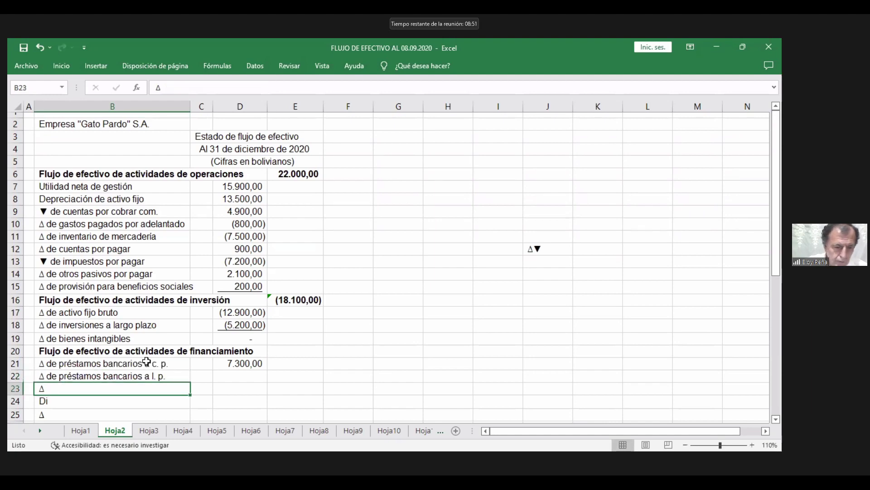
# - Enter 100 in cell D22 as the amount for the long-term bank loans line
pyautogui.click(254, 376)
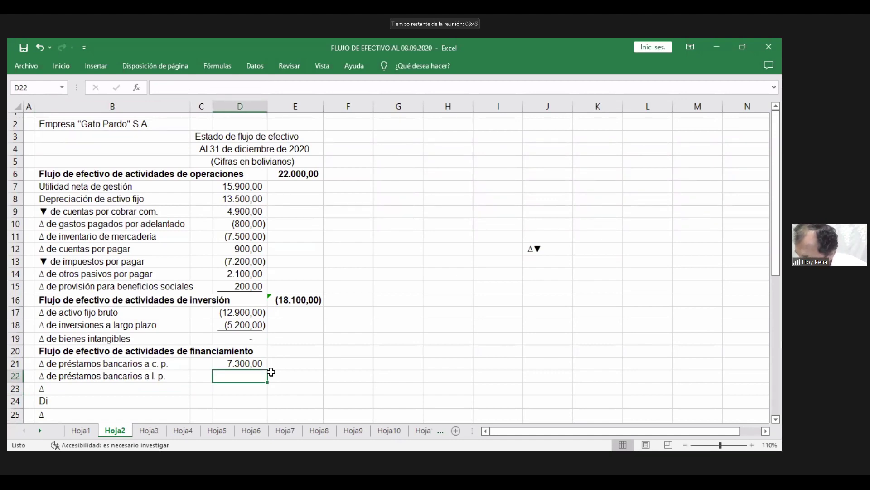
pyautogui.write('100')
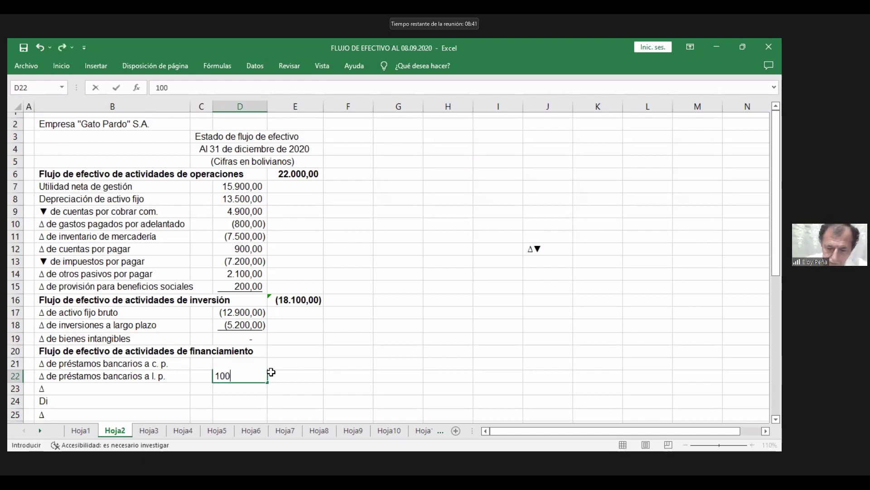
pyautogui.press('Return')
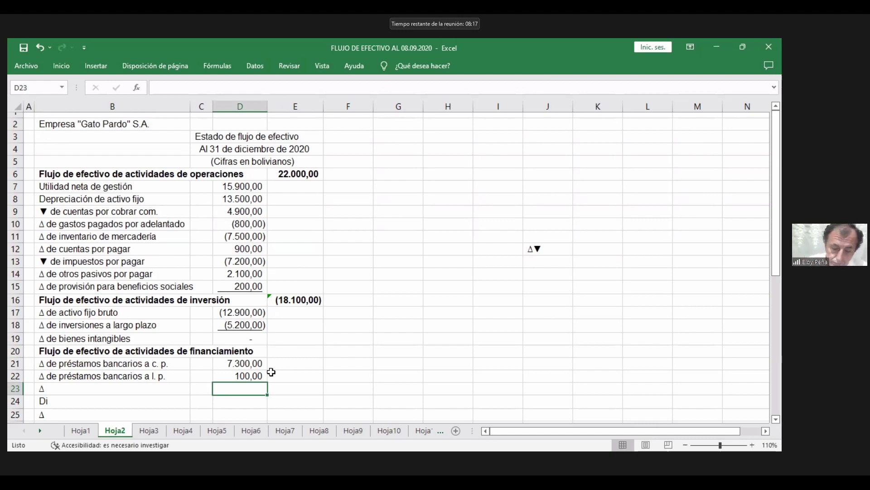
# - Complete the label in cell B23 by adding "de ajuste de capital" after the existing Δ symbol
pyautogui.press('Left')
pyautogui.press('Left')
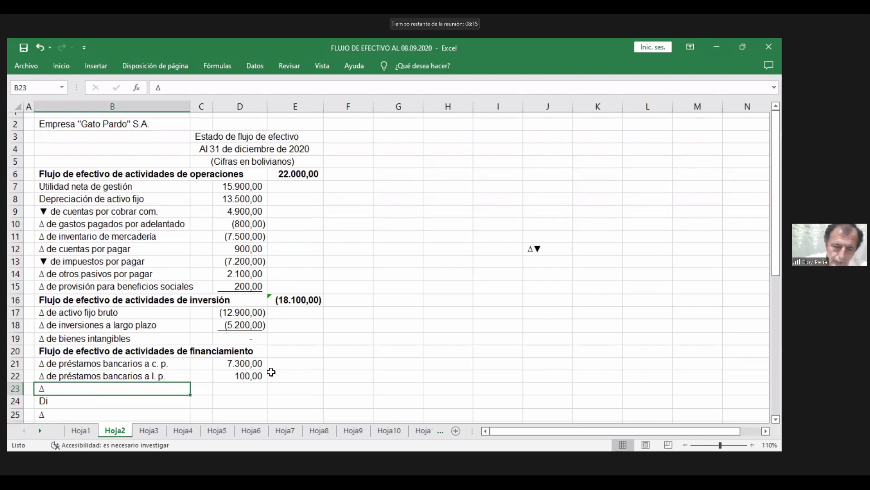
pyautogui.doubleClick(58, 389)
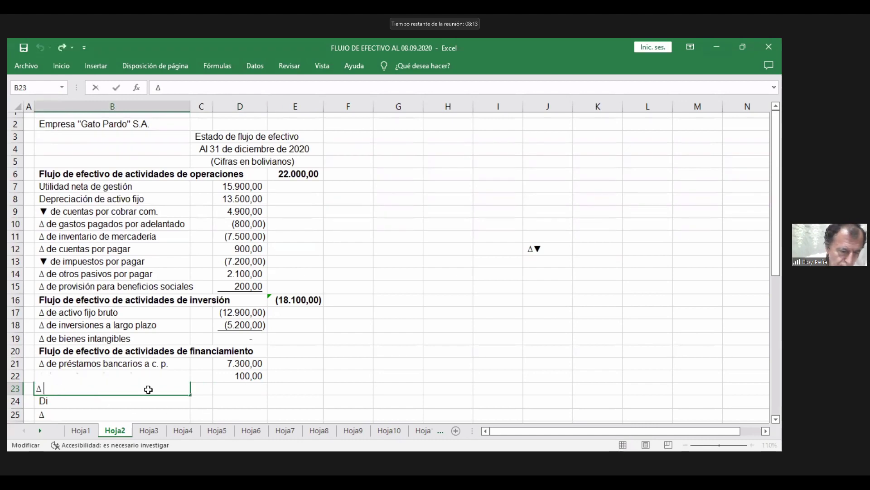
pyautogui.write('de ')
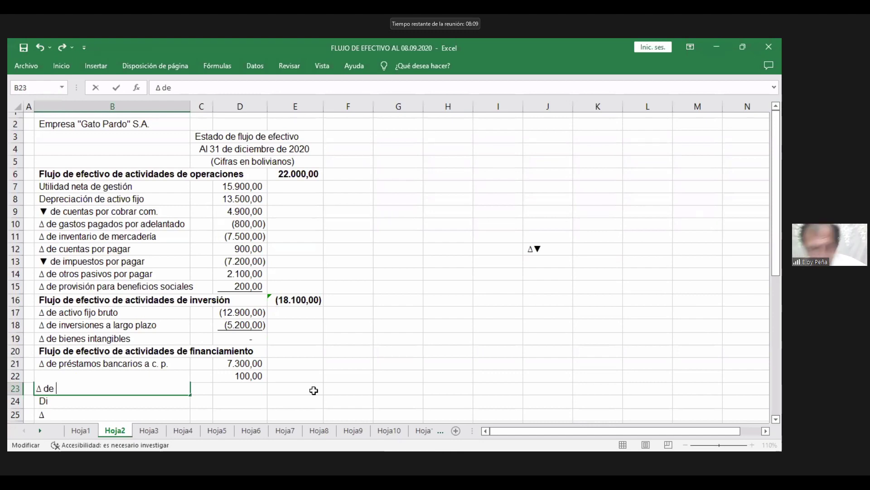
pyautogui.write('aj')
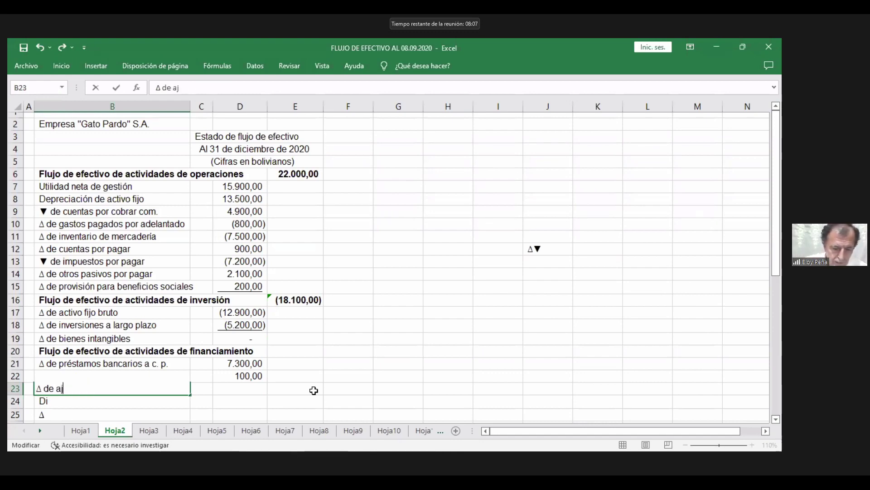
pyautogui.write('uste')
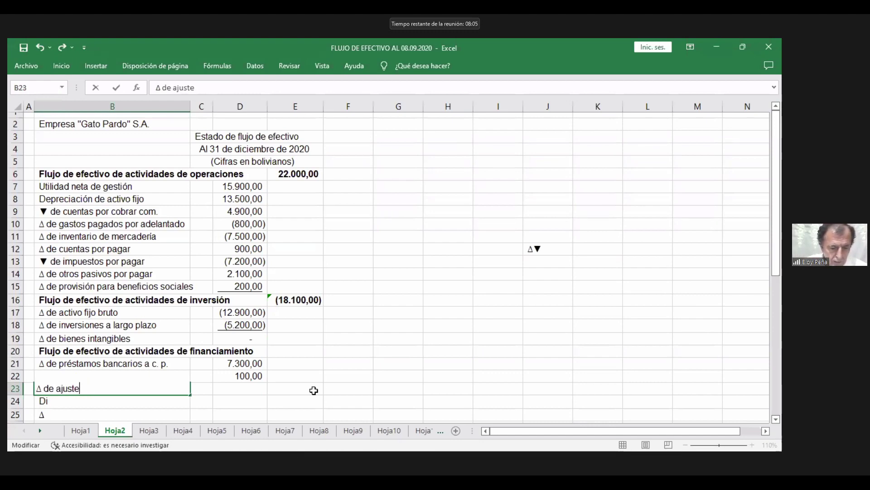
pyautogui.write(' de c')
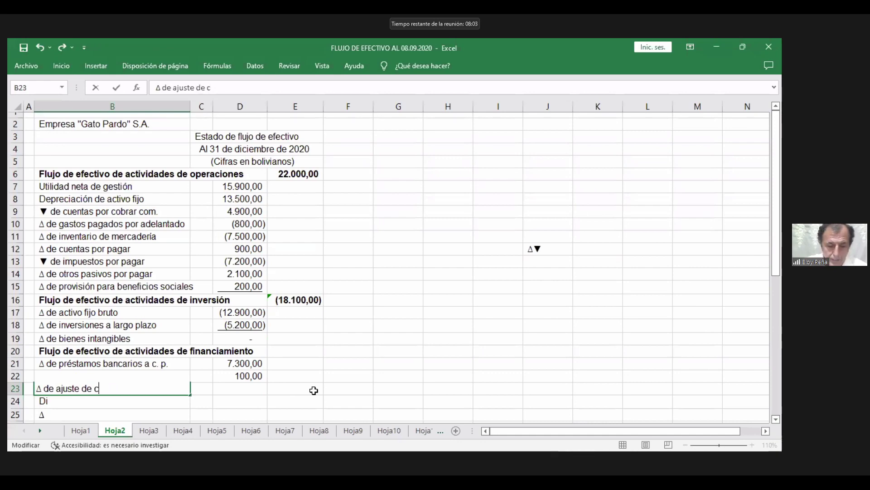
pyautogui.write('apital')
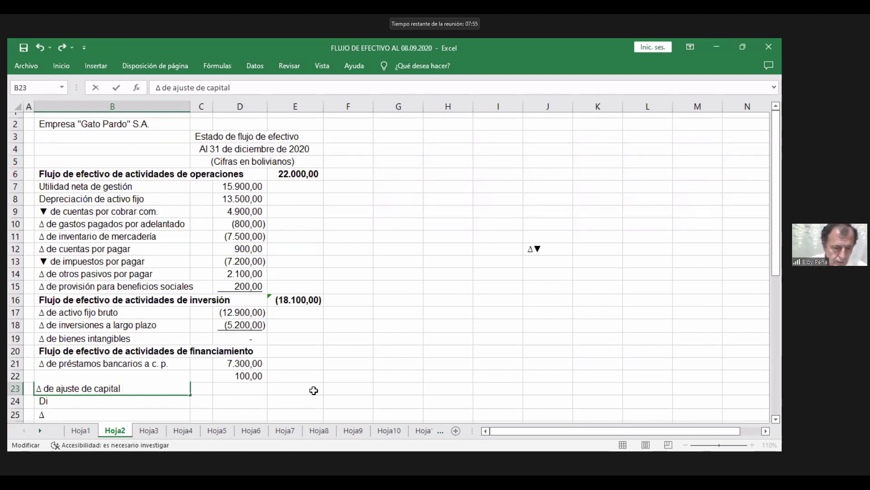
pyautogui.press('Return')
# - Enter 900 in cell D23 as the amount for the capital adjustment line
pyautogui.press('Up')
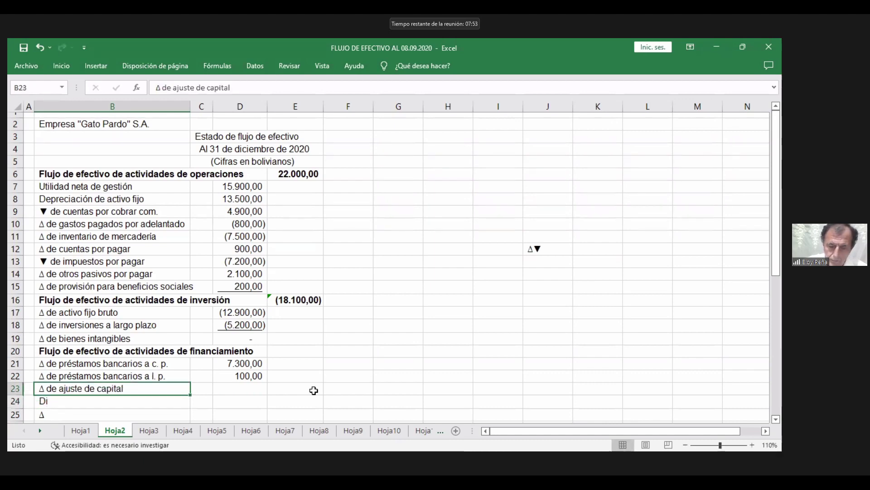
pyautogui.press('Right')
pyautogui.press('Right')
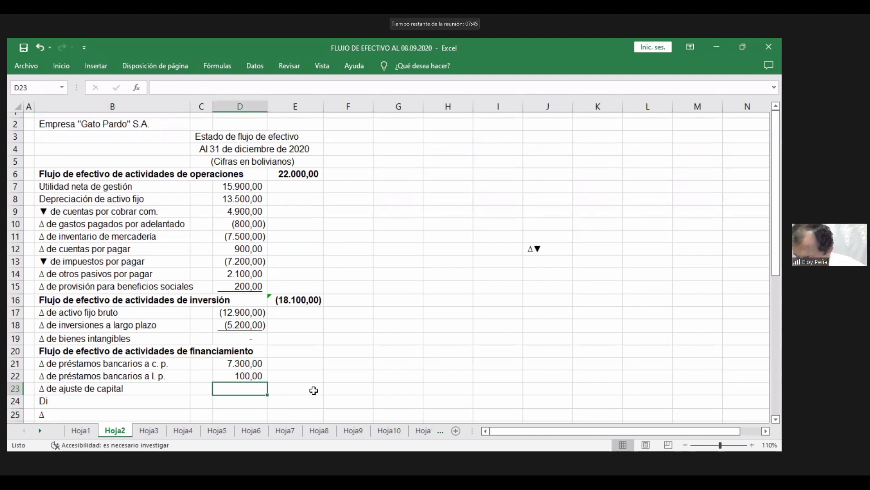
pyautogui.write('900')
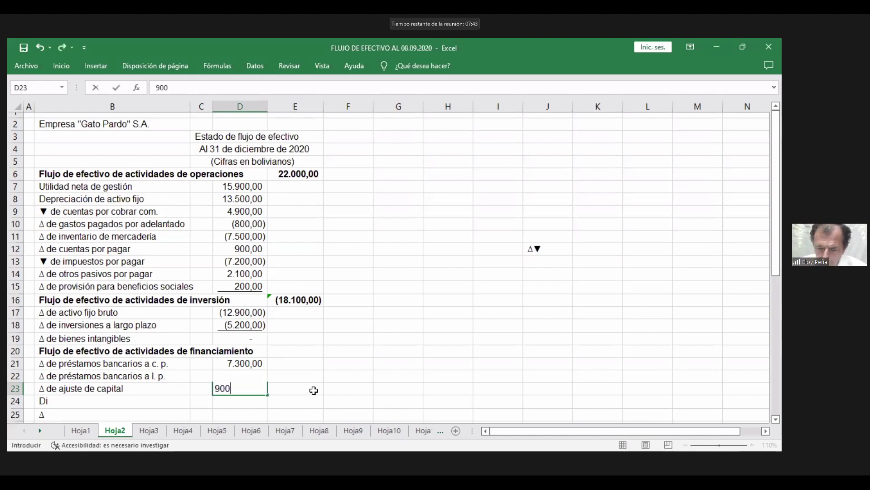
pyautogui.press('Return')
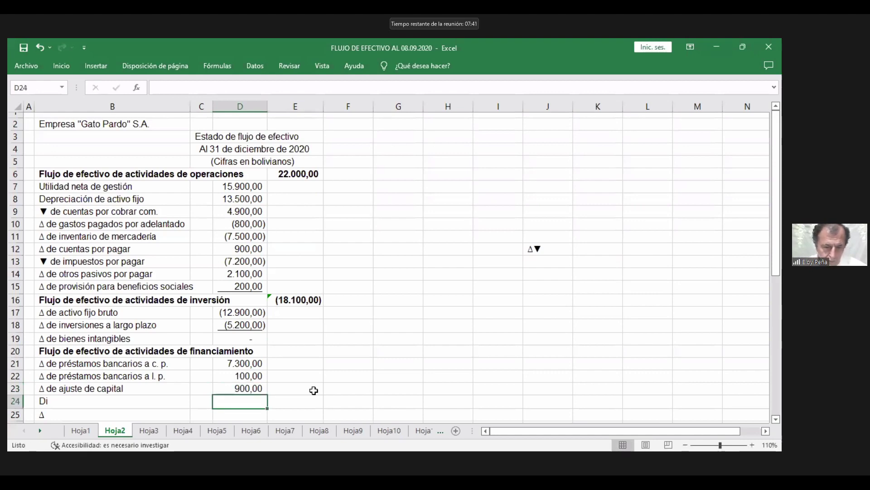
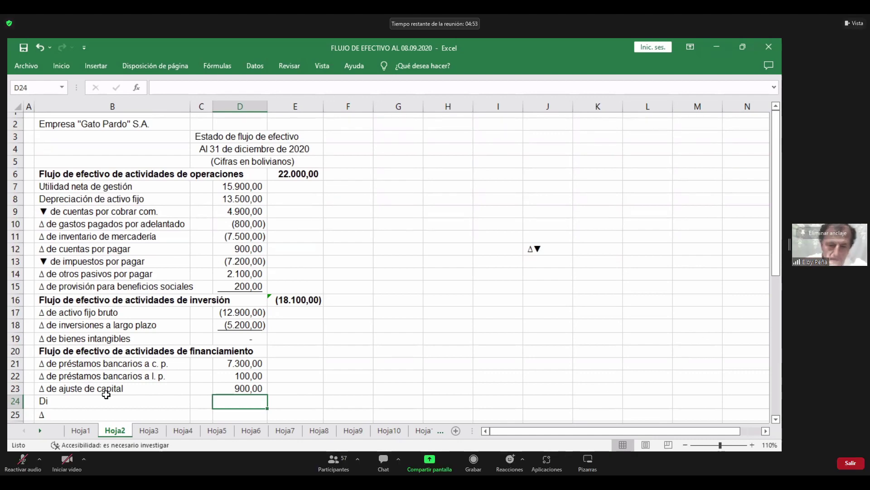
# - Complete the label in cell B24 as "Dividendos pagados en efectivo"
pyautogui.press('Left')
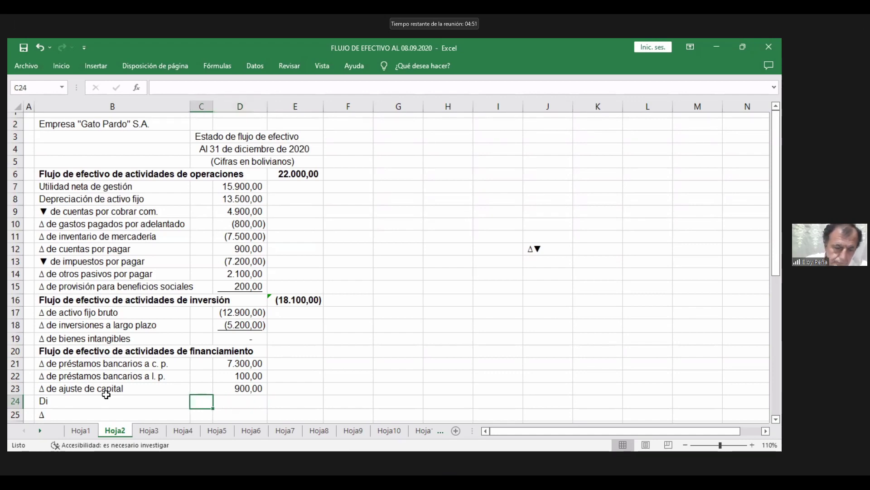
pyautogui.click(106, 397)
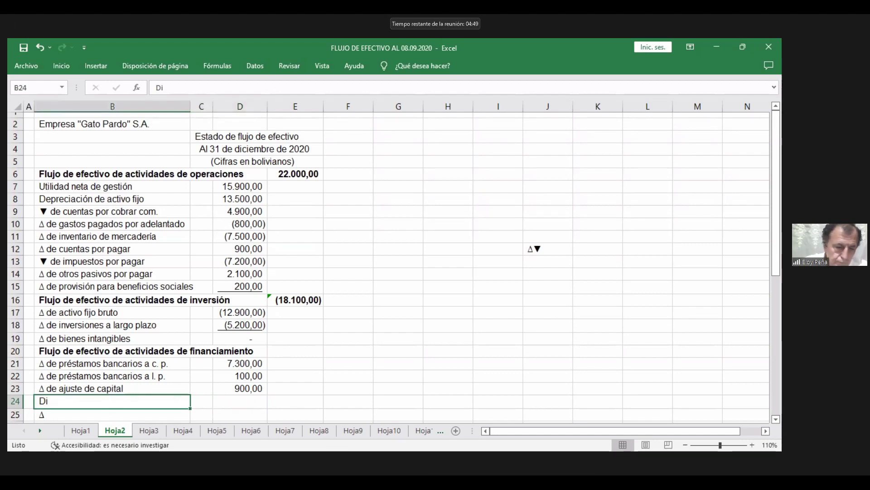
pyautogui.doubleClick(52, 403)
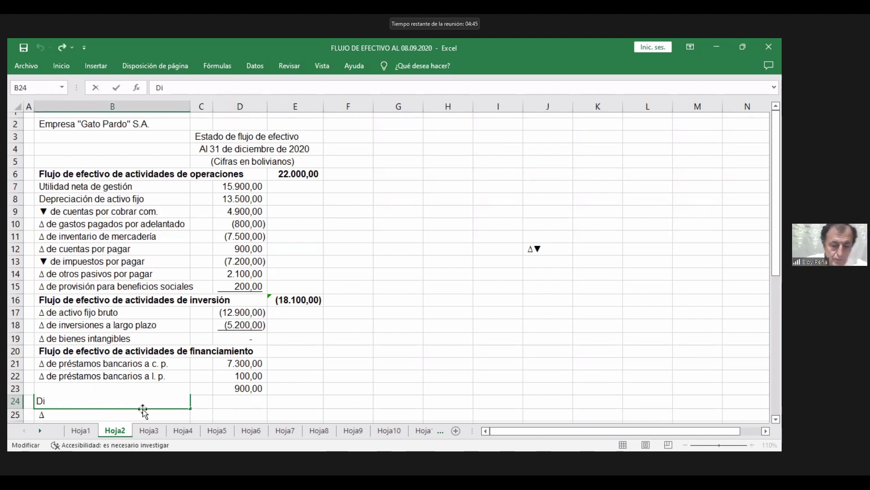
pyautogui.write('vi')
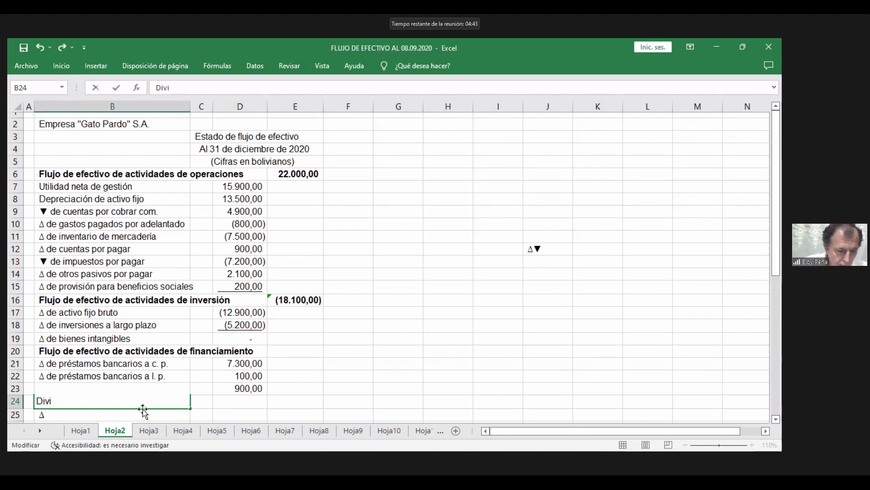
pyautogui.write('dendo')
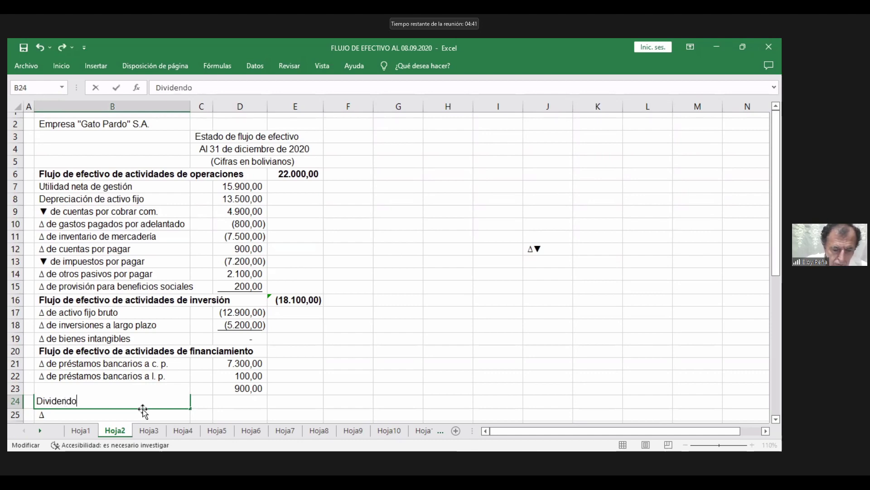
pyautogui.write('s pa')
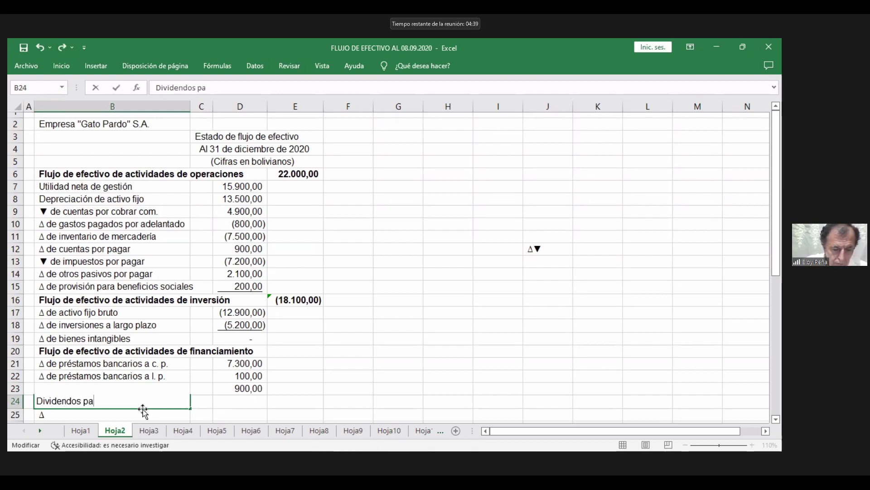
pyautogui.write('gados')
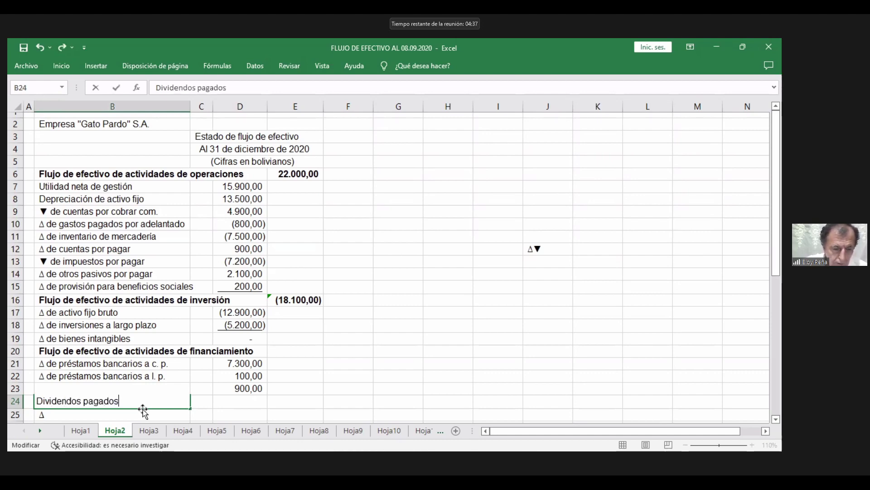
pyautogui.write(' en ')
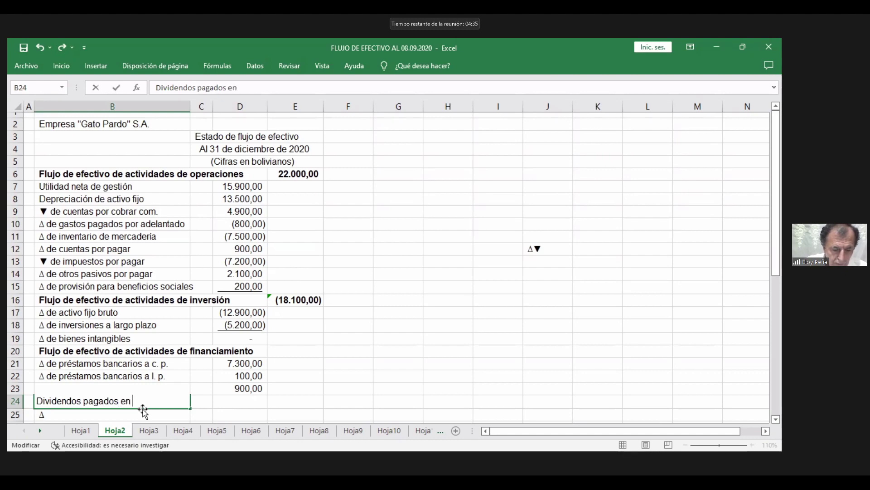
pyautogui.write('efect')
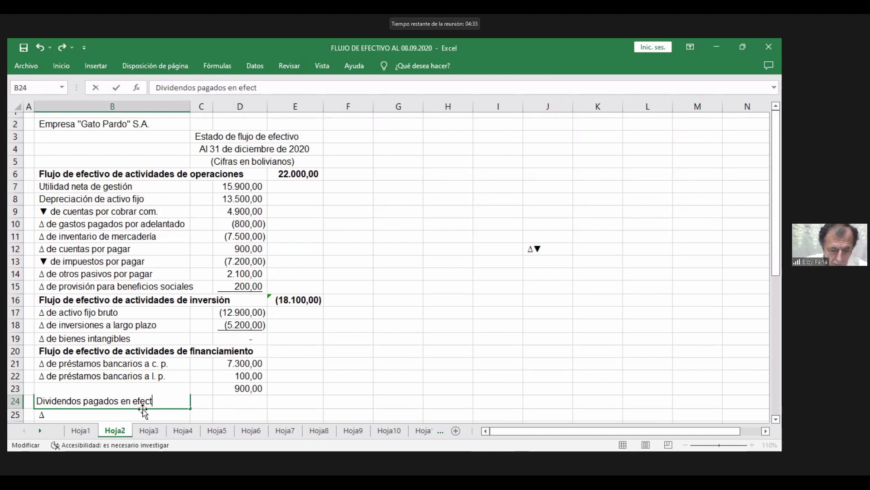
pyautogui.write('ivo')
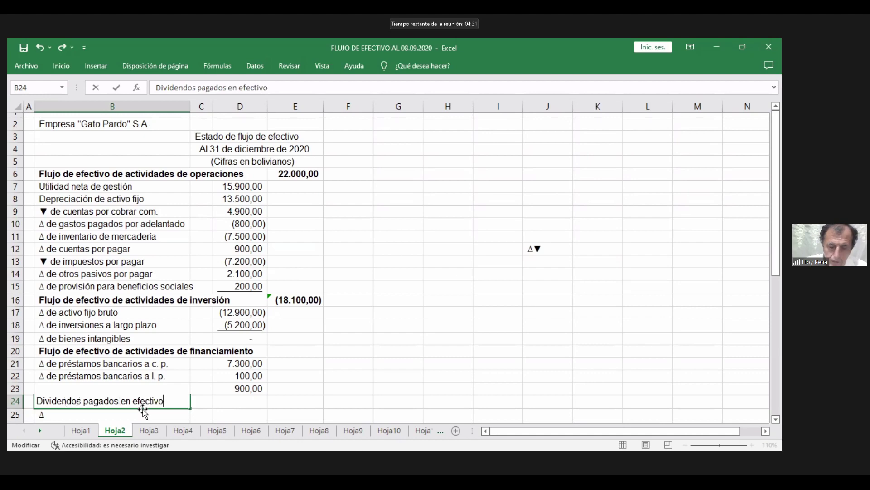
pyautogui.press('Return')
# - Enter (12000) in cell D24 as the negative amount for the cash dividends paid line
pyautogui.press('Up')
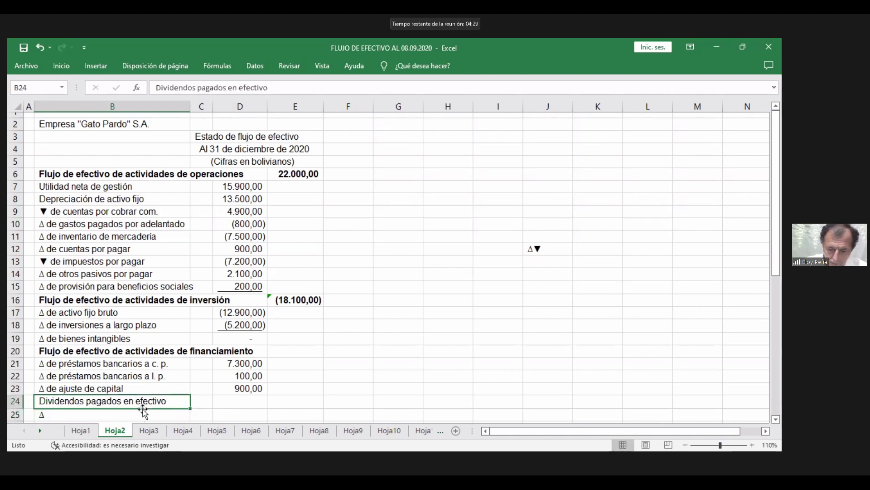
pyautogui.press('Right')
pyautogui.press('Right')
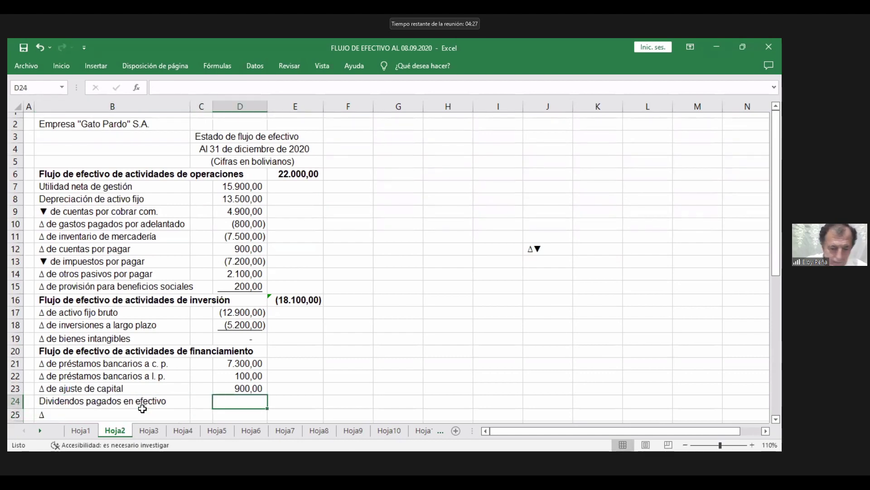
pyautogui.write('(')
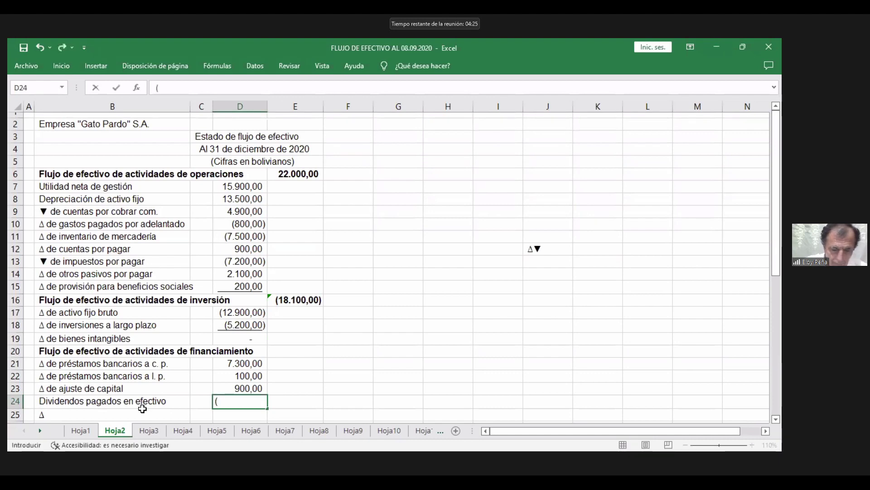
pyautogui.write('12.000')
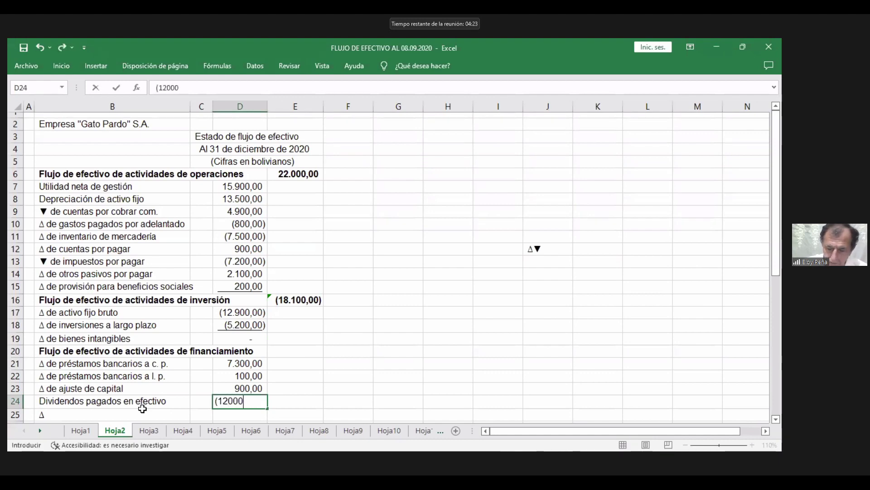
pyautogui.write(',00)')
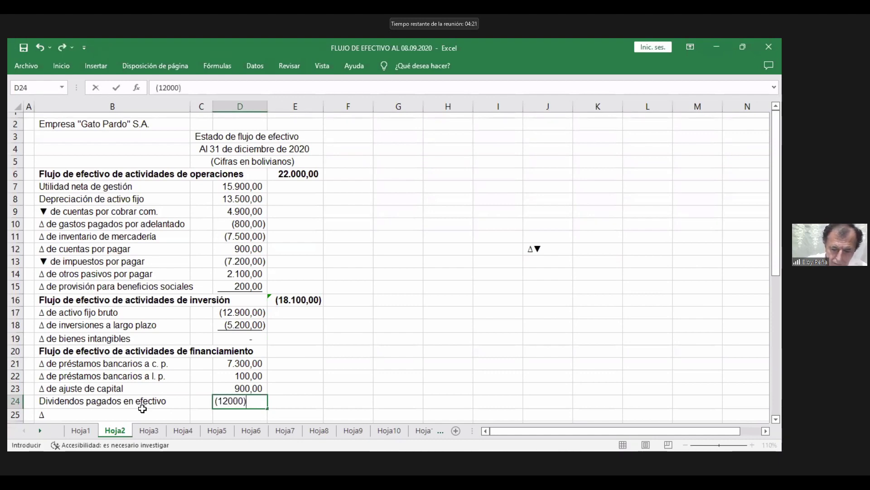
pyautogui.press('Return')
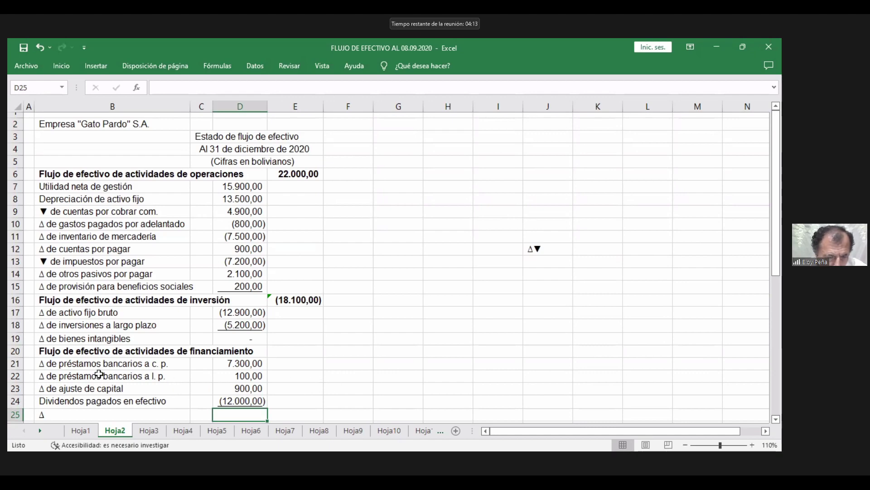
# - Total the financing activities in cell E20 with =SUMA(D21:D24)
pyautogui.click(303, 353)
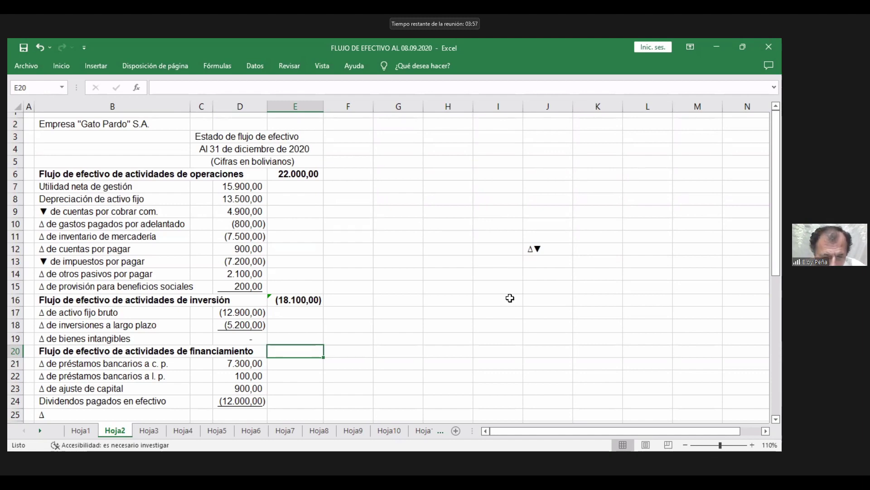
pyautogui.click(64, 68)
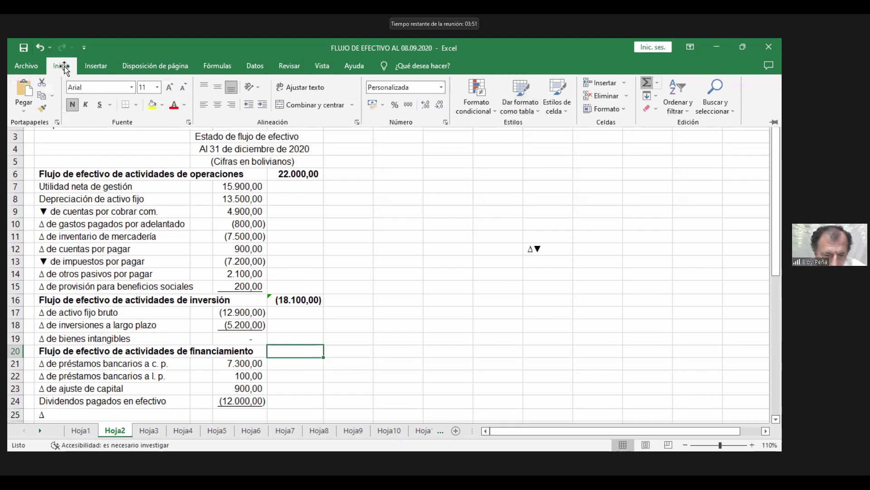
pyautogui.write('=SUMA(')
pyautogui.moveTo(241, 364); pyautogui.dragTo(240, 401)
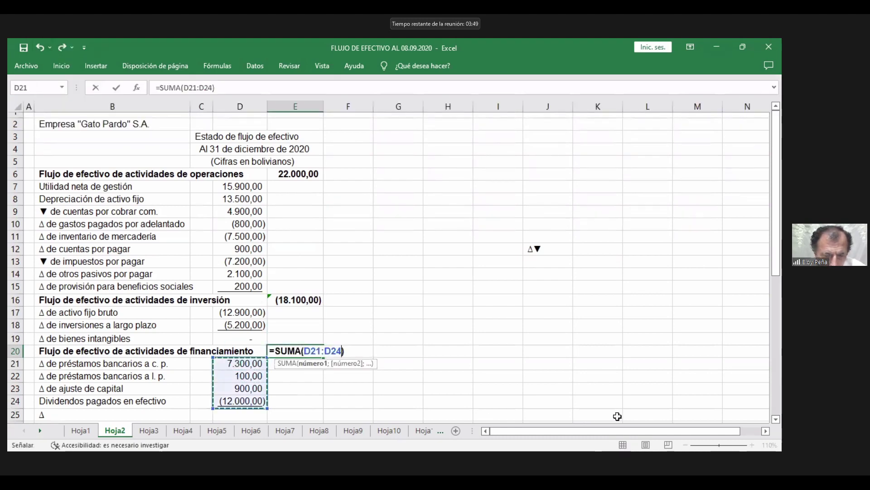
pyautogui.press('Return')
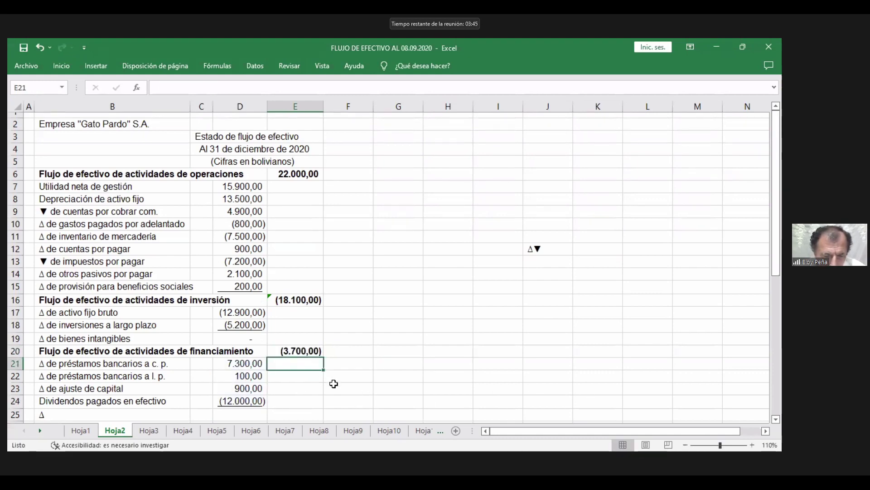
# - Add a bottom border to cell E24 to close the column of activity totals
pyautogui.scroll(-2, 333, 384)
pyautogui.click(283, 336)
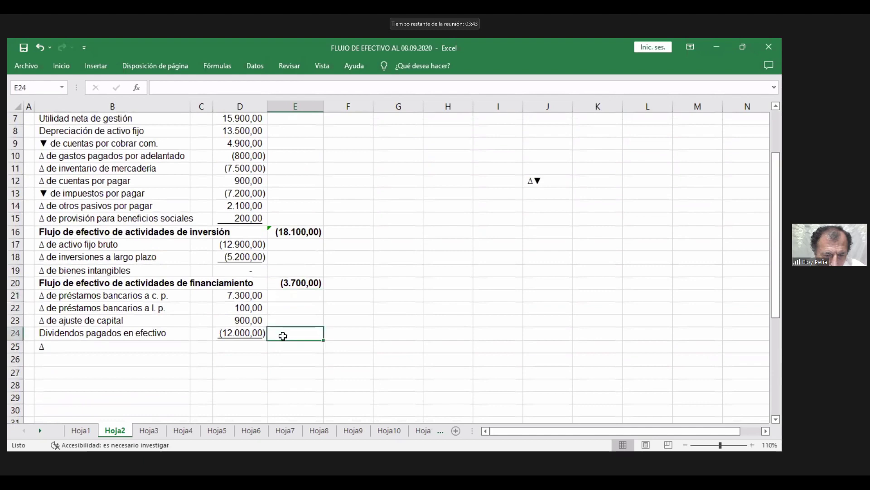
pyautogui.click(62, 68)
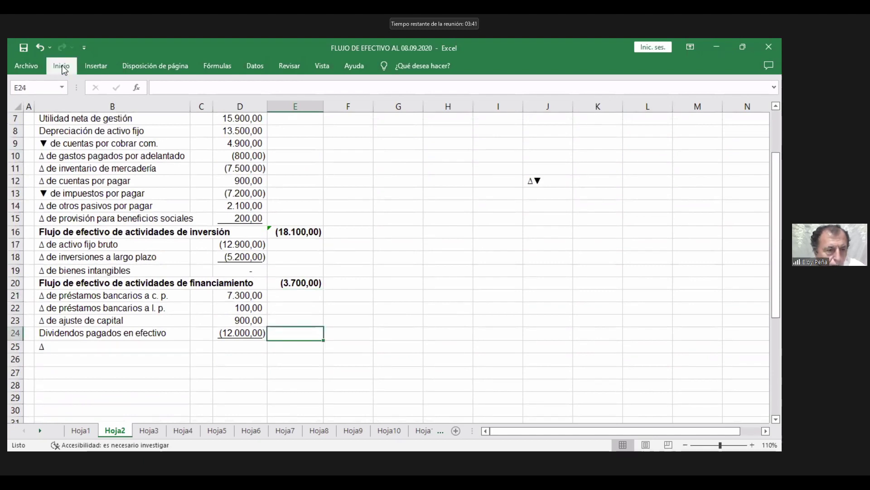
pyautogui.click(436, 323)
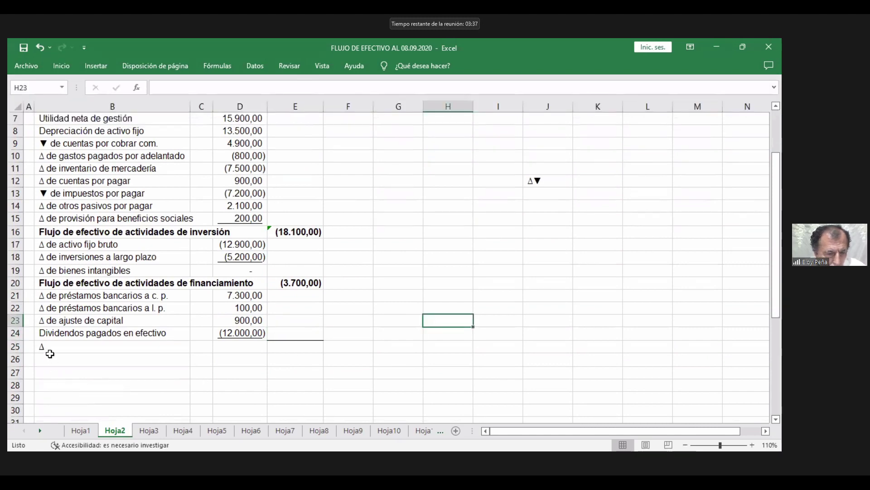
# - Enter 200 in cell E25 as the net change in cash, below the activity totals
pyautogui.scroll(1, 284, 171)
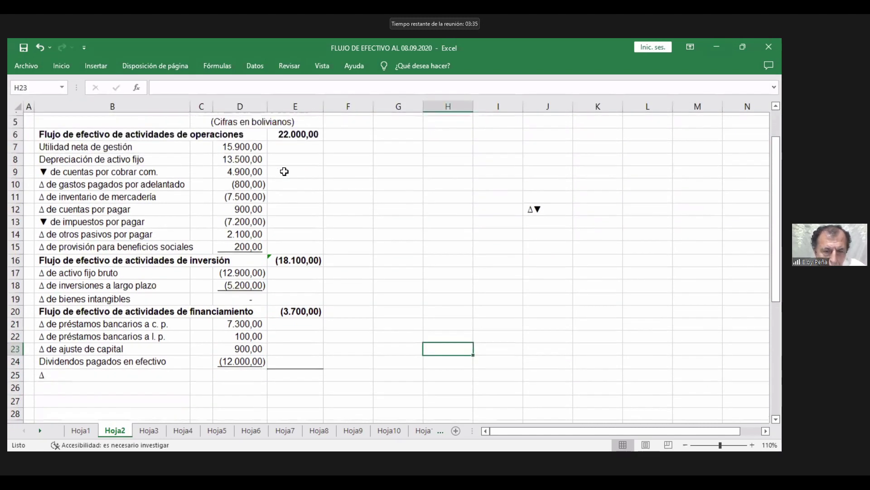
pyautogui.scroll(1, 284, 171)
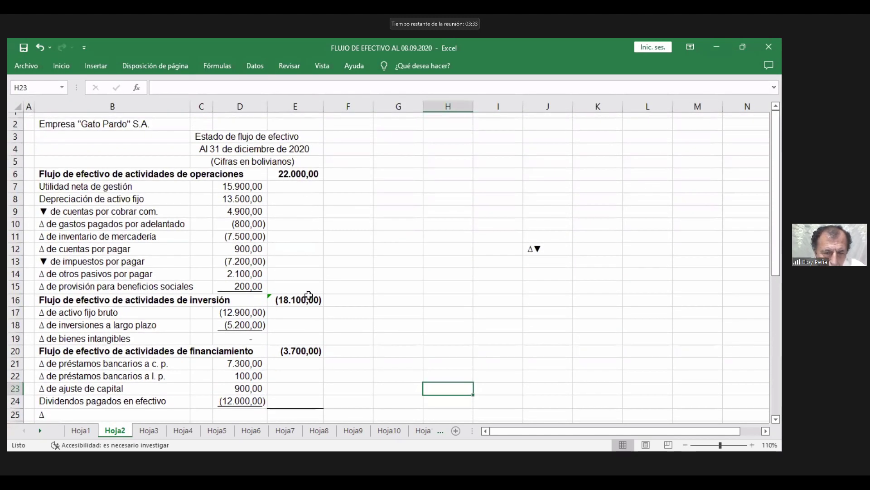
pyautogui.click(301, 415)
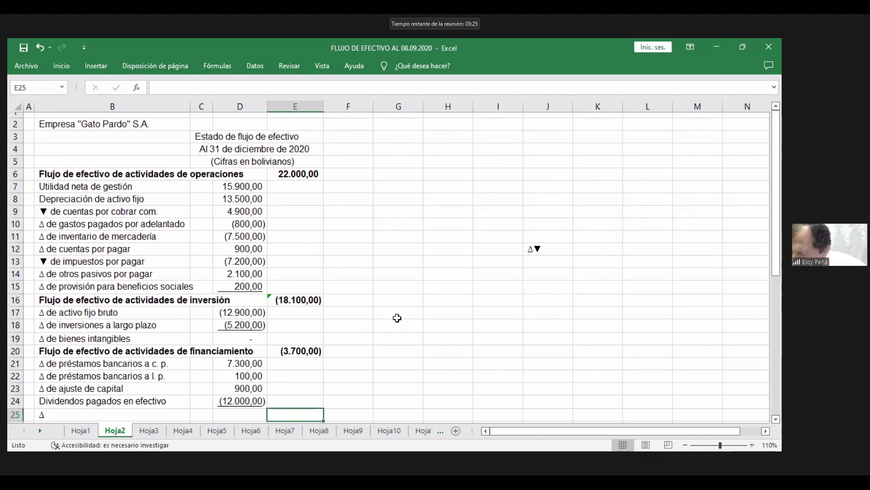
pyautogui.write('200')
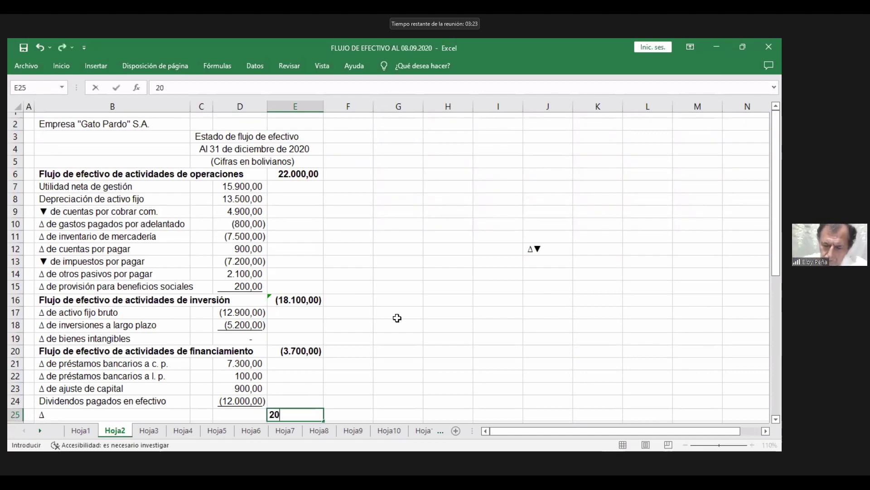
pyautogui.press('Return')
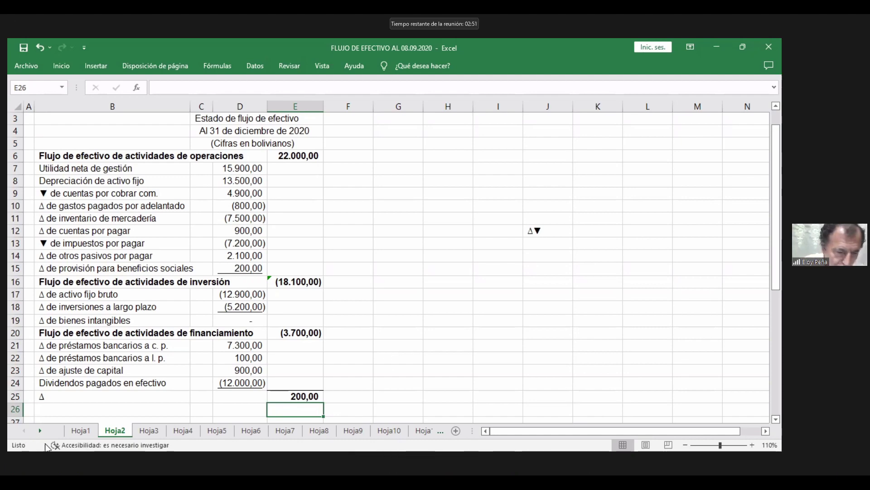
# - Complete the label in cell B25 by adding "neto en efectivo" after the existing Δ symbol
pyautogui.doubleClick(65, 396)
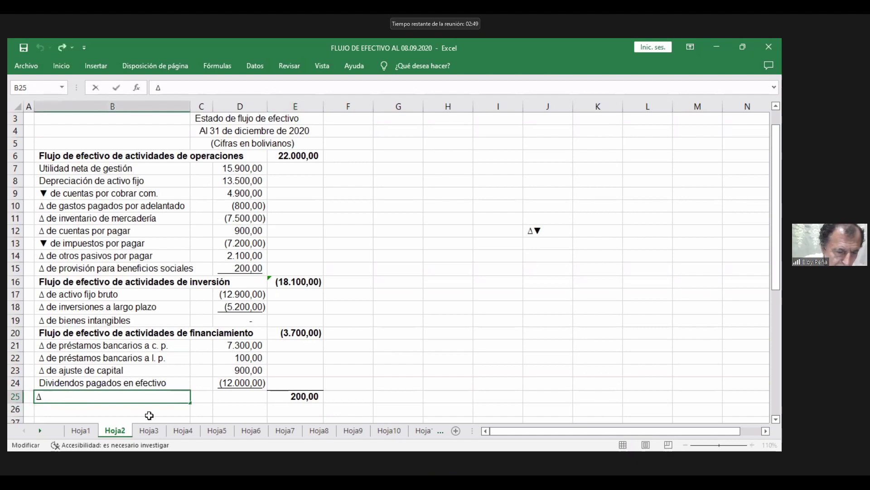
pyautogui.write('ne')
pyautogui.write('to en')
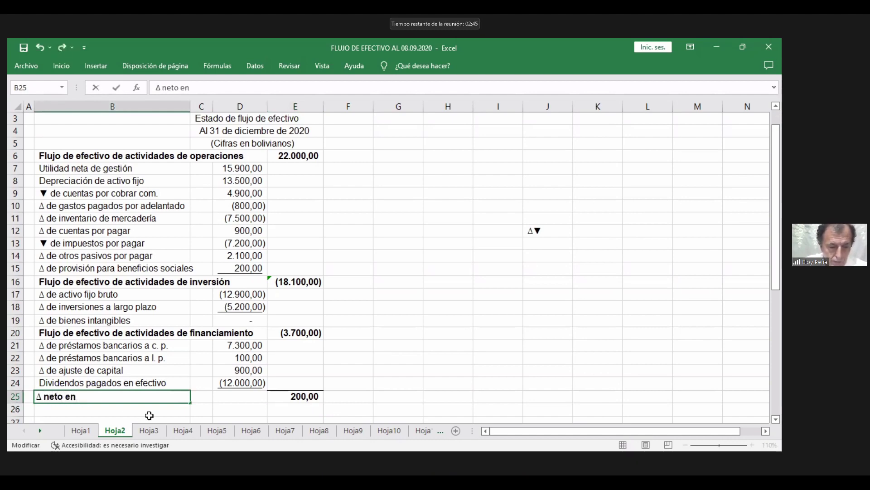
pyautogui.write(' efec')
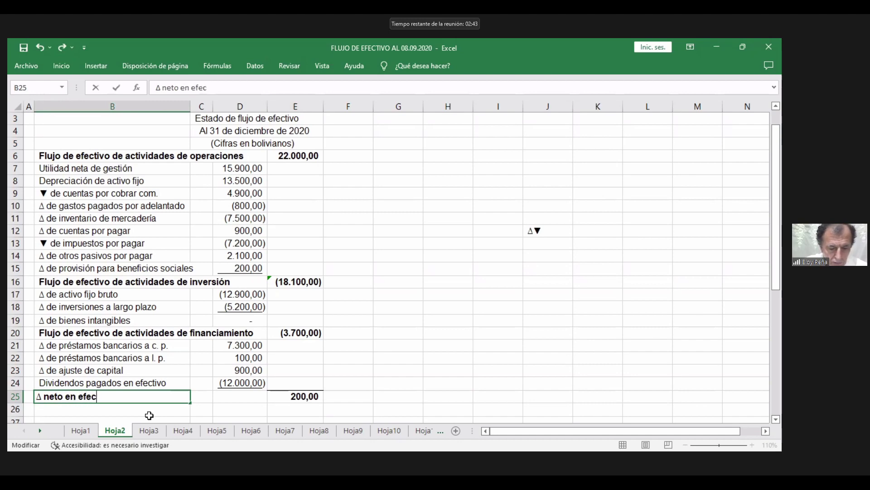
pyautogui.write('tivo')
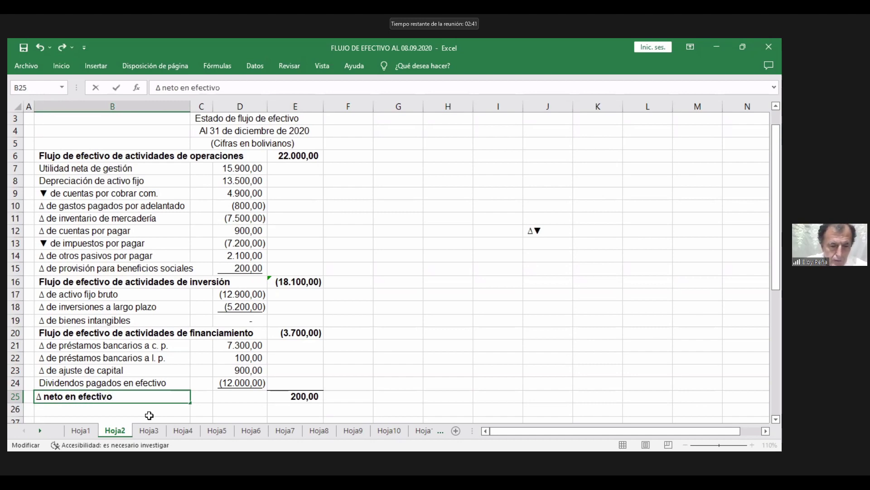
pyautogui.press('Return')
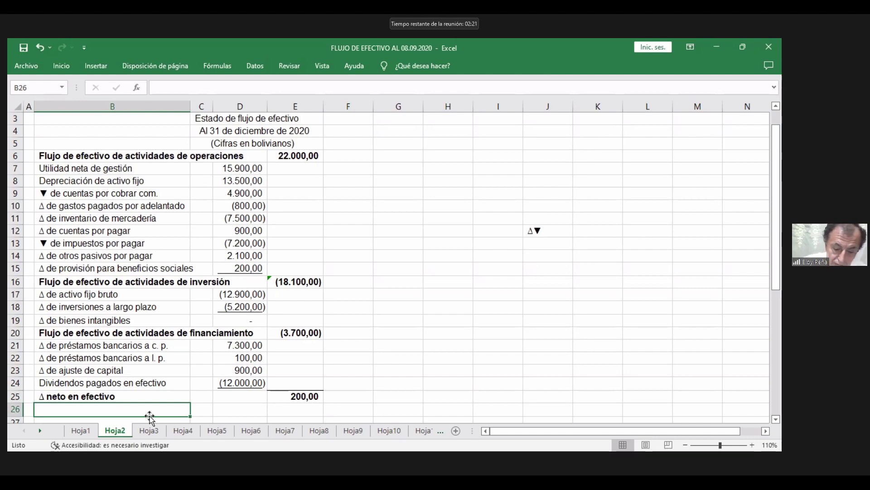
# - Label cell B26 "(+) Saldo inicial", directly below the net change in cash
pyautogui.write('(+)')
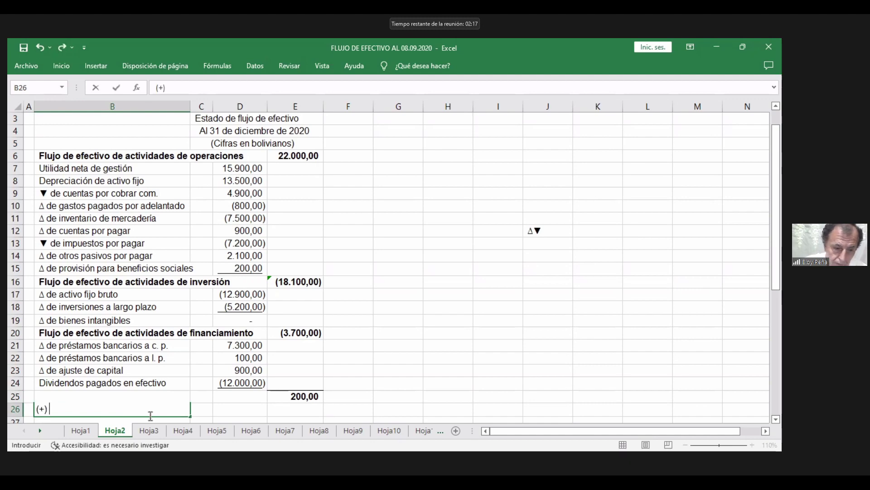
pyautogui.write(' Sa')
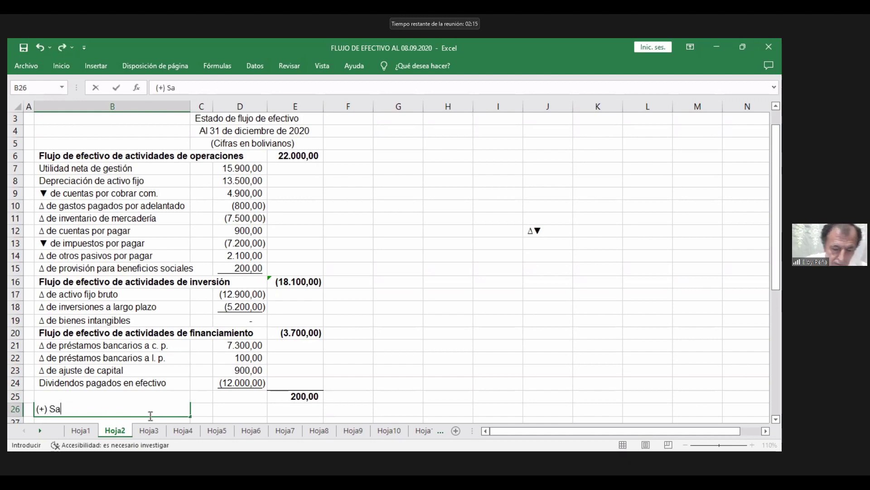
pyautogui.write('ldo i')
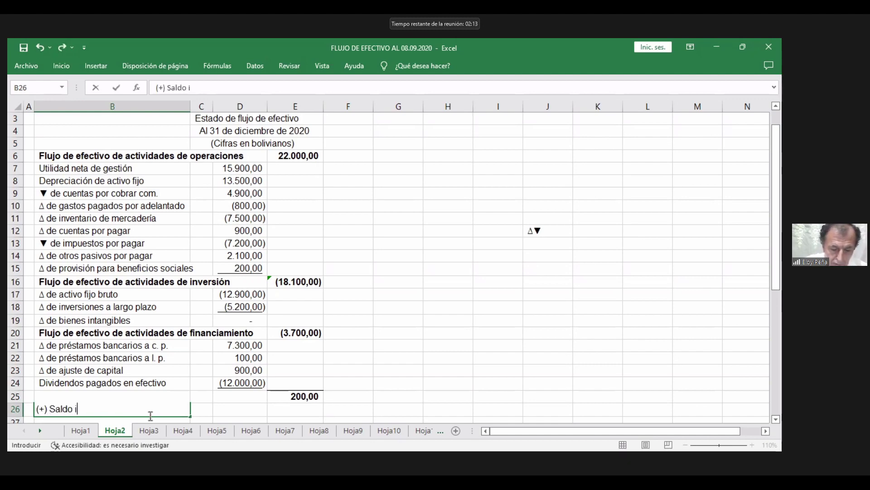
pyautogui.write('nicial')
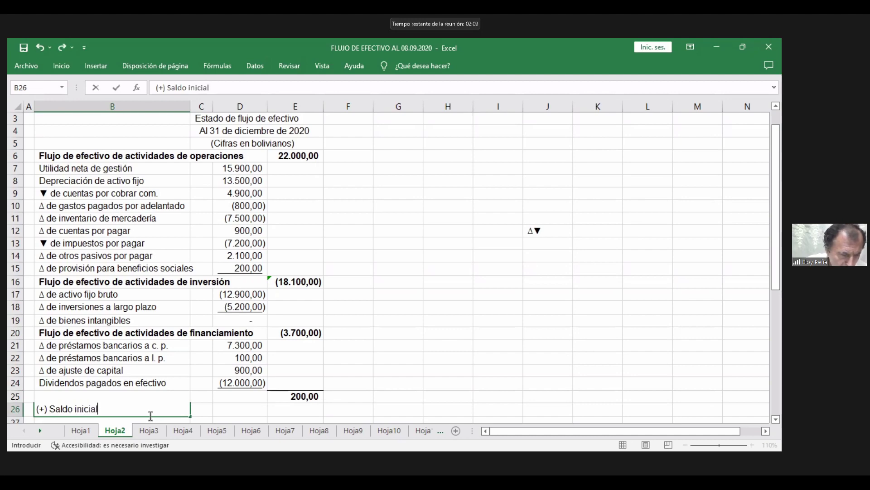
pyautogui.press('Return')
pyautogui.press('Up')
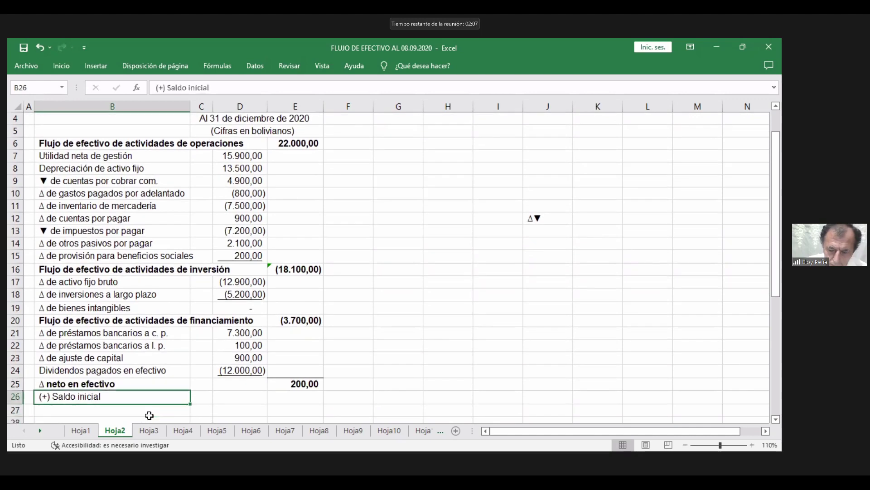
# - Enter 14000 in cell E26 as the opening cash balance
pyautogui.press('Right')
pyautogui.press('Right')
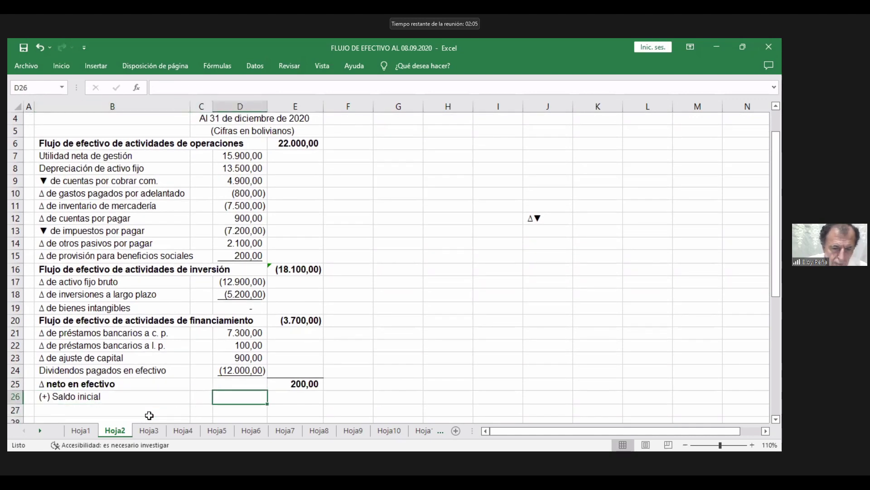
pyautogui.press('Right')
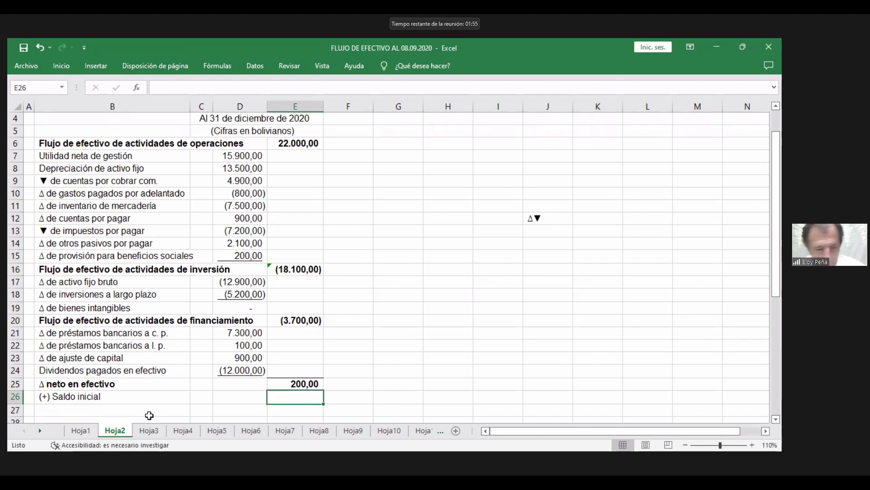
pyautogui.write('14000')
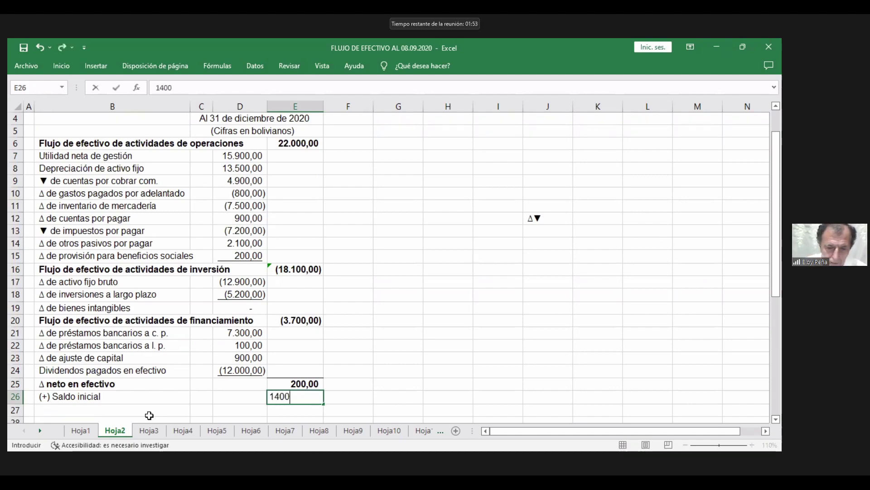
pyautogui.press('Return')
# - Label cell B27 "Saldo final", below the opening balance line
pyautogui.press('Left')
pyautogui.press('Left')
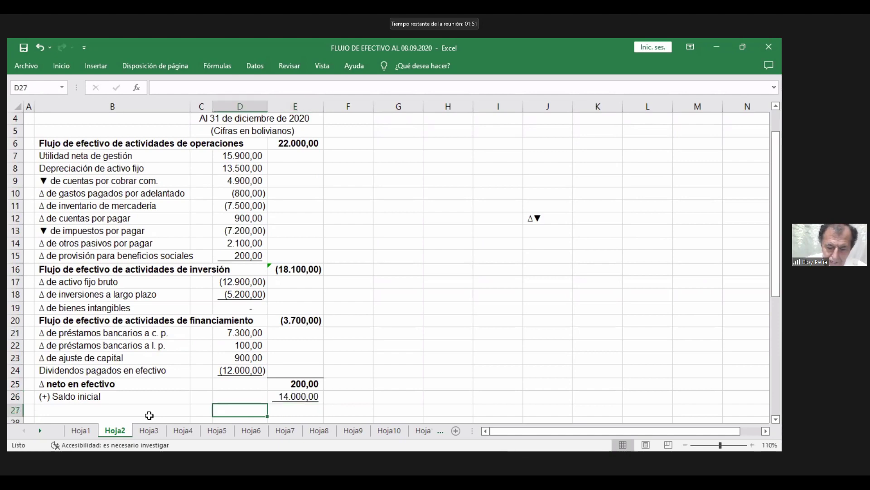
pyautogui.press('Left')
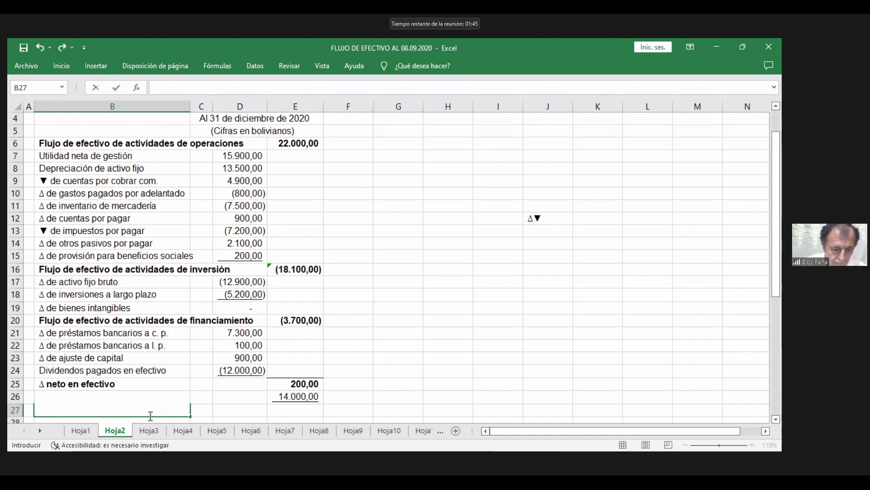
pyautogui.write('Saldo ')
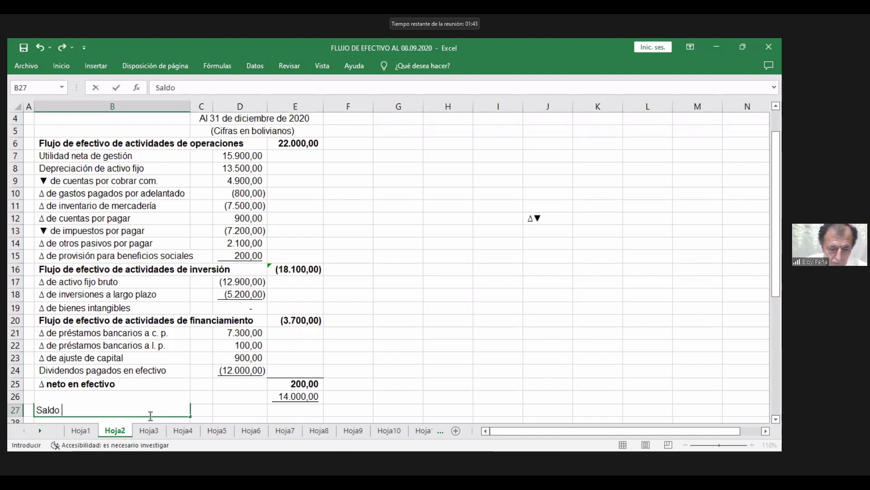
pyautogui.write('final')
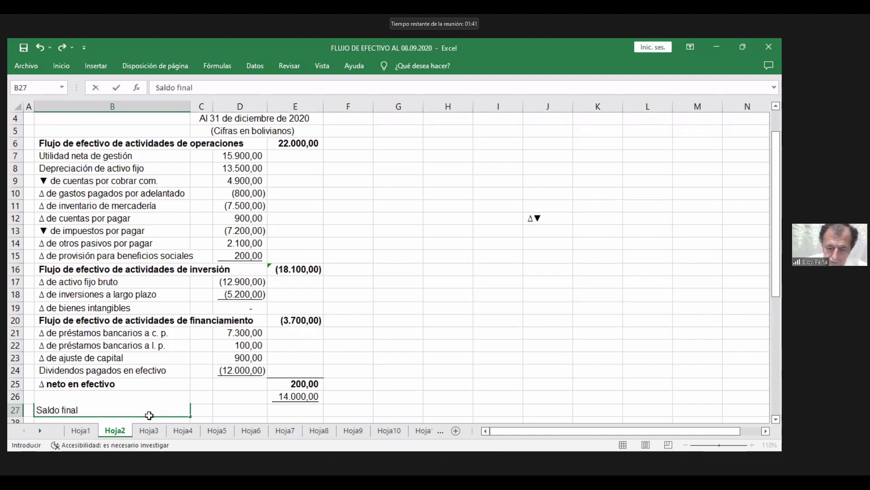
pyautogui.press('Tab')
# - Total the closing cash balance in cell E27 with =SUMA(E25:E26)
pyautogui.press('Tab')
pyautogui.press('Tab')
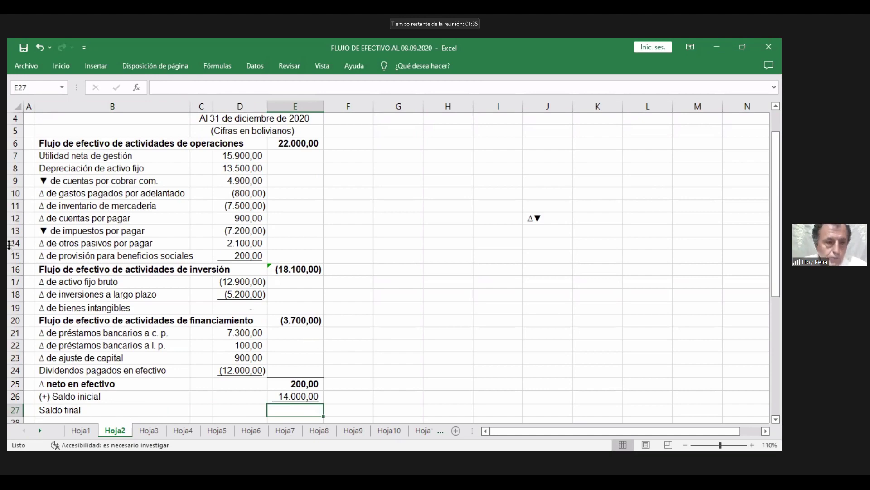
pyautogui.click(58, 67)
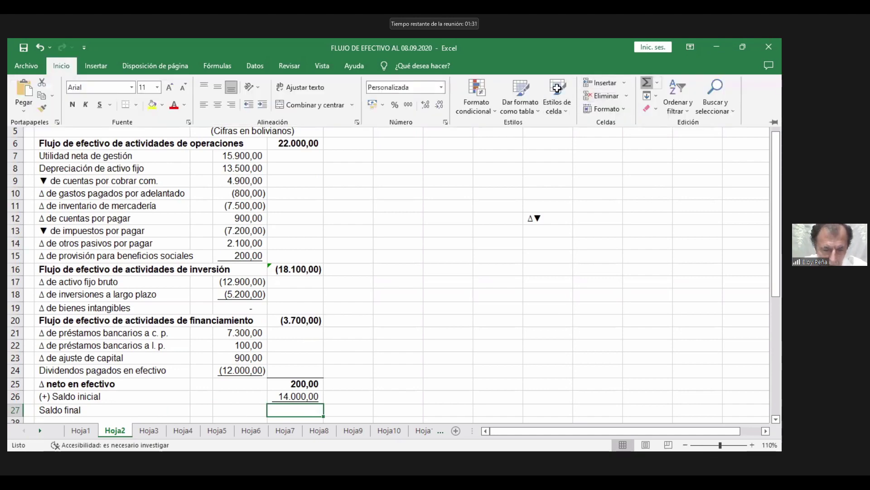
pyautogui.write('=SUMA(')
pyautogui.click(305, 384)
pyautogui.moveTo(305, 383); pyautogui.dragTo(304, 396)
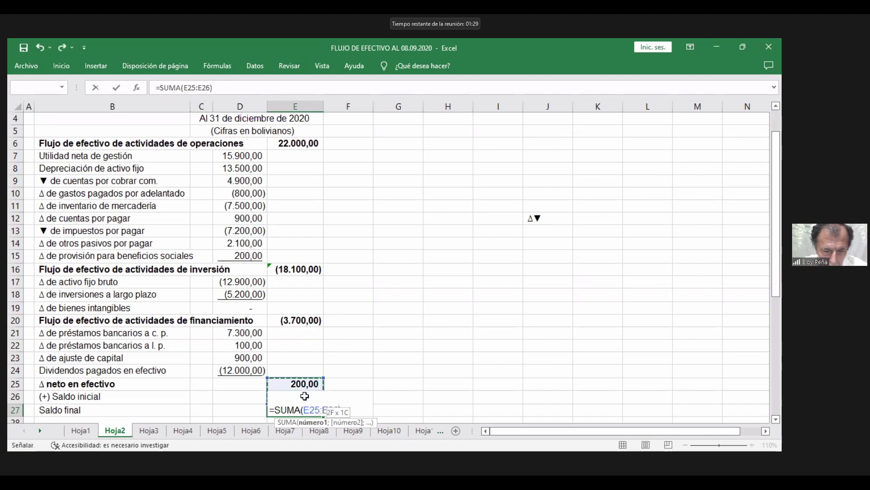
pyautogui.press('Return')
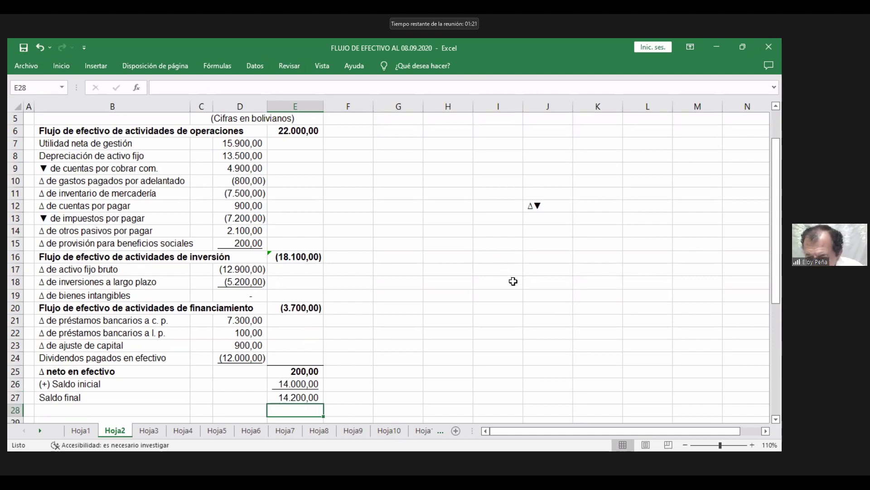
# - Reduce the sheet zoom to 100% and review the complete cash flow statement on Hoja2
pyautogui.scroll(1, 486, 301)
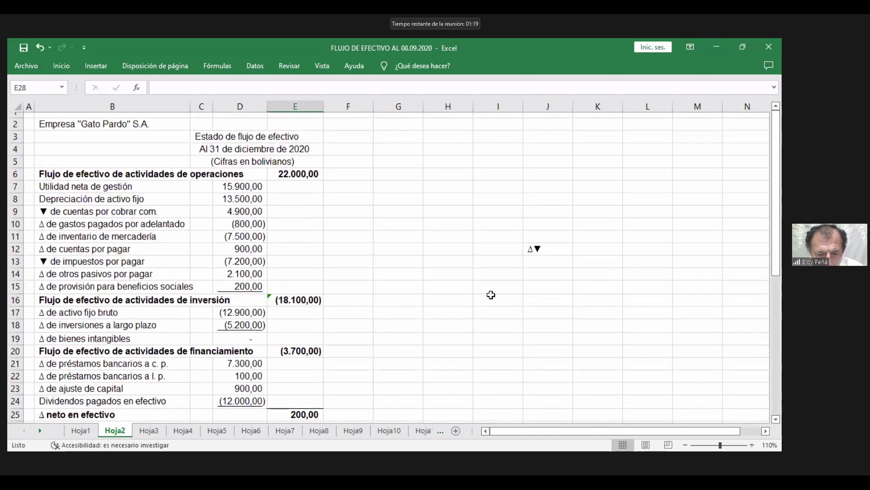
pyautogui.click(686, 445)
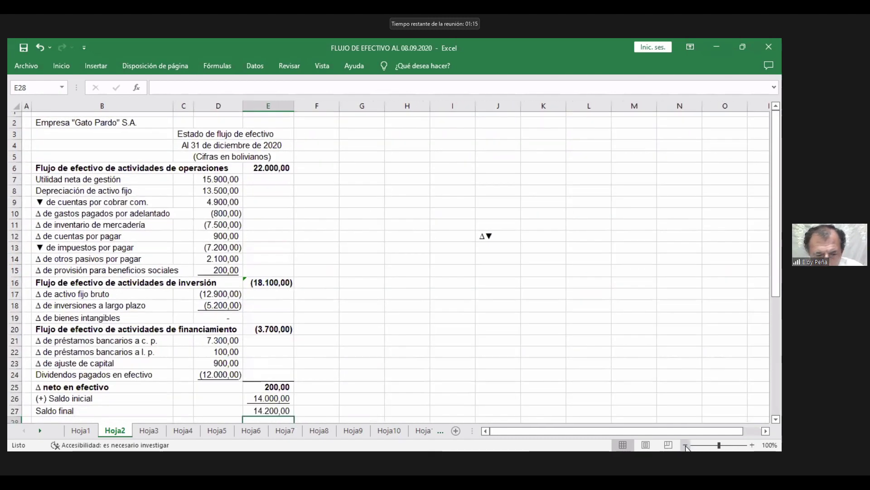
pyautogui.click(479, 372)
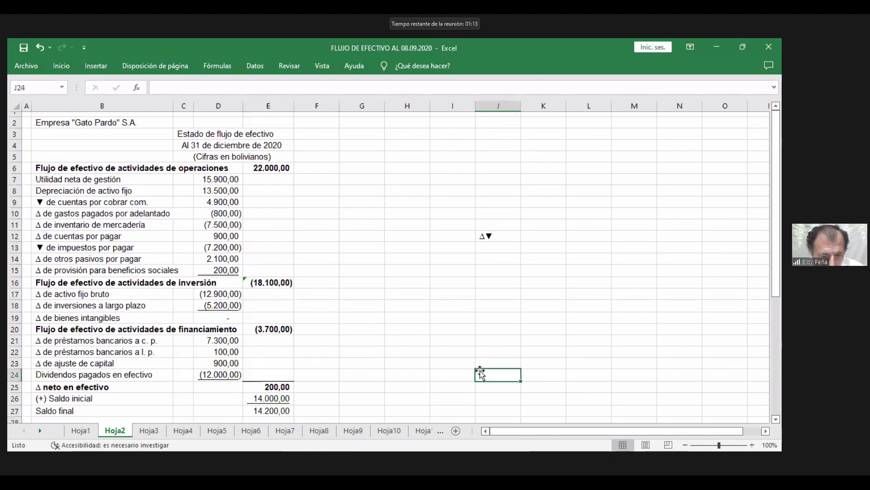
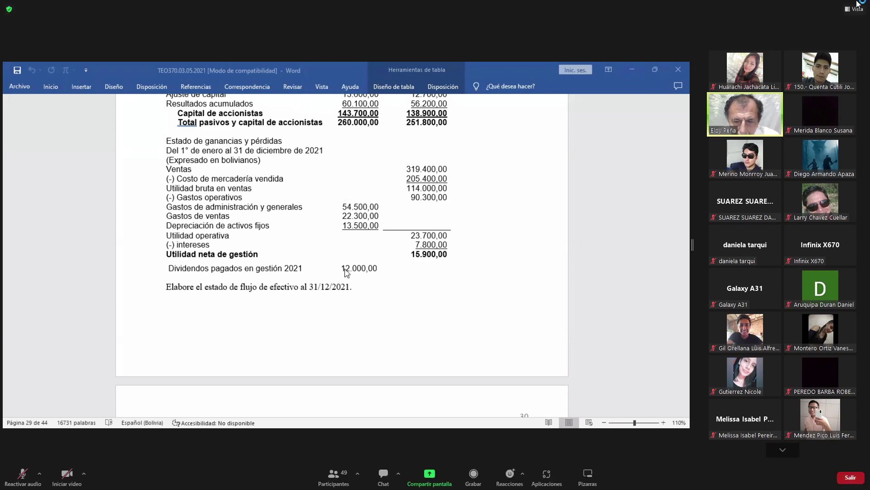
pyautogui.moveTo(693, 237); pyautogui.dragTo(730, 320)
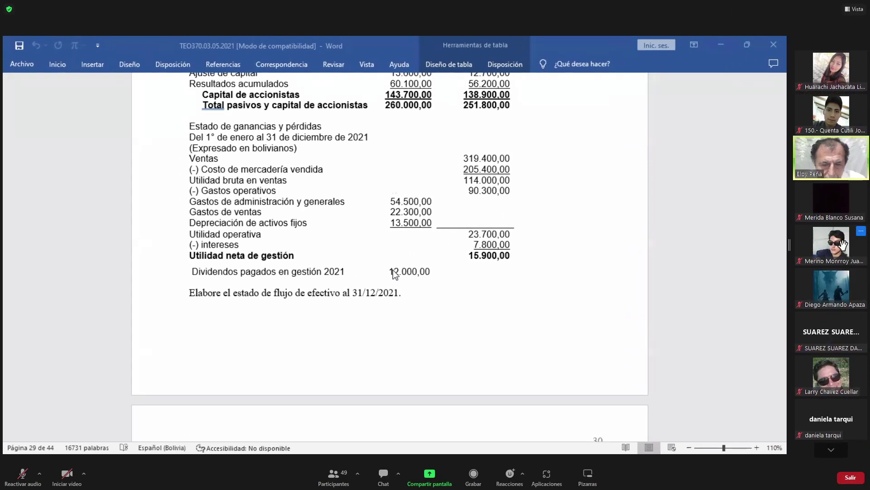
pyautogui.doubleClick(705, 316)
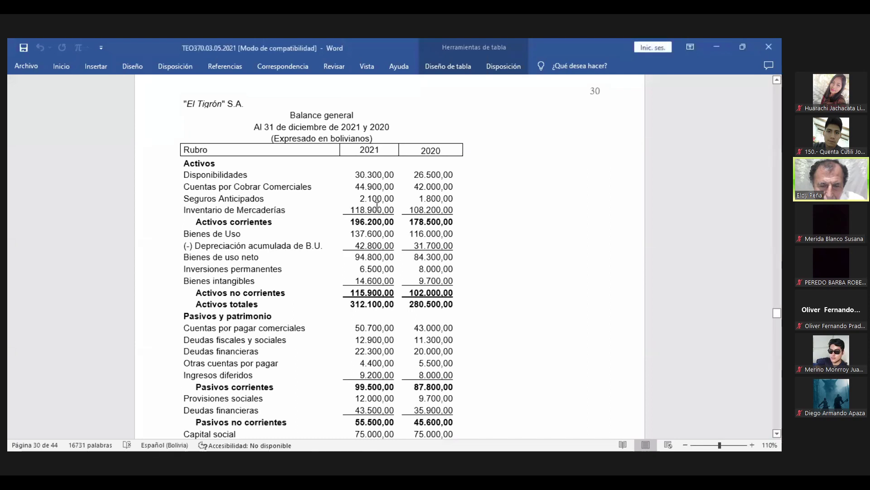
# - Review the "El Tigrón" S.A. exercise in Word, covering the 2021 and 2020 balance sheet, the income statement and the dividends paid
pyautogui.moveTo(368, 175); pyautogui.dragTo(387, 401)
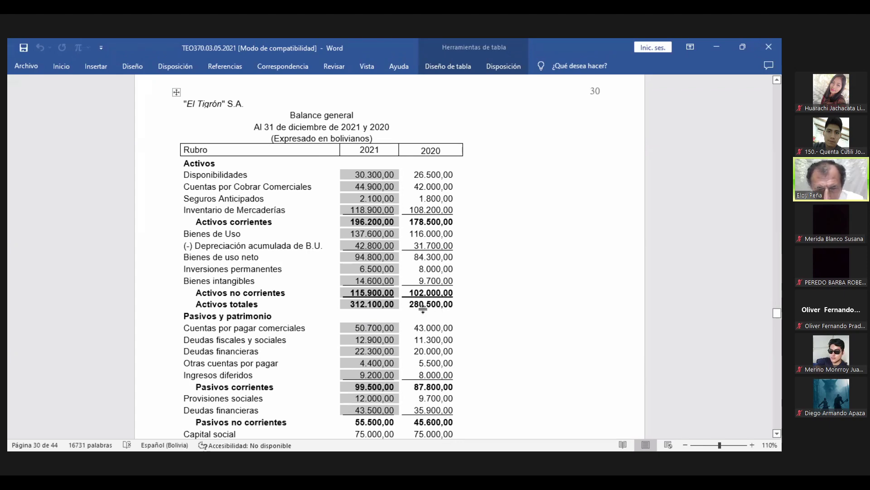
pyautogui.scroll(-5, 423, 309)
pyautogui.scroll(-4, 413, 315)
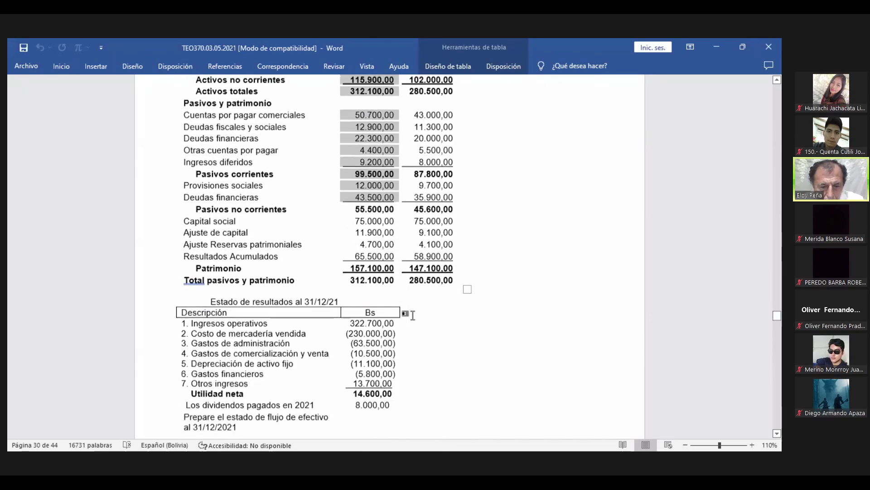
pyautogui.scroll(-2, 413, 315)
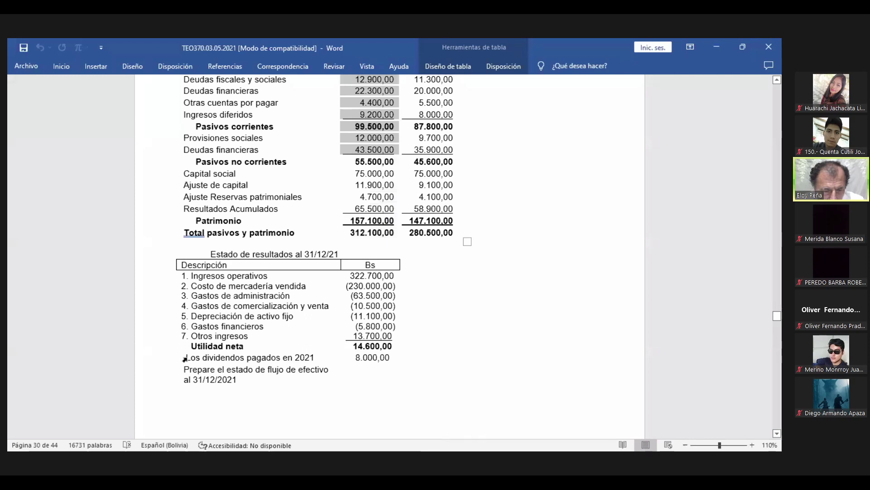
pyautogui.moveTo(185, 359); pyautogui.dragTo(383, 369)
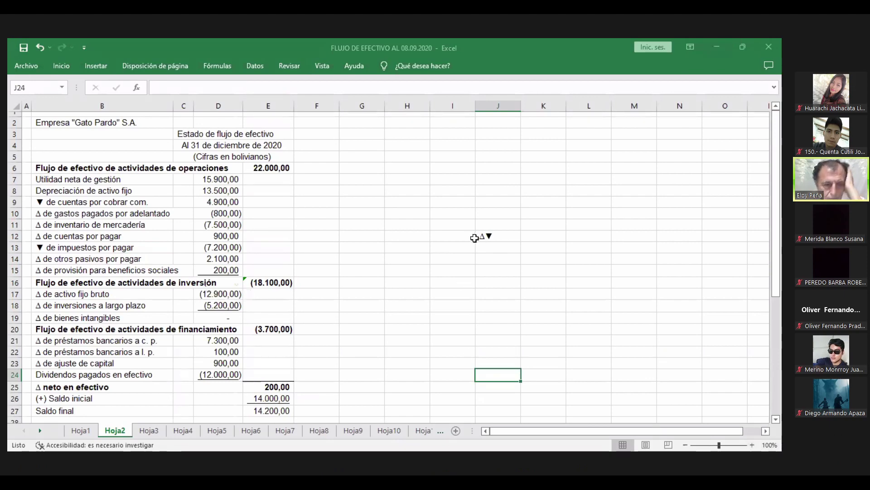
# - Switch to Hoja3 in the Excel workbook and open the unfinished company name in cell B2 for editing
pyautogui.click(150, 431)
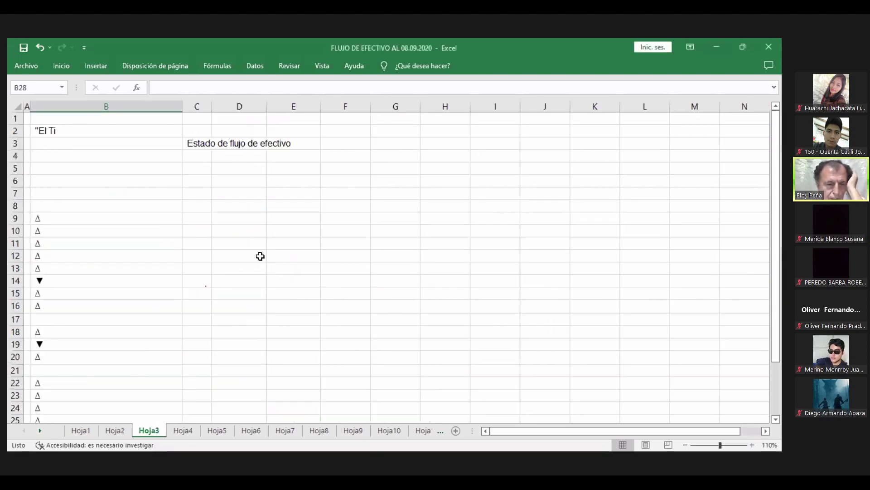
pyautogui.click(48, 131)
pyautogui.doubleClick(48, 131)
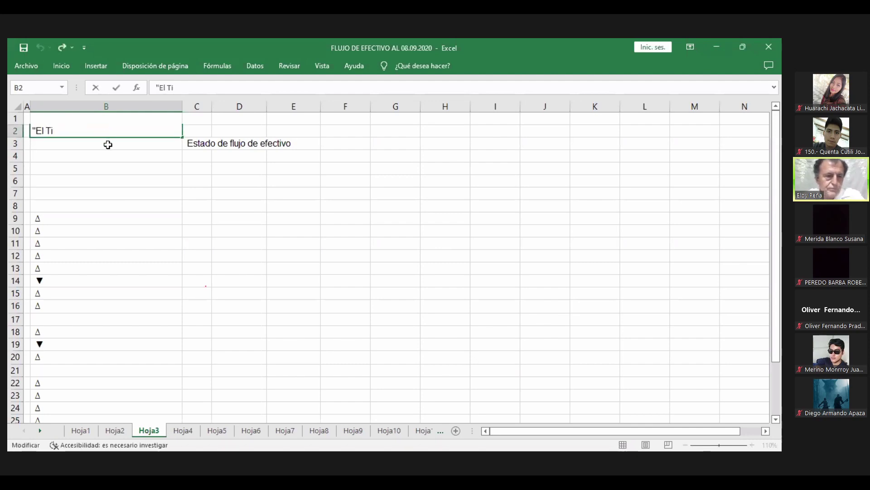
# - Complete the company name in cell B2 so it reads "El Tigron" S.A., with the quotation marks around El Tigron
pyautogui.write('gr')
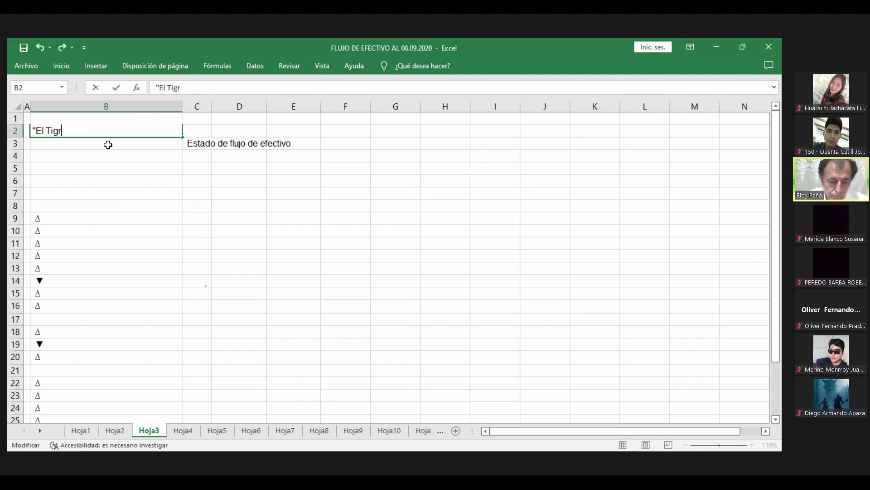
pyautogui.write('on')
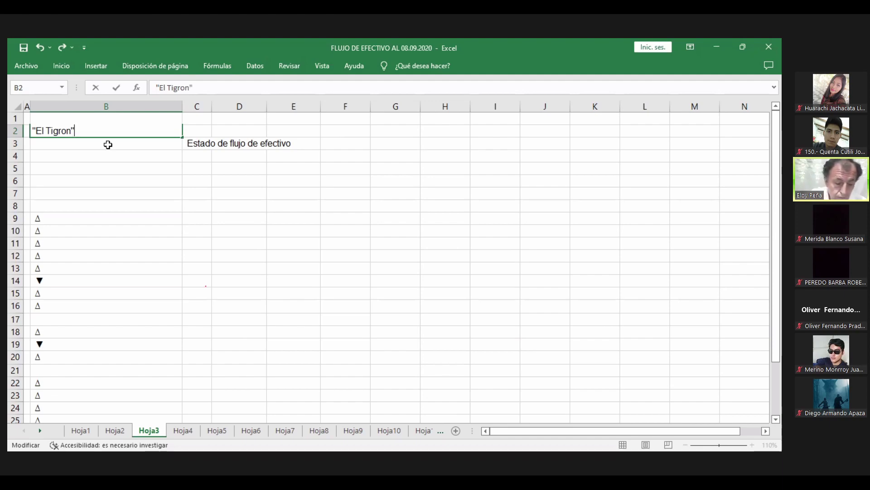
pyautogui.write('S')
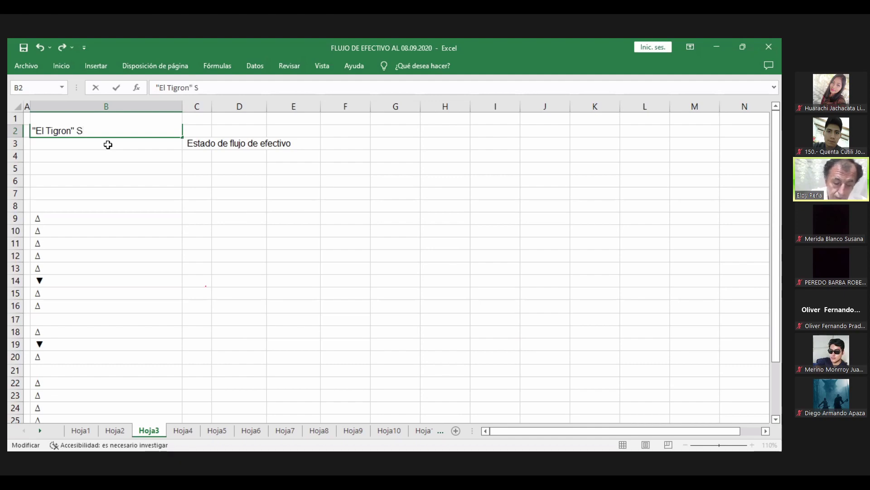
pyautogui.write('.A.')
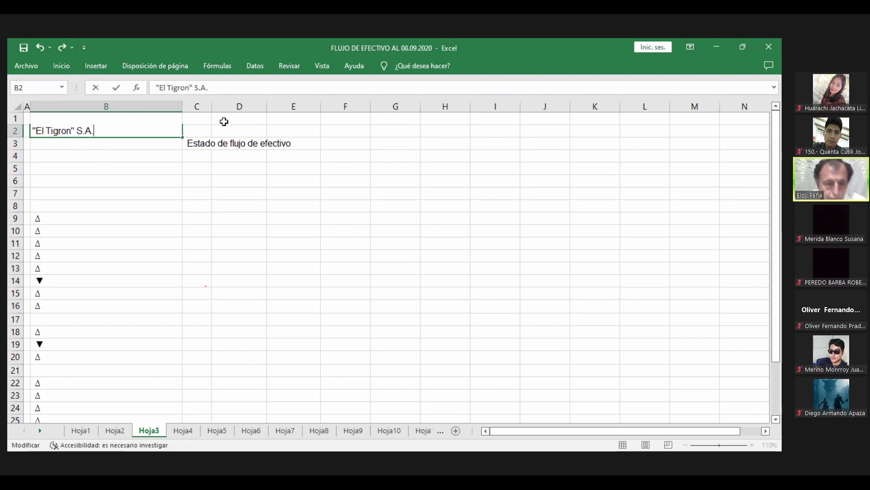
# - Move the statement title one column over by clearing it from C3 and entering "Estado de flujo de efectivo" in D3
pyautogui.moveTo(200, 142); pyautogui.dragTo(307, 142)
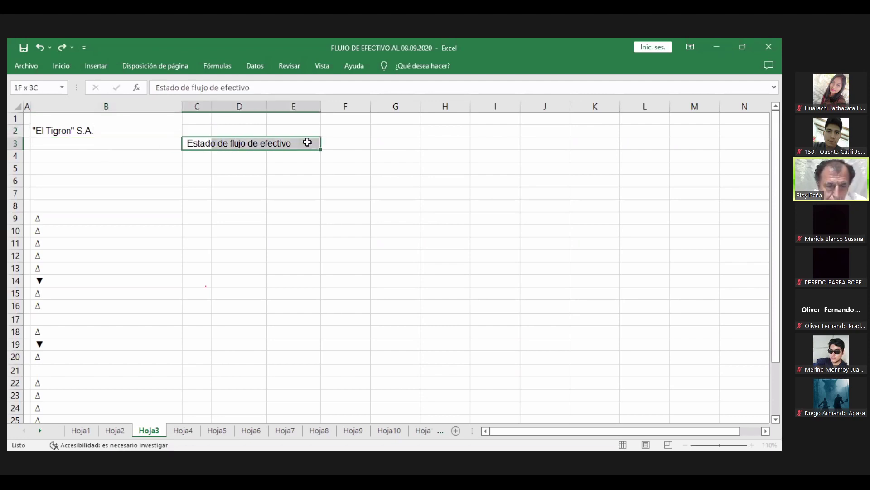
pyautogui.press('BackSpace')
pyautogui.press('Return')
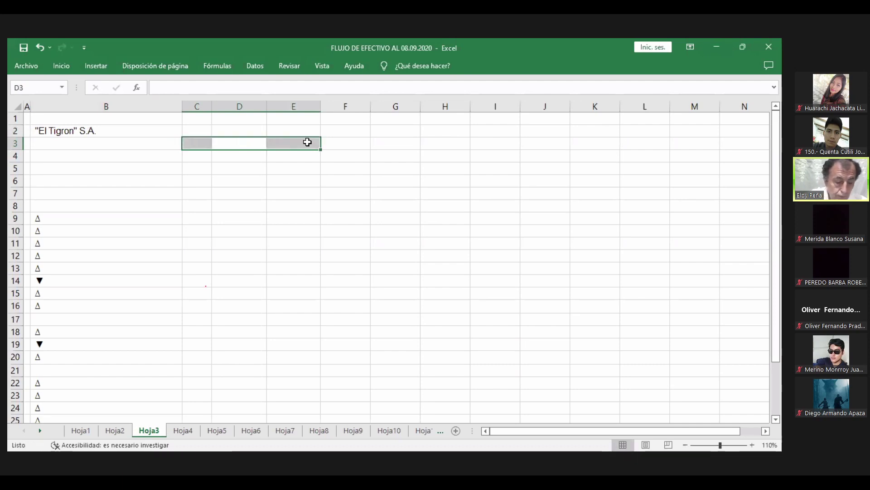
pyautogui.write('Estado de ')
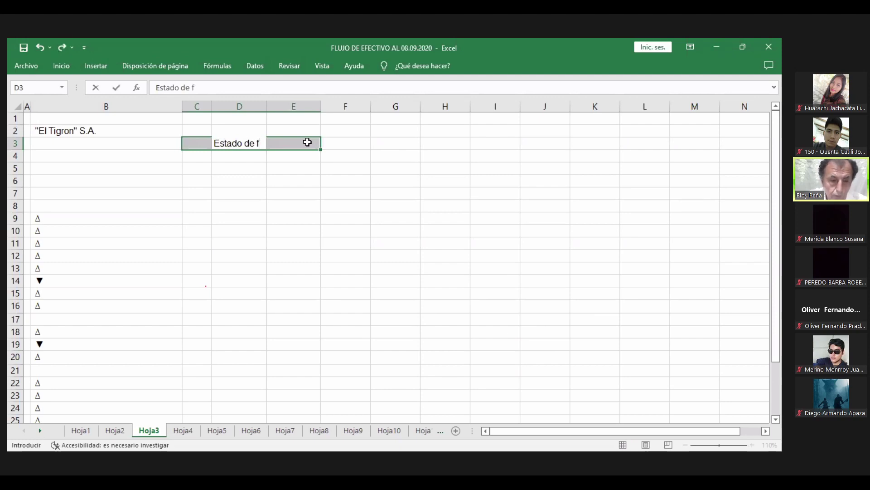
pyautogui.write('flu')
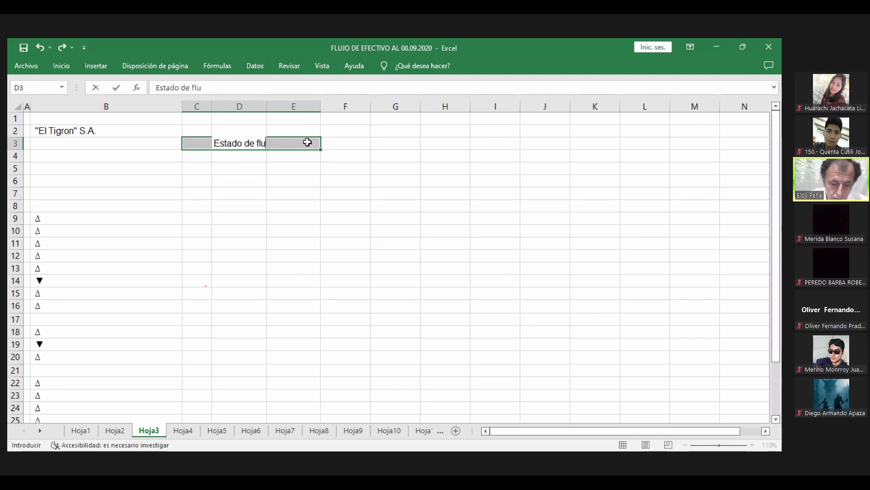
pyautogui.write('jo de ')
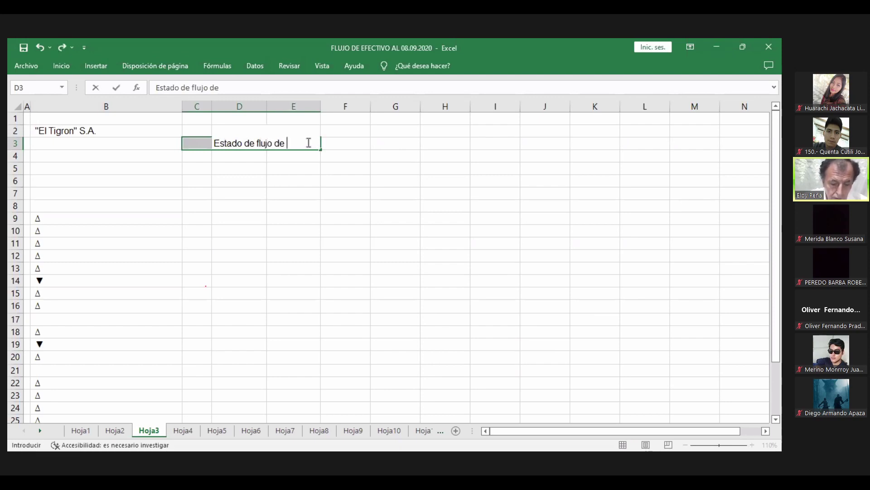
pyautogui.write('efecti')
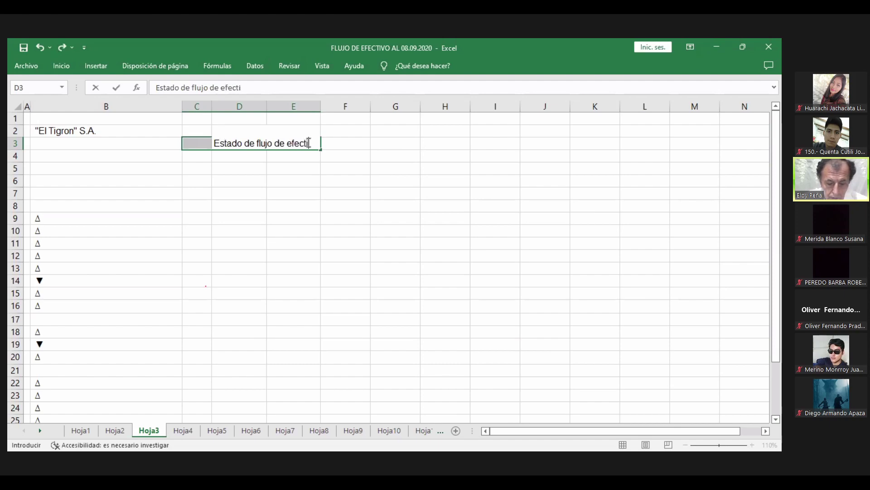
pyautogui.write('vo')
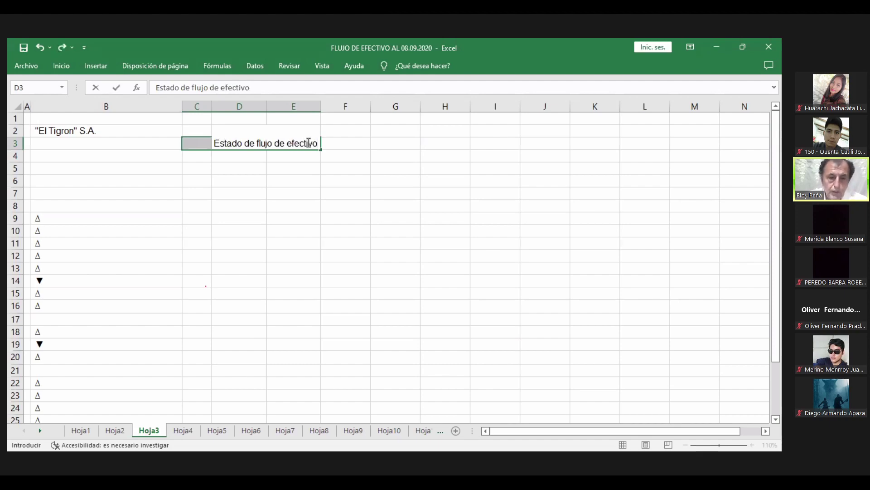
pyautogui.press('Return')
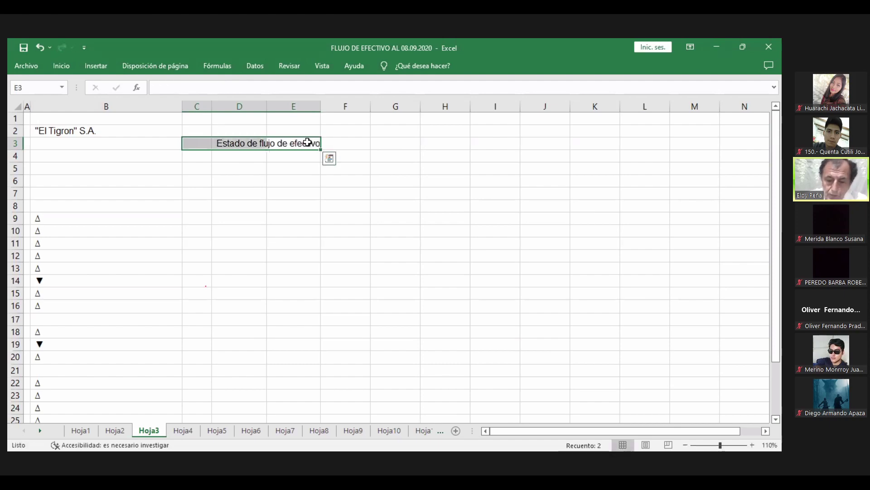
pyautogui.click(350, 213)
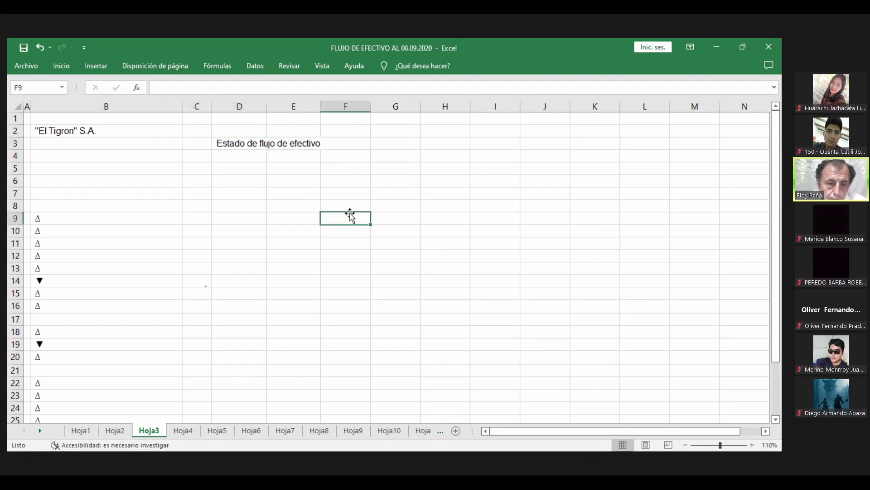
# - Enter the date line "Al 31 de diciembre de 2020" in cell D4, indented with leading spaces
pyautogui.click(232, 157)
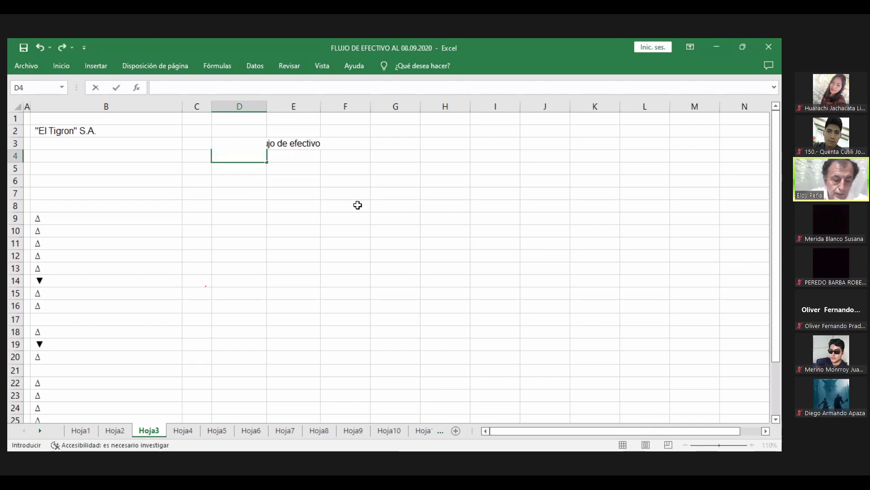
pyautogui.write('A')
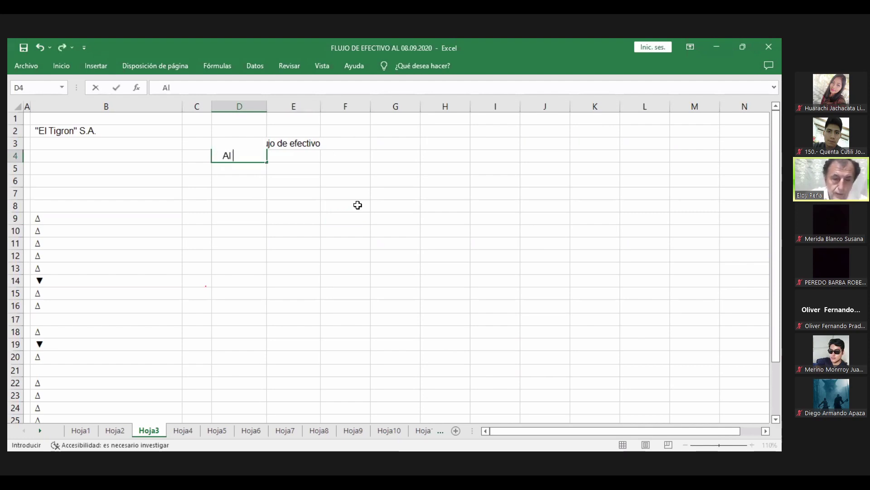
pyautogui.write('l 31')
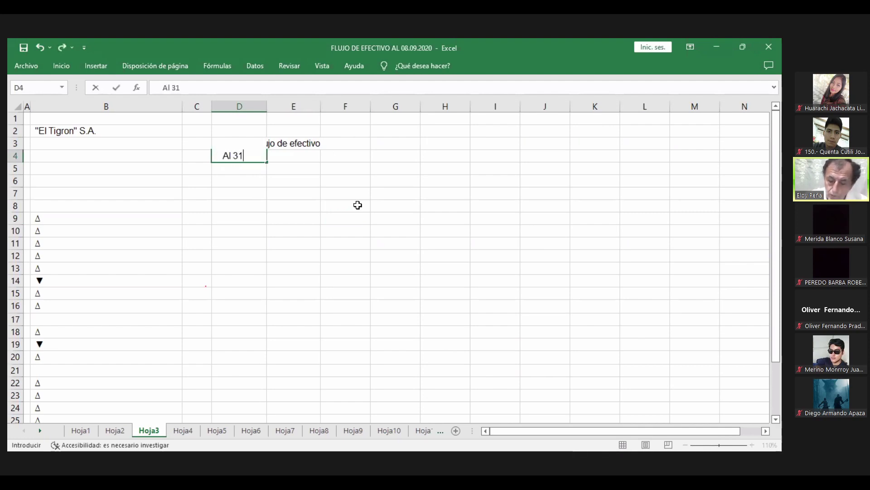
pyautogui.write(' de dic')
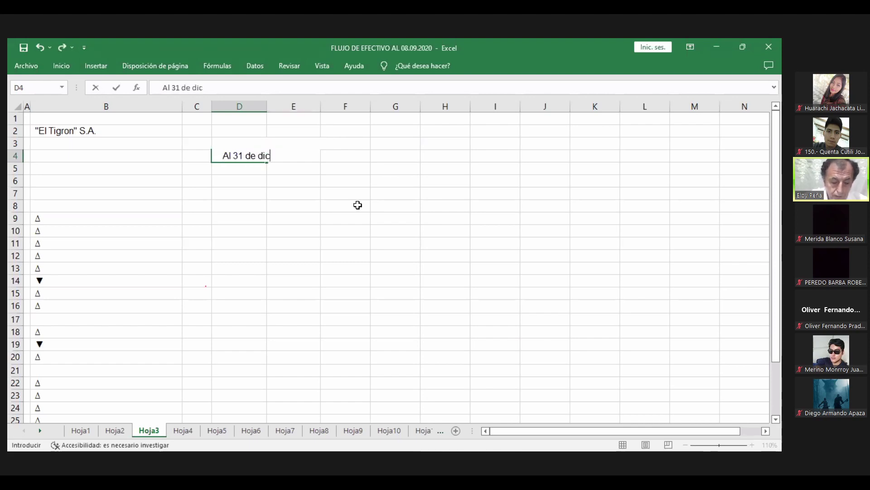
pyautogui.write('iemb')
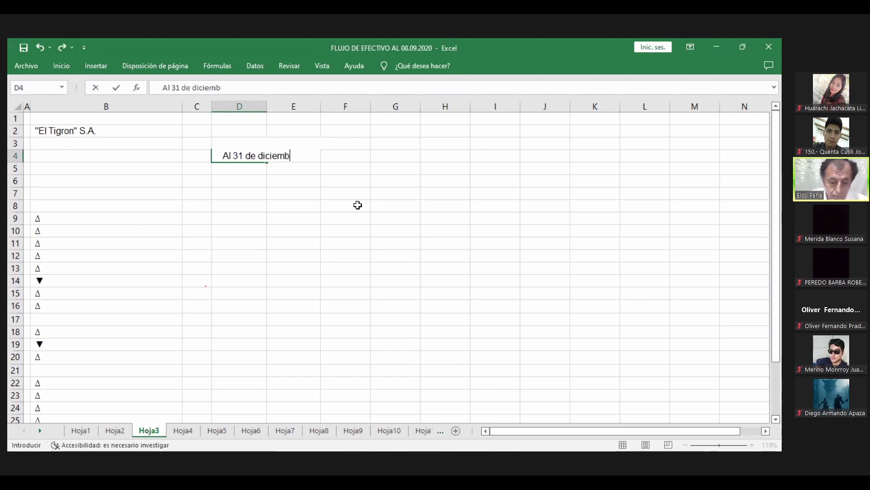
pyautogui.write('re de')
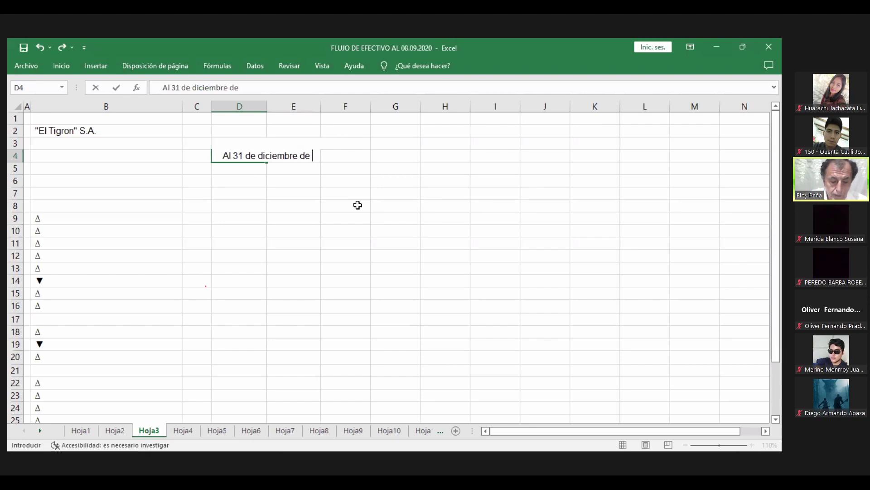
pyautogui.write(' 2020')
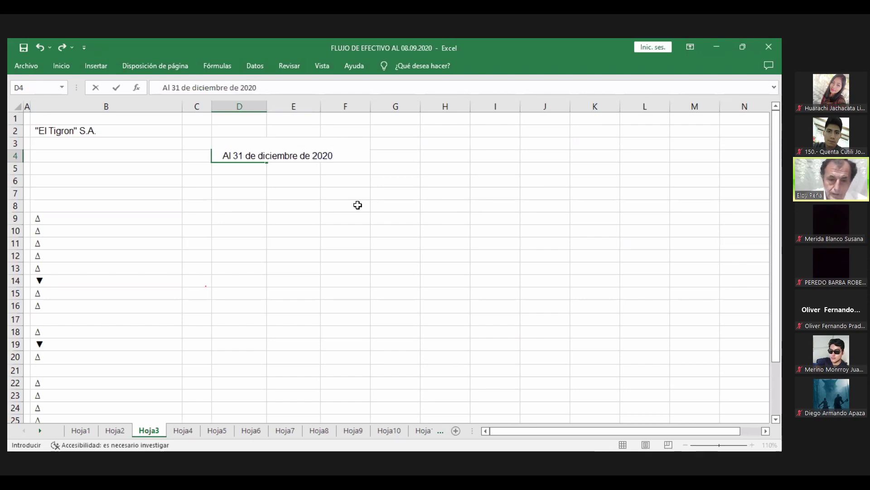
pyautogui.press('Return')
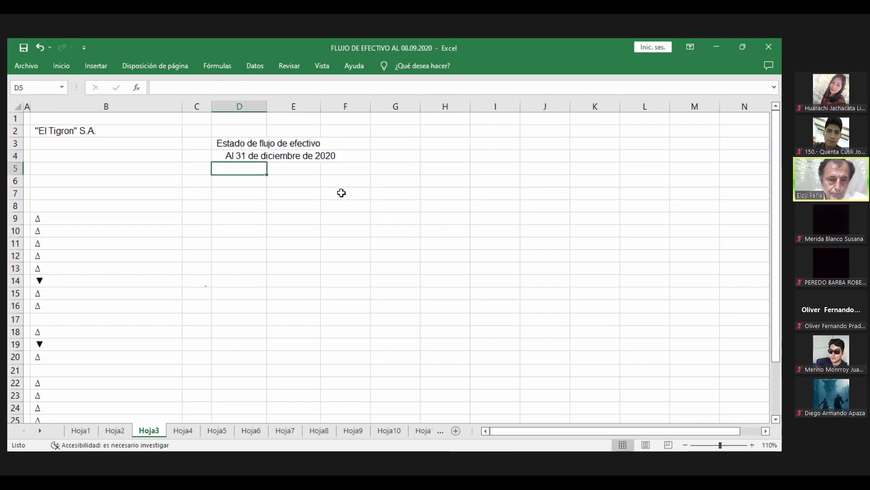
# - Remove the leading spaces before the date line in D4 so it aligns with the title above
pyautogui.click(222, 158)
pyautogui.doubleClick(224, 157)
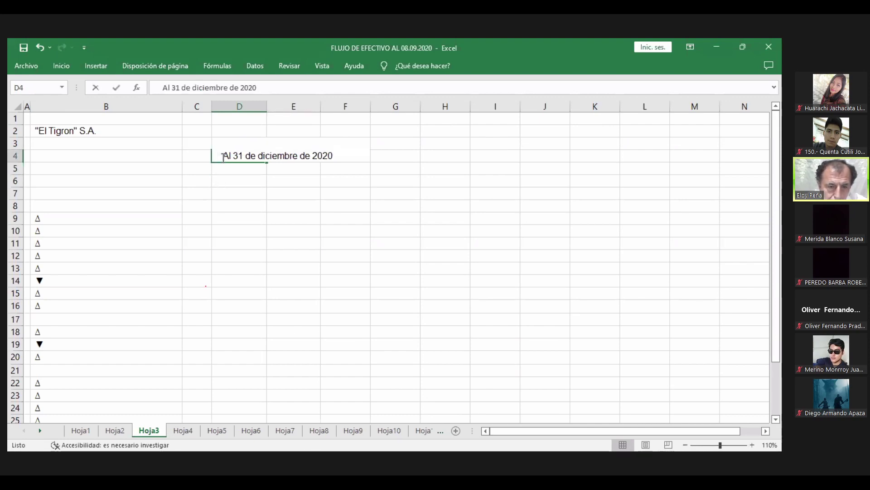
pyautogui.press('Delete')
pyautogui.press('Delete')
pyautogui.press('Delete')
pyautogui.press('Delete')
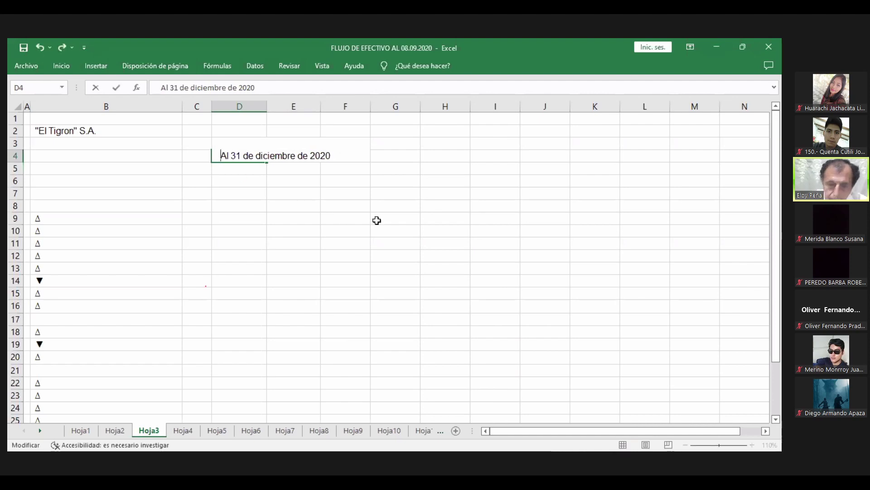
pyautogui.press('Return')
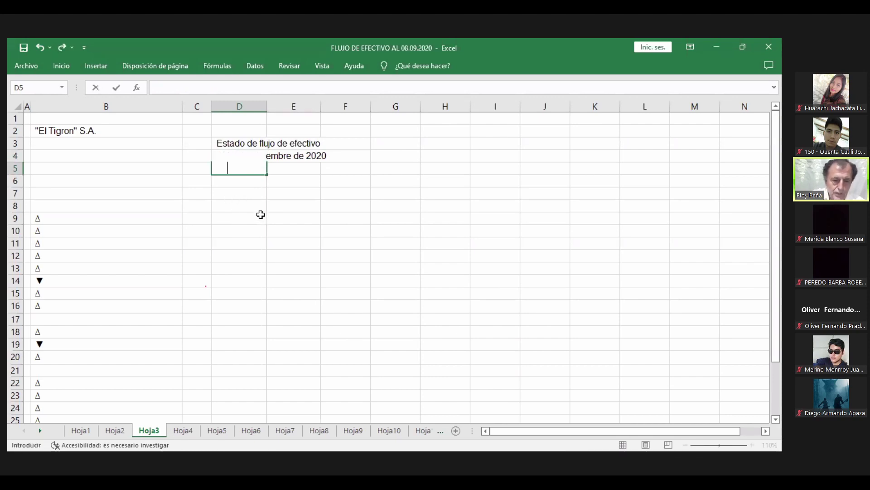
# - Enter the currency note "(Cifras en bolivianos)" in cell D5, indented with leading spaces under the date line
pyautogui.write('(')
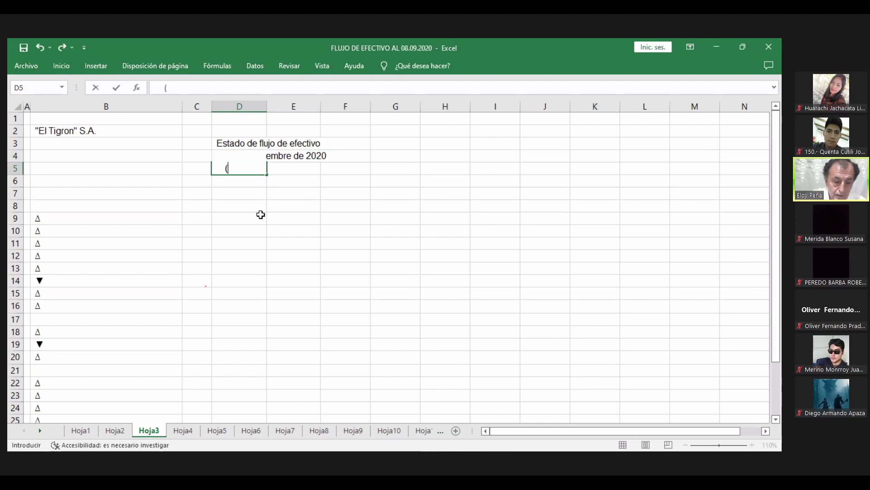
pyautogui.write('Cif')
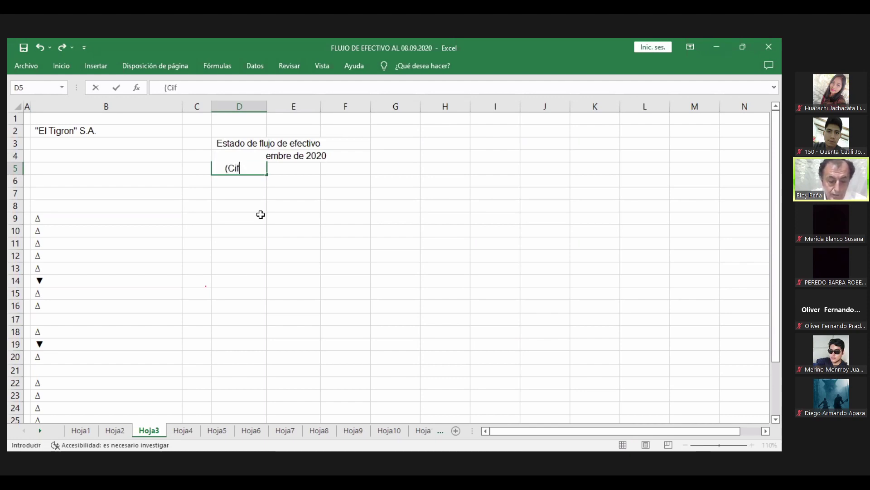
pyautogui.write('ras e')
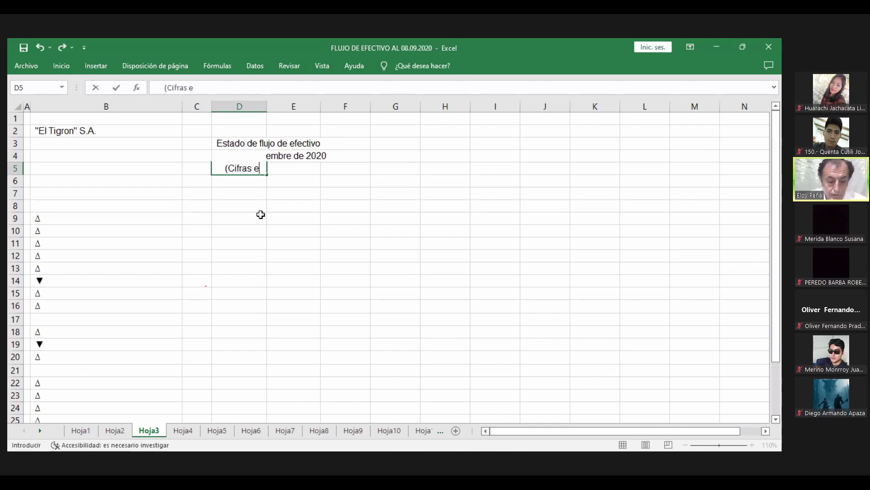
pyautogui.write('n boli')
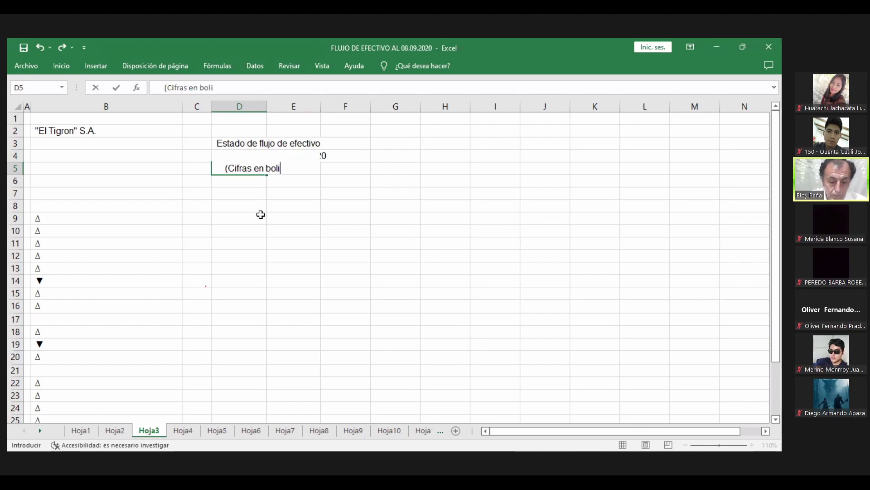
pyautogui.write('viano')
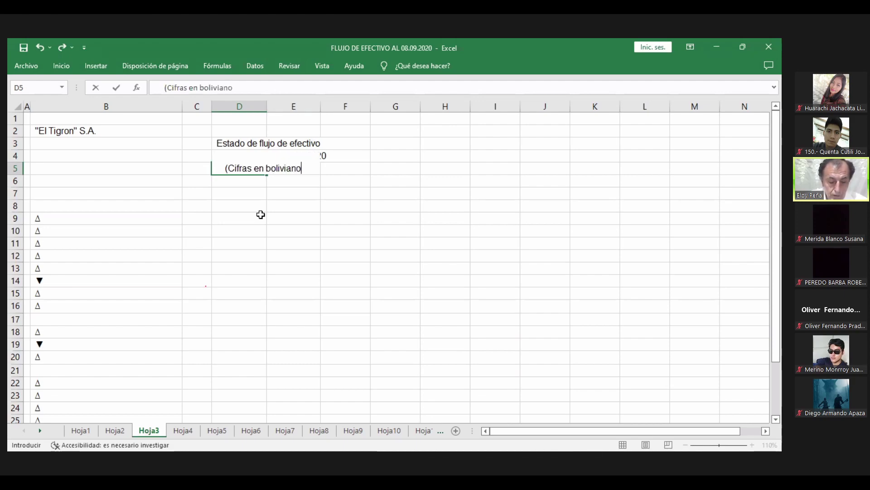
pyautogui.write('s)')
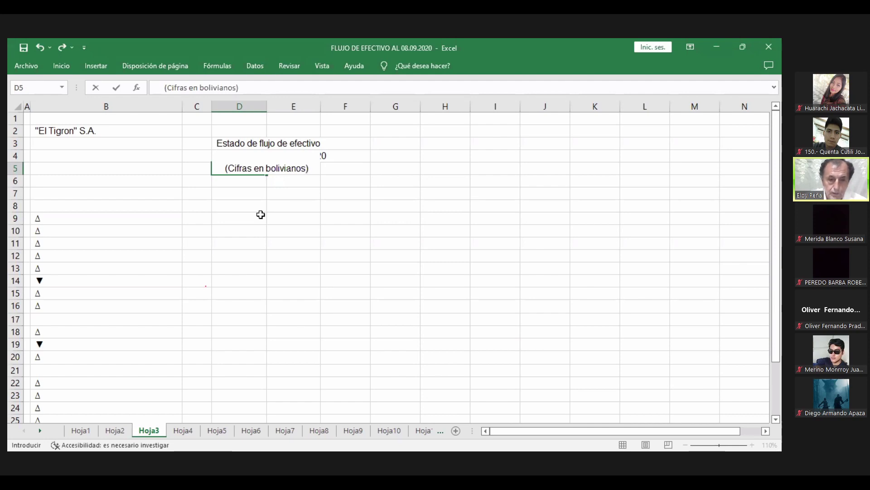
pyautogui.press('Return')
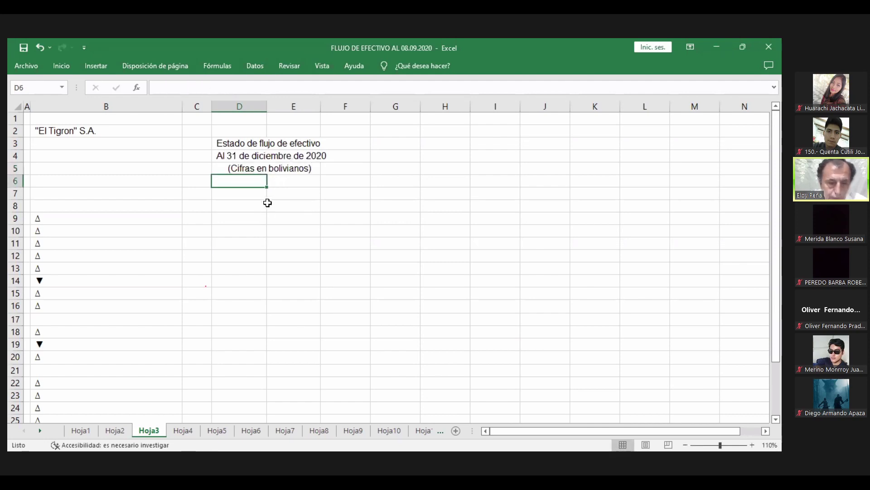
# - Enter the section heading "Flujo de efectivo de actividades de operaciones" in cell B6
pyautogui.click(54, 180)
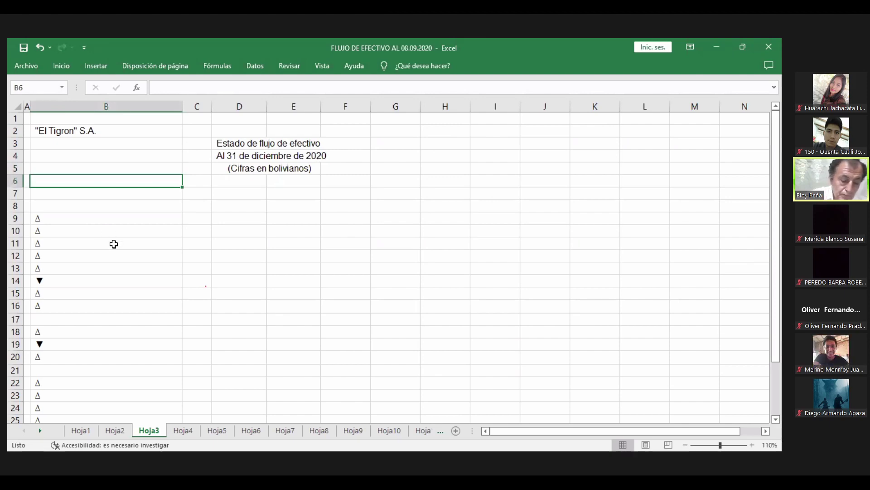
pyautogui.write('Flu')
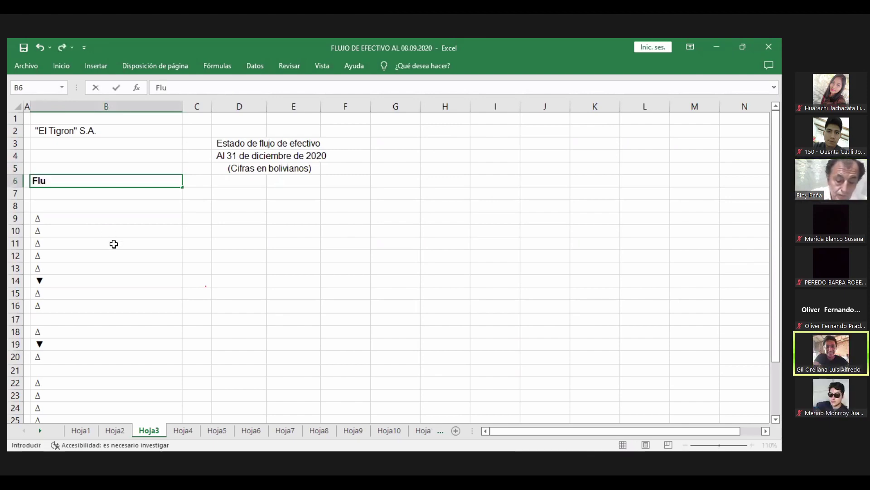
pyautogui.write('j')
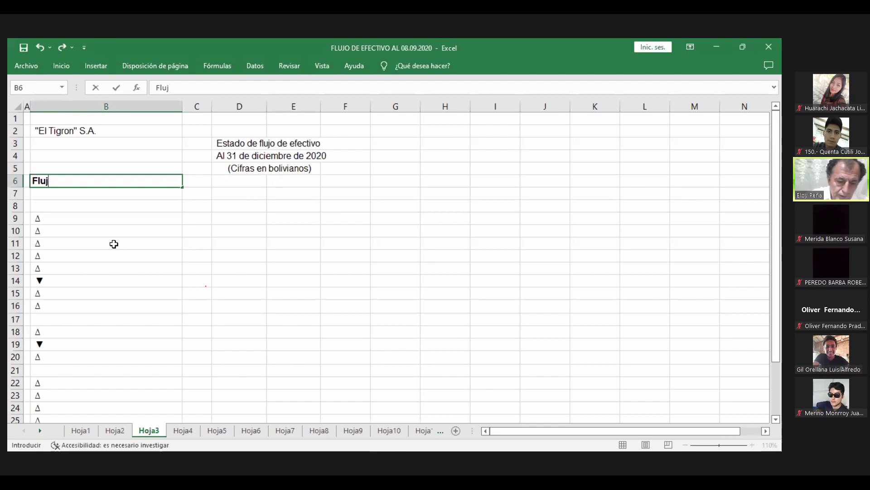
pyautogui.write('o de ef')
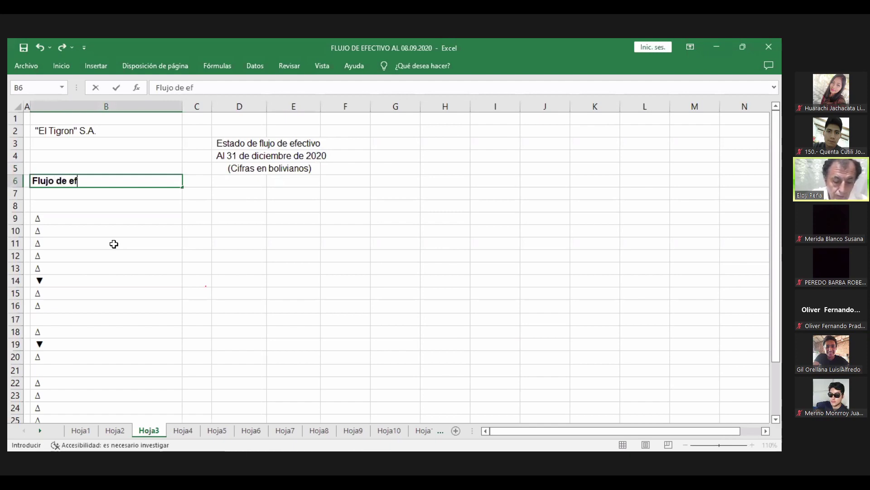
pyautogui.write('ectivo ')
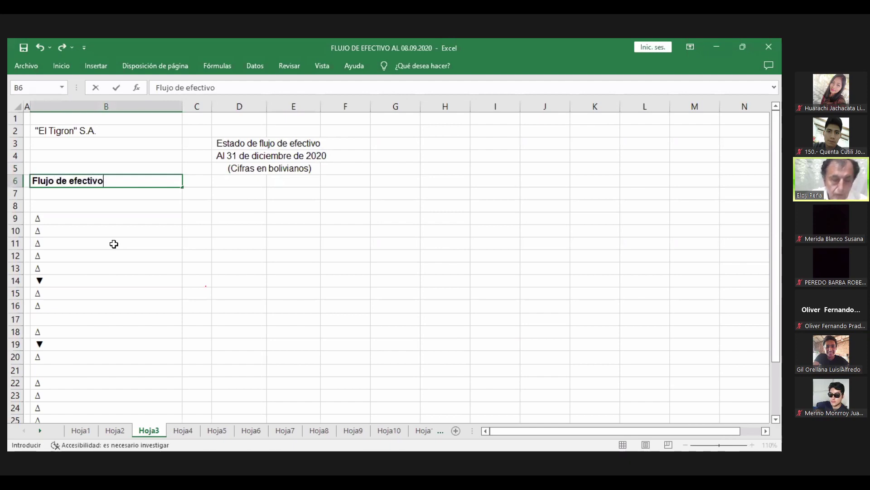
pyautogui.write('de ')
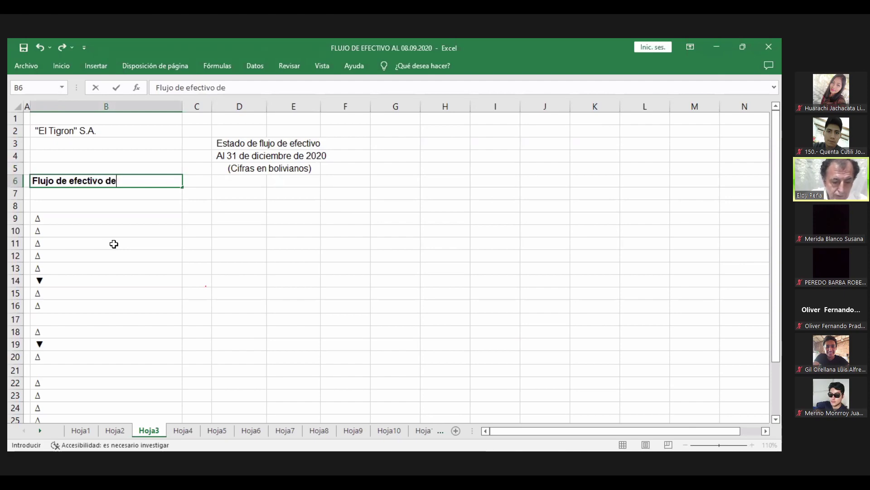
pyautogui.write('acti')
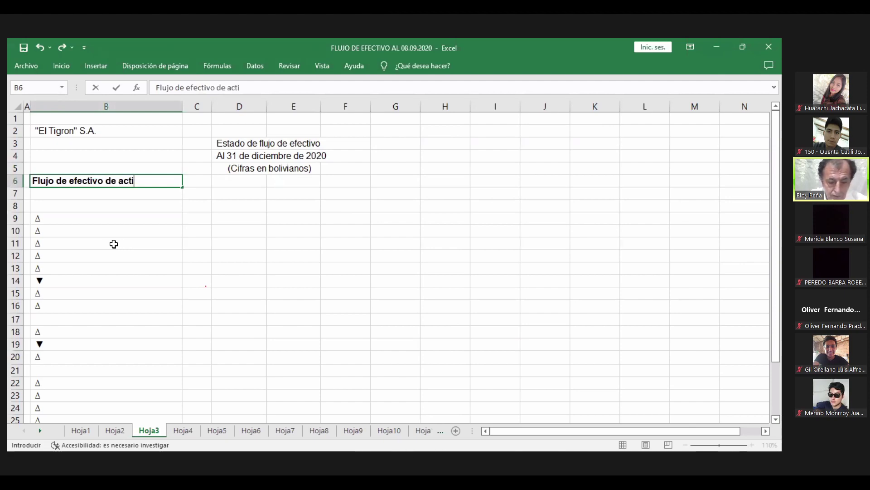
pyautogui.write('vidades')
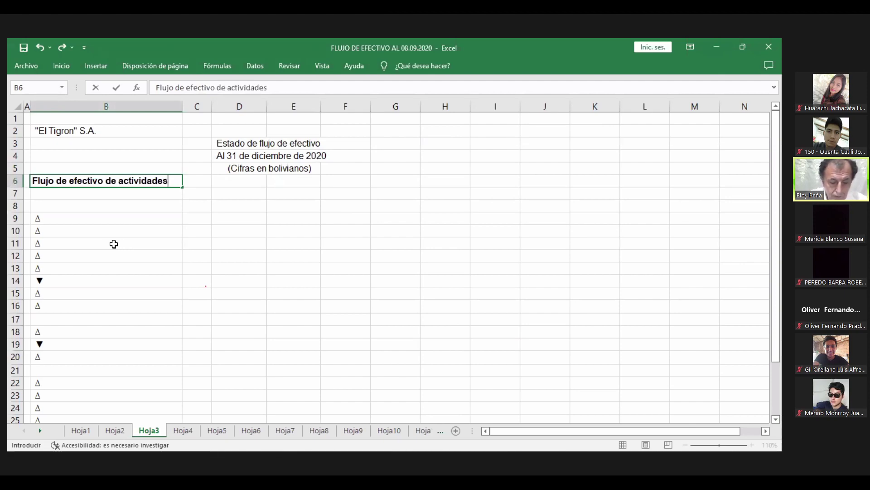
pyautogui.write(' de ope')
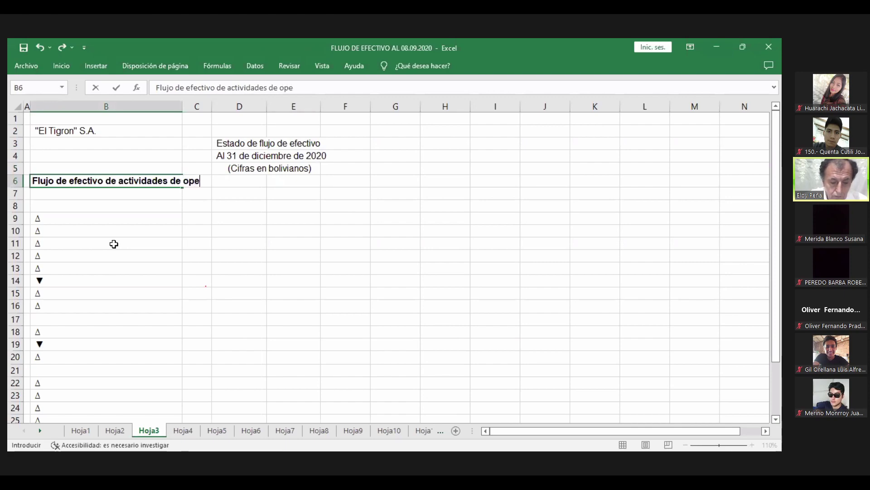
pyautogui.write('racio')
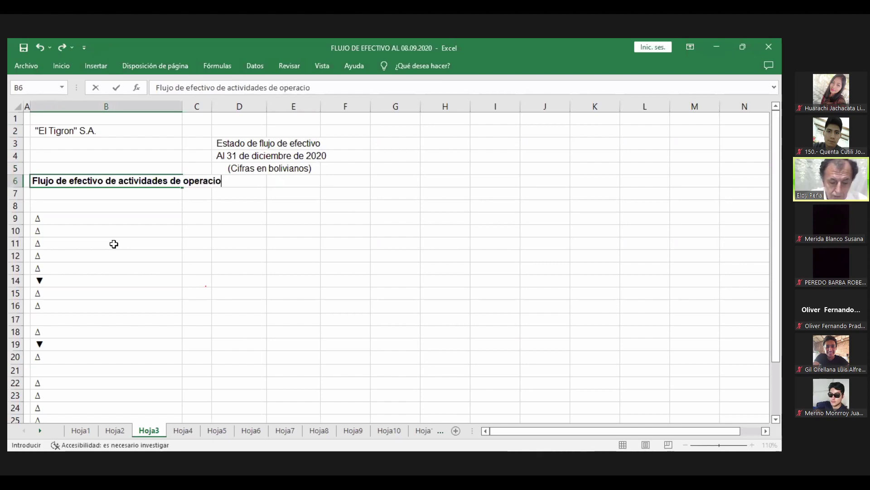
pyautogui.write('nes')
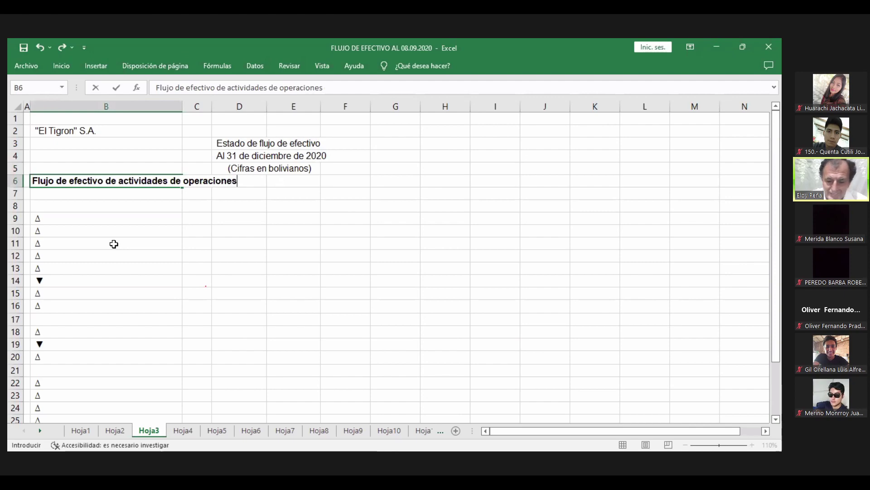
pyautogui.press('Return')
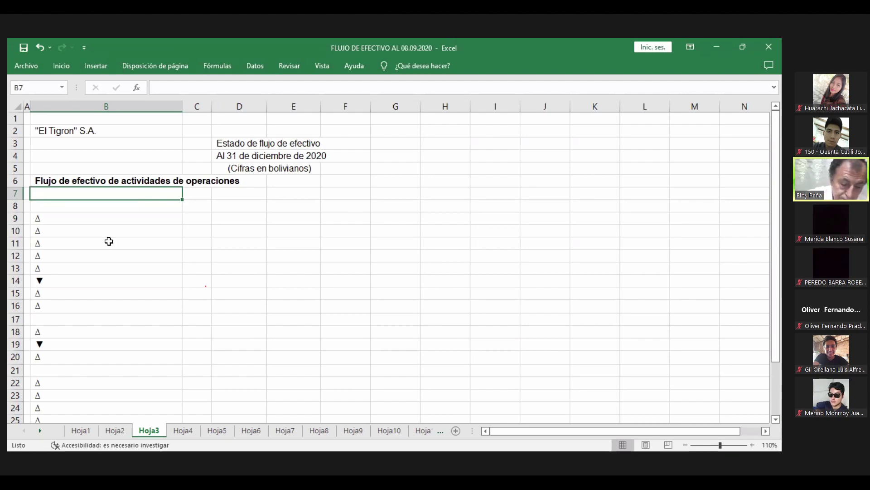
# - Add the line "Utilidad de gestión" in cell B7 with the amount 14600 in D7
pyautogui.write('Ut')
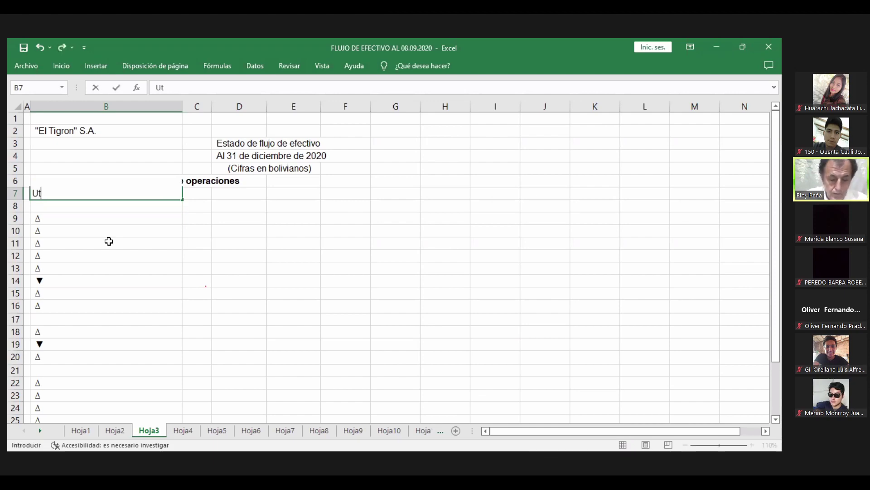
pyautogui.write('ilidade')
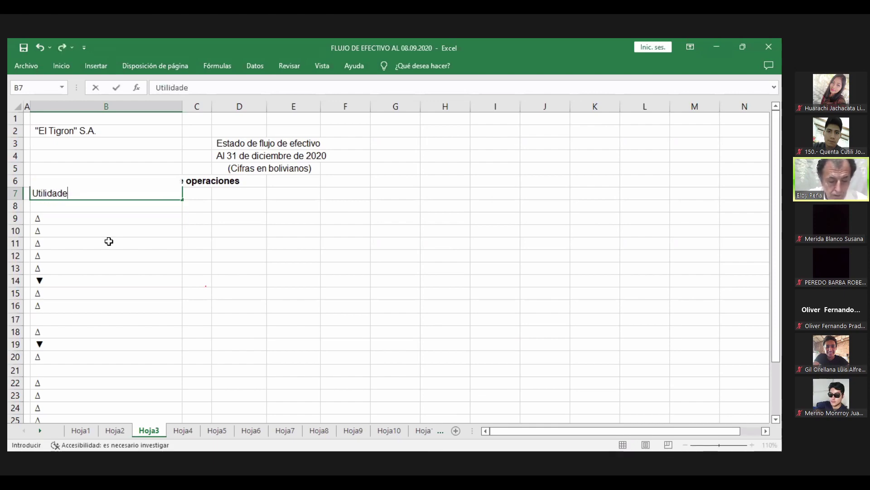
pyautogui.press('BackSpace')
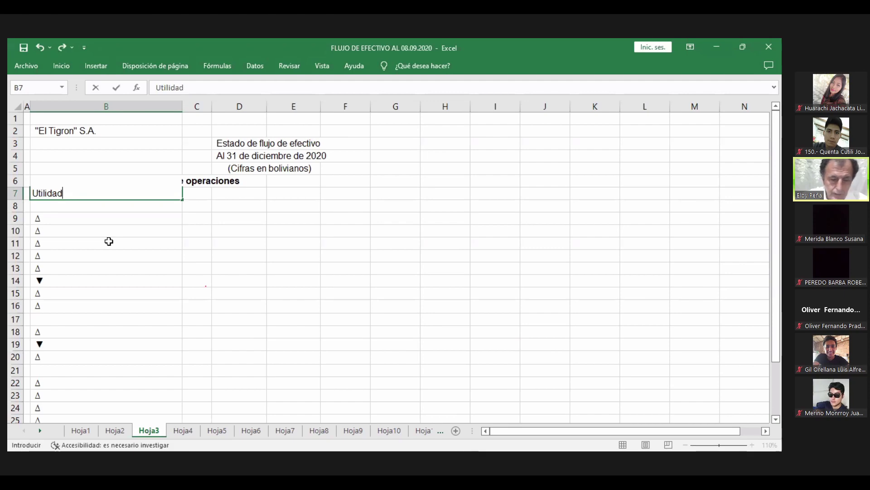
pyautogui.write('de ')
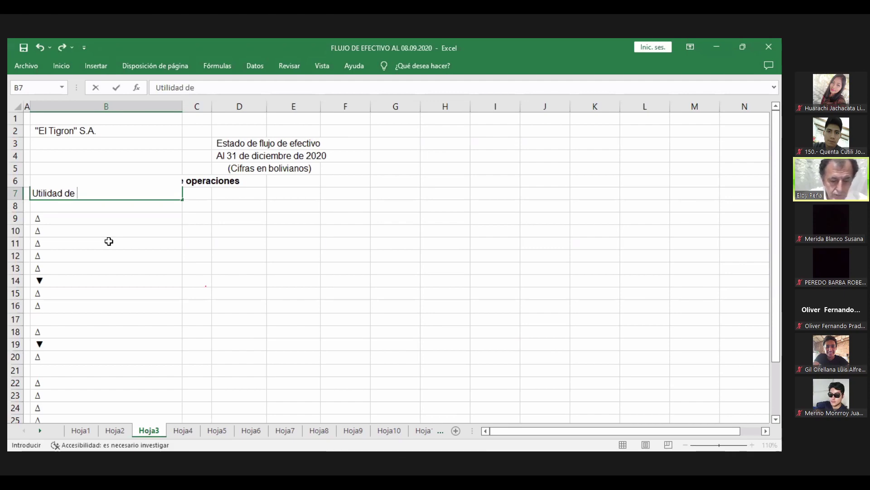
pyautogui.write('gesti')
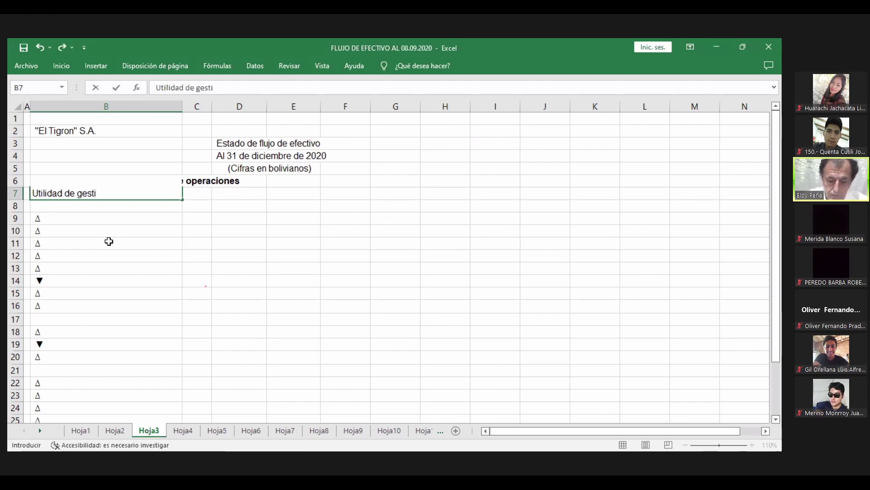
pyautogui.write('ón')
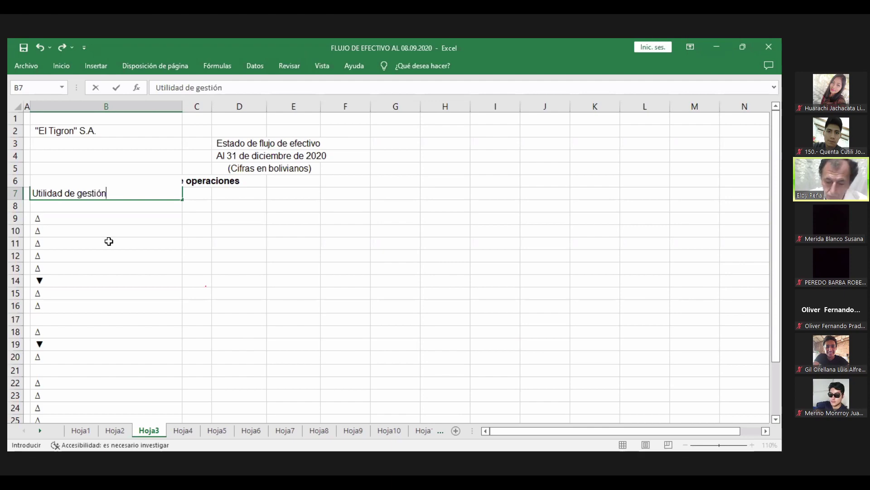
pyautogui.press('Tab')
pyautogui.press('Tab')
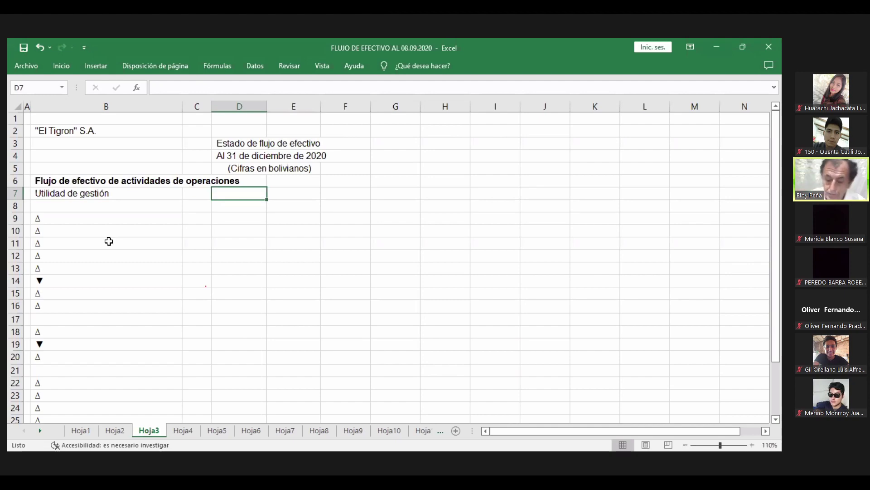
pyautogui.write('14600')
pyautogui.press('Return')
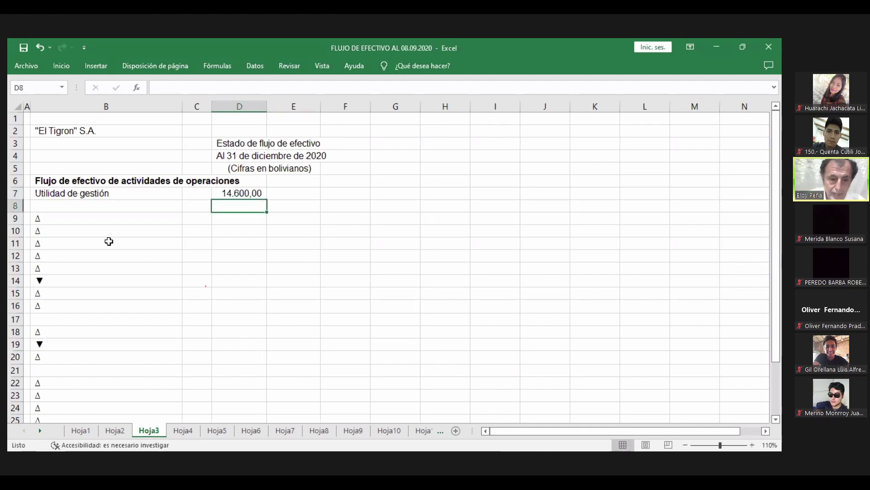
# - Add the line "Depreciación de activo fijo" in cell B8 with the amount 11100 in D8
pyautogui.press('Left')
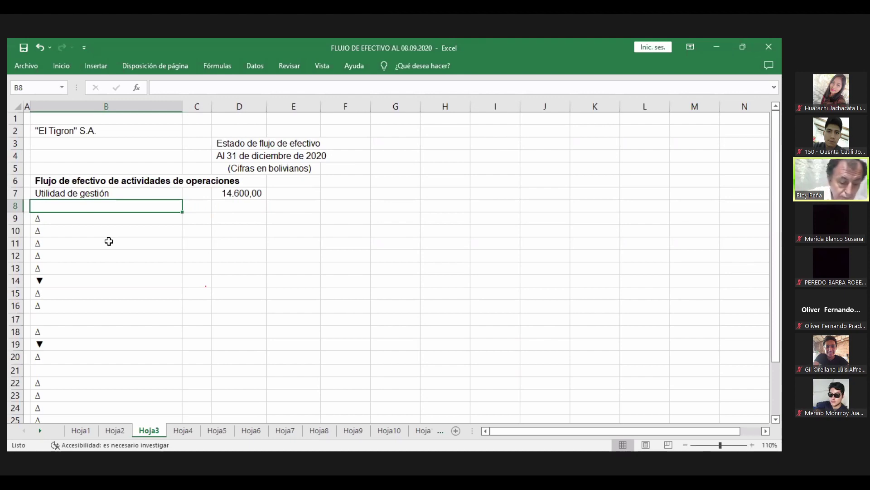
pyautogui.write('Depr')
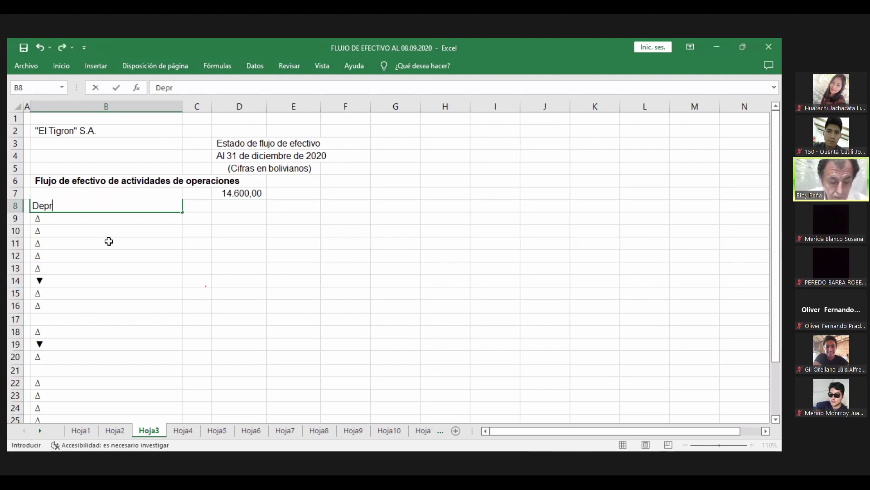
pyautogui.write('eciaci')
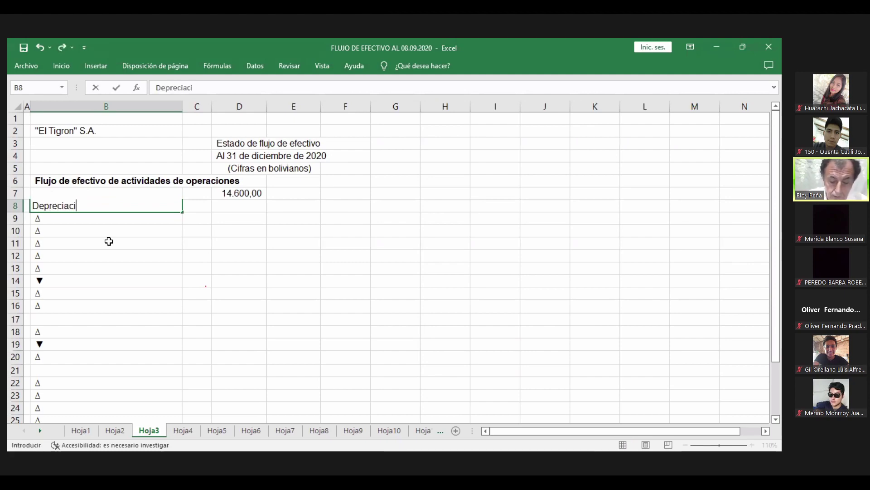
pyautogui.write('ón')
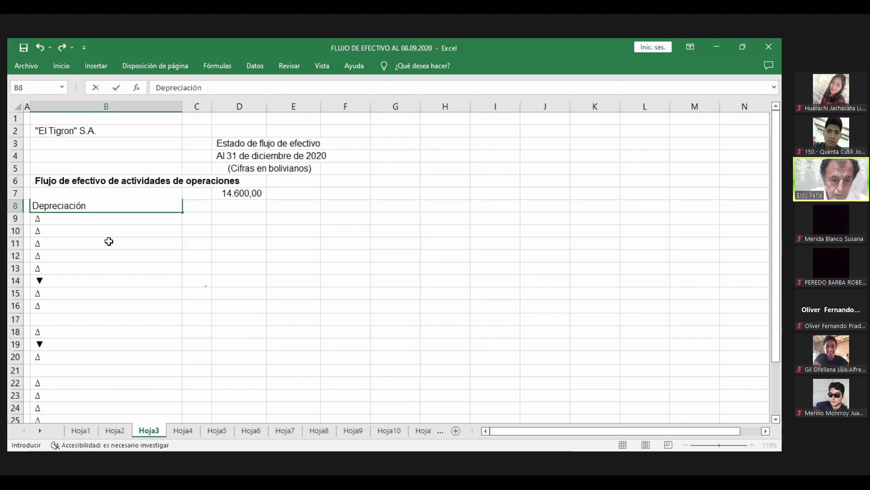
pyautogui.write(' de act')
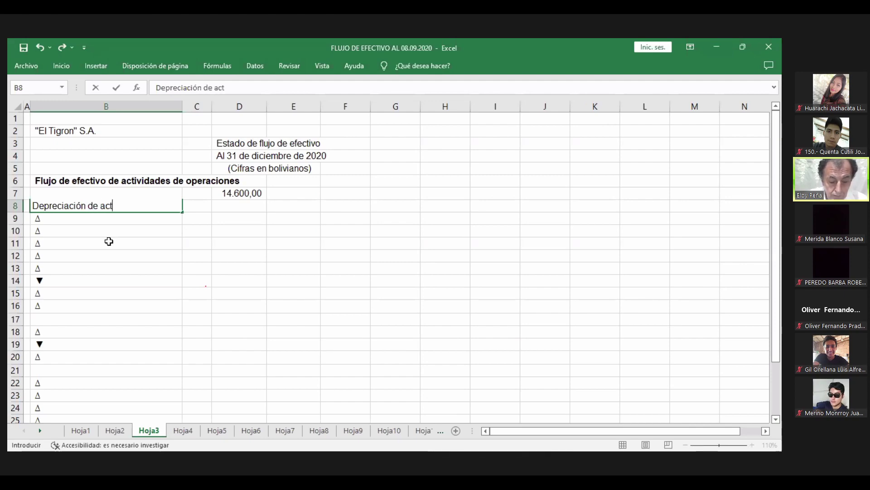
pyautogui.write('ivo fijo')
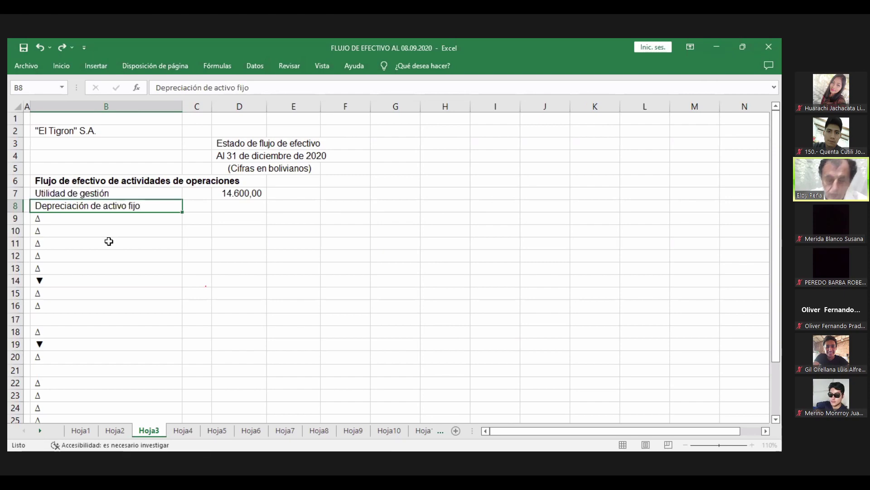
pyautogui.press('Tab')
pyautogui.press('Tab')
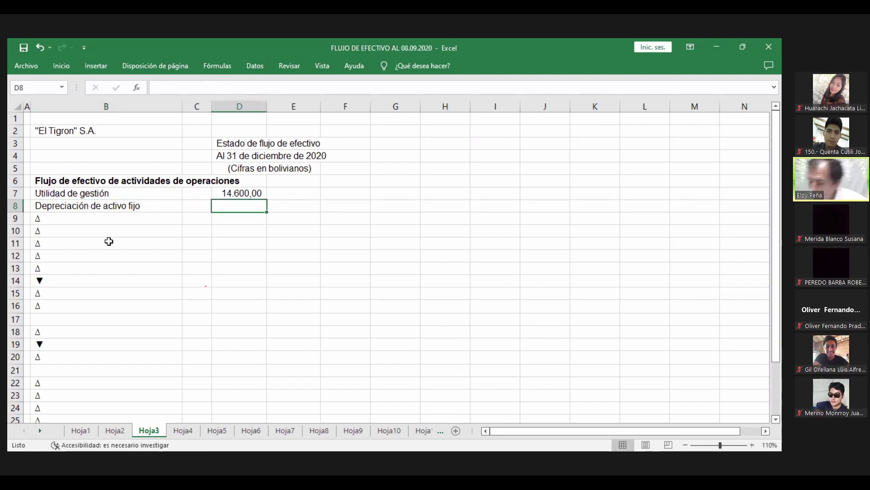
pyautogui.write('110')
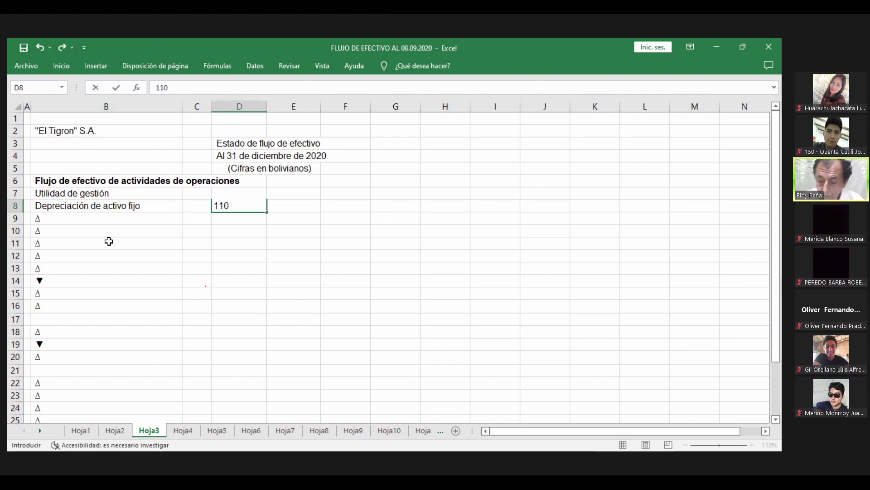
pyautogui.press('BackSpace')
pyautogui.write('100')
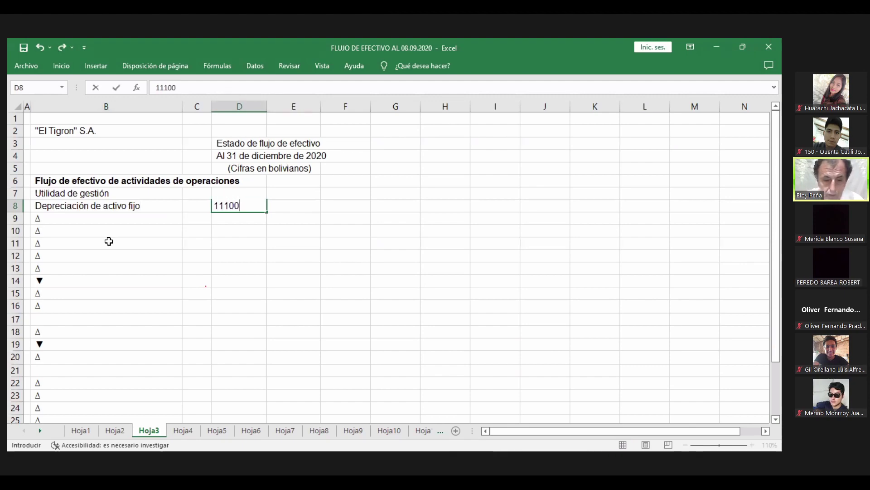
pyautogui.press('Return')
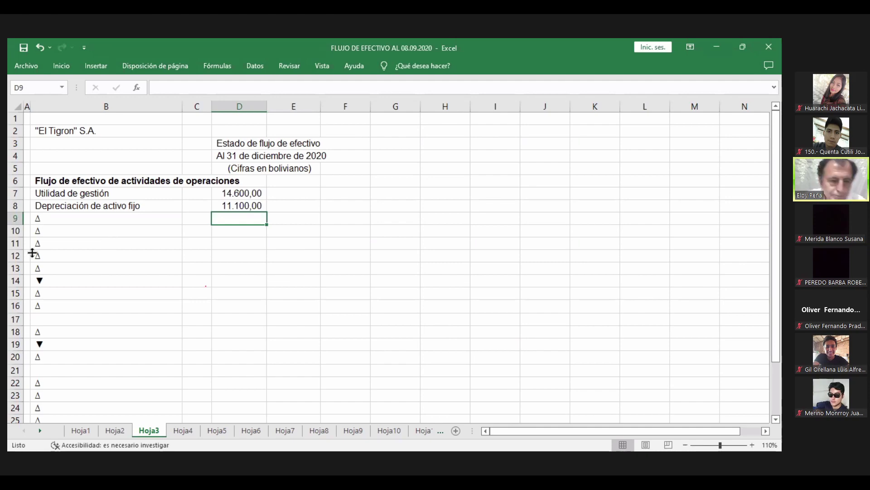
pyautogui.doubleClick(57, 223)
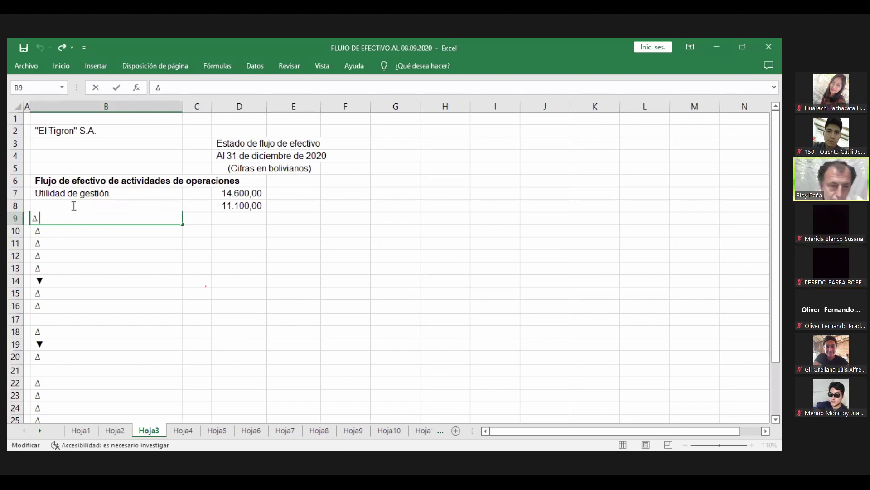
pyautogui.moveTo(115, 277); pyautogui.dragTo(109, 267)
pyautogui.hotkey('ctrl', 'v')
pyautogui.moveTo(90, 220); pyautogui.dragTo(91, 308)
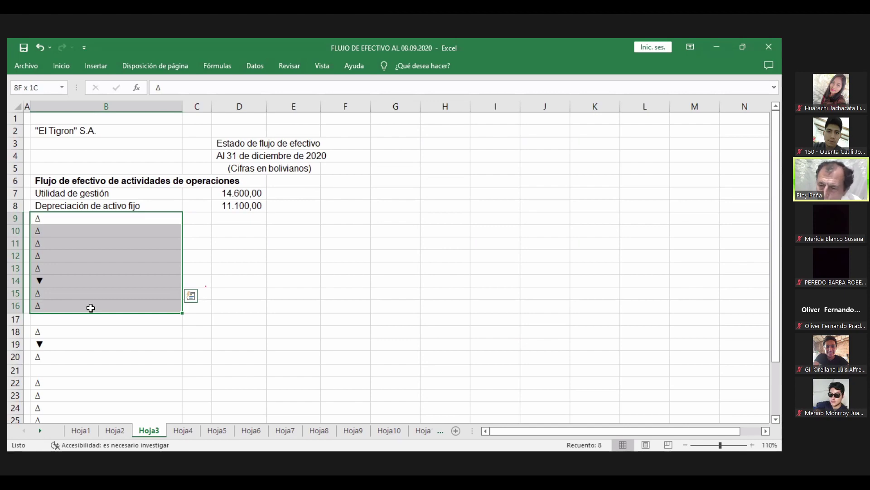
pyautogui.moveTo(90, 308); pyautogui.dragTo(91, 308)
pyautogui.click(66, 219)
pyautogui.hotkey('ctrl', 'z')
# - Complete the label in cell B9 after the Δ symbol so it reads "Δ de cuentas por cobrar comerc."
pyautogui.doubleClick(66, 219)
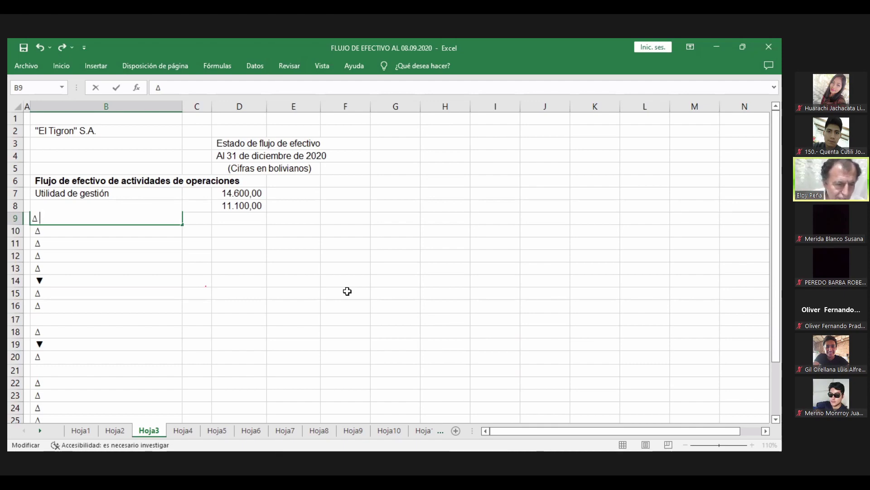
pyautogui.write('de ')
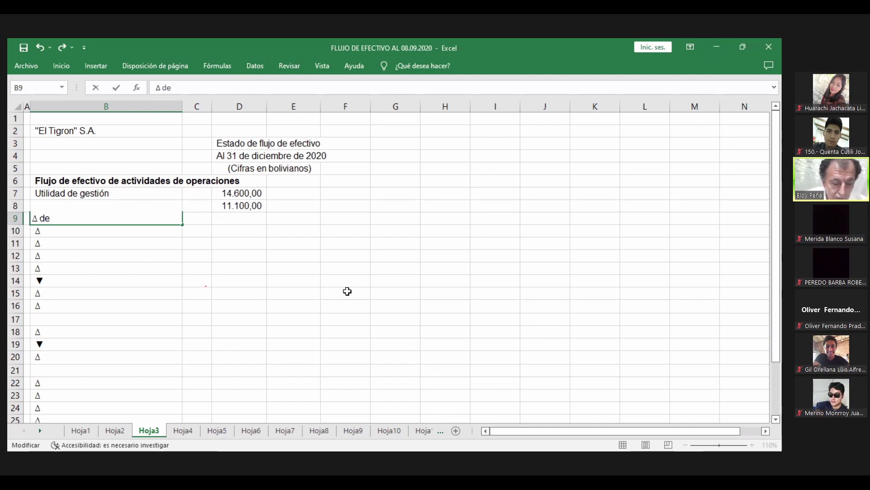
pyautogui.write('cuentas')
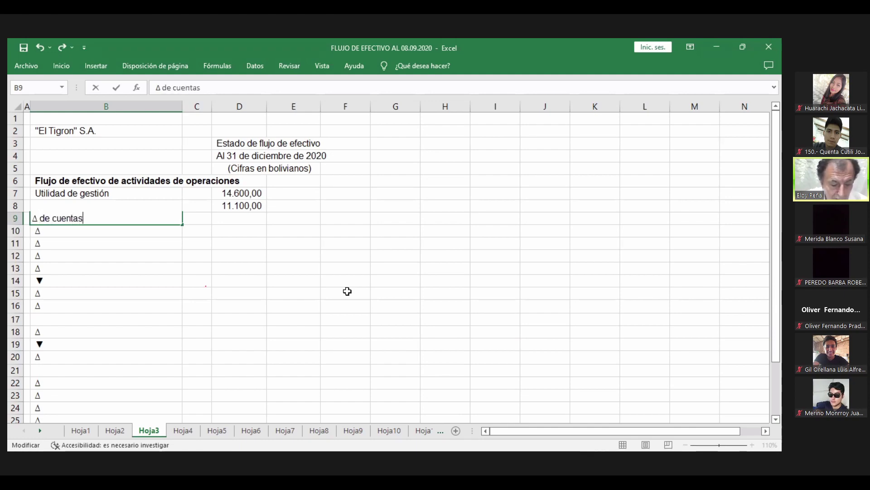
pyautogui.write(' por ')
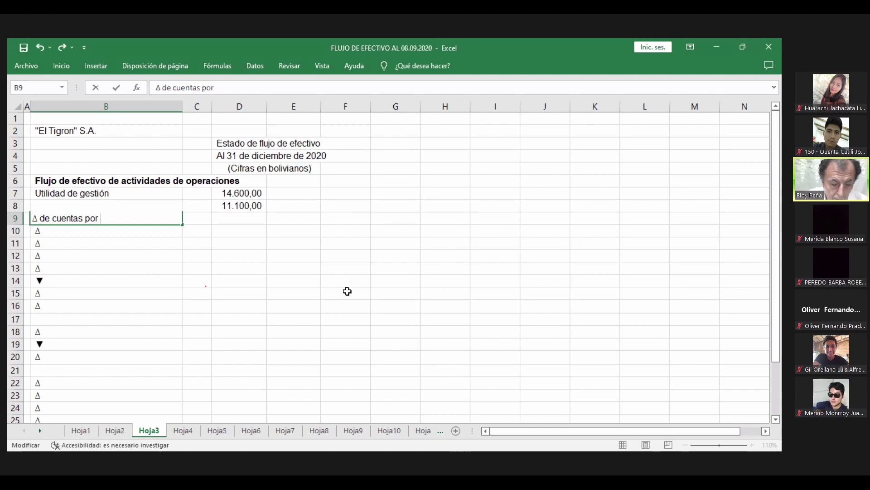
pyautogui.write('cobrar')
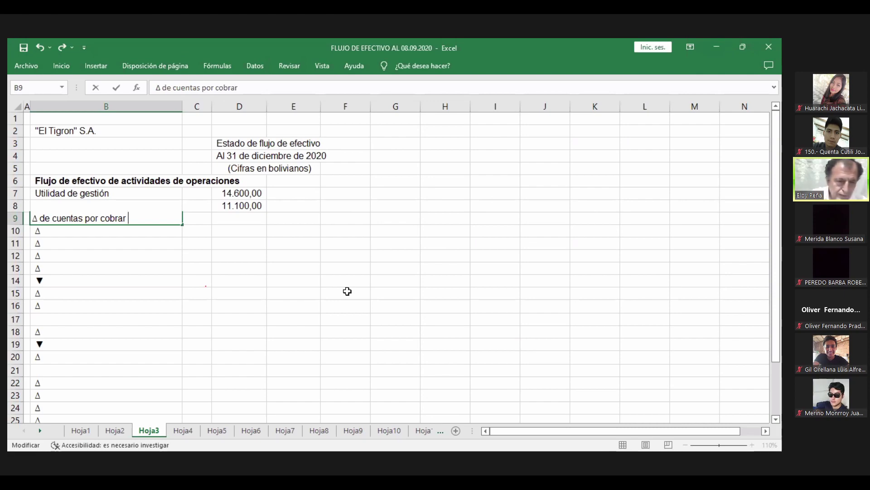
pyautogui.write(' come')
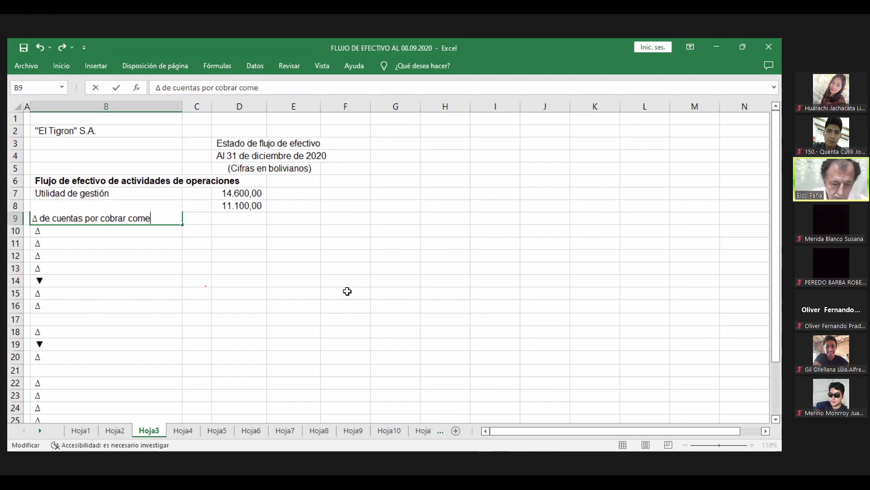
pyautogui.write('rc.')
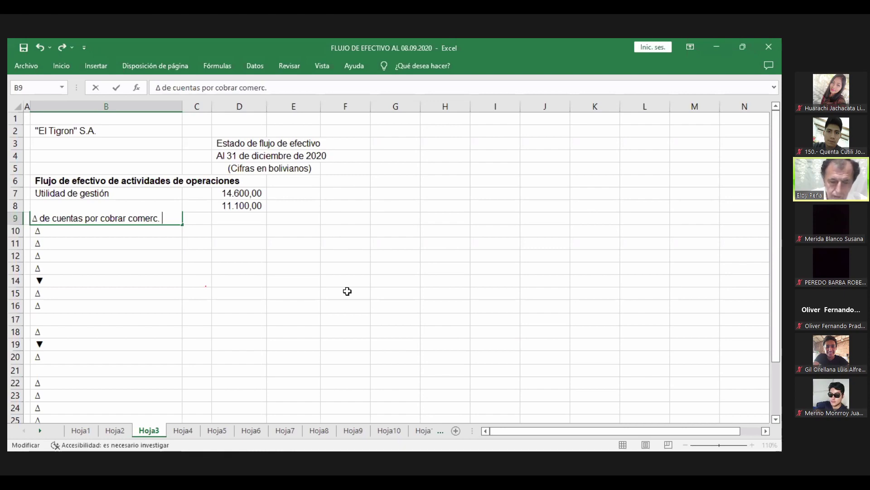
pyautogui.press('Return')
# - Enter the amount (2900), in parentheses as a negative, in D9 for the trade receivables line
pyautogui.press('Up')
pyautogui.press('Right')
pyautogui.press('Right')
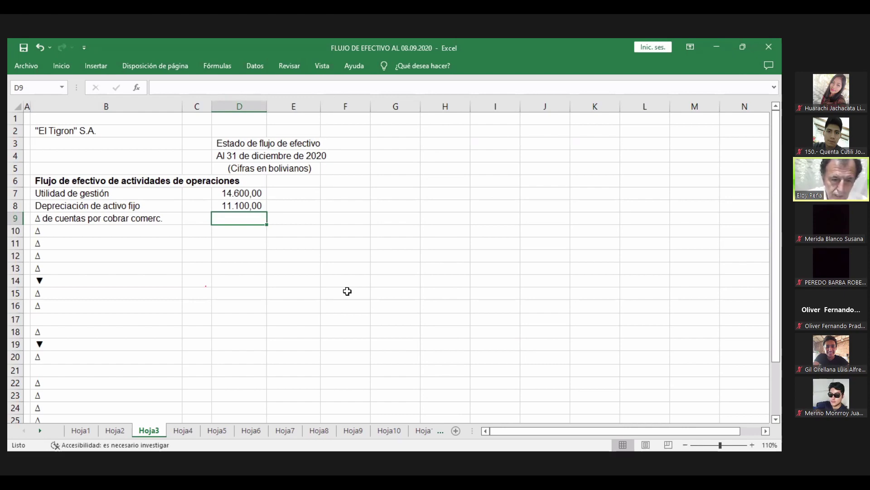
pyautogui.write('(')
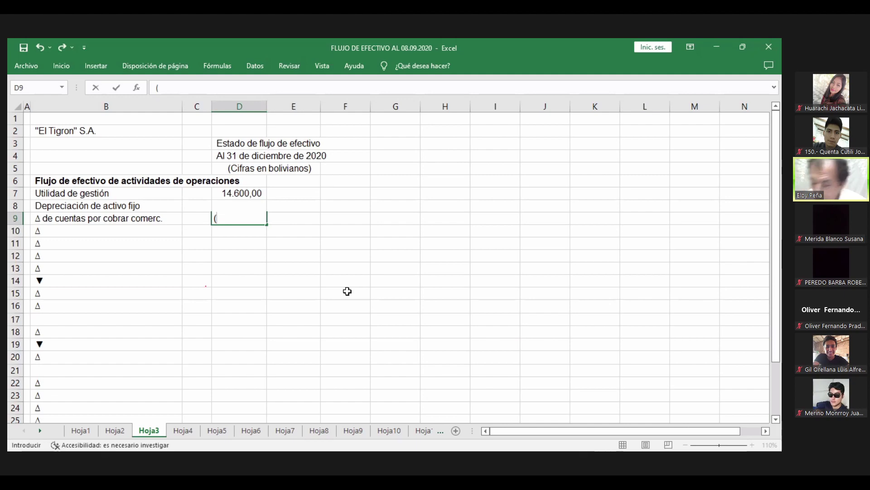
pyautogui.write('2900')
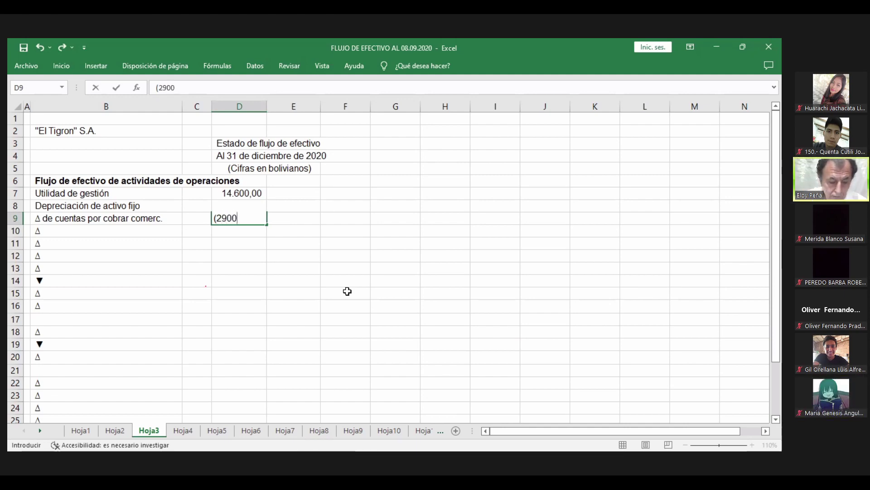
pyautogui.write(')')
pyautogui.press('Return')
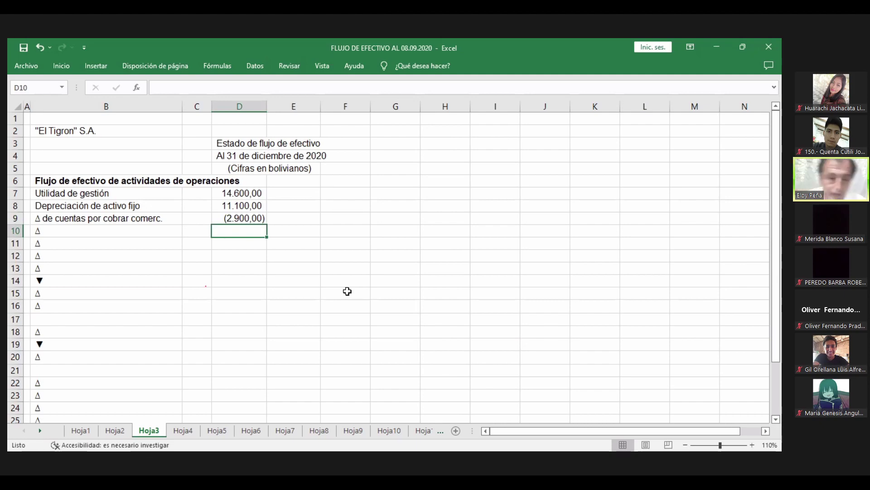
# - Complete the label in cell B10 after the Δ symbol so it reads "Δ de seguros anticipados"
pyautogui.click(82, 233)
pyautogui.hotkey('ctrl', 'z')
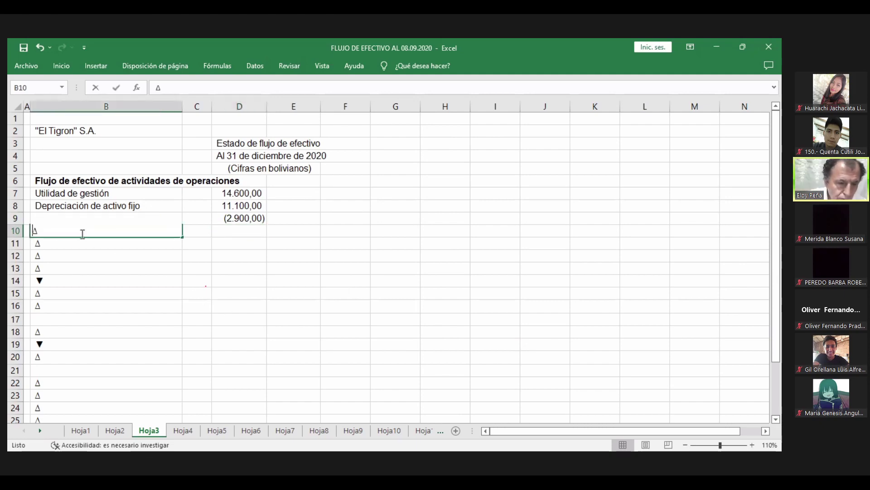
pyautogui.doubleClick(82, 233)
pyautogui.write('de s')
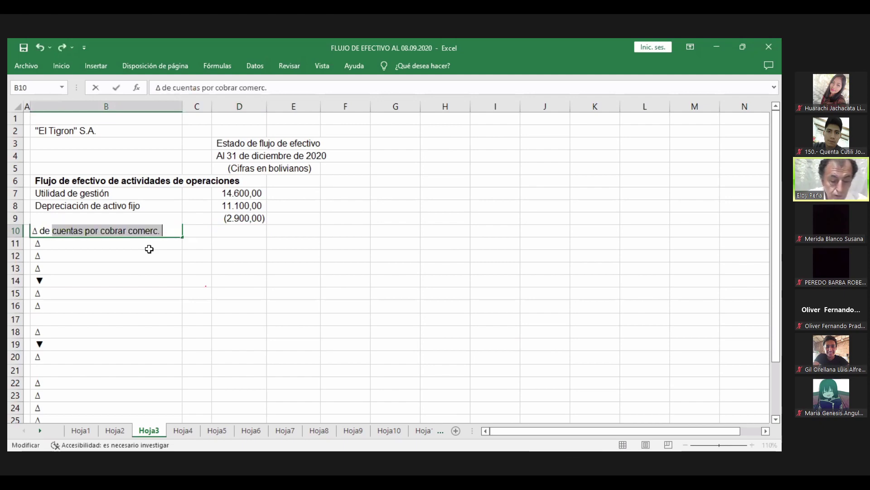
pyautogui.write('eg')
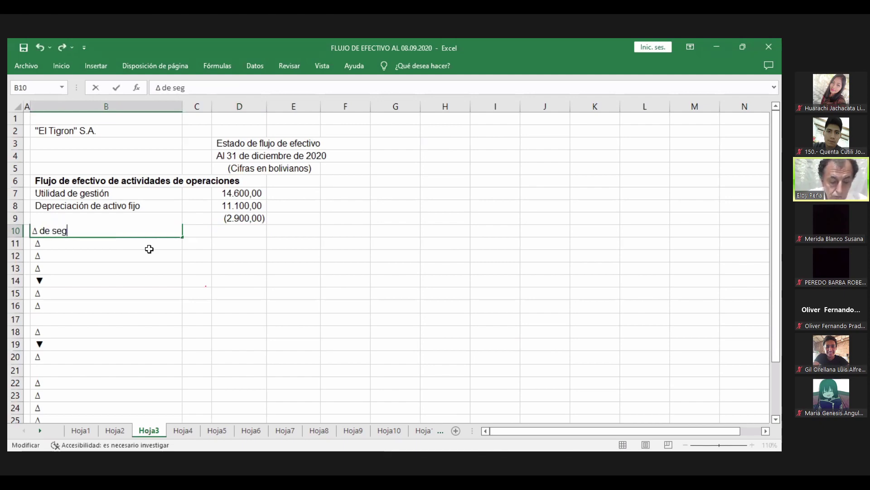
pyautogui.write('uros ')
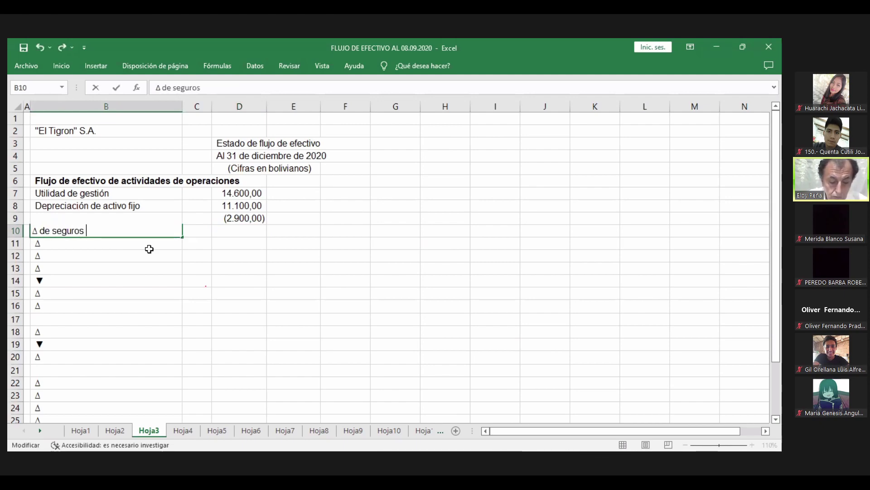
pyautogui.write('anti')
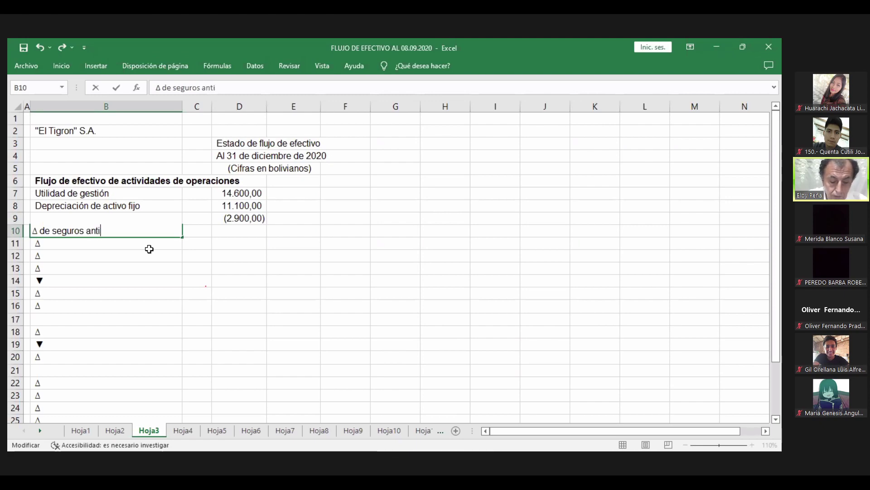
pyautogui.write('cipad')
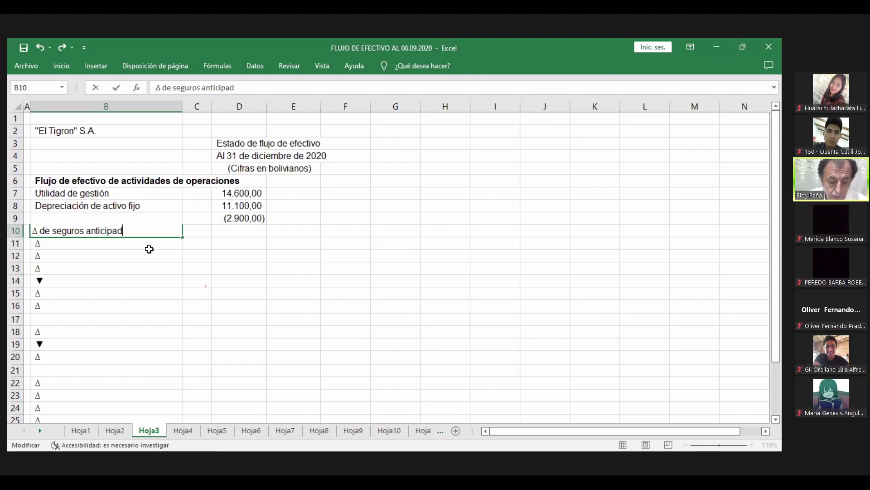
pyautogui.write('os')
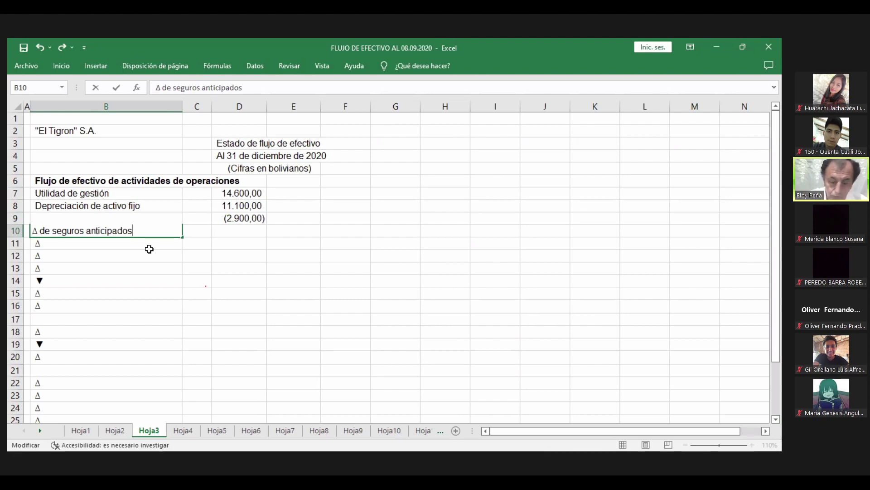
pyautogui.press('Return')
# - Enter the amount (300), in parentheses as a negative, in D10 for the prepaid insurance line
pyautogui.press('Up')
pyautogui.press('Right')
pyautogui.press('Right')
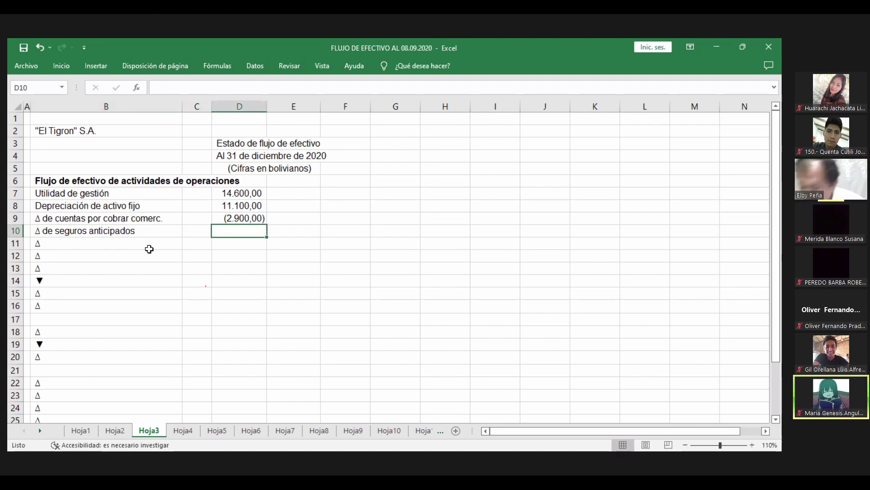
pyautogui.hotkey('ctrl', 'z')
pyautogui.write('(300')
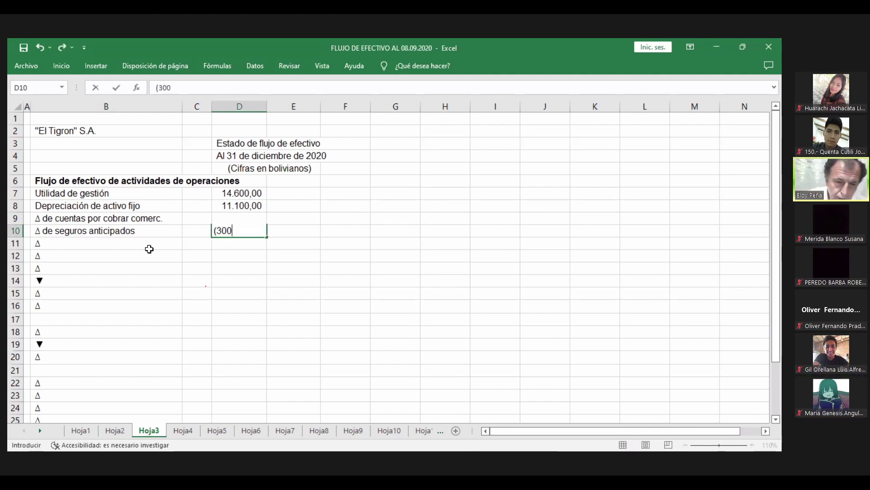
pyautogui.write(',00)')
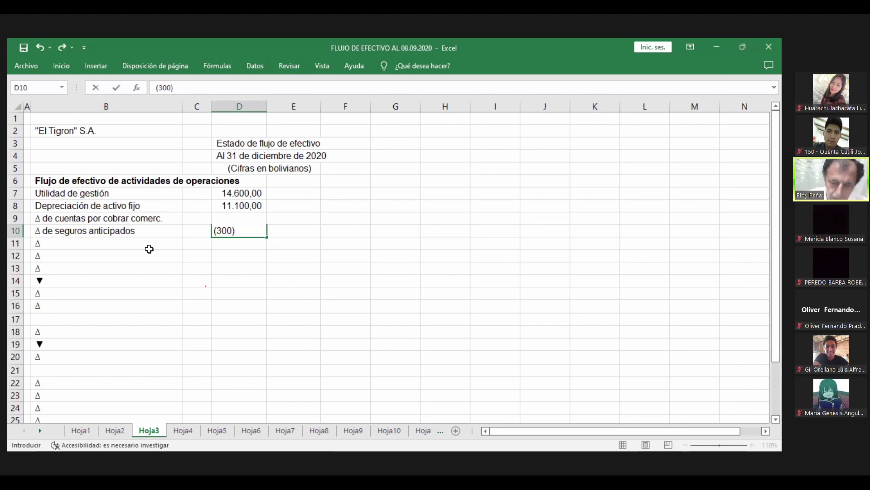
pyautogui.press('Return')
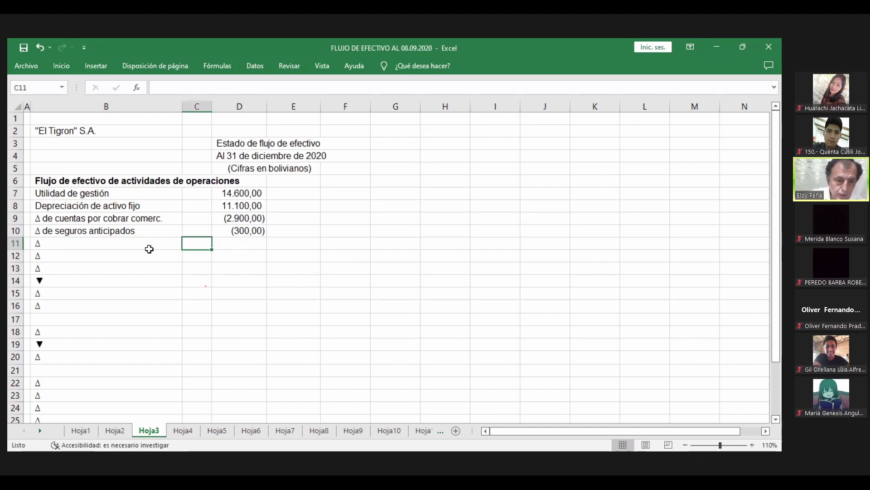
# - Complete the label in cell B11 after the Δ symbol so it reads "Δ de inventario de mercaderia"
pyautogui.click(150, 249)
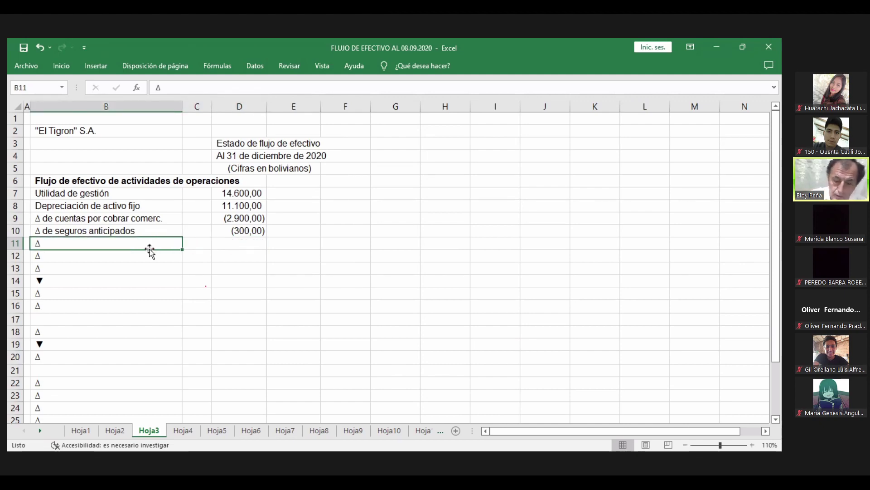
pyautogui.doubleClick(59, 246)
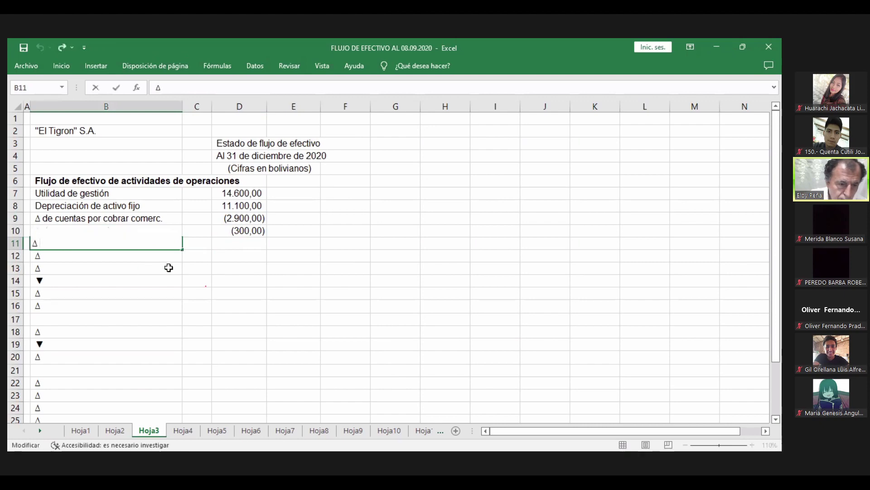
pyautogui.write('de i')
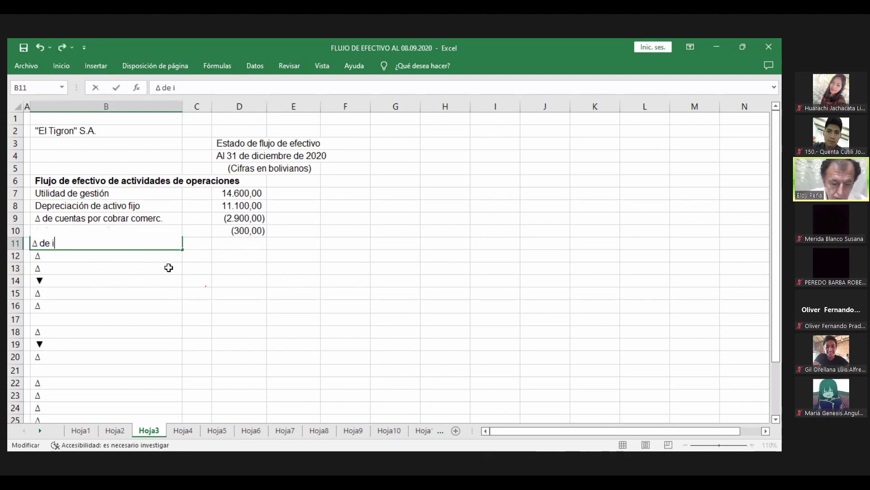
pyautogui.write('nventario')
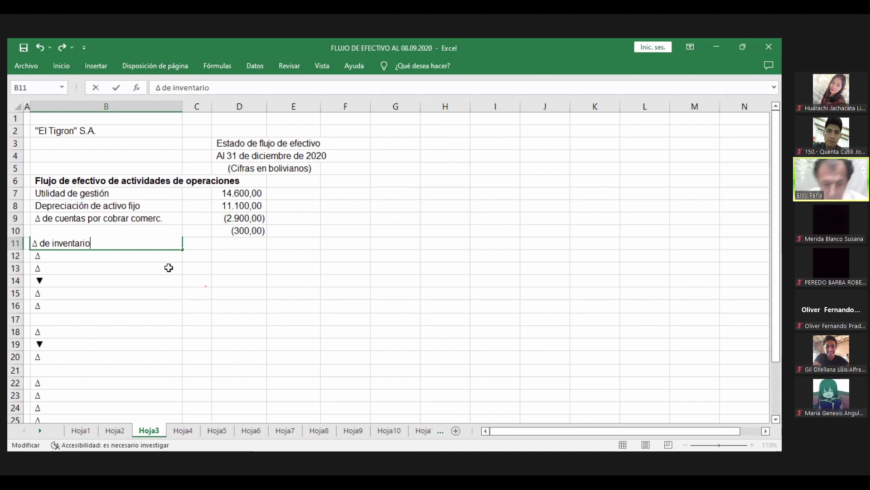
pyautogui.write(' de ')
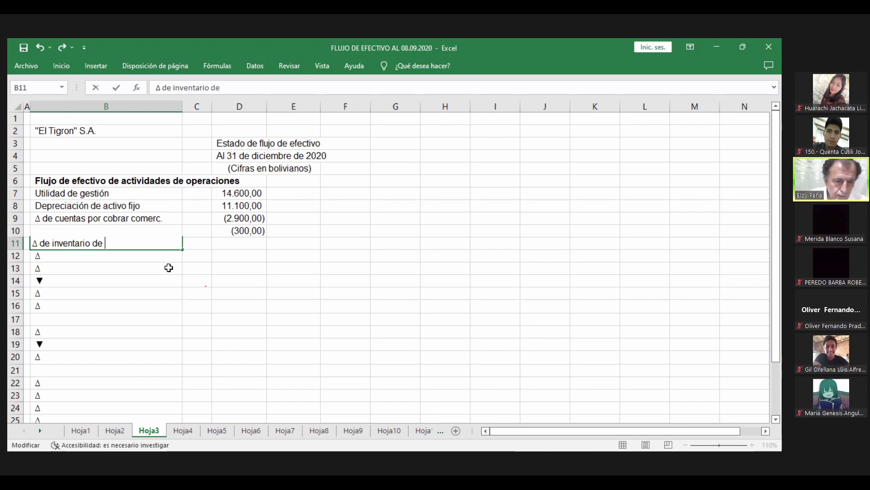
pyautogui.write('merca')
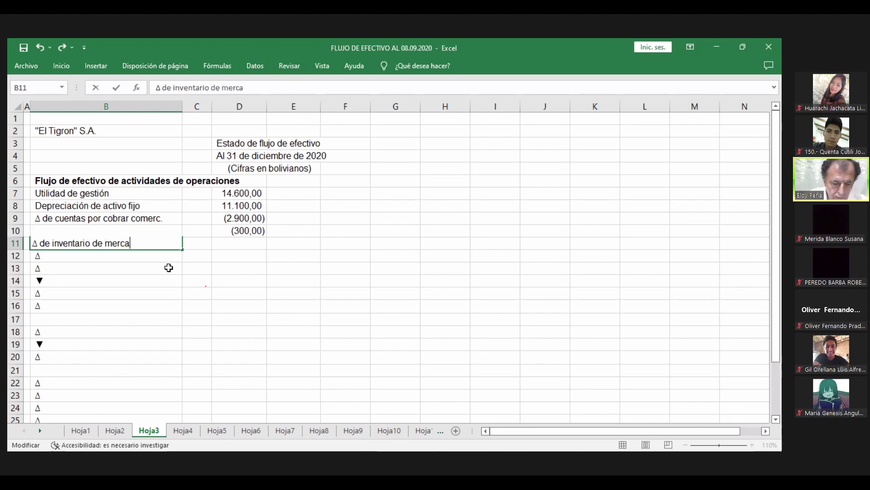
pyautogui.write('deri')
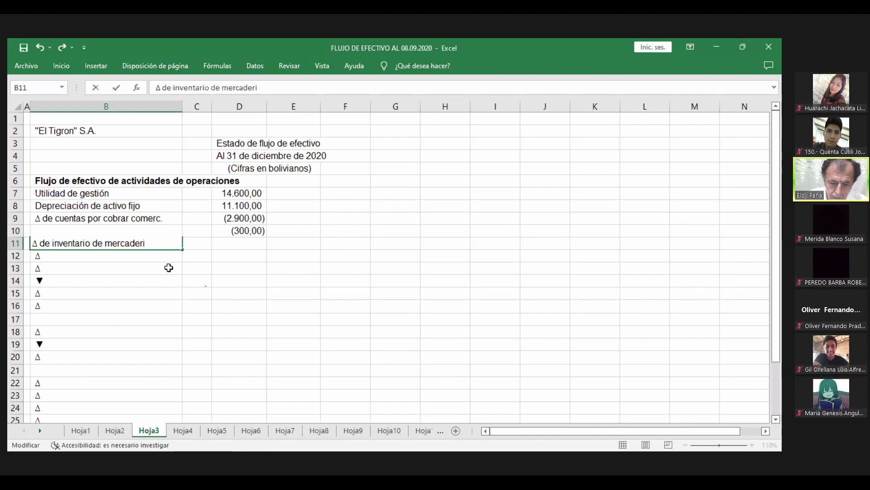
pyautogui.write('a')
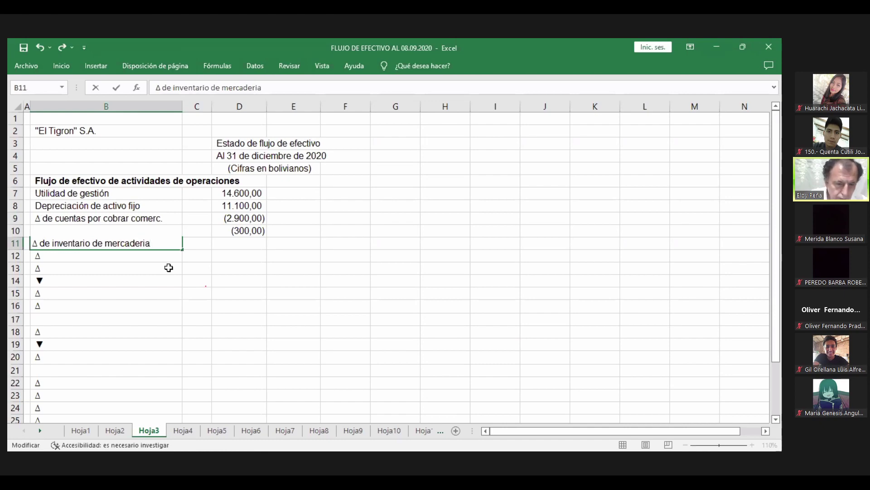
pyautogui.press('Return')
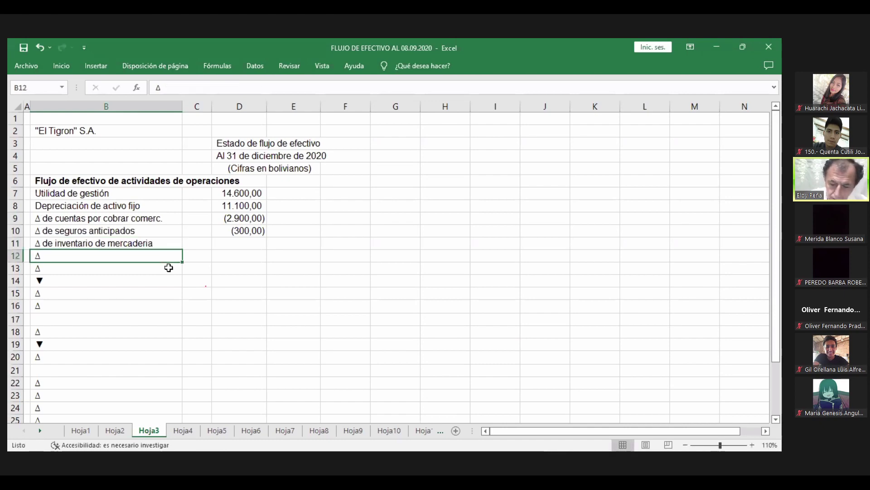
# - Enter the amount (10700), in parentheses as a negative, in D11 for the merchandise inventory line and return to cell B12
pyautogui.press('Up')
pyautogui.press('Right')
pyautogui.press('Right')
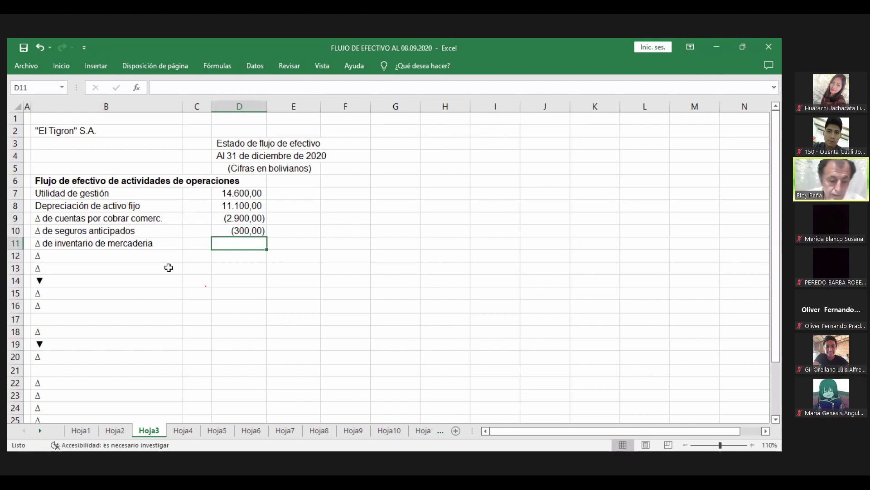
pyautogui.hotkey('ctrl', 'z')
pyautogui.write('(1070')
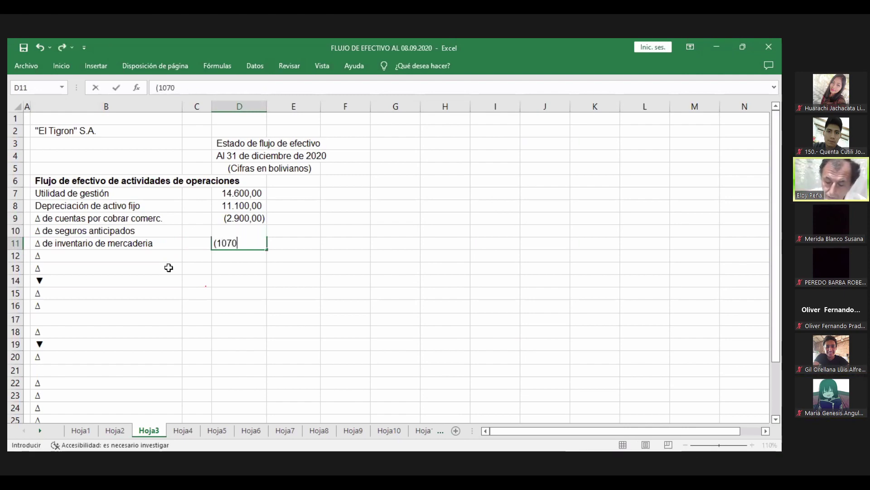
pyautogui.write('0)')
pyautogui.hotkey('ctrl', 'Return')
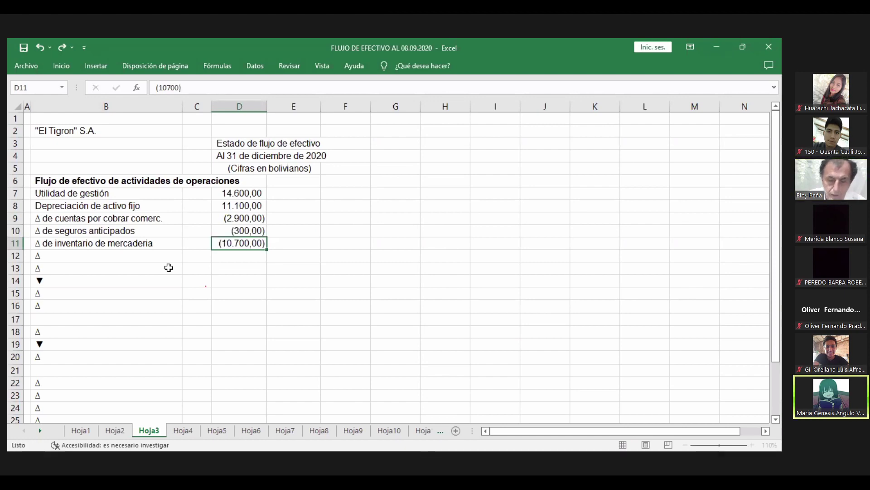
pyautogui.press('Return')
pyautogui.press('Left')
pyautogui.press('Left')
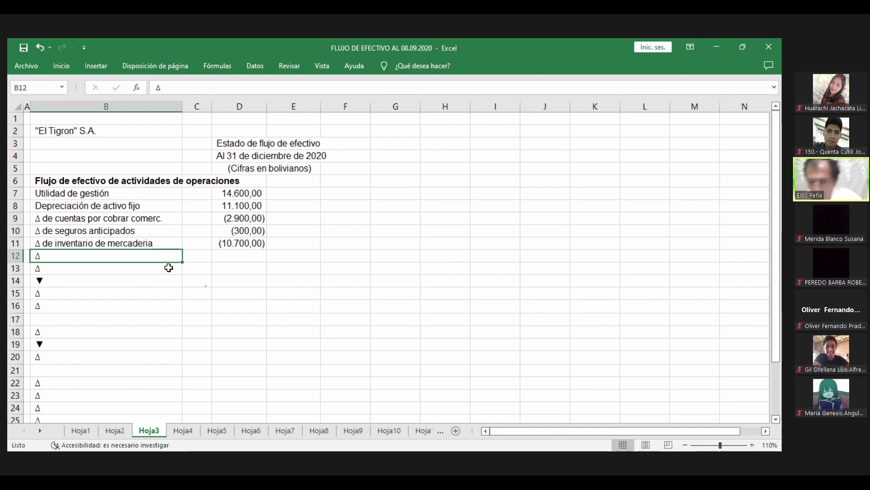
# - Complete the label in cell B12 after the Δ symbol so it reads "Δ de cuentas por pagar comerc."
pyautogui.hotkey('ctrl', 'z')
pyautogui.doubleClick(50, 254)
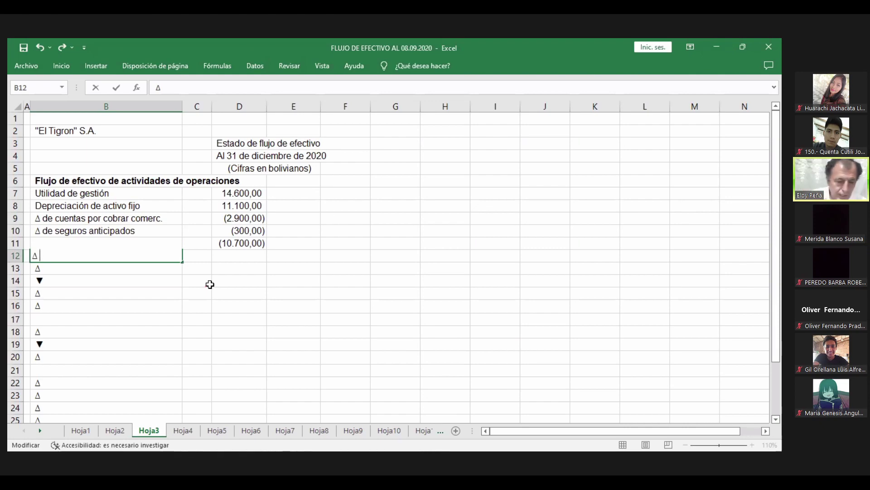
pyautogui.write('de cuen')
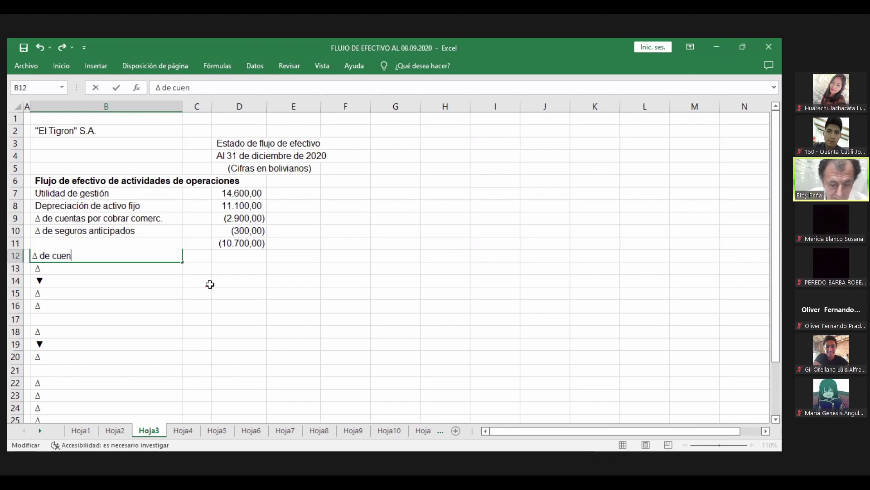
pyautogui.write('tas po')
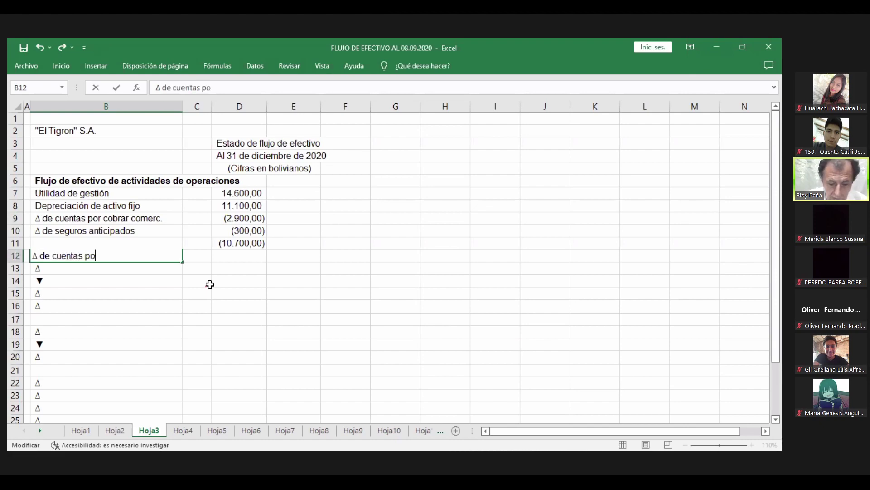
pyautogui.write('r paga')
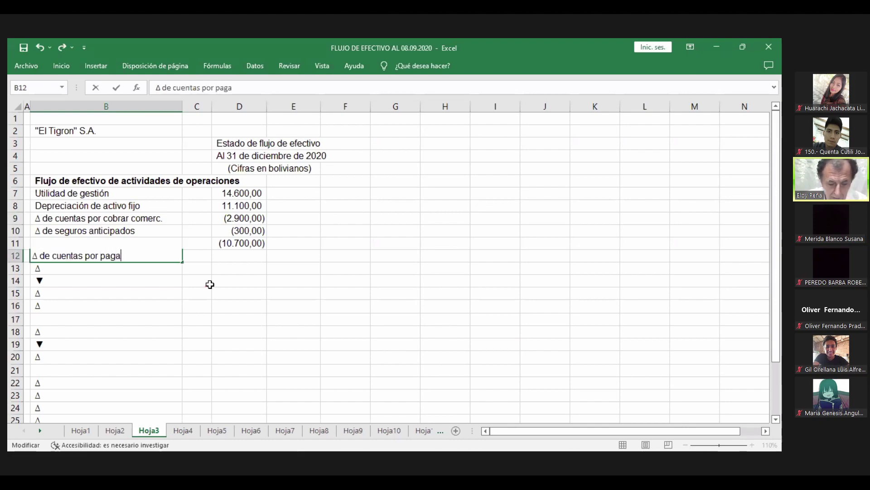
pyautogui.write('r c')
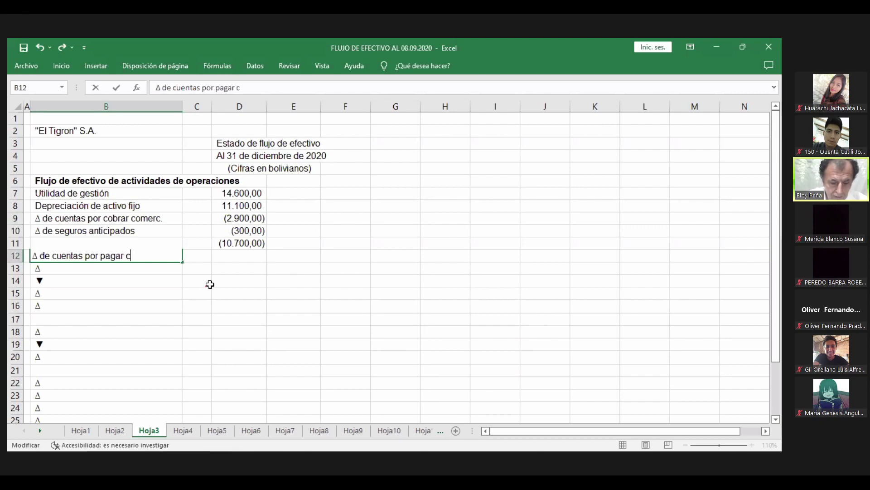
pyautogui.write('omerc')
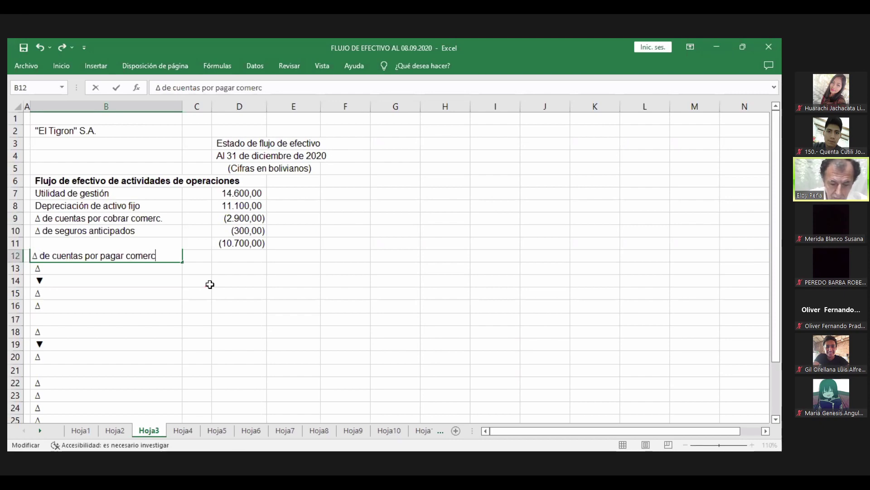
pyautogui.write('.')
pyautogui.press('Return')
# - Enter the amount 7.700 in D12 for the trade accounts payable line
pyautogui.press('Up')
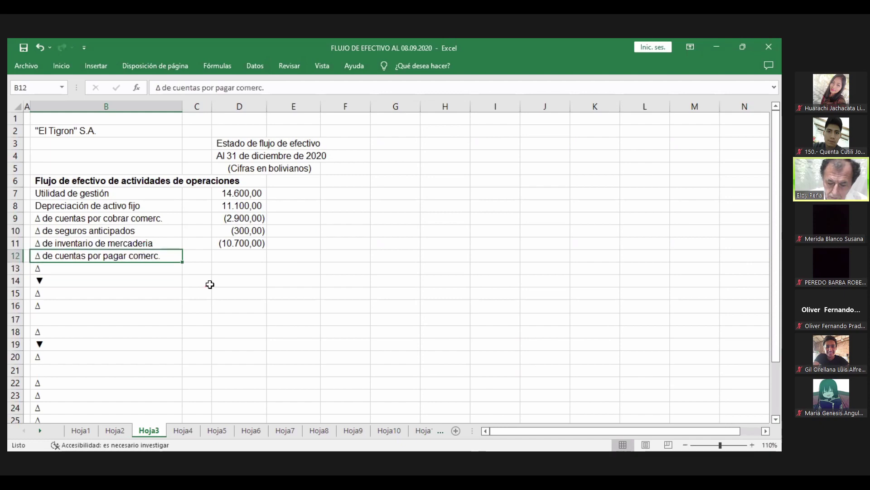
pyautogui.press('Right')
pyautogui.press('Right')
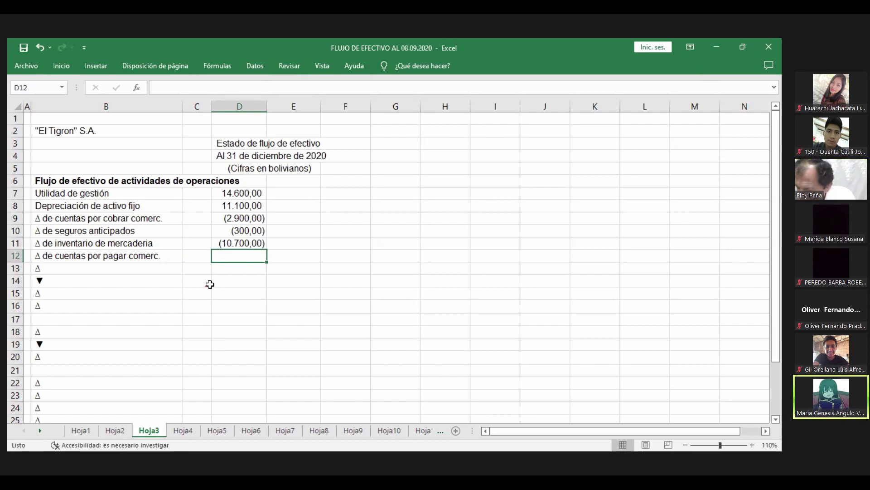
pyautogui.hotkey('ctrl', 'z')
pyautogui.press('Down')
pyautogui.write('7')
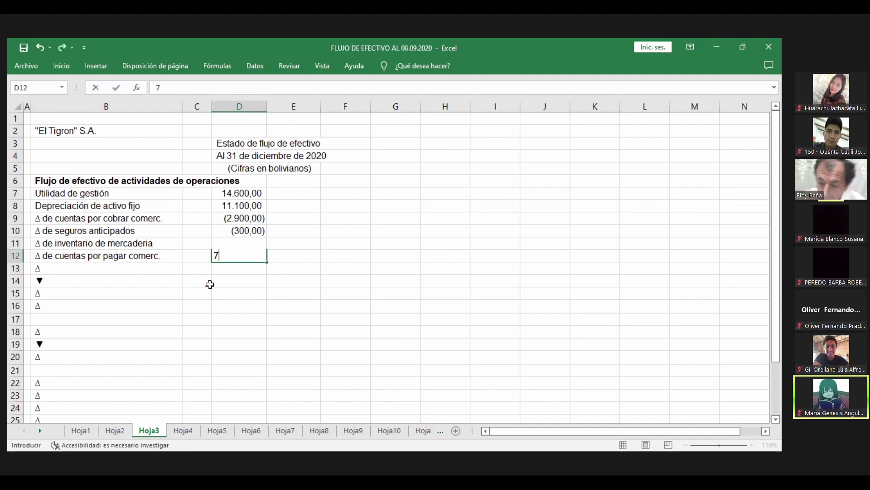
pyautogui.write('.700')
pyautogui.press('Return')
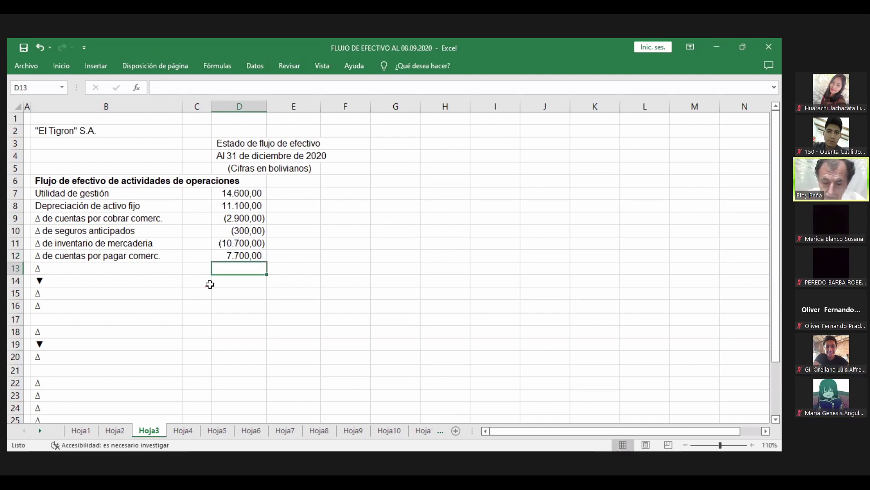
# - Complete the label in cell B13 after the Δ symbol so it reads "Δ de deudas fiscales y sociales"
pyautogui.press('Left')
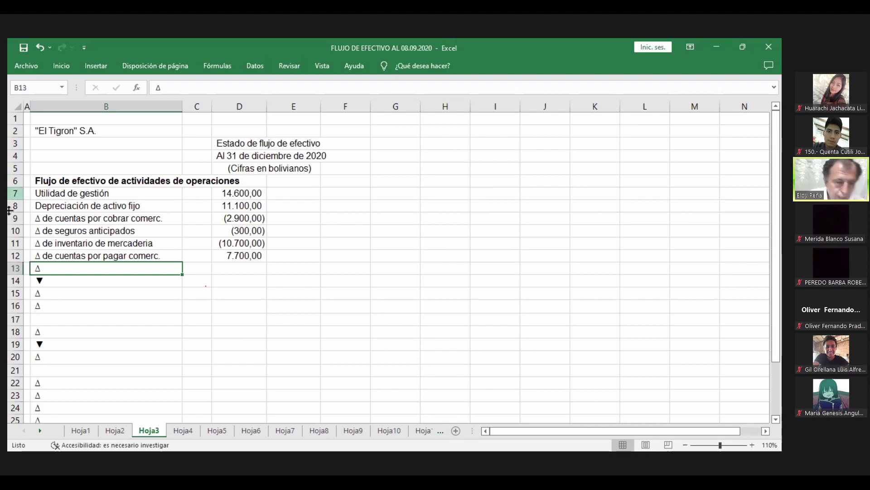
pyautogui.doubleClick(42, 271)
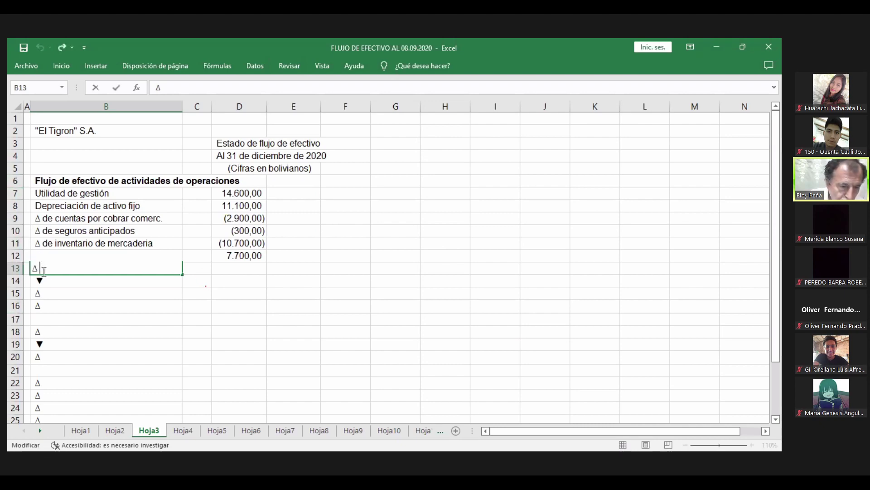
pyautogui.write('de deuda')
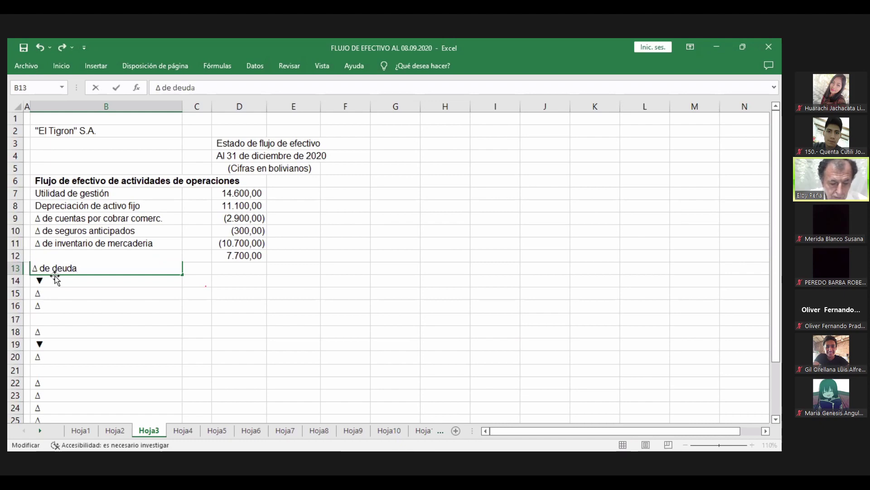
pyautogui.write('s')
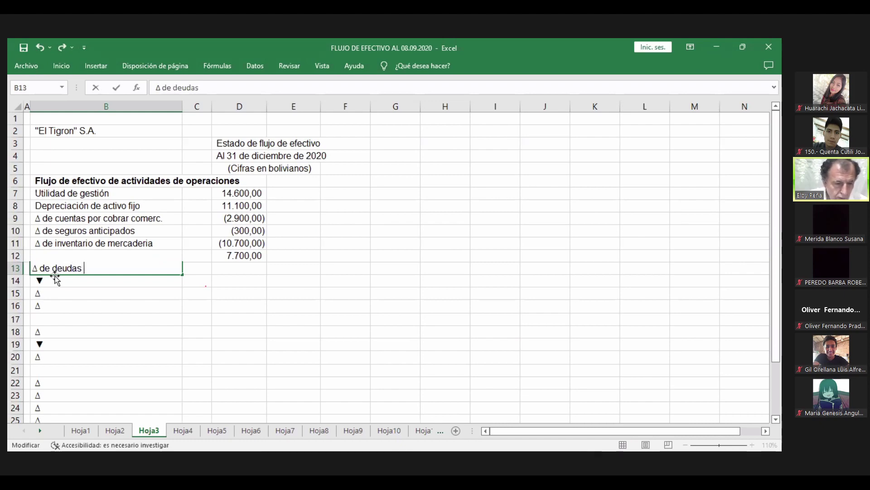
pyautogui.write(' fi')
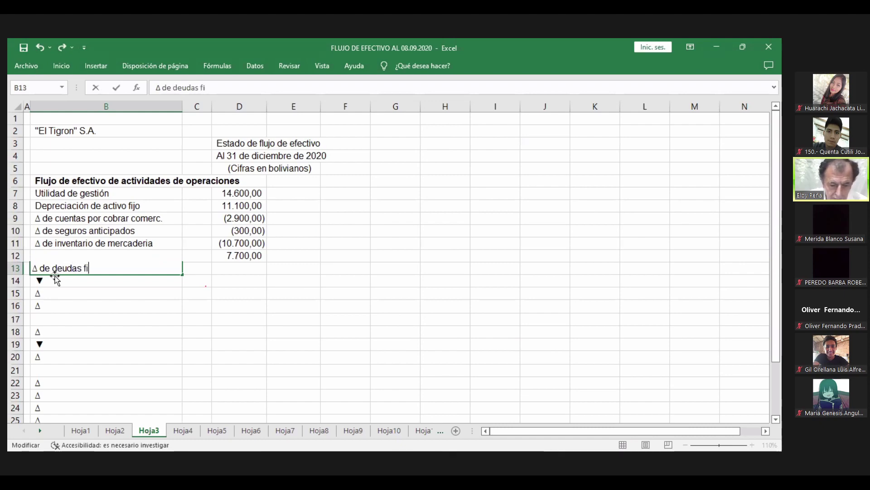
pyautogui.write('scale')
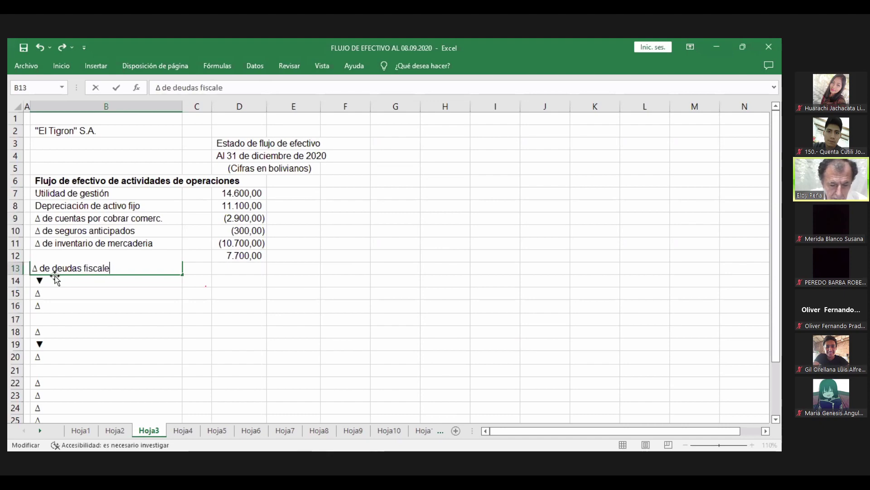
pyautogui.write('s y s')
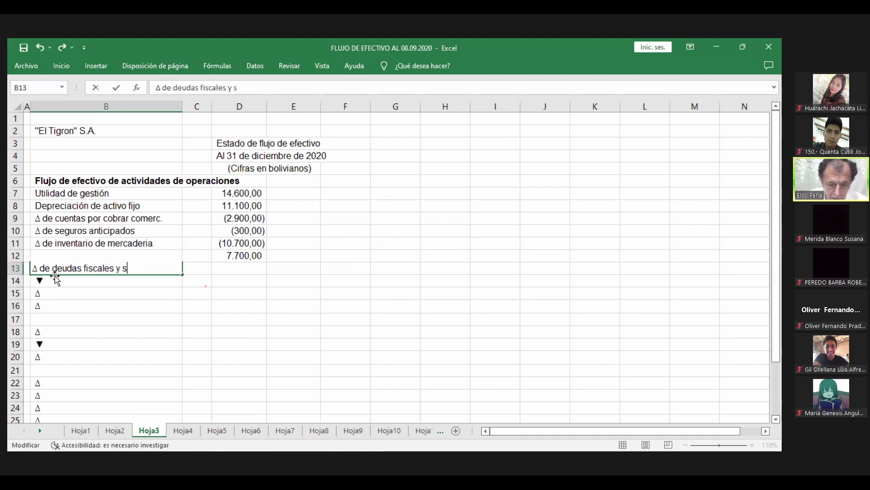
pyautogui.write('ociales')
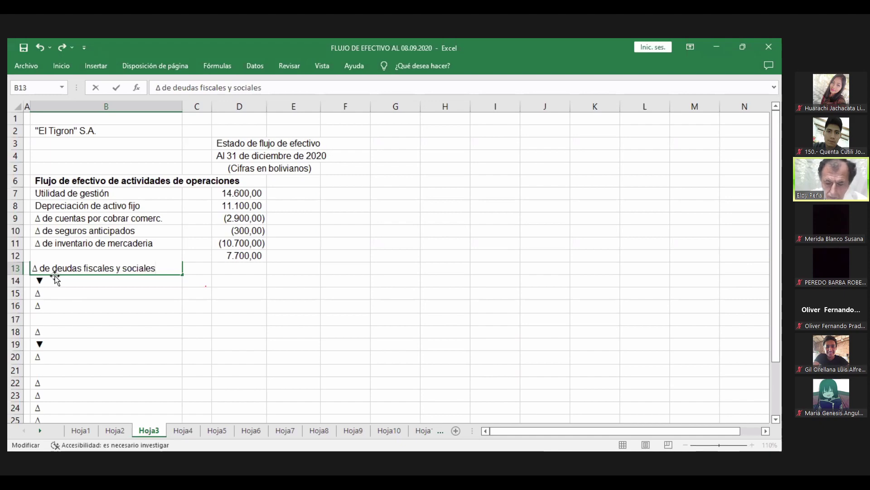
pyautogui.press('Return')
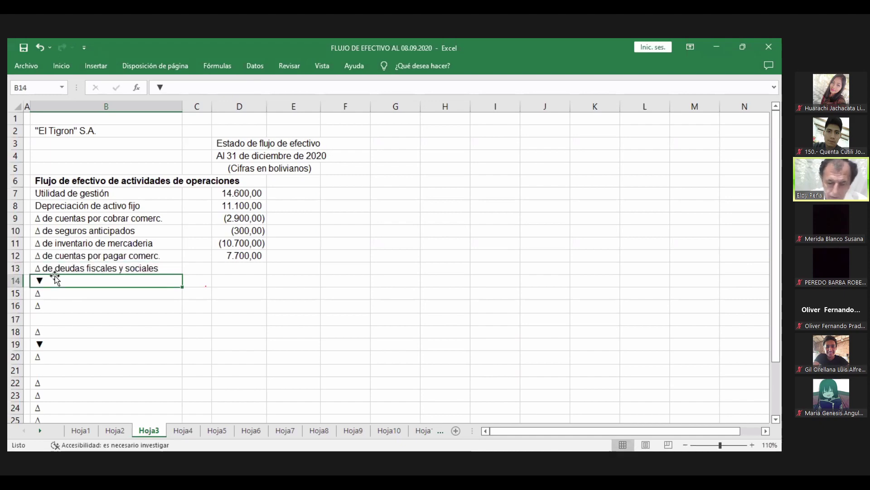
# - Enter the amount 1600 in D13 for the tax and social debts line
pyautogui.press('Up')
pyautogui.press('Right')
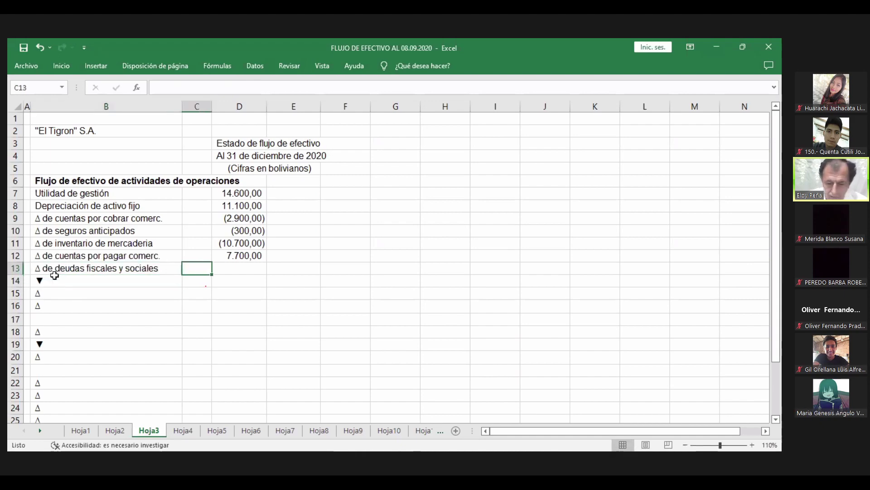
pyautogui.press('Right')
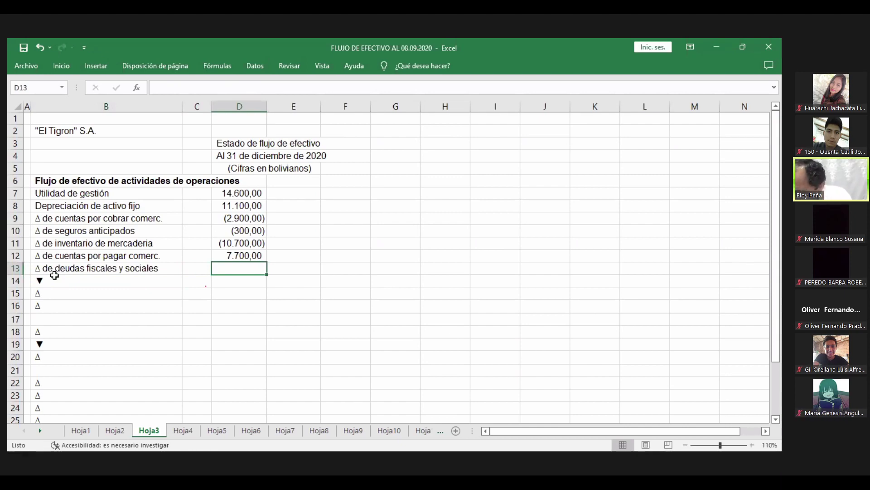
pyautogui.write('1600')
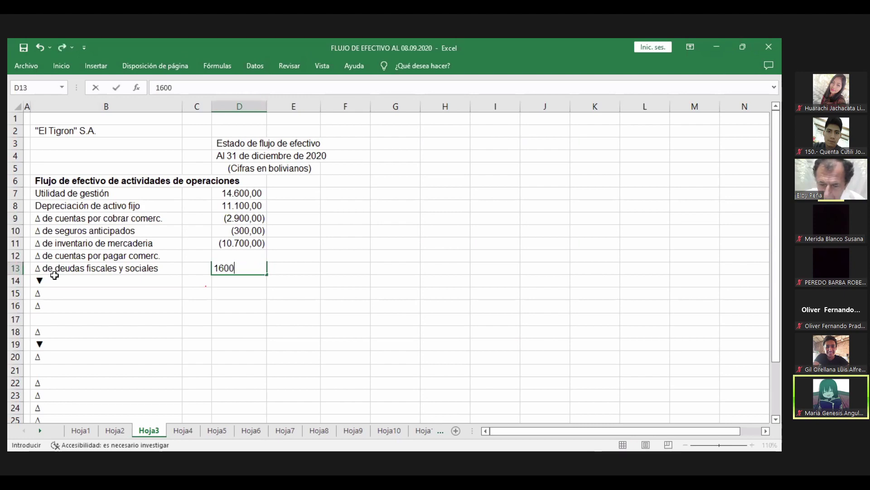
pyautogui.press('Return')
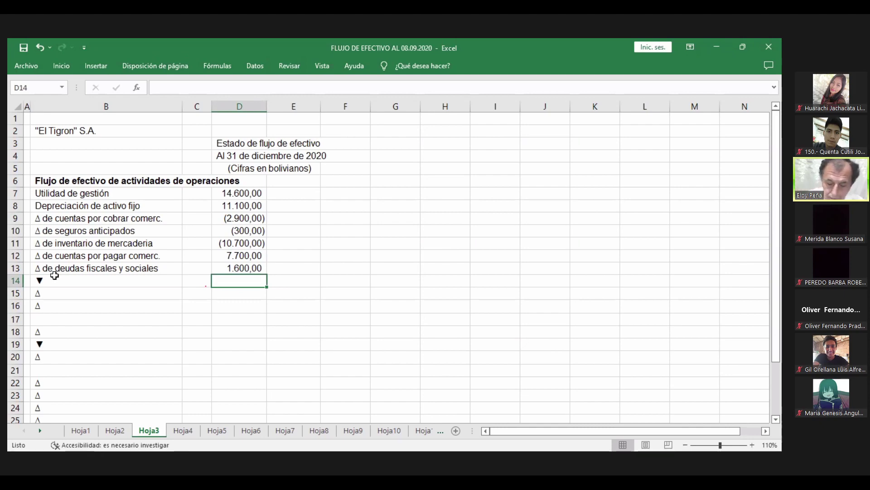
# - Complete the label in cell B14 after the ▼ symbol so it reads "▼ de otras cuentas por pagar"
pyautogui.click(55, 277)
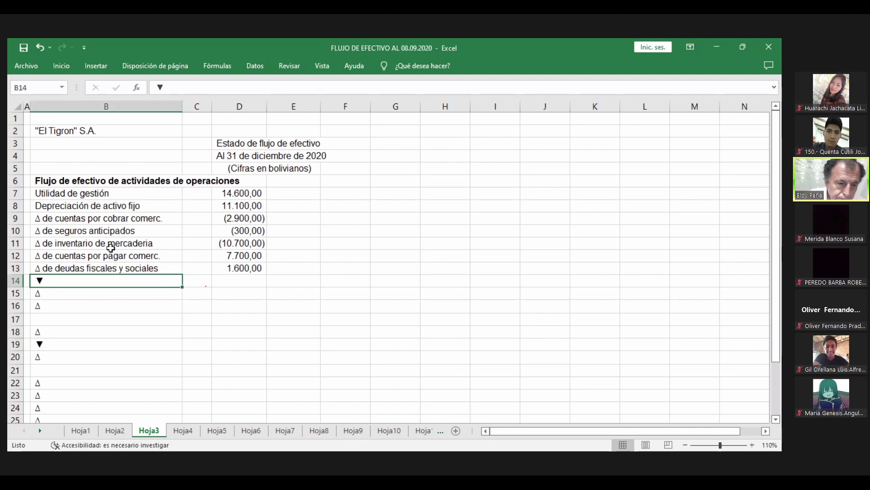
pyautogui.doubleClick(58, 281)
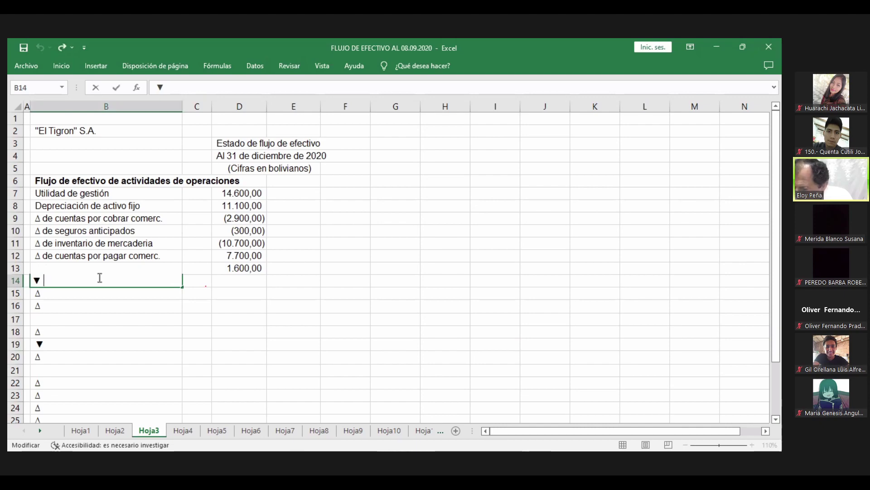
pyautogui.write('de ')
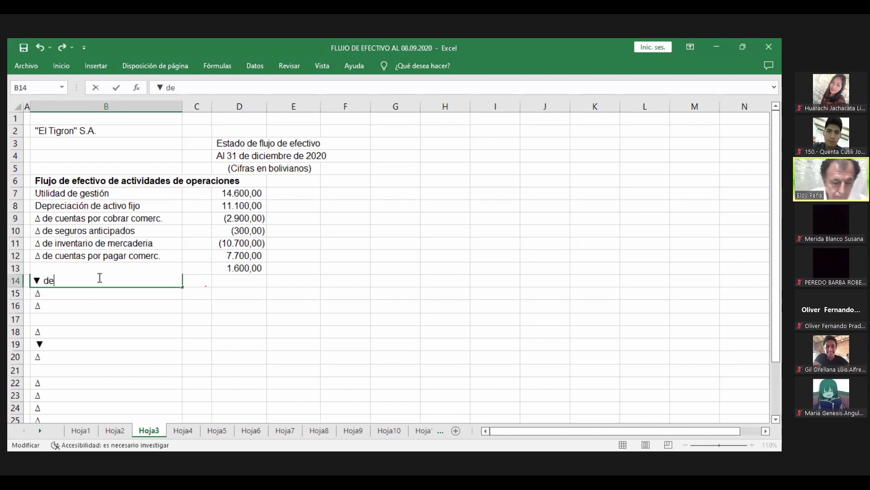
pyautogui.write('otra')
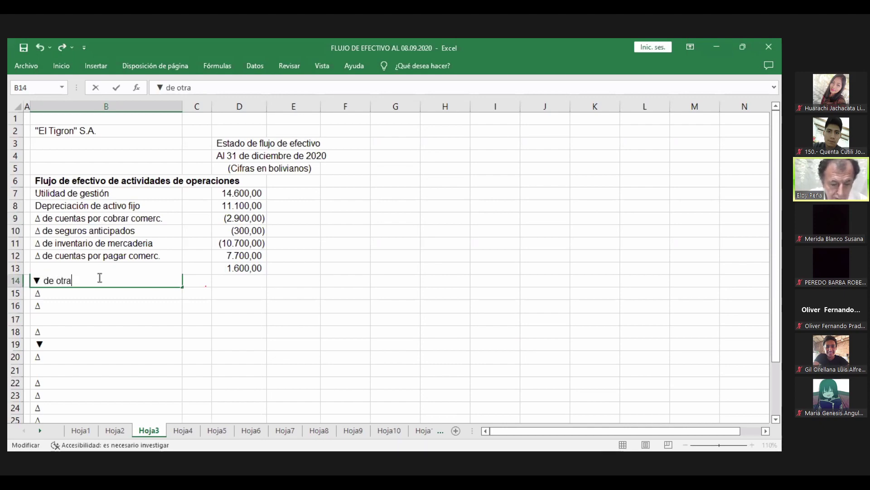
pyautogui.write('s cue')
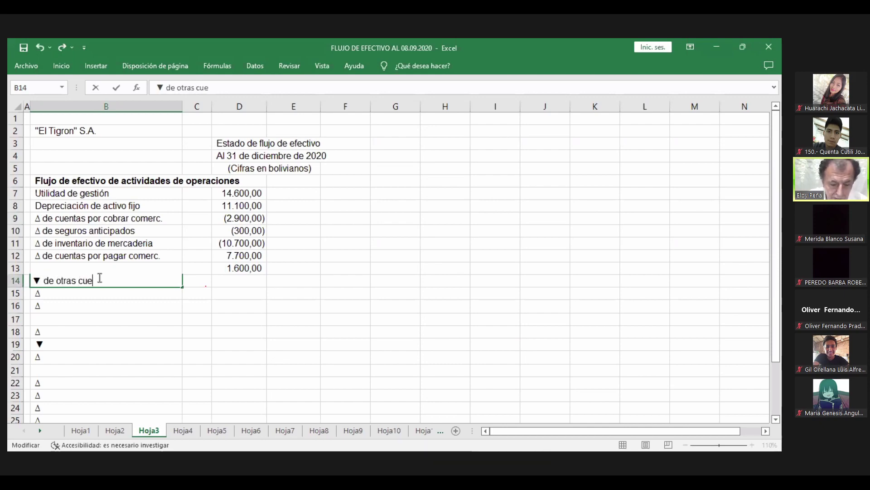
pyautogui.write('ntas p')
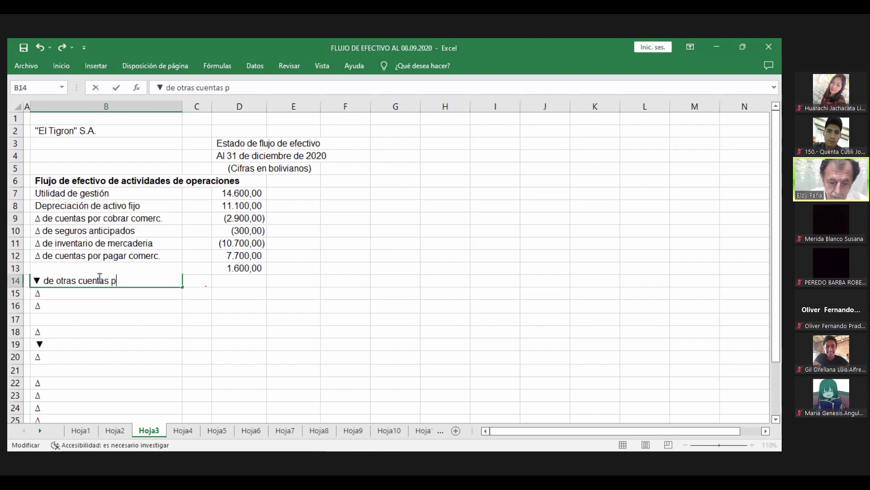
pyautogui.write('orr')
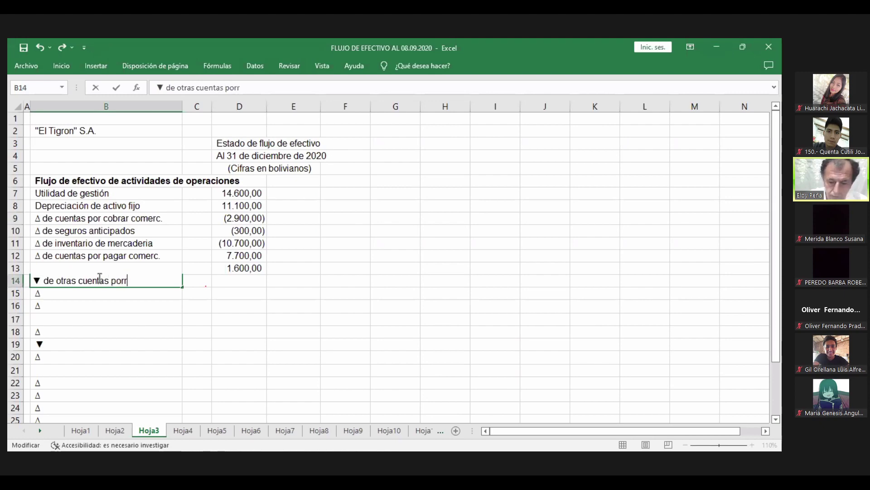
pyautogui.press('BackSpace')
pyautogui.write('pagar')
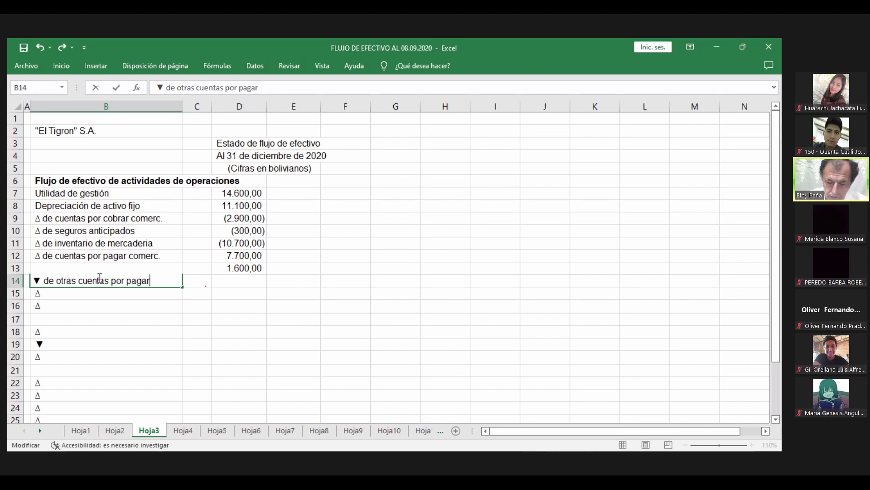
pyautogui.press('Return')
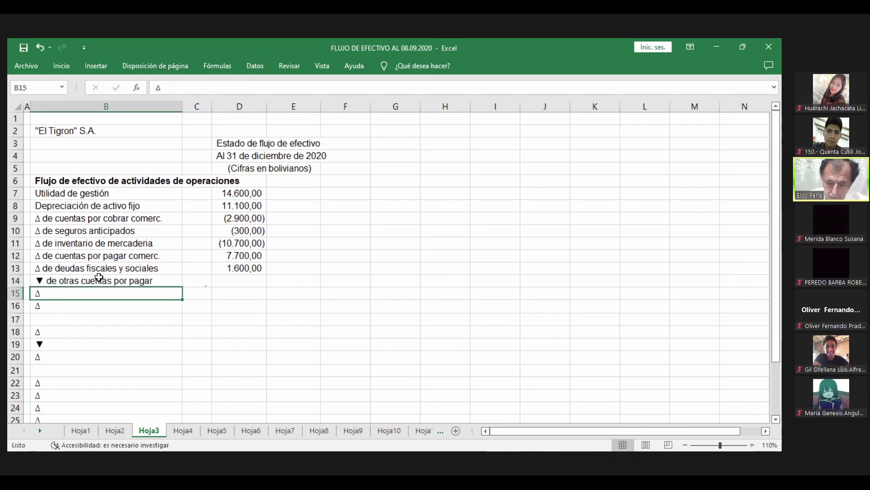
# - Enter the amount (1100), in parentheses as a negative, in D14 for the other accounts payable line
pyautogui.press('Up')
pyautogui.press('Right')
pyautogui.press('Right')
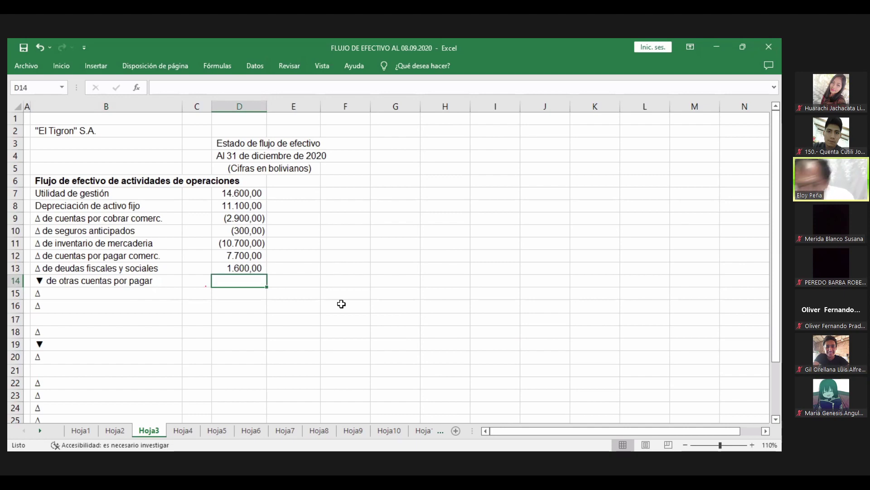
pyautogui.write('(1100)')
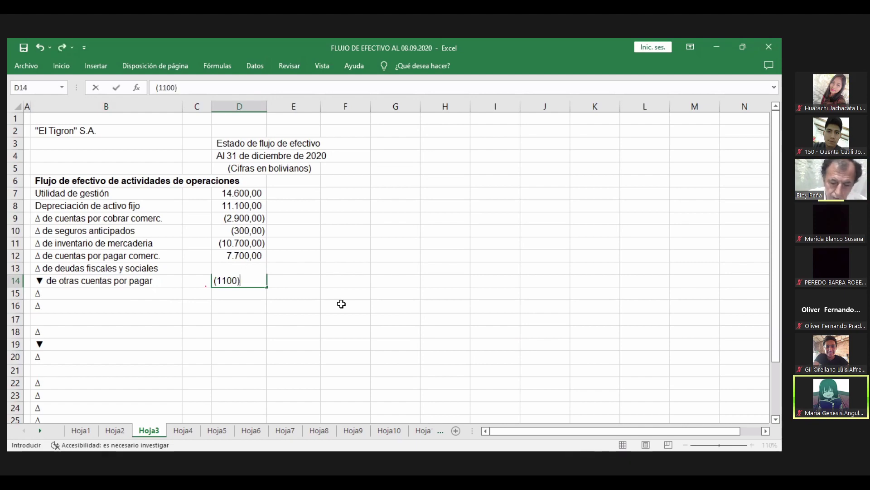
pyautogui.press('Return')
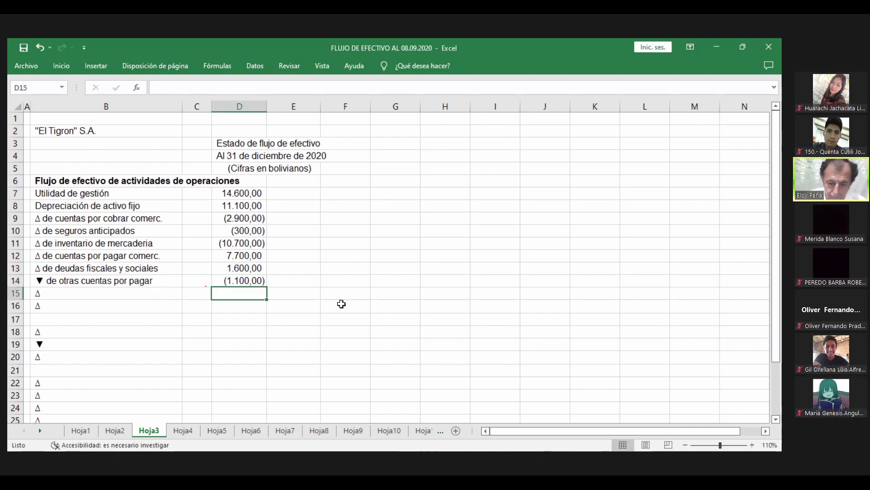
# - Complete the label in cell B15 after the Δ symbol so it reads "Δ de ingresos diferidos"
pyautogui.press('Left')
pyautogui.press('Left')
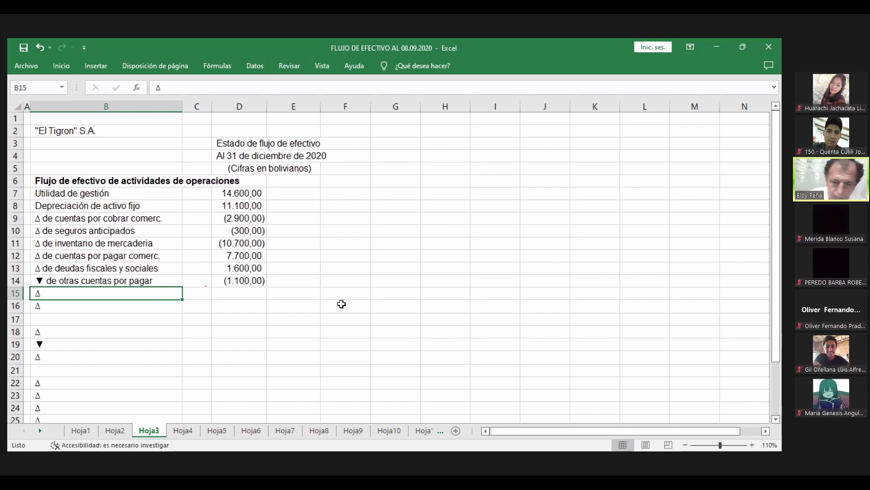
pyautogui.doubleClick(50, 293)
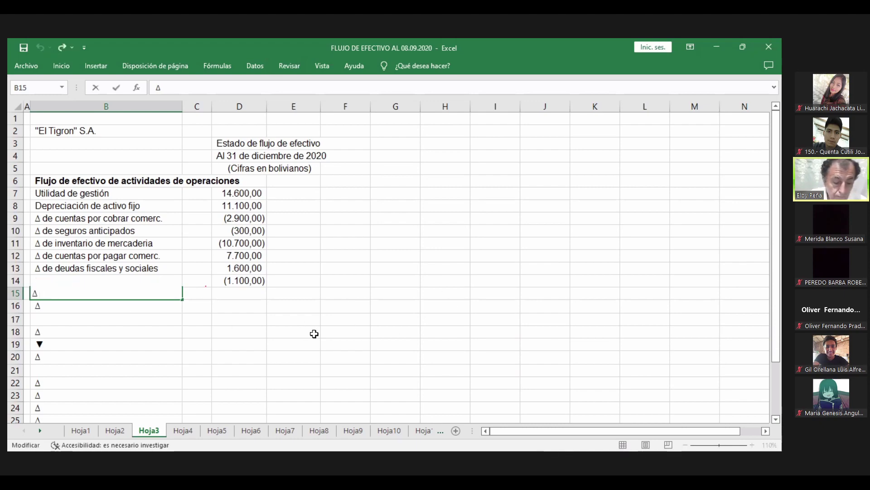
pyautogui.write('de')
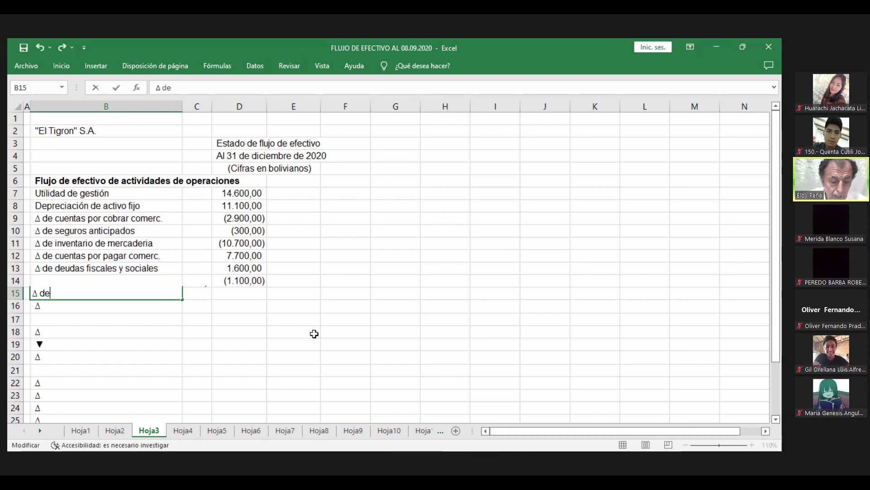
pyautogui.write(' ing')
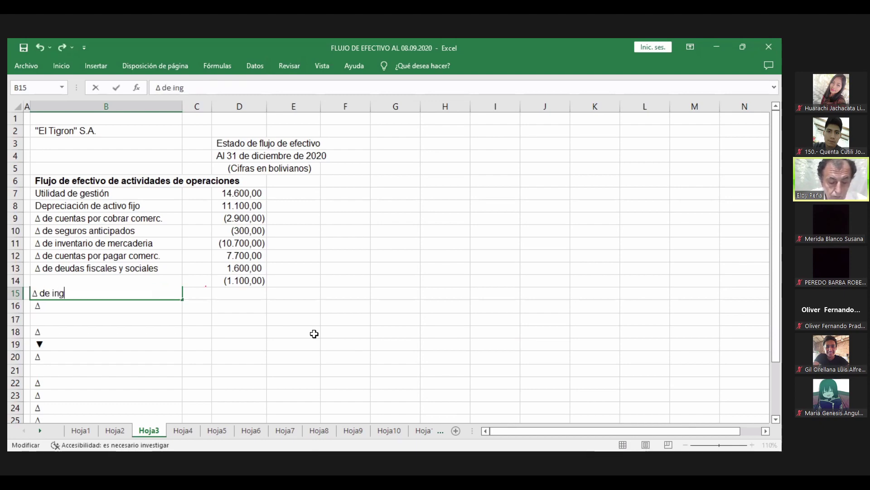
pyautogui.write('resos ')
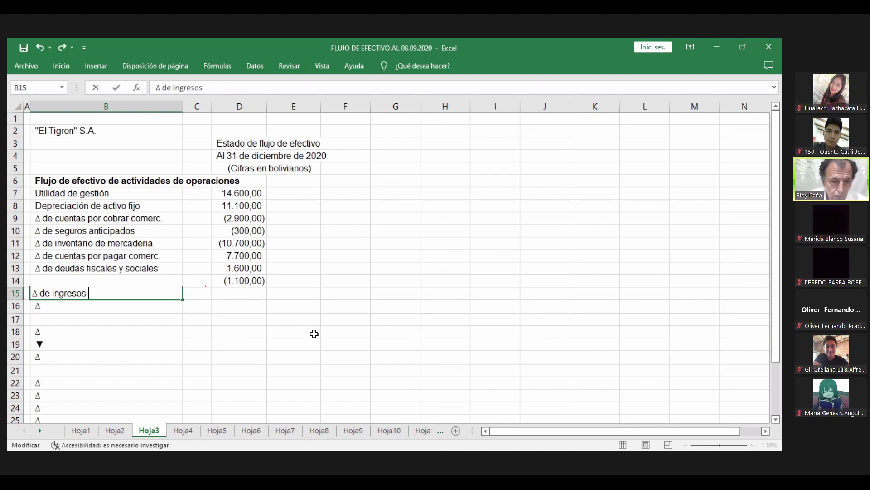
pyautogui.write('dife')
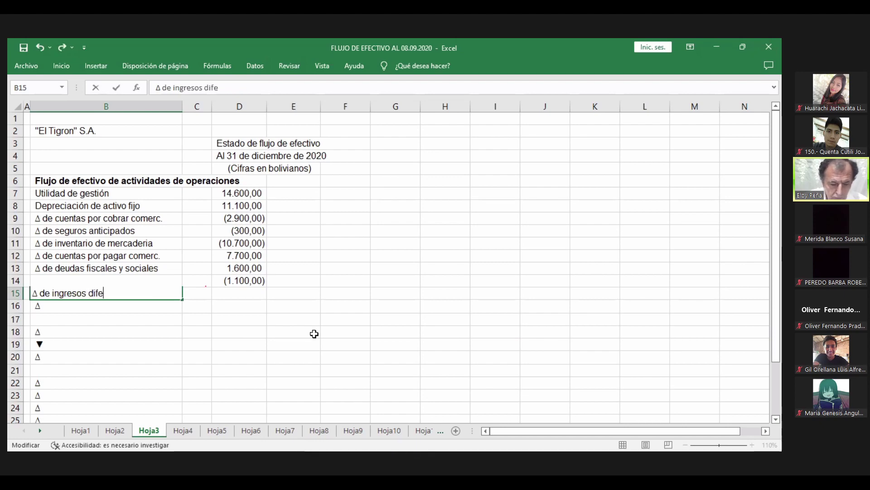
pyautogui.write('ridos')
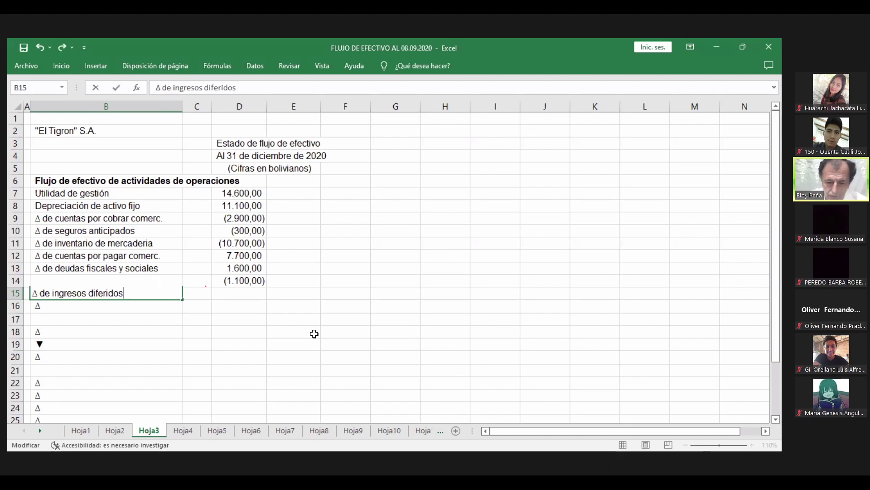
pyautogui.press('Return')
# - Enter the amount 1200 in D15 for the deferred income line
pyautogui.press('Up')
pyautogui.press('Right')
pyautogui.press('Right')
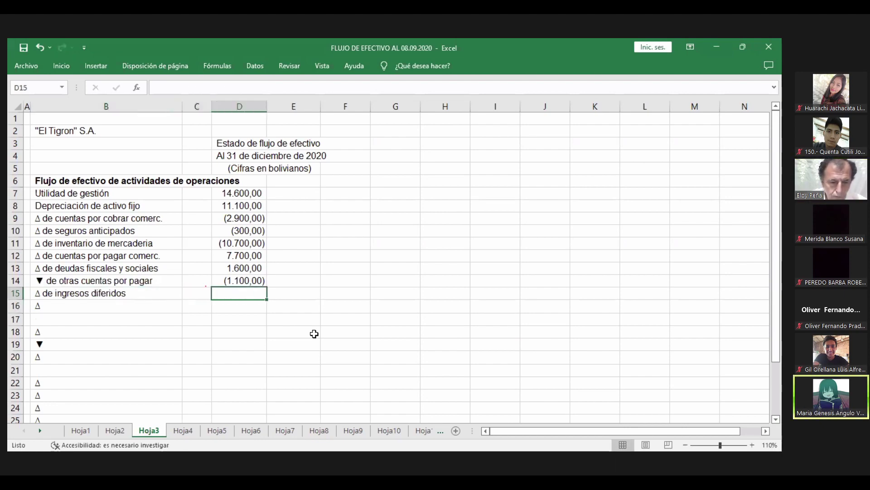
pyautogui.write('1200')
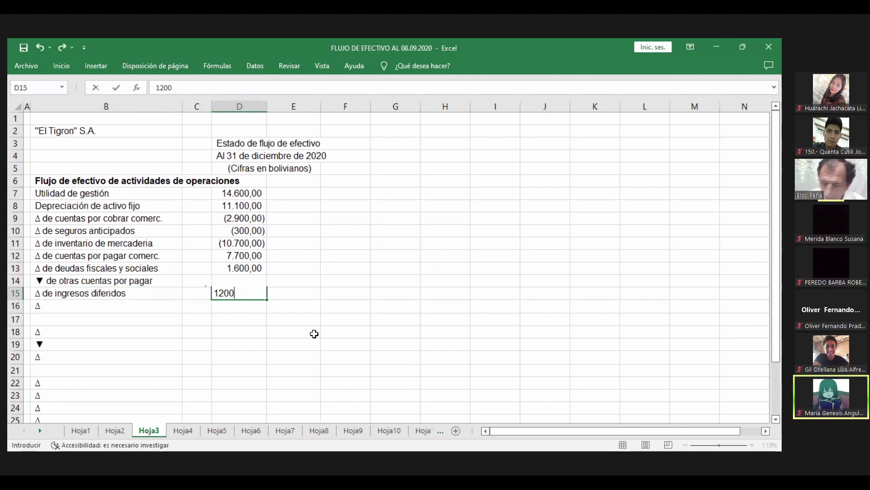
pyautogui.press('Return')
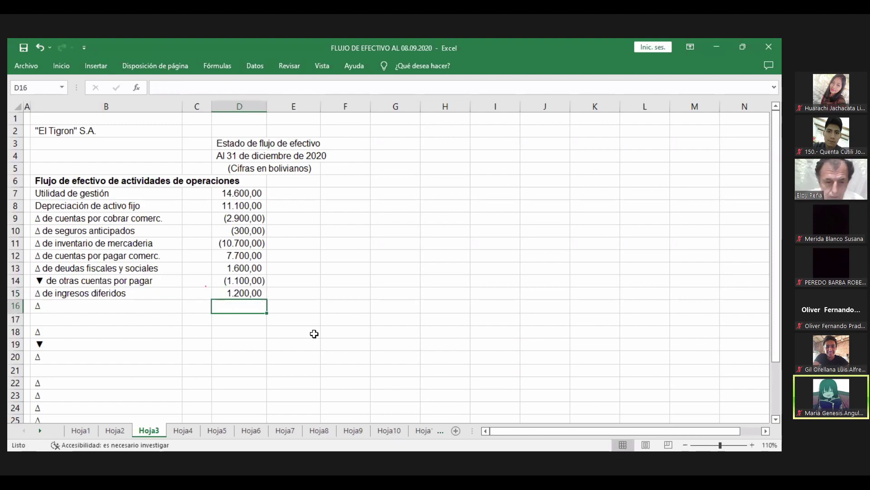
# - Complete the label in cell B16 after the Δ symbol so it reads "Δ de provisiones p/beneficios sociales"
pyautogui.press('Left')
pyautogui.press('Left')
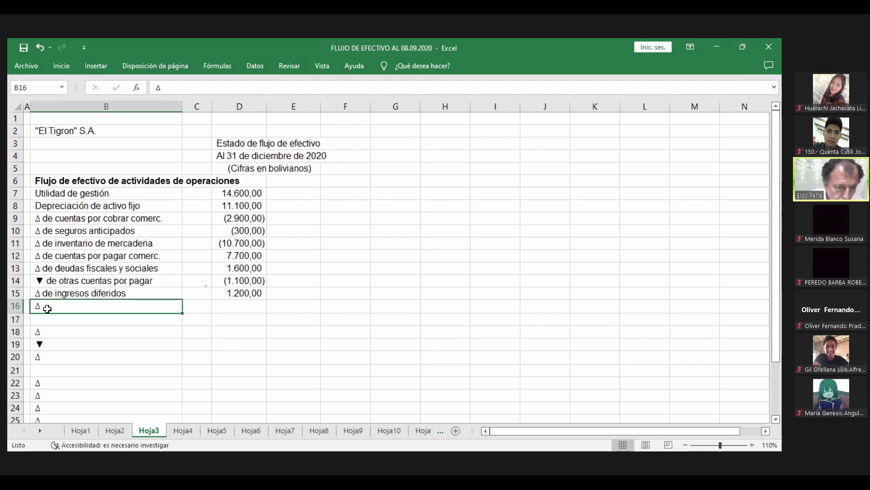
pyautogui.doubleClick(48, 308)
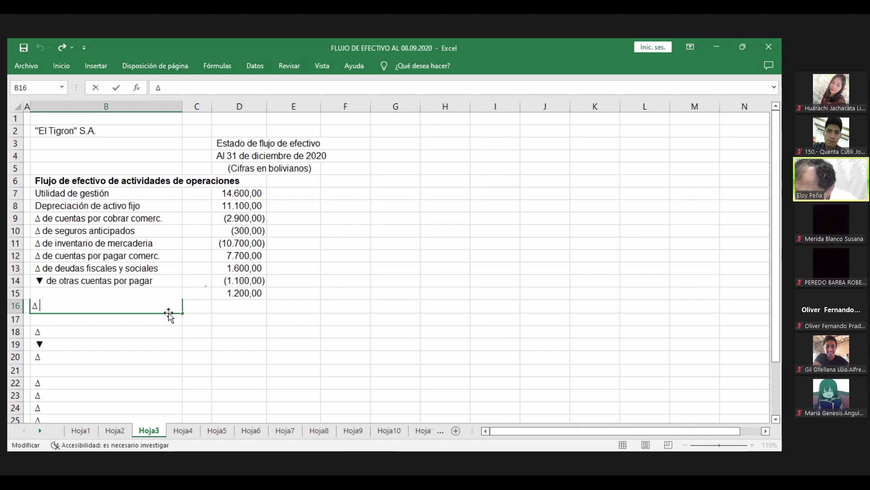
pyautogui.write('d')
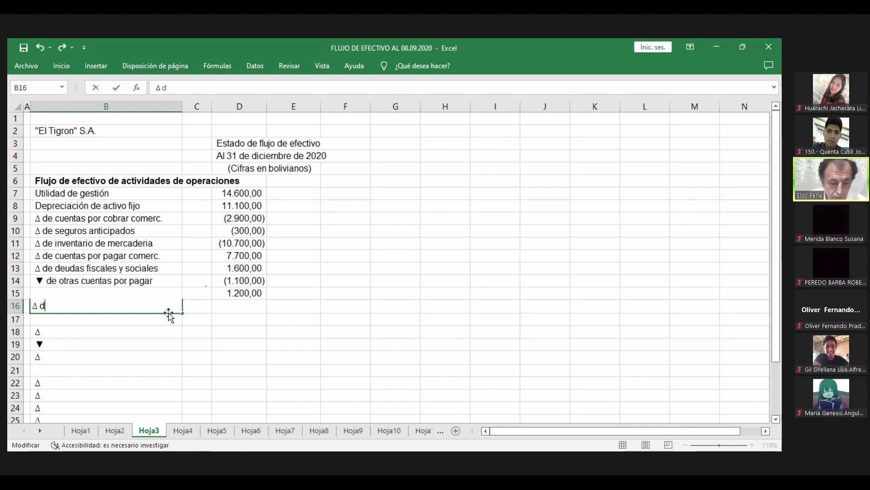
pyautogui.write('e pro')
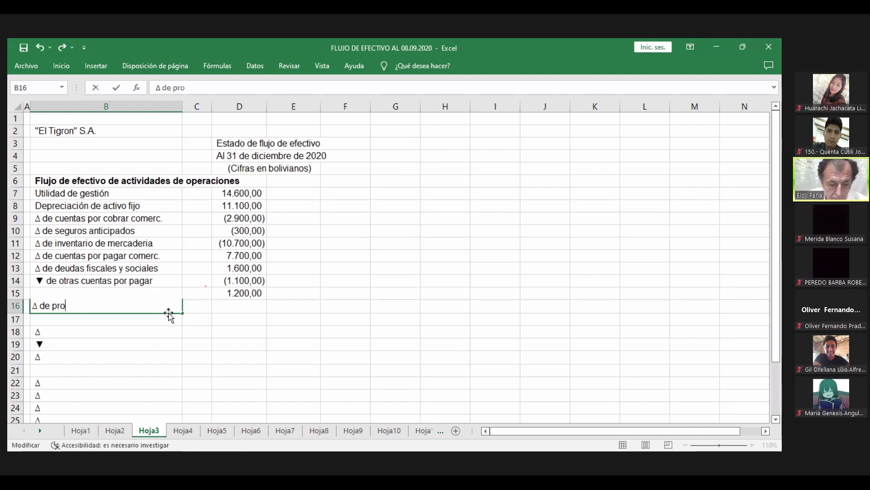
pyautogui.write('visiones')
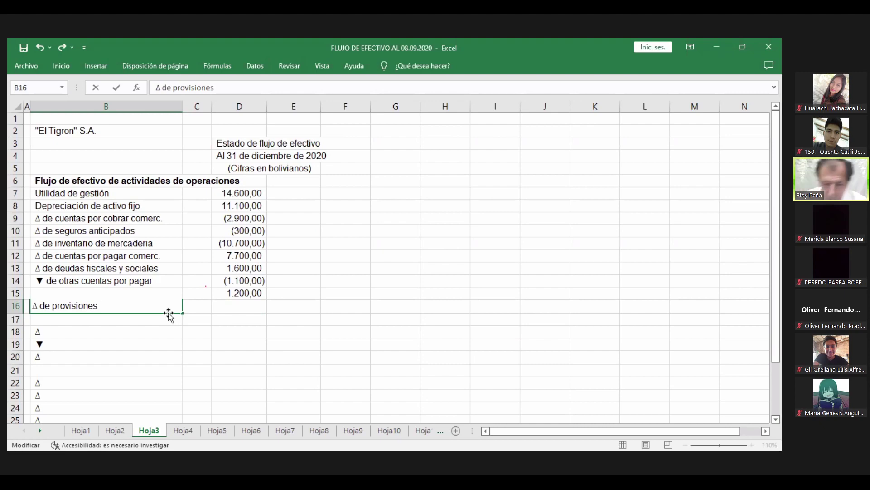
pyautogui.write('p')
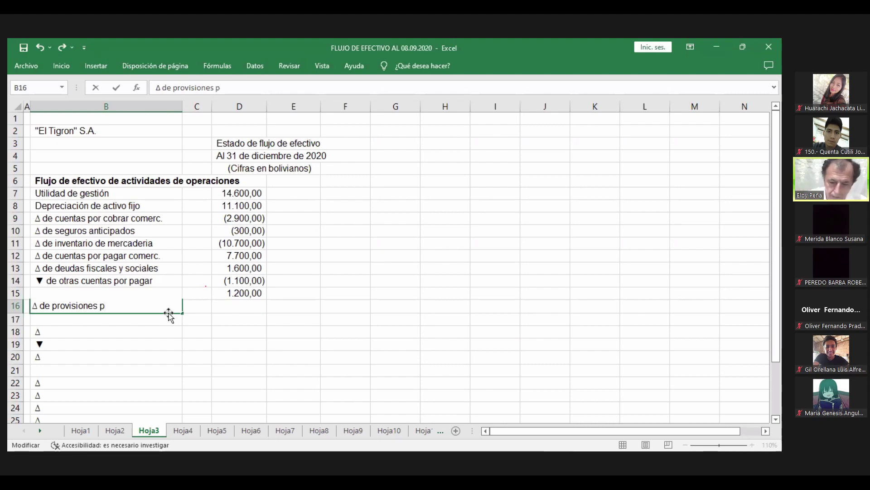
pyautogui.write('/b')
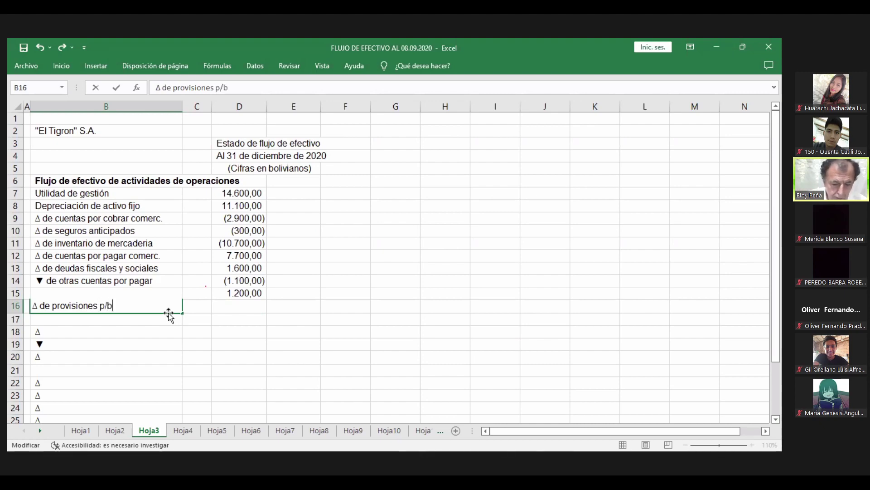
pyautogui.write('enefic')
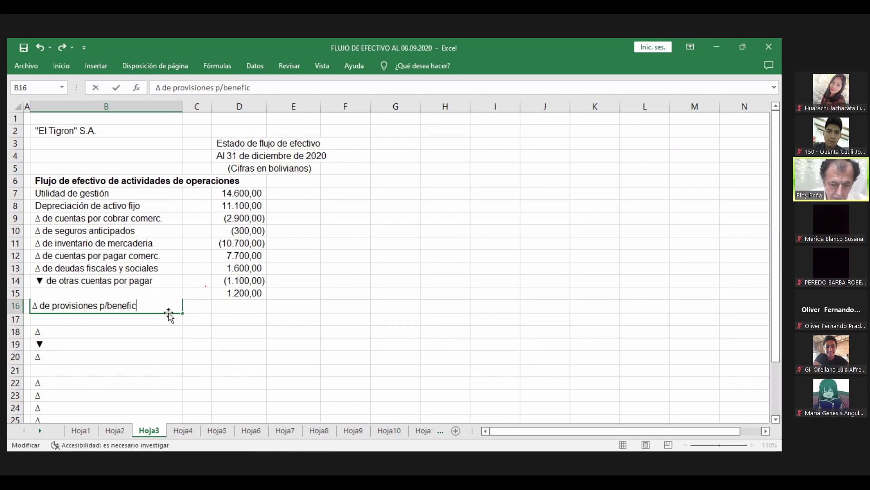
pyautogui.write('ios soc')
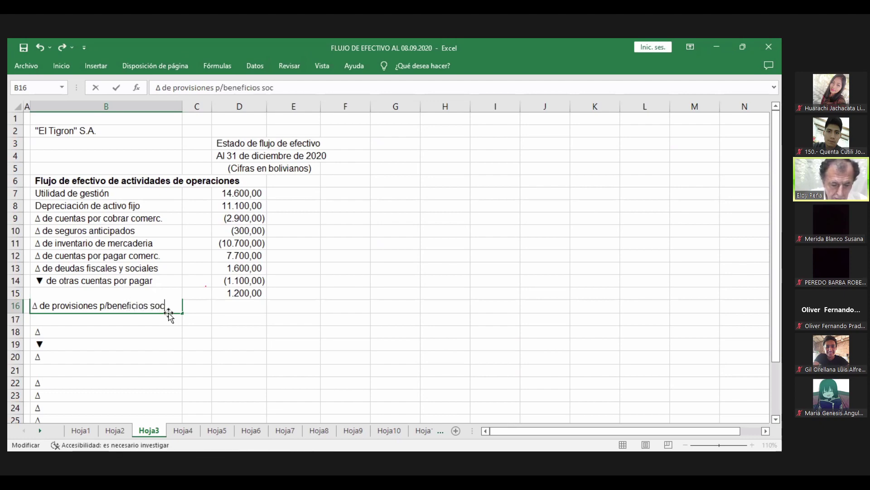
pyautogui.write('iales')
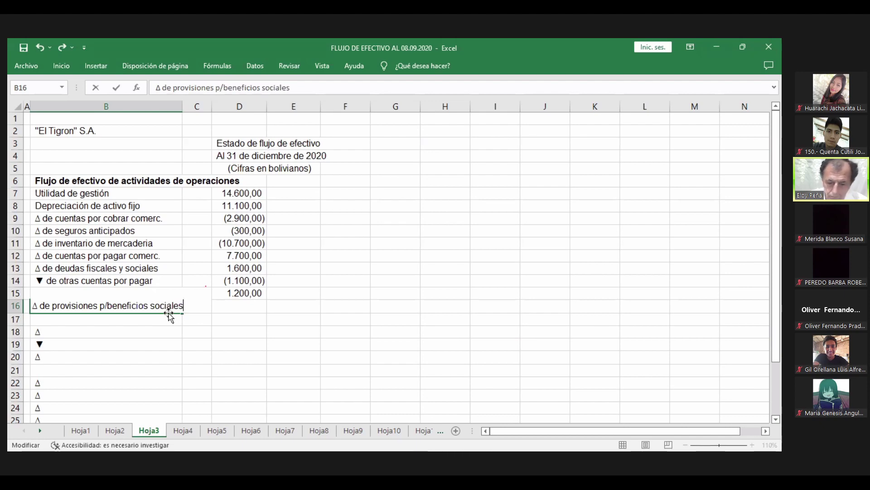
pyautogui.press('Return')
# - Enter the amount 2300 in D16 for the social benefits provisions line
pyautogui.press('Up')
pyautogui.press('Right')
pyautogui.press('Right')
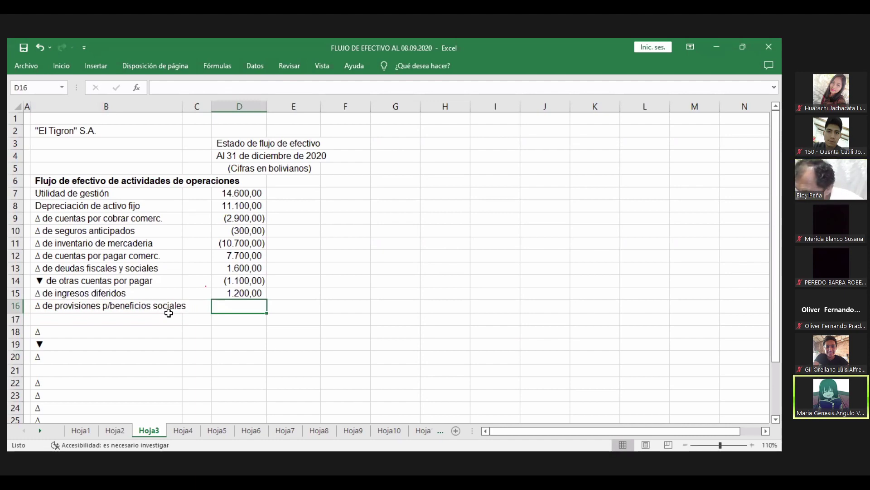
pyautogui.write('2300')
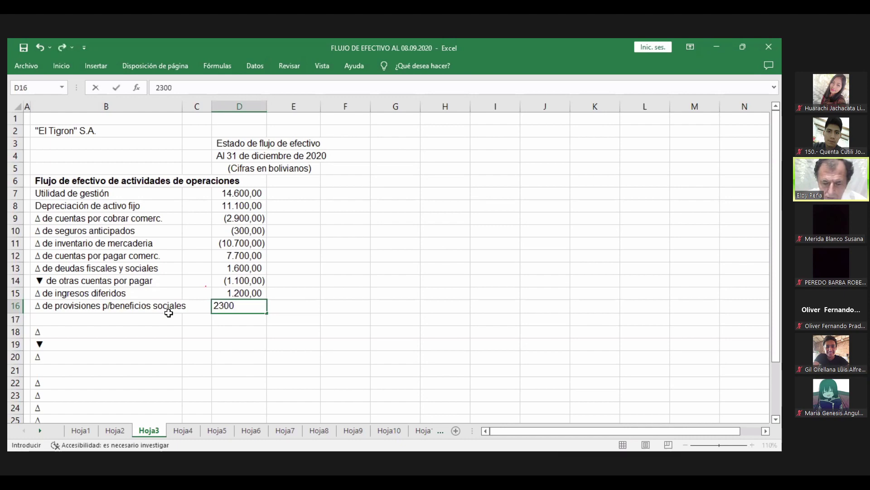
pyautogui.press('Return')
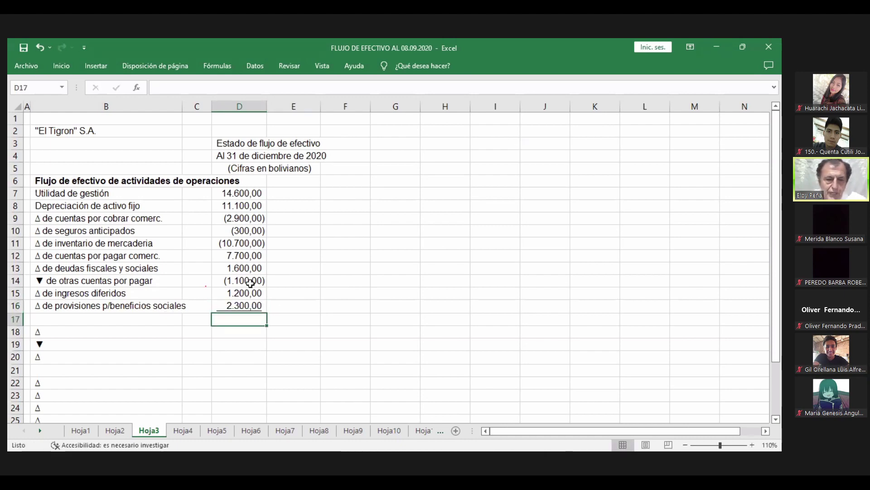
# - Total the operating activities in E6 with the formula =SUMA(D7:D16)
pyautogui.click(295, 185)
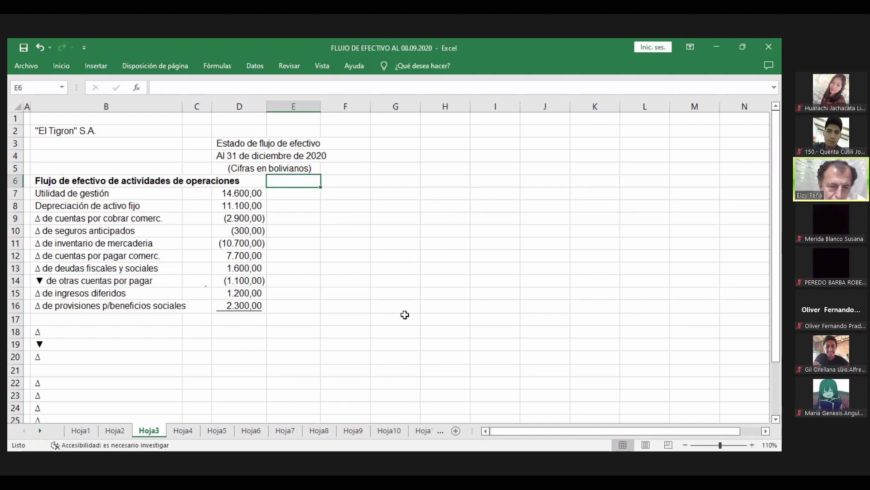
pyautogui.click(56, 68)
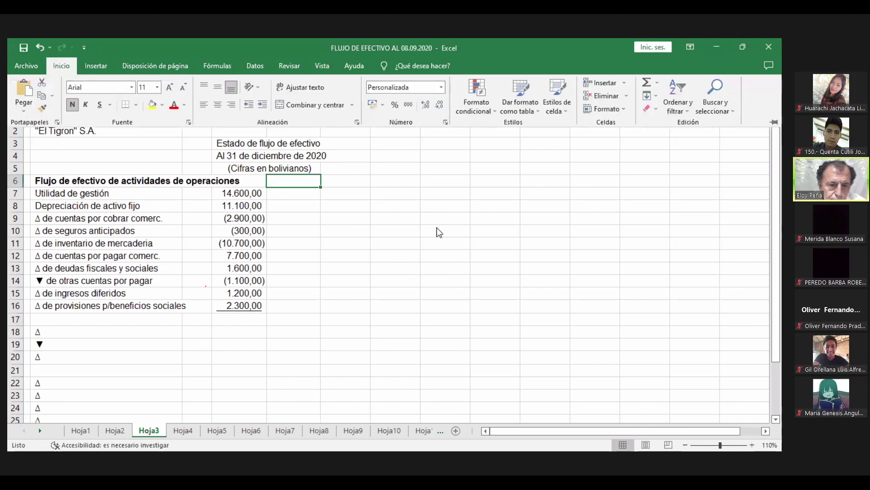
pyautogui.click(646, 83)
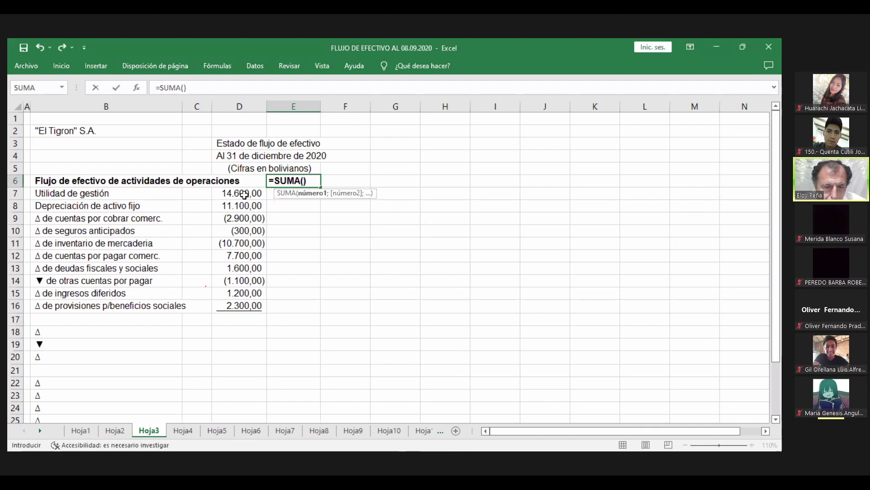
pyautogui.moveTo(244, 194); pyautogui.dragTo(244, 305)
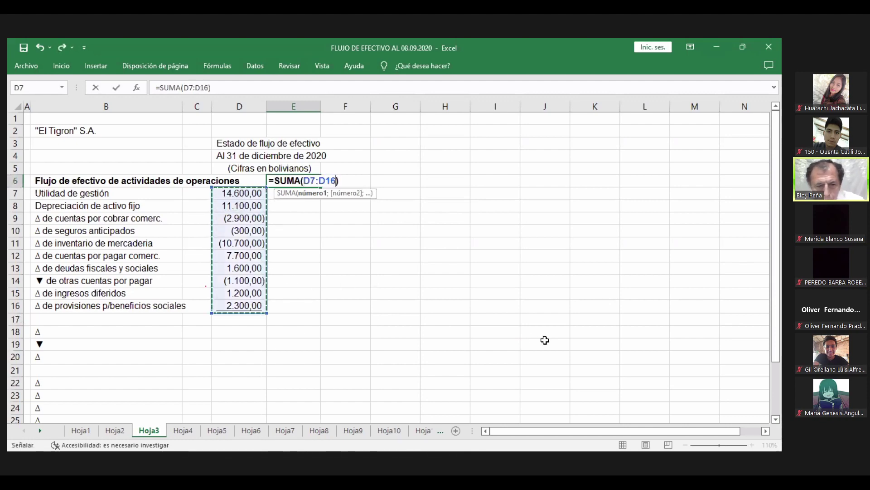
pyautogui.press('Return')
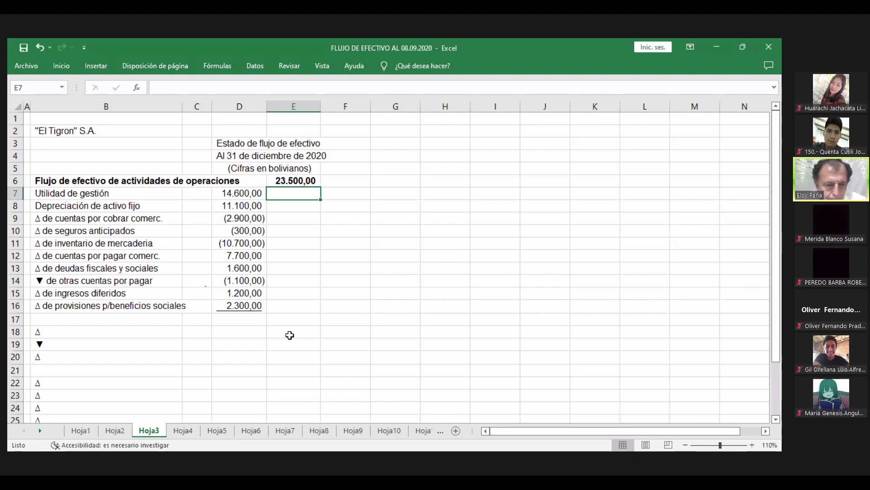
# - Enter the section heading "Flujo de efectivo de actividades de inversión" in cell B17
pyautogui.click(54, 321)
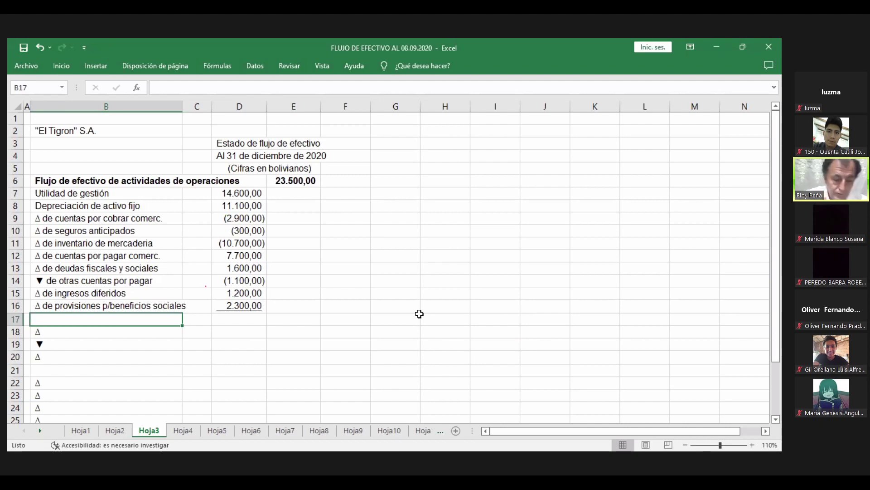
pyautogui.write('Fluj')
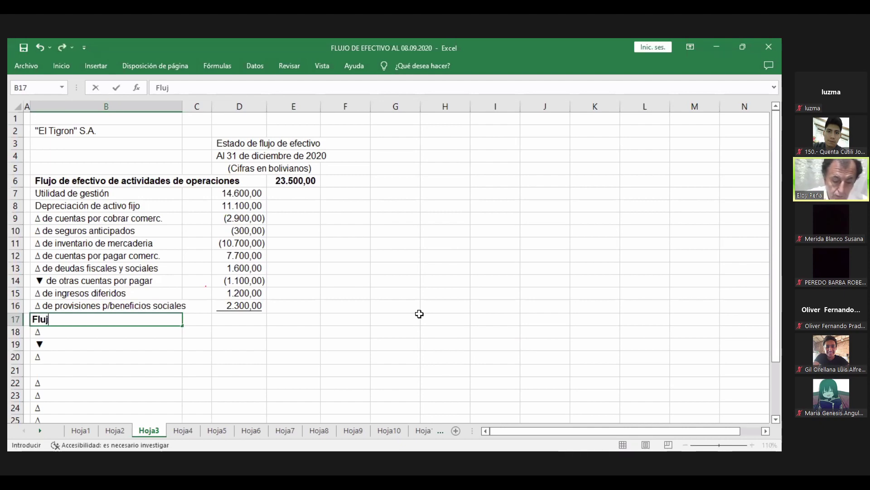
pyautogui.write('o de ')
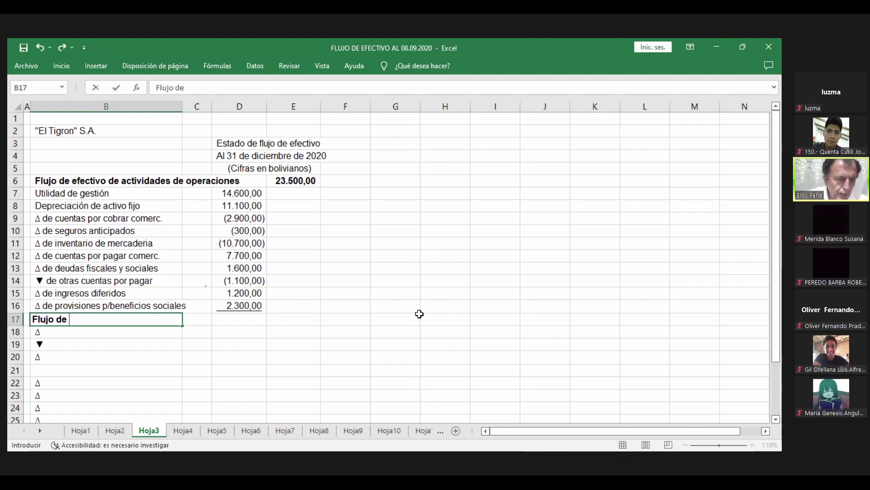
pyautogui.write('efe')
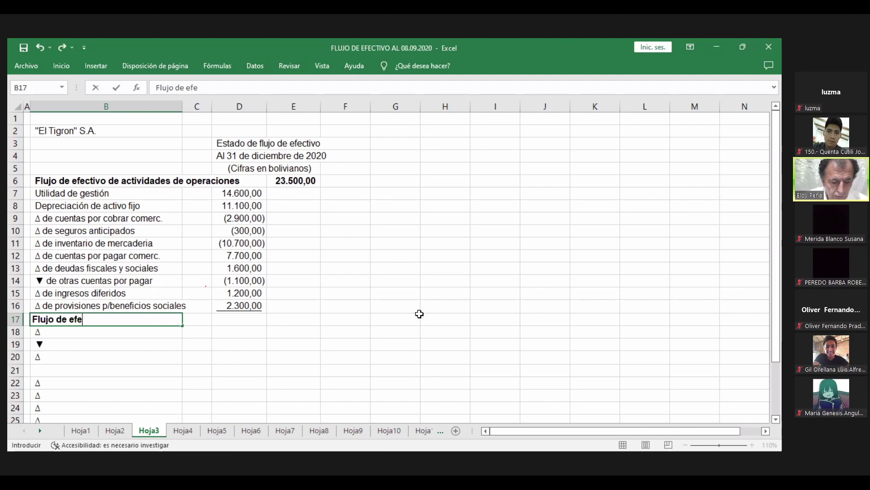
pyautogui.write('ctivo ')
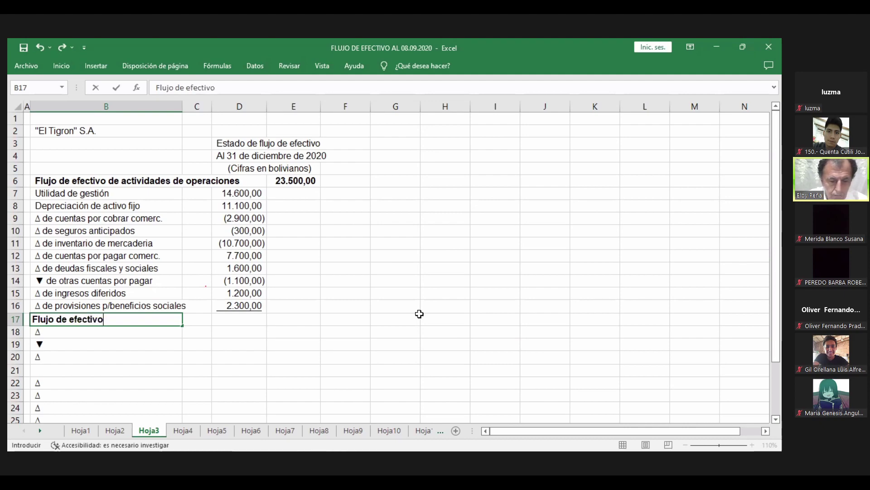
pyautogui.write('de a')
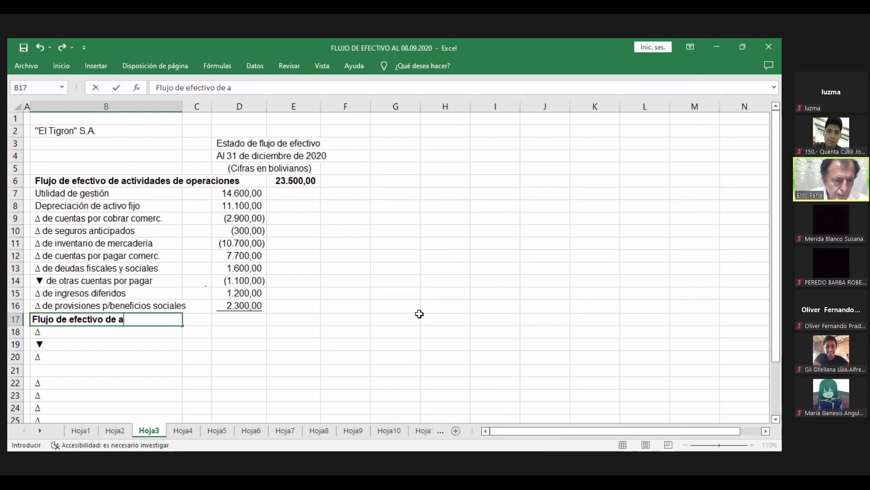
pyautogui.write('ct')
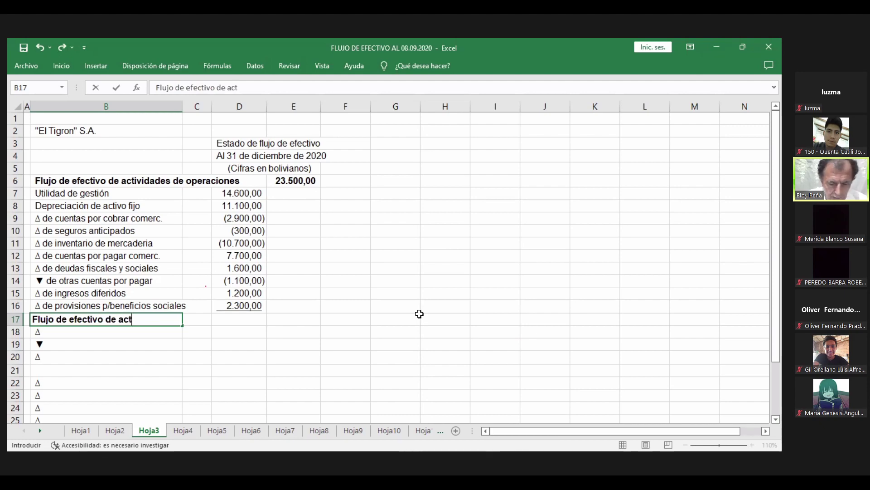
pyautogui.write('ivida')
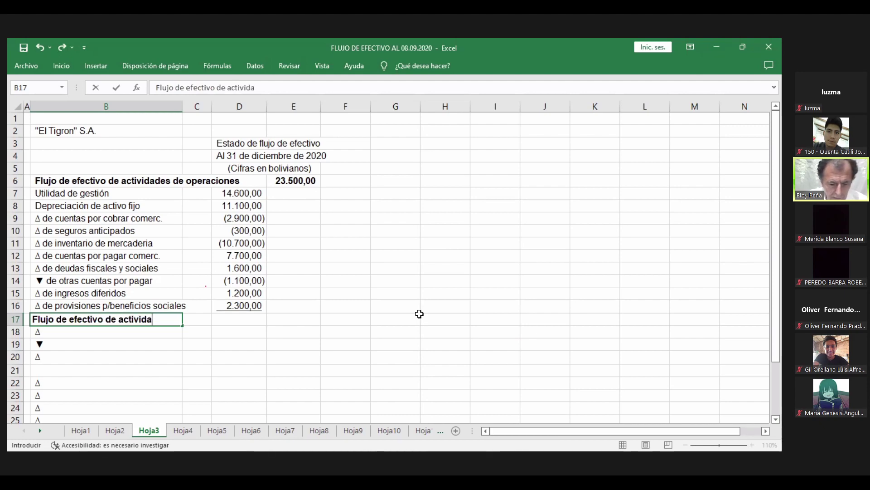
pyautogui.write('des de')
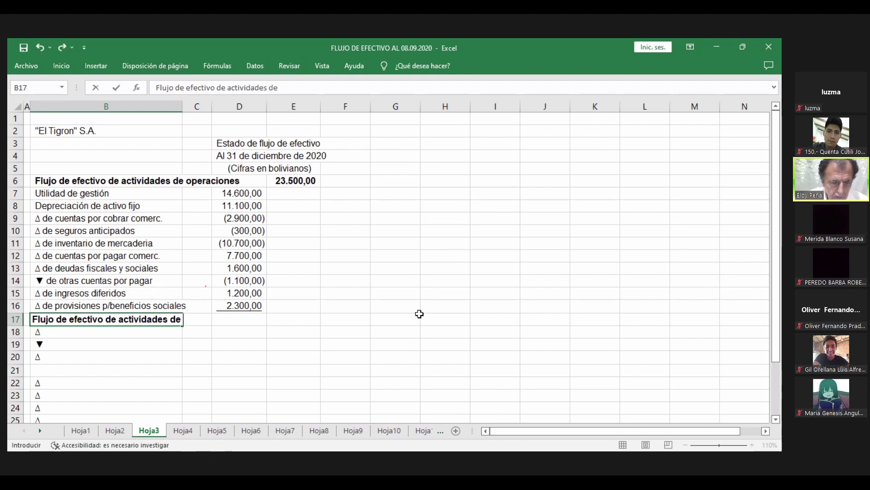
pyautogui.write(' inver')
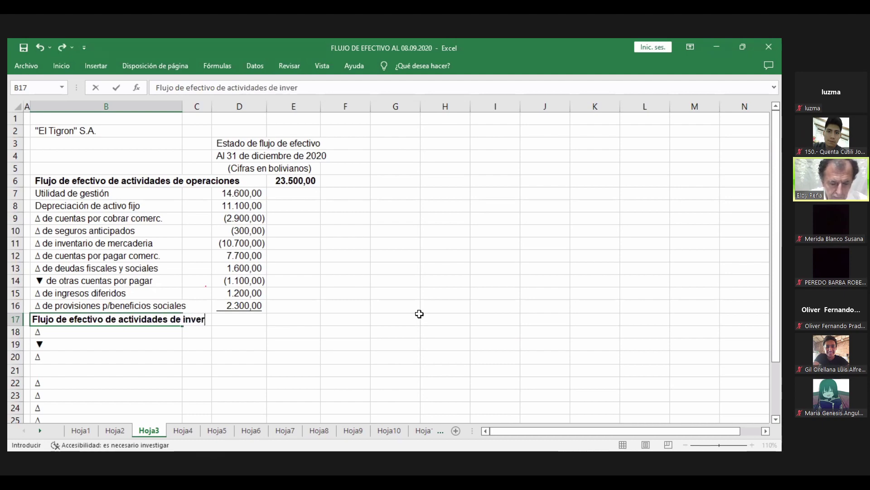
pyautogui.write('sión')
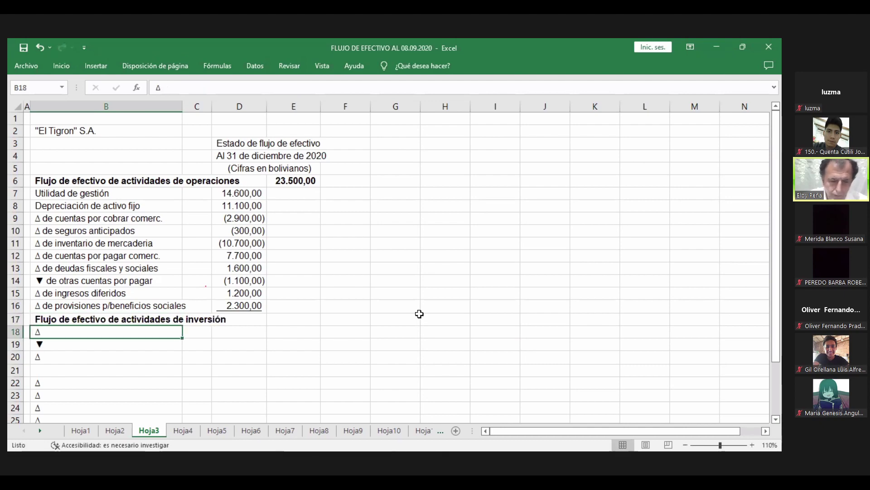
pyautogui.press('Return')
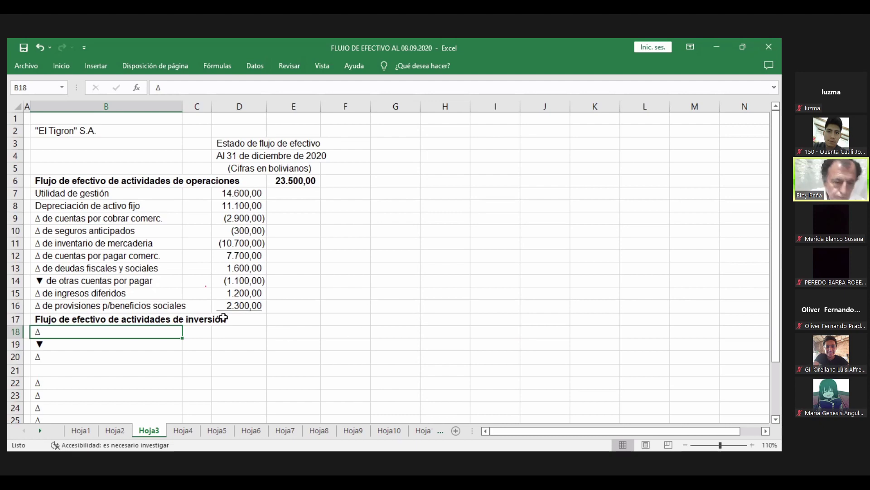
# - Complete the label in cell B18 after the Δ symbol so it reads "Δ de bienes de uso bruto"
pyautogui.doubleClick(52, 332)
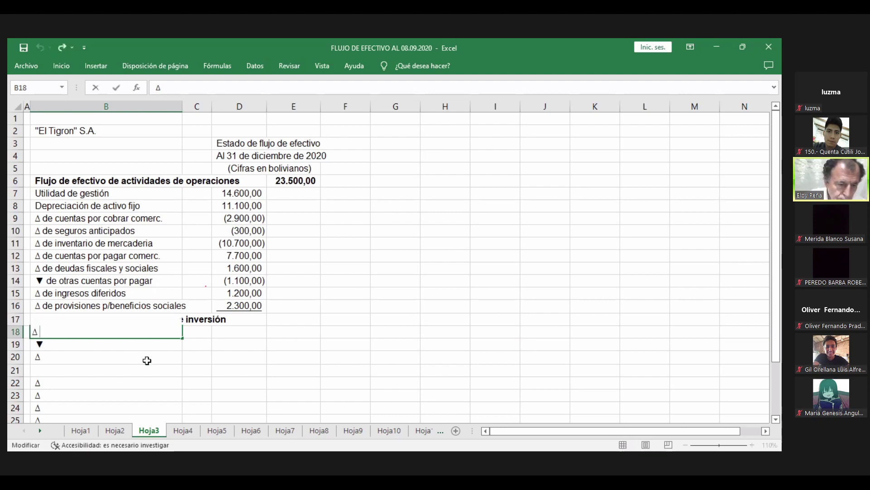
pyautogui.write('de biene')
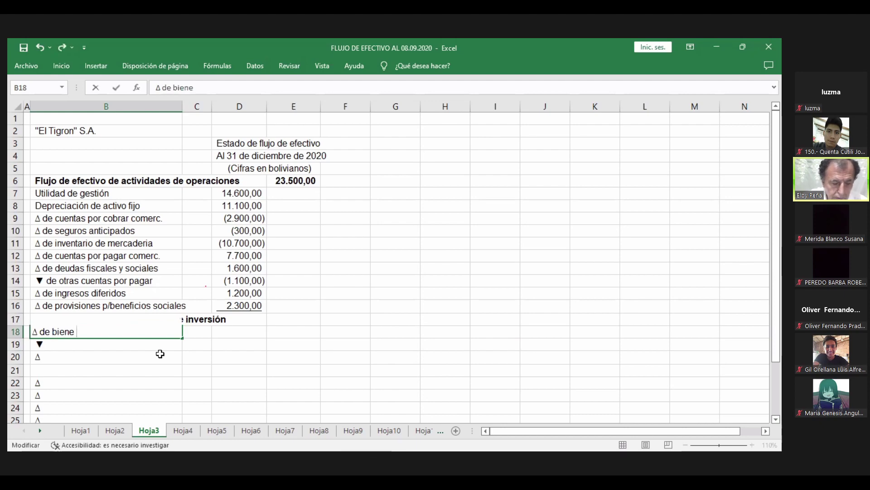
pyautogui.write('s de')
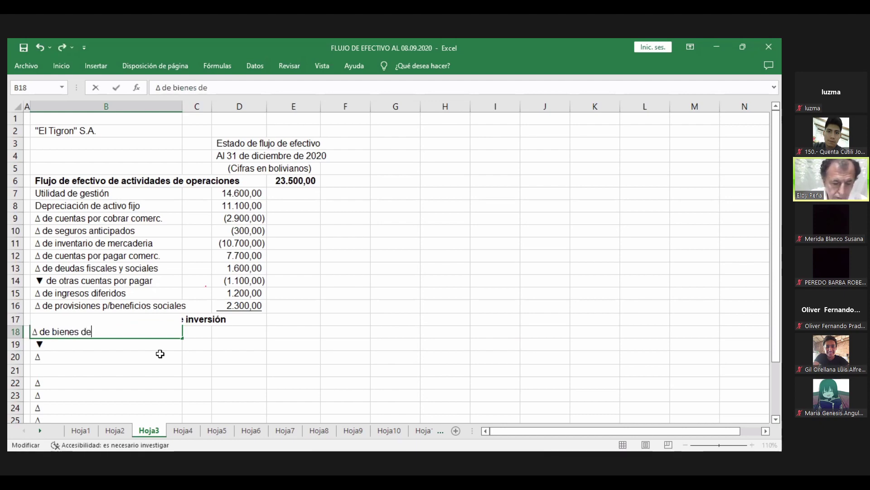
pyautogui.write(' uso')
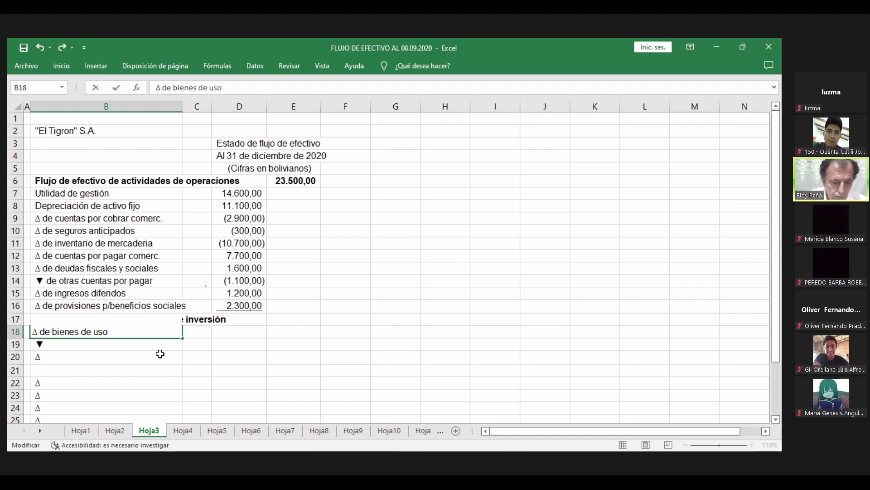
pyautogui.write(' brut')
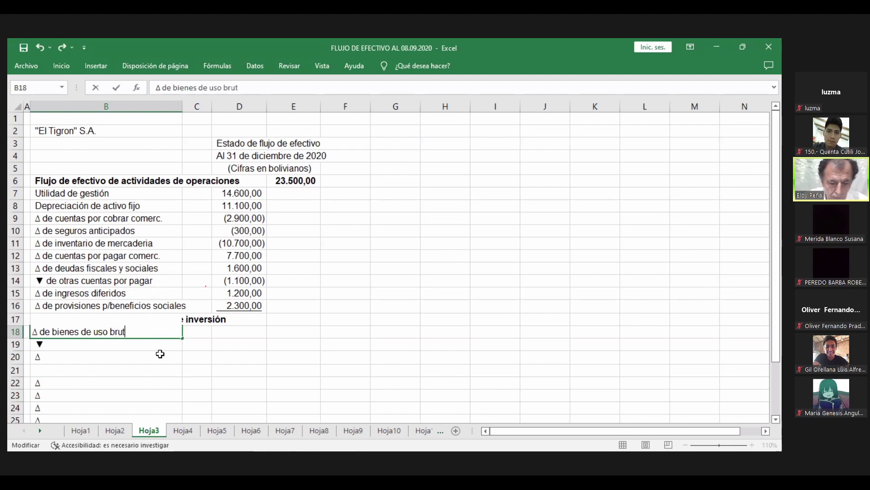
pyautogui.write('o')
pyautogui.press('Return')
# - Enter the negative amount (21600) in D18 for the gross fixed assets line
pyautogui.press('Up')
pyautogui.press('Right')
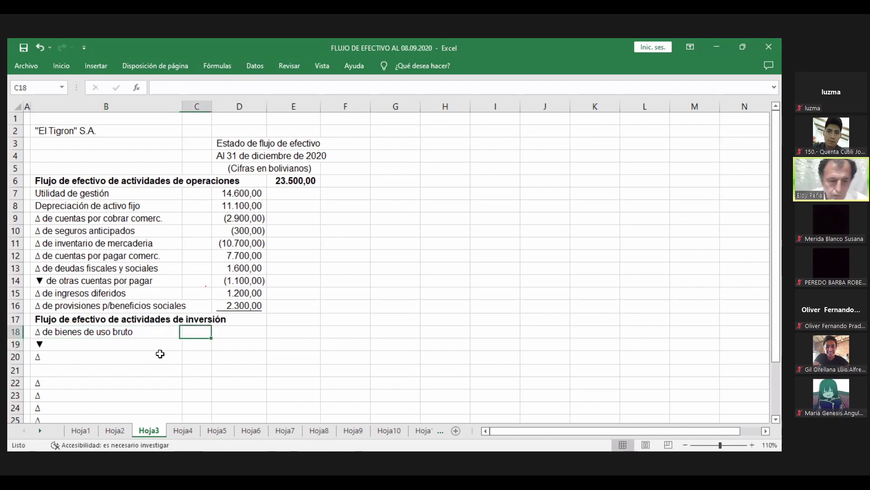
pyautogui.press('Right')
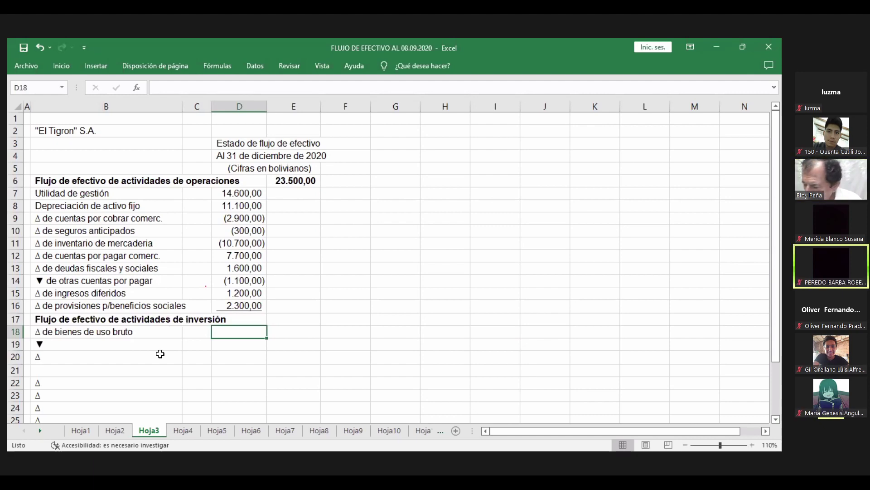
pyautogui.write('(')
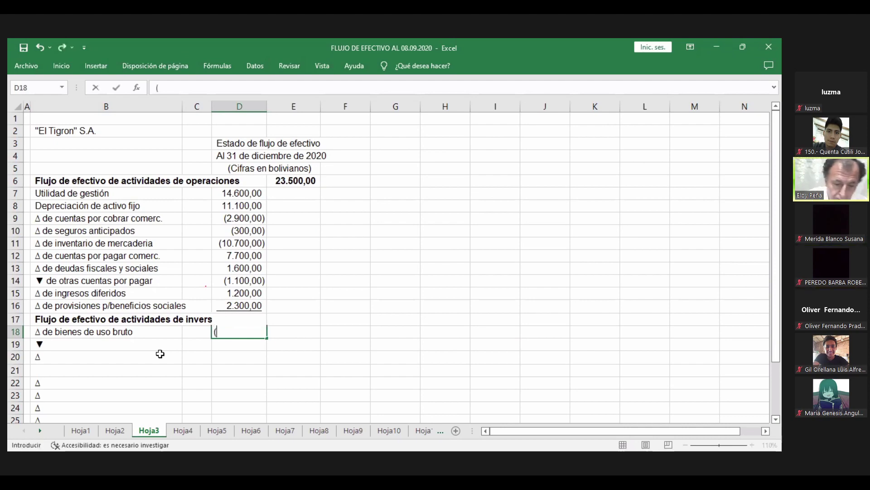
pyautogui.write('21600')
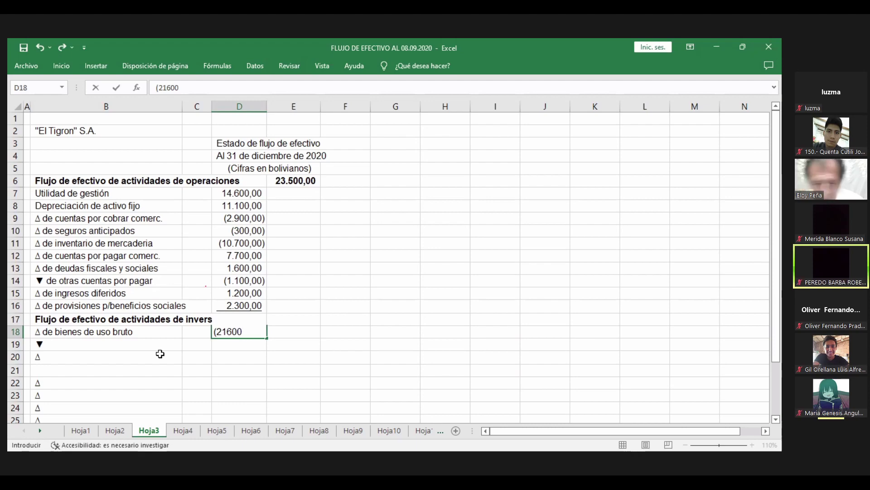
pyautogui.write(')')
pyautogui.press('Return')
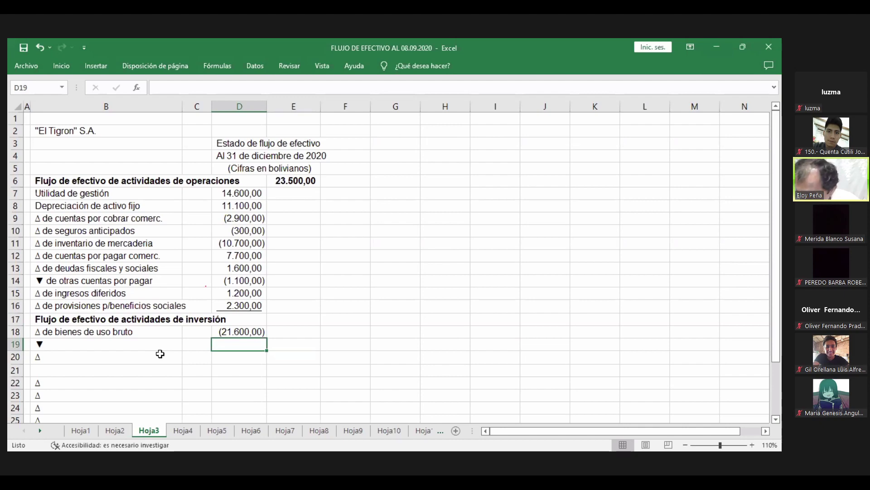
# - Complete the label in cell B19 after the ▼ symbol so it reads "▼ de inversiones permanentes"
pyautogui.press('Left')
pyautogui.press('Left')
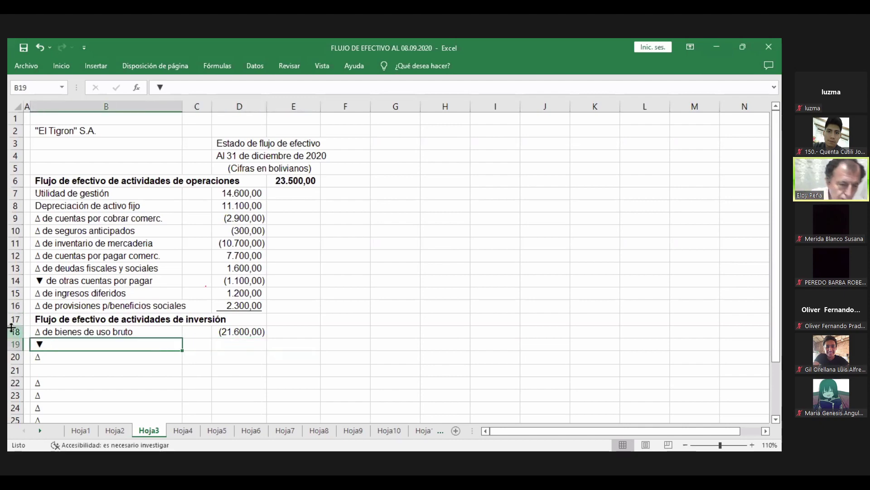
pyautogui.doubleClick(62, 345)
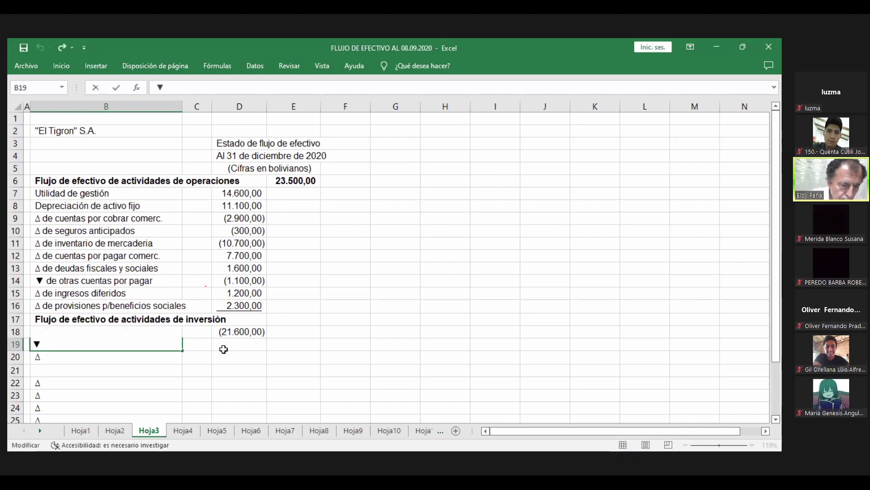
pyautogui.write('de')
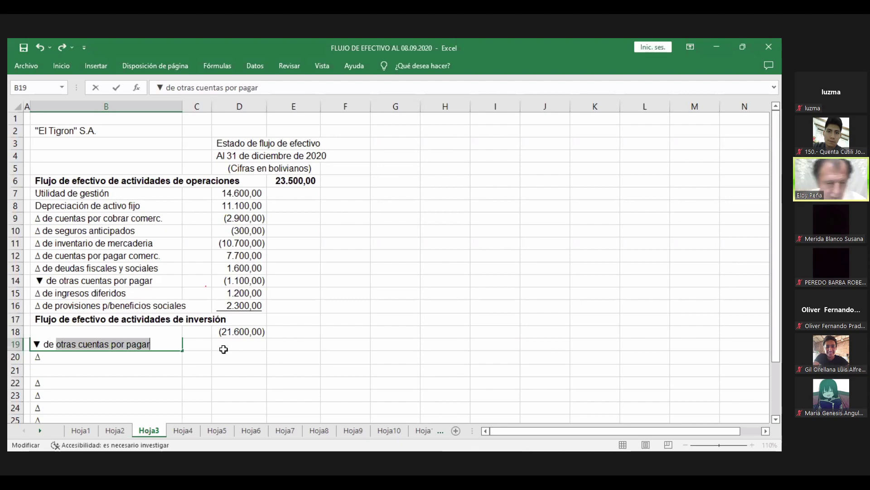
pyautogui.write('i')
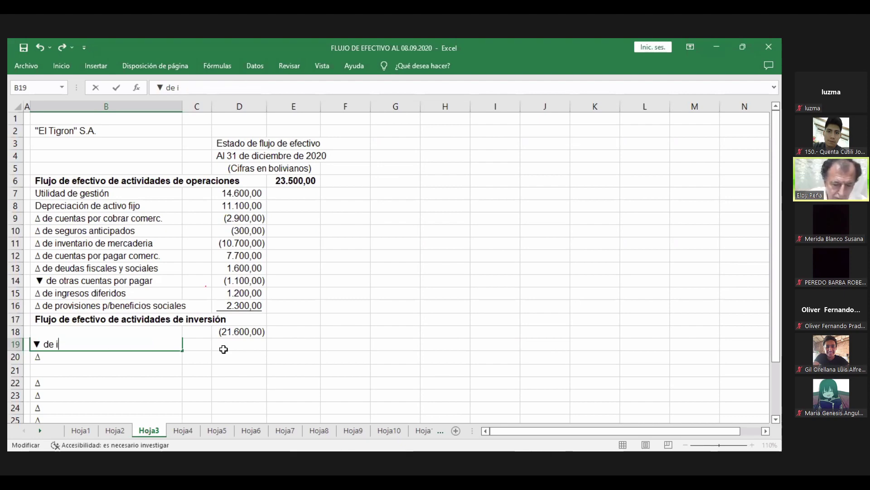
pyautogui.write('nver')
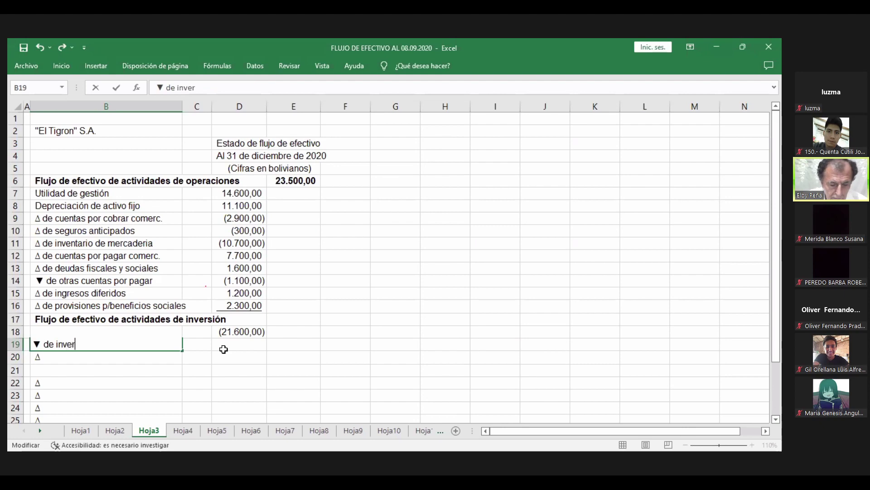
pyautogui.write('siones')
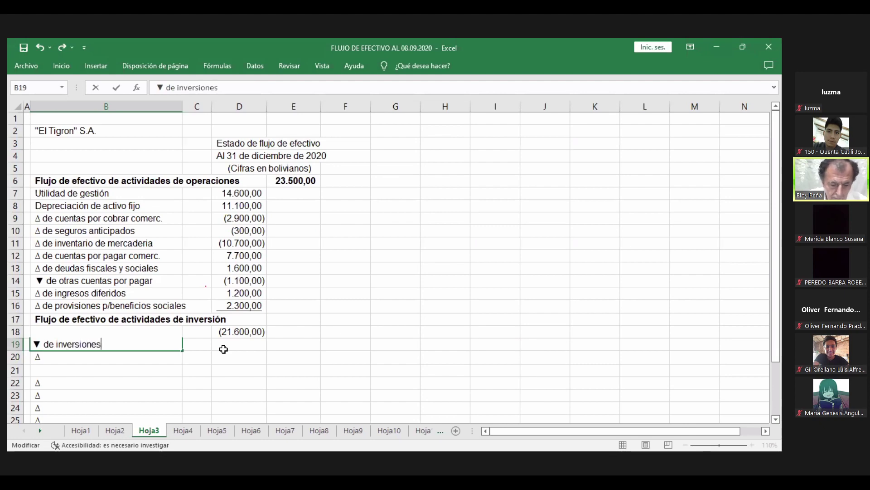
pyautogui.write(' perma')
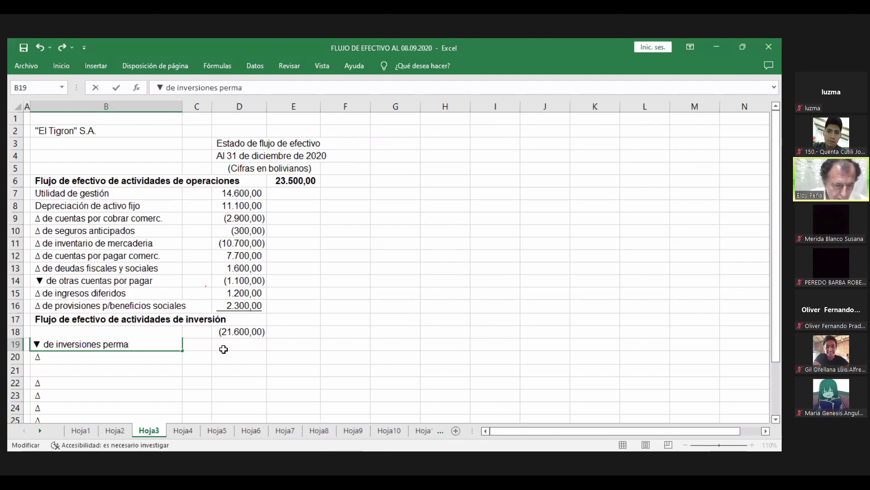
pyautogui.write('neb')
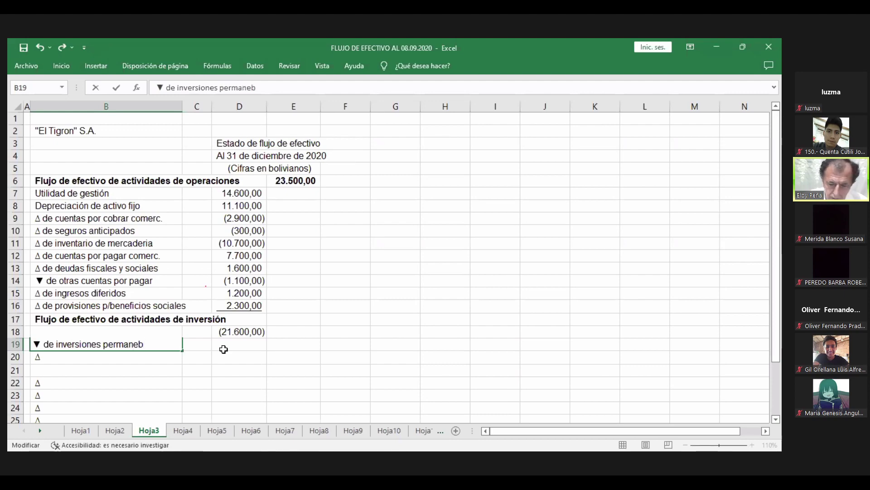
pyautogui.press('BackSpace')
pyautogui.write('ntes')
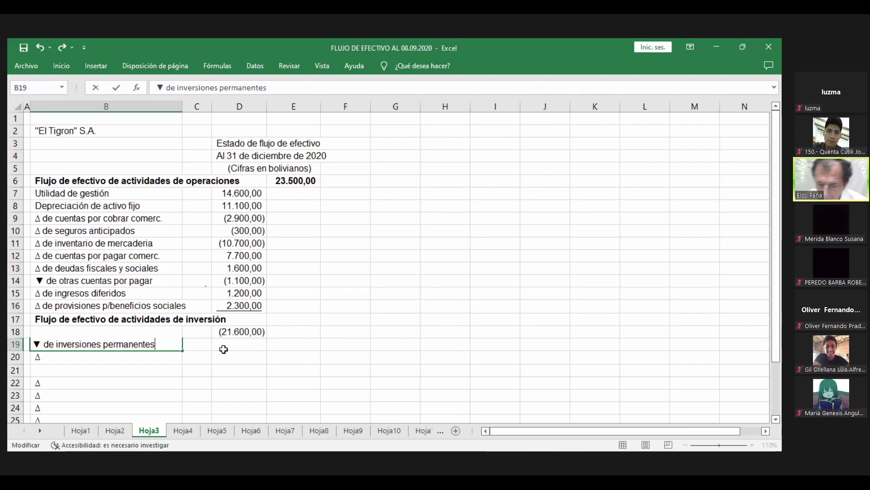
pyautogui.press('Return')
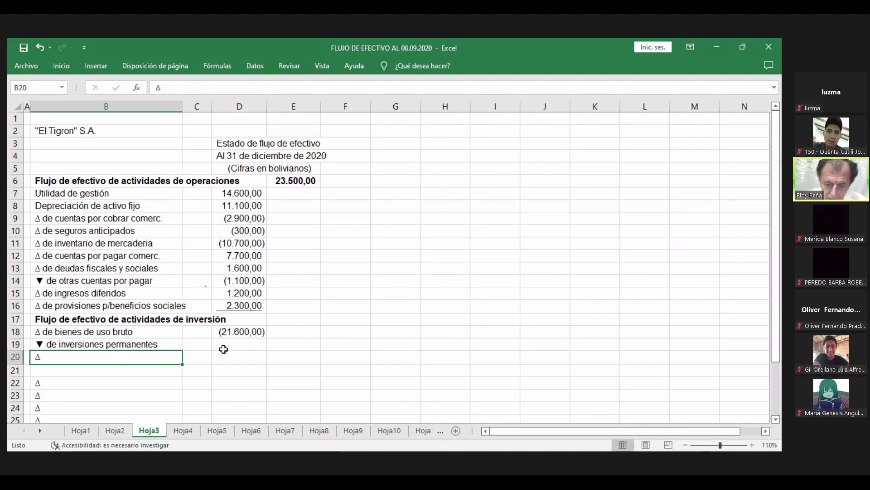
# - Enter the amount 1500 in D19 for the permanent investments line
pyautogui.press('Right')
pyautogui.press('Right')
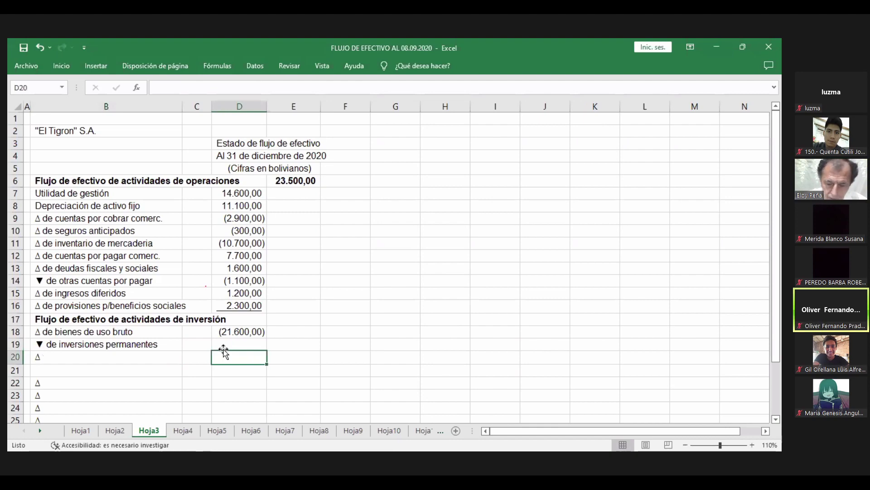
pyautogui.press('Up')
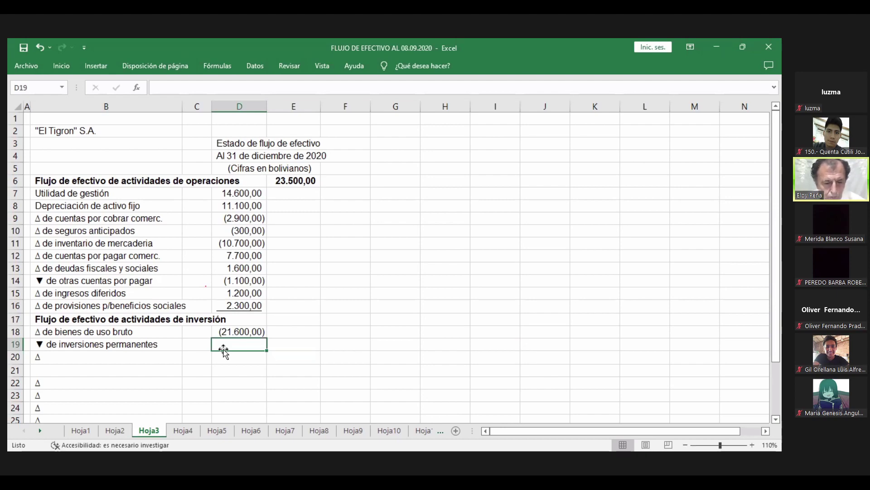
pyautogui.write('1500')
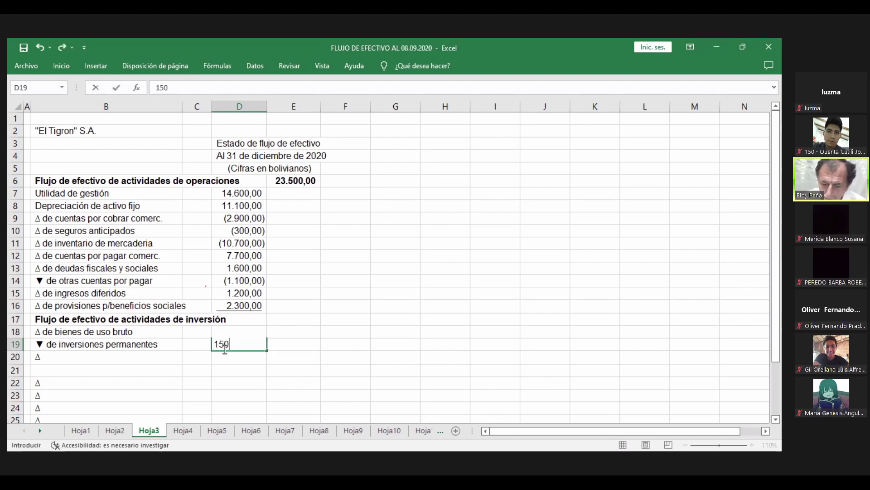
pyautogui.press('Return')
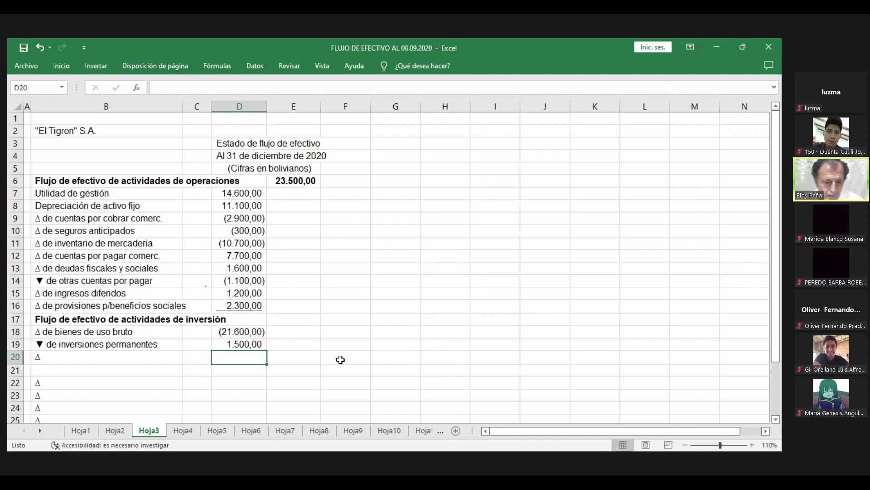
# - Complete the label in cell B20 after the Δ symbol so it reads "Δ de bienes intangibles"
pyautogui.press('Left')
pyautogui.press('Left')
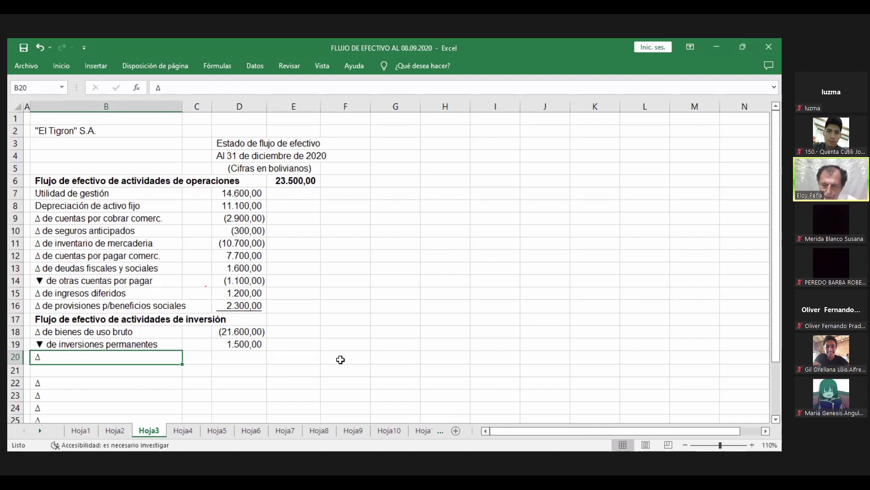
pyautogui.hotkey('ctrl', 'z')
pyautogui.doubleClick(52, 356)
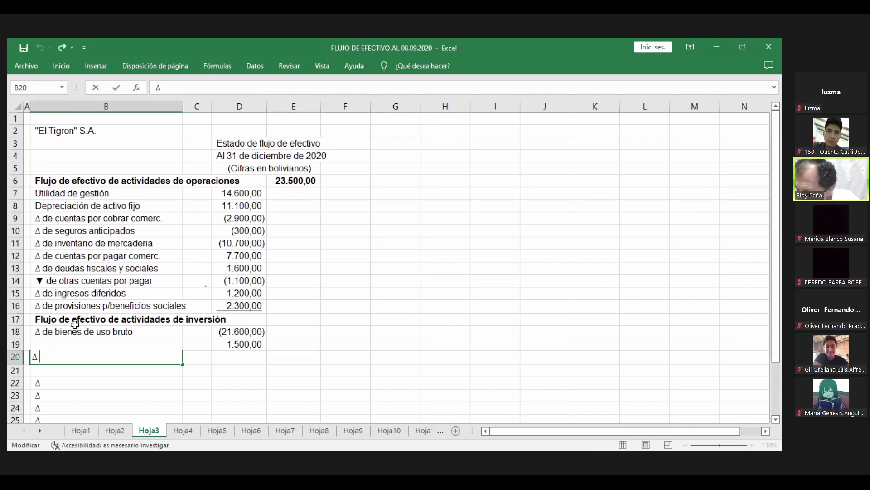
pyautogui.write('de')
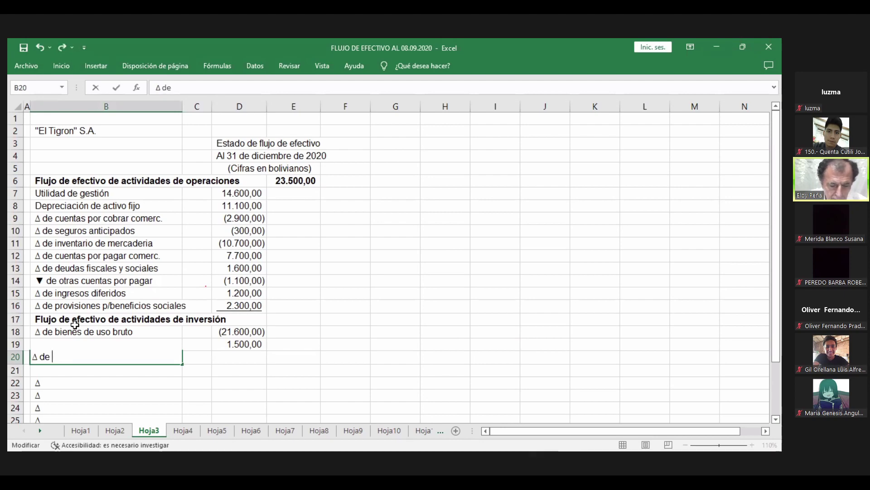
pyautogui.write(' bien')
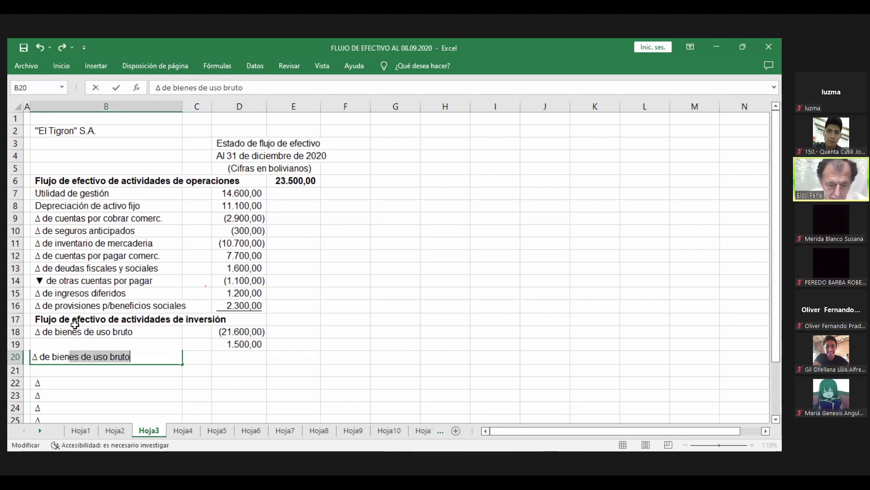
pyautogui.write('es ')
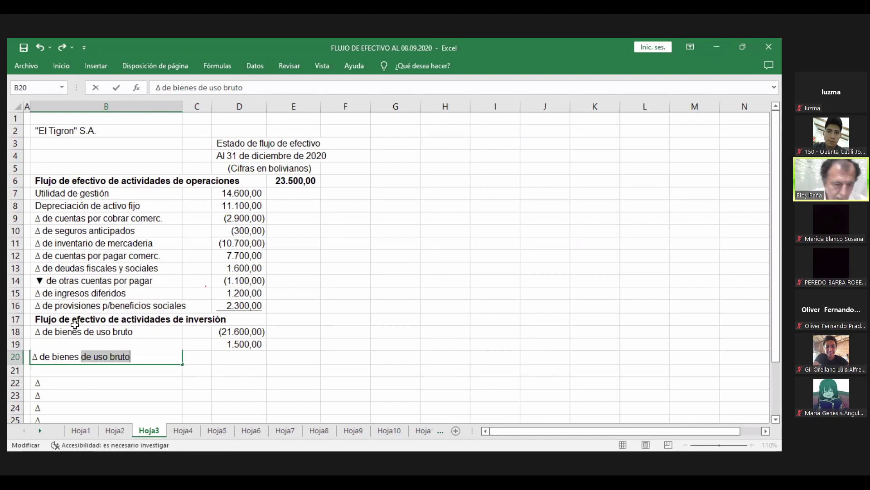
pyautogui.write('intan')
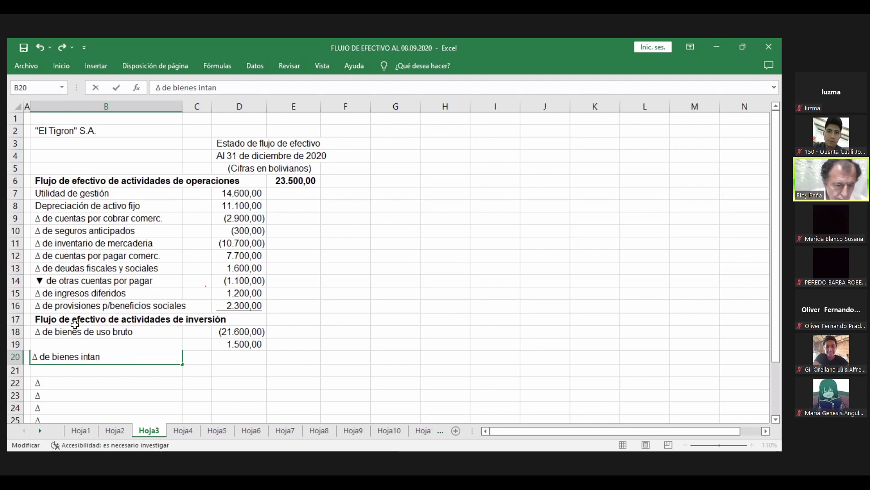
pyautogui.write('gi')
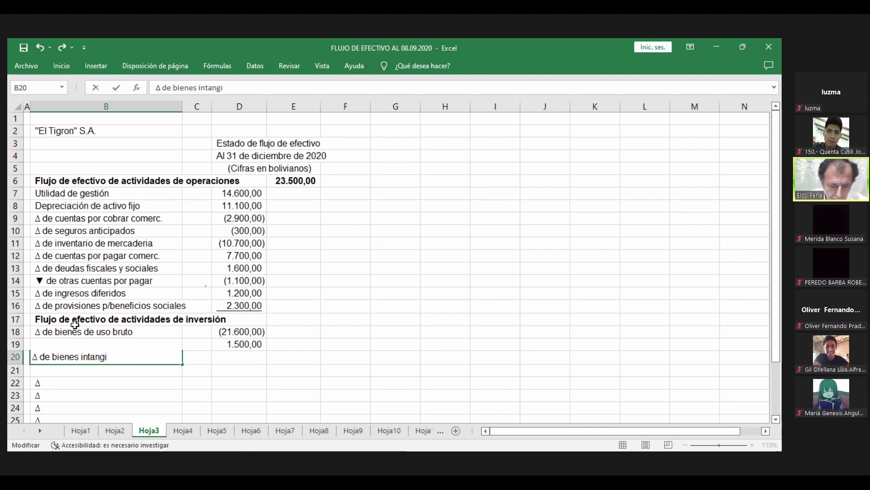
pyautogui.write('bles')
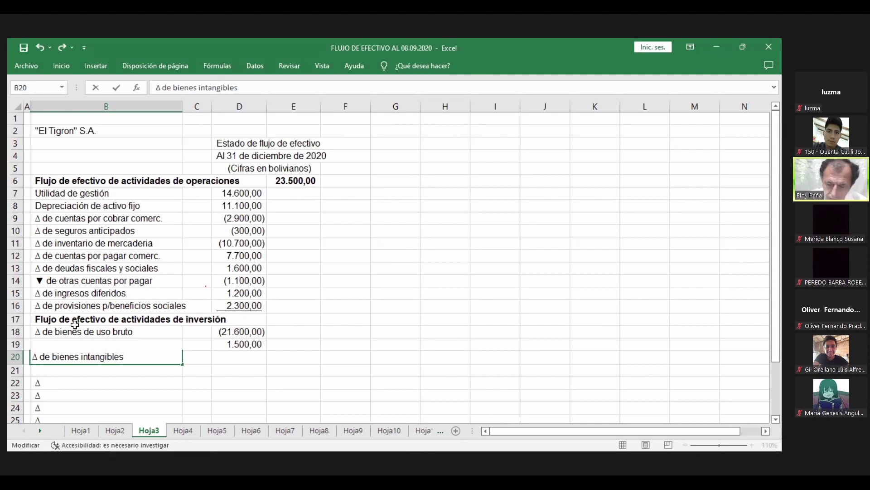
pyautogui.press('Return')
pyautogui.press('Up')
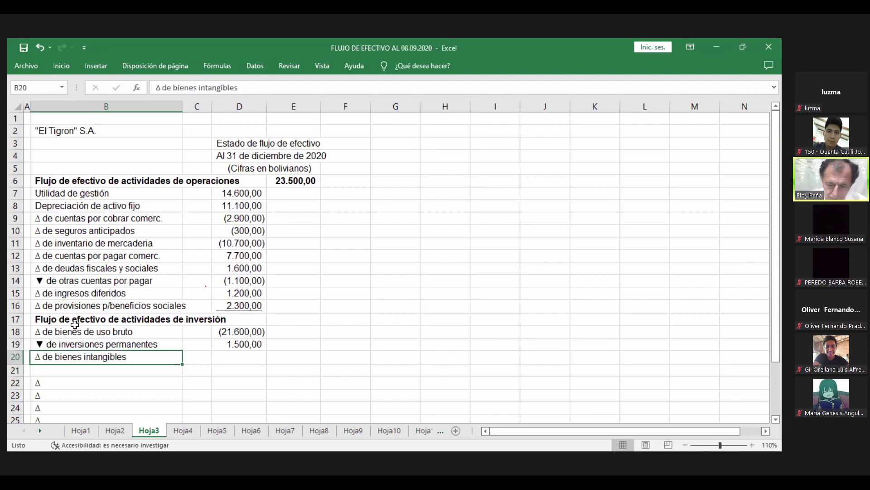
# - Enter the negative amount (4900) in D20 for the intangible assets line
pyautogui.press('Right')
pyautogui.press('Right')
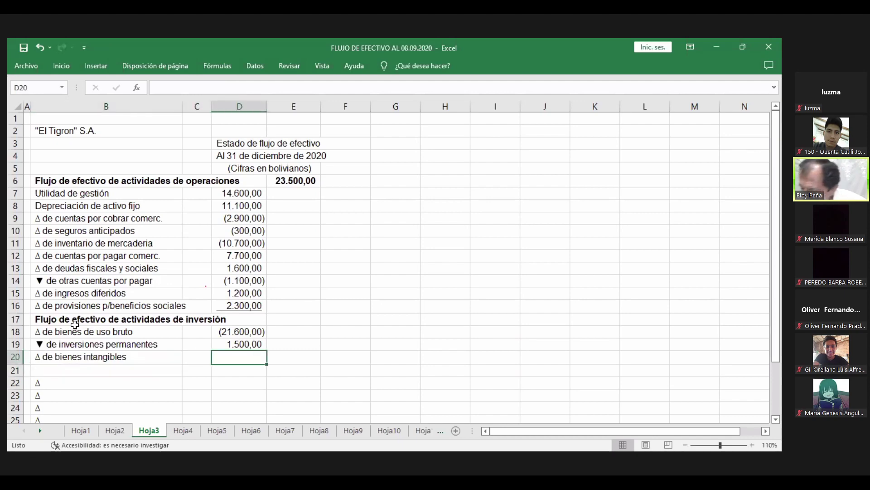
pyautogui.write('(')
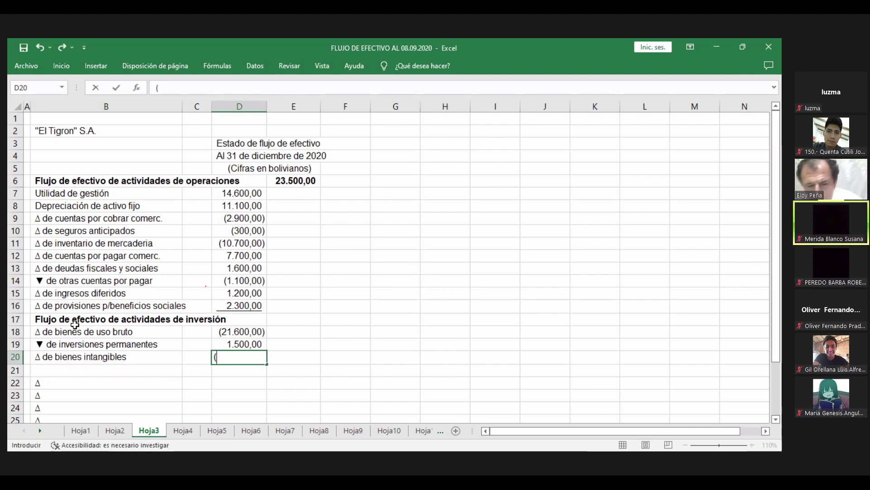
pyautogui.write('49')
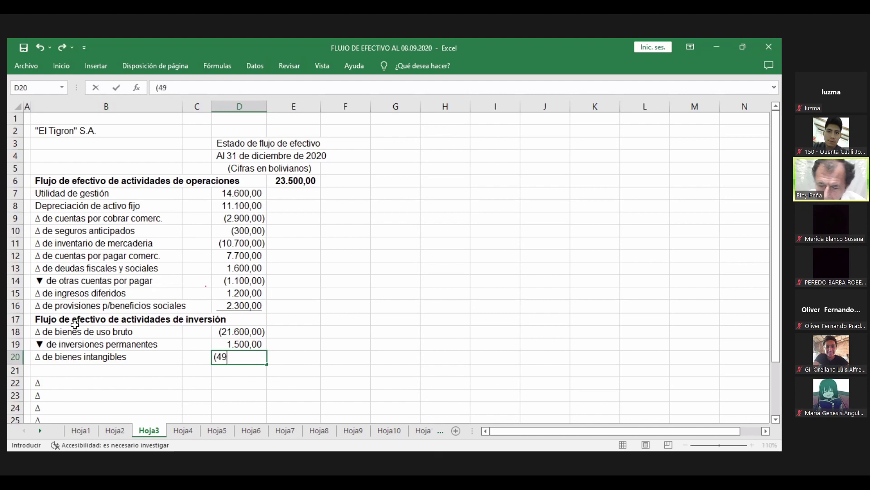
pyautogui.write('00)')
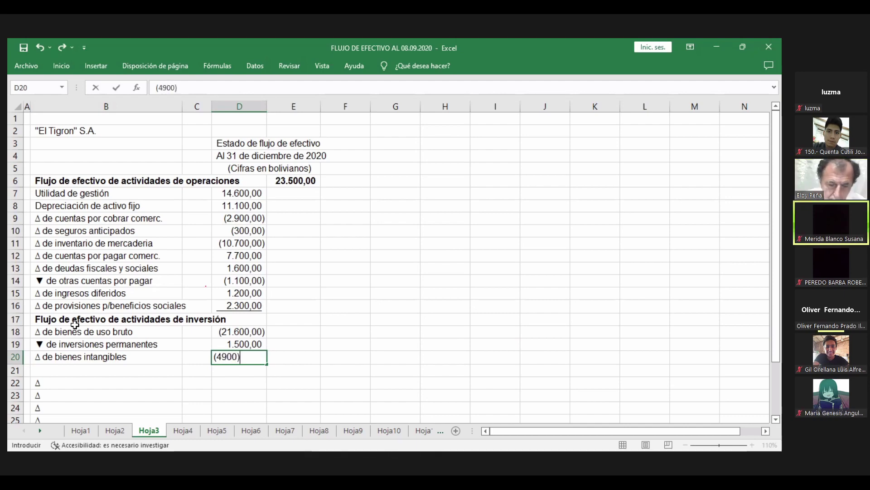
pyautogui.press('Return')
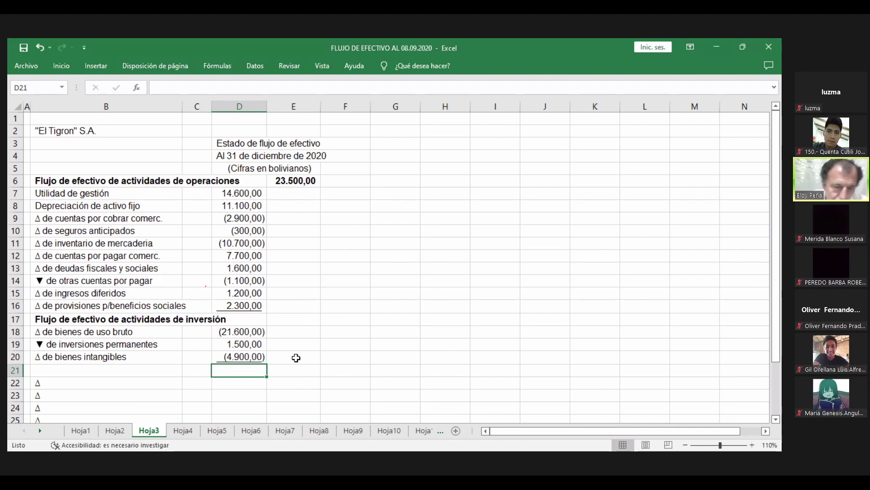
# - Review the labels and amounts of the investing activity lines in rows 18 to 20
pyautogui.click(307, 318)
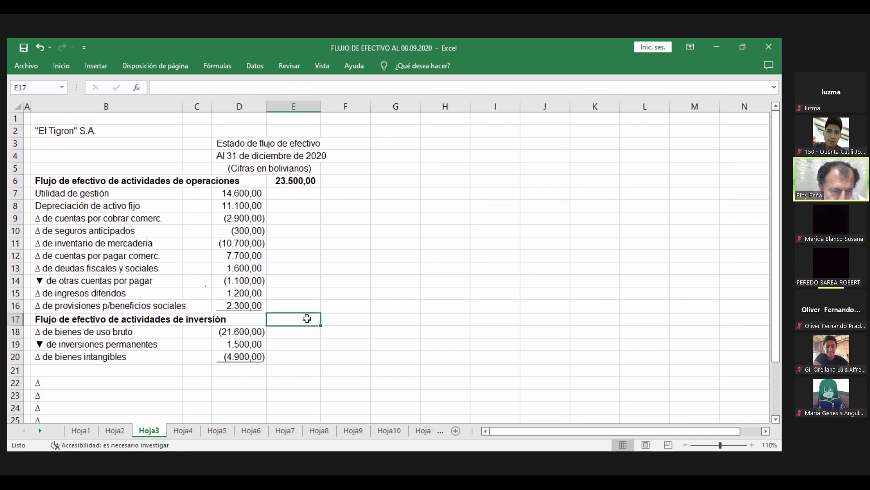
pyautogui.click(62, 331)
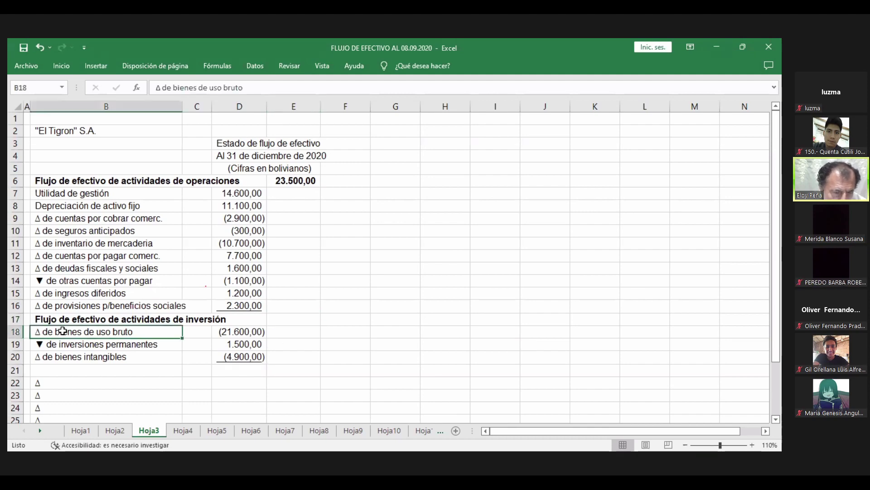
pyautogui.moveTo(62, 330); pyautogui.dragTo(237, 332)
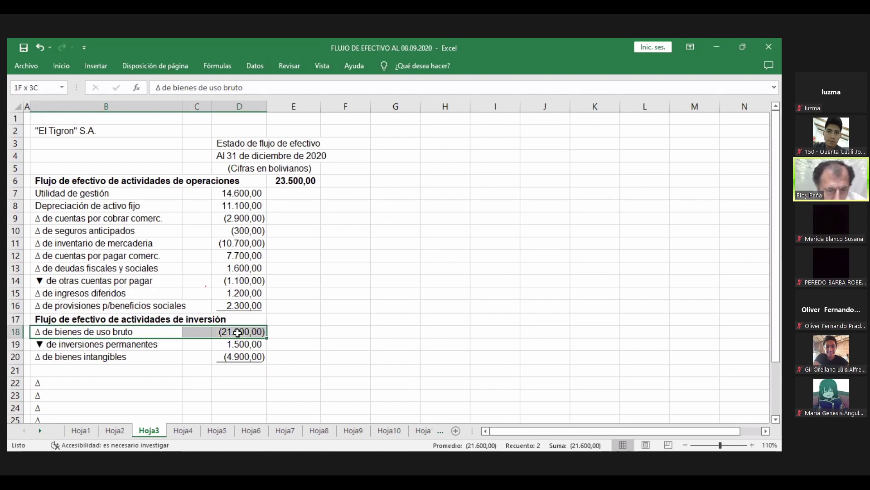
pyautogui.moveTo(237, 333); pyautogui.dragTo(238, 333)
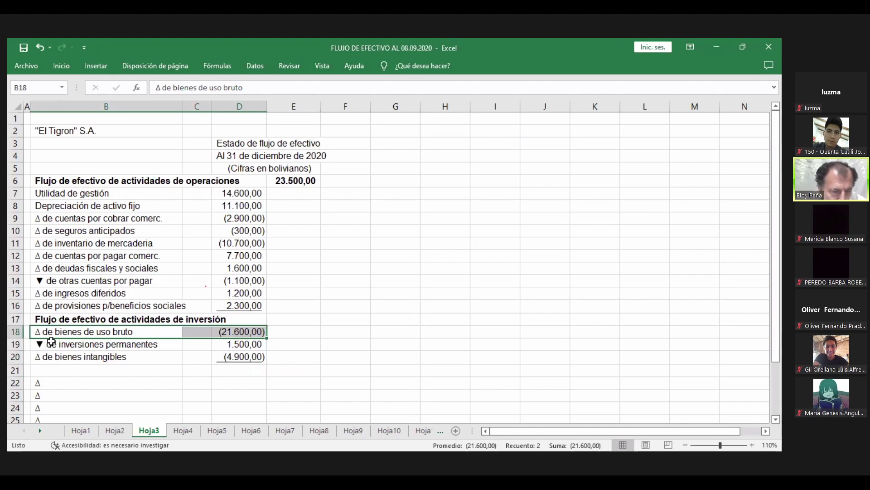
pyautogui.moveTo(51, 341); pyautogui.dragTo(222, 345)
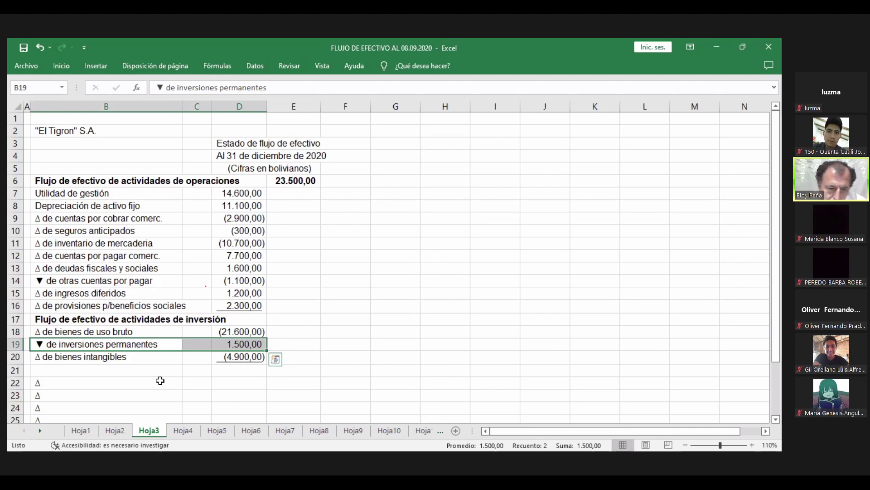
pyautogui.moveTo(50, 345); pyautogui.dragTo(232, 345)
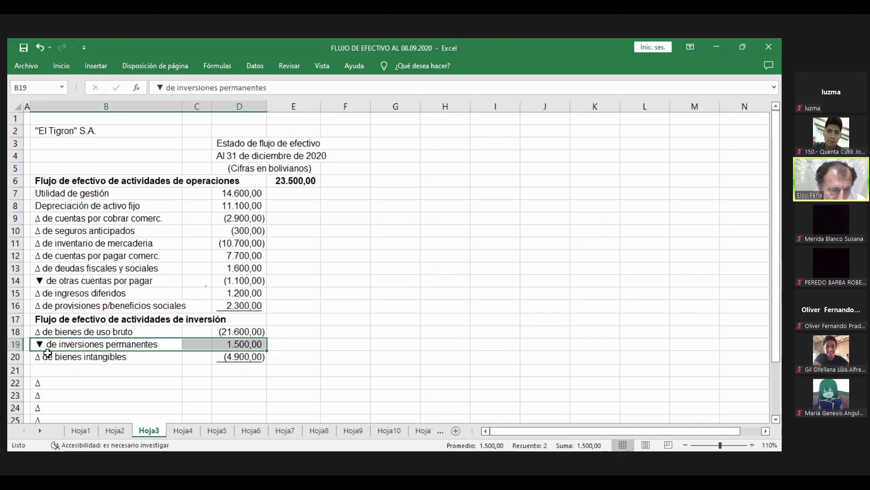
pyautogui.moveTo(44, 359); pyautogui.dragTo(222, 364)
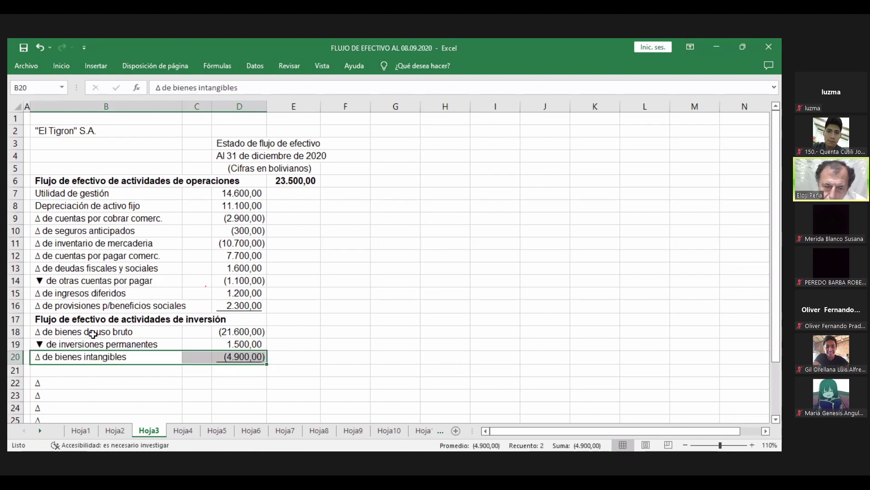
pyautogui.click(59, 344)
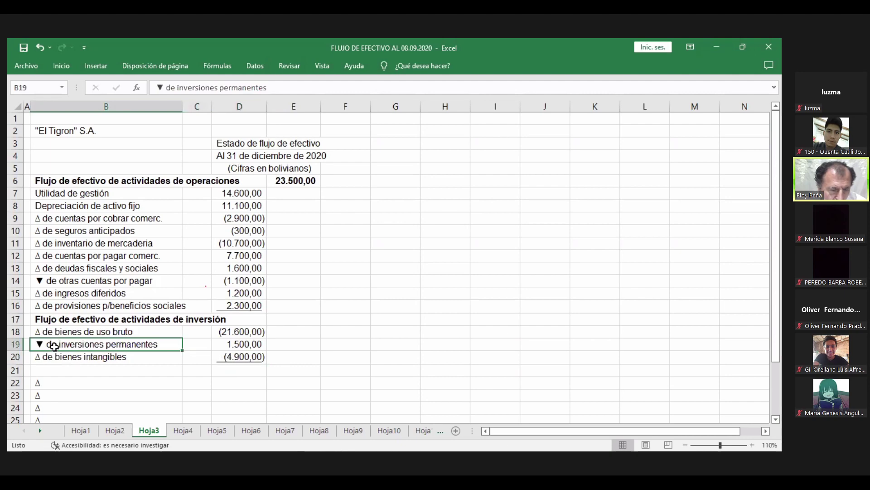
pyautogui.moveTo(54, 347); pyautogui.dragTo(210, 347)
pyautogui.click(152, 371)
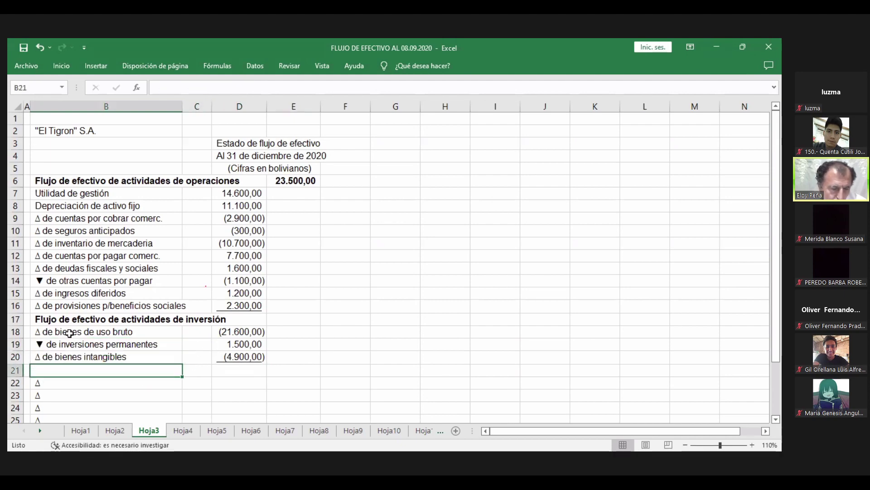
pyautogui.click(57, 345)
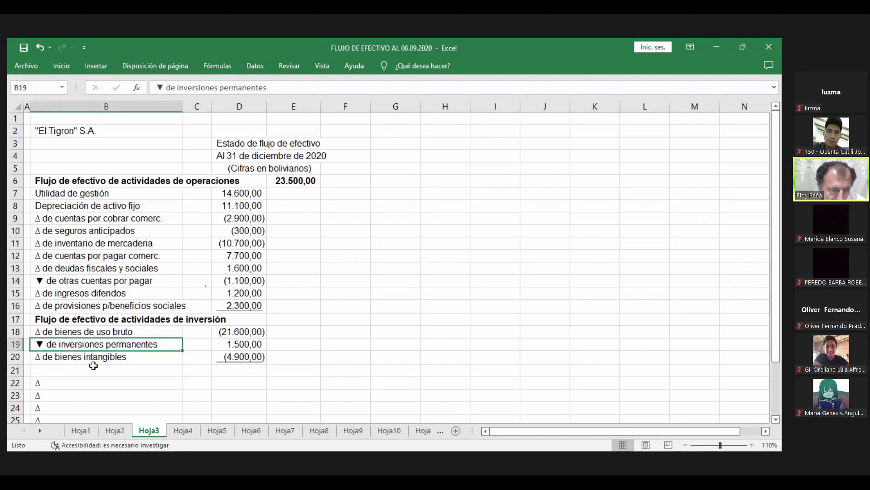
pyautogui.click(52, 357)
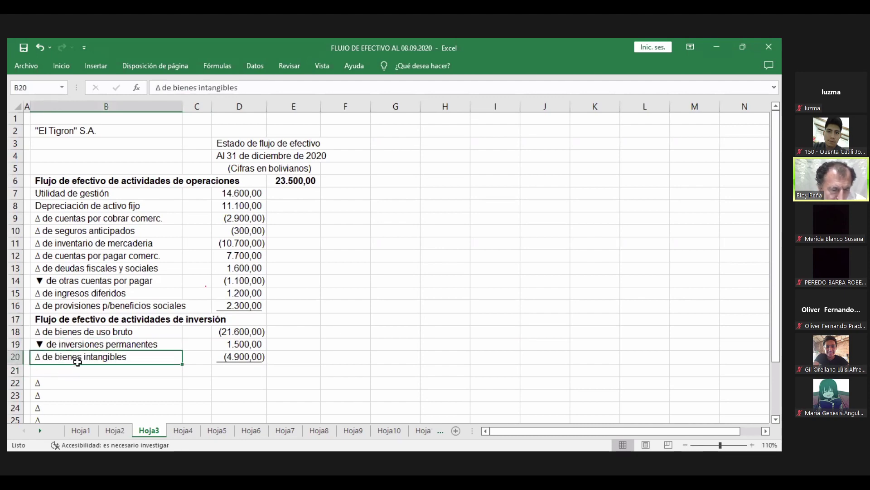
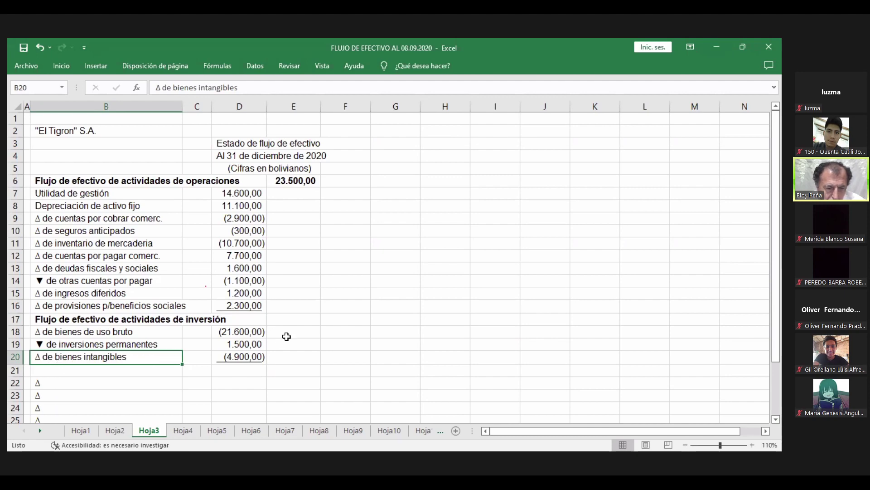
# - Total the investing activities in cell E17 with the formula =SUMA(D18:D20)
pyautogui.click(296, 321)
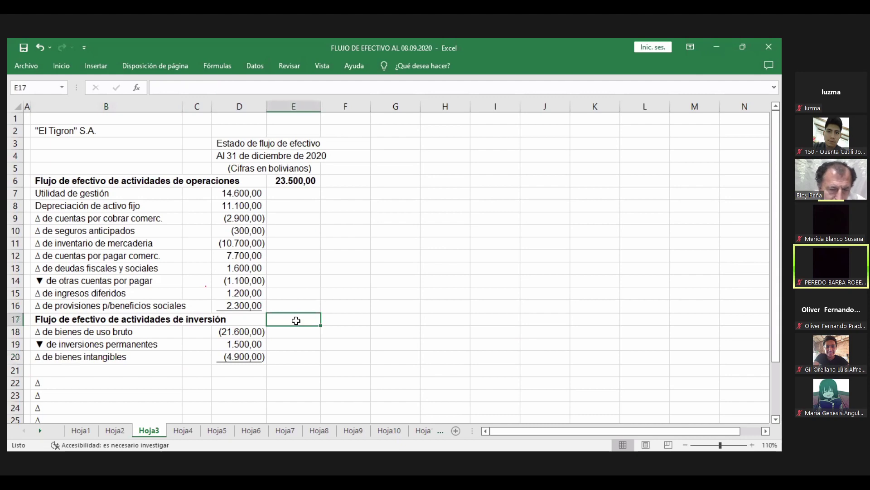
pyautogui.click(62, 68)
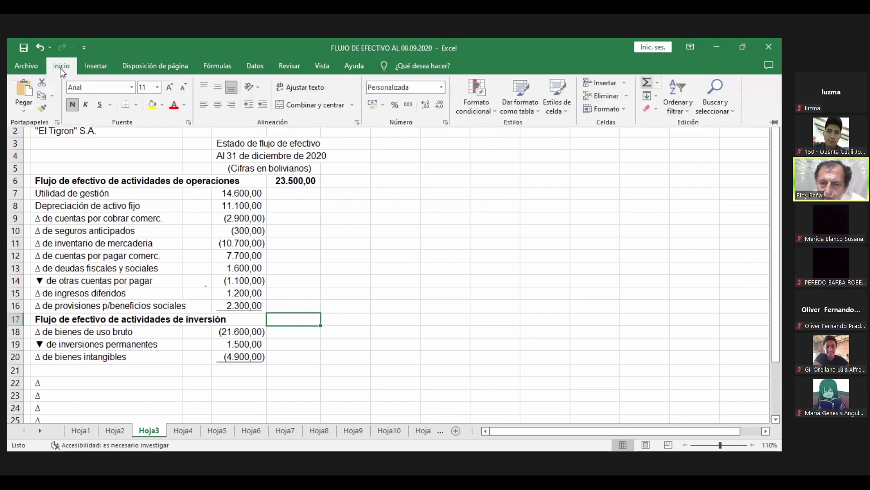
pyautogui.hotkey('alt', '=')
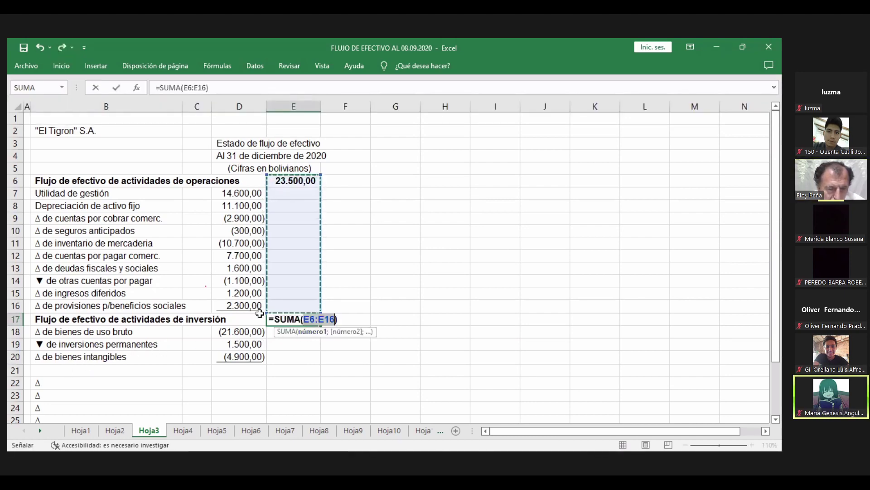
pyautogui.click(243, 333)
pyautogui.moveTo(244, 333); pyautogui.dragTo(244, 357)
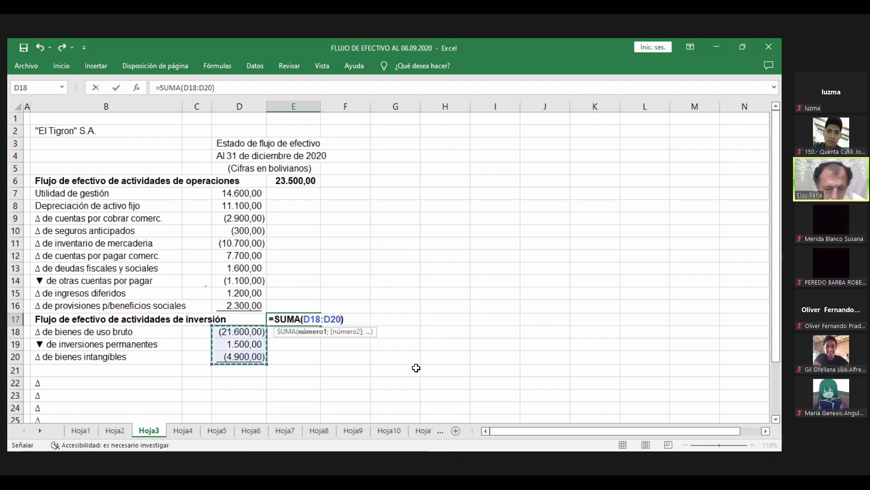
pyautogui.press('Return')
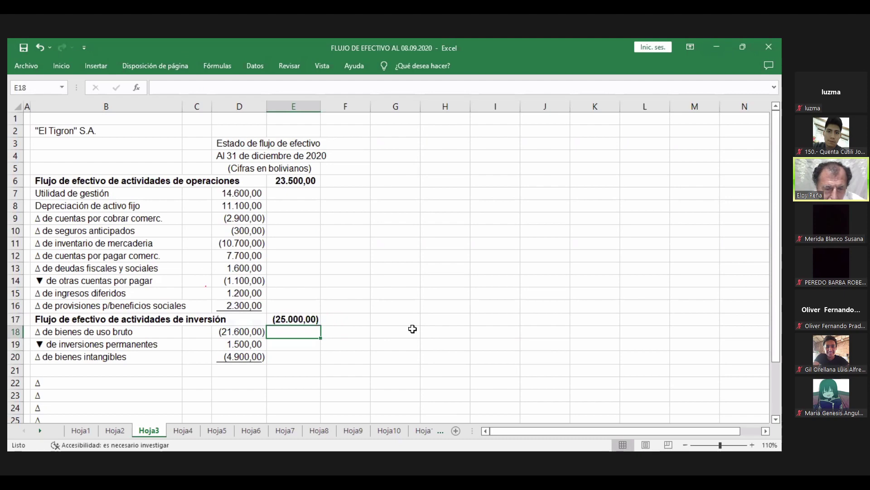
# - Copy the operating activities heading from B6 into cell B21 below the investing lines
pyautogui.moveTo(403, 349); pyautogui.dragTo(403, 358)
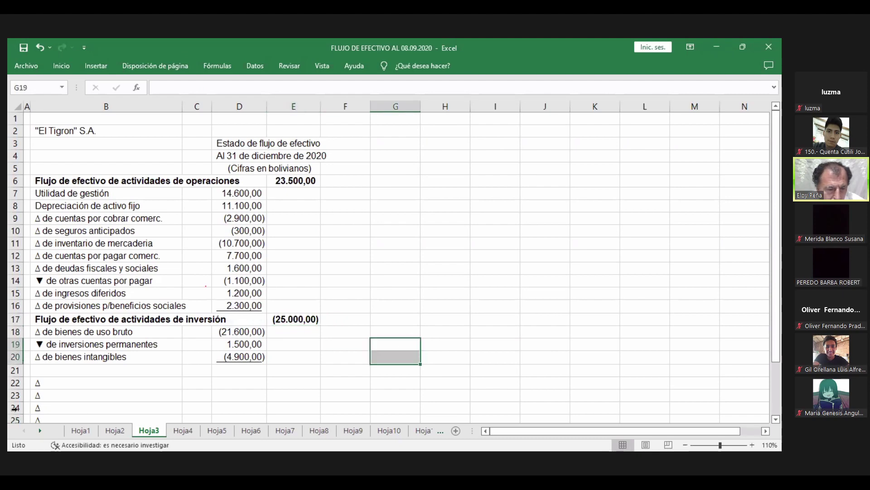
pyautogui.click(50, 374)
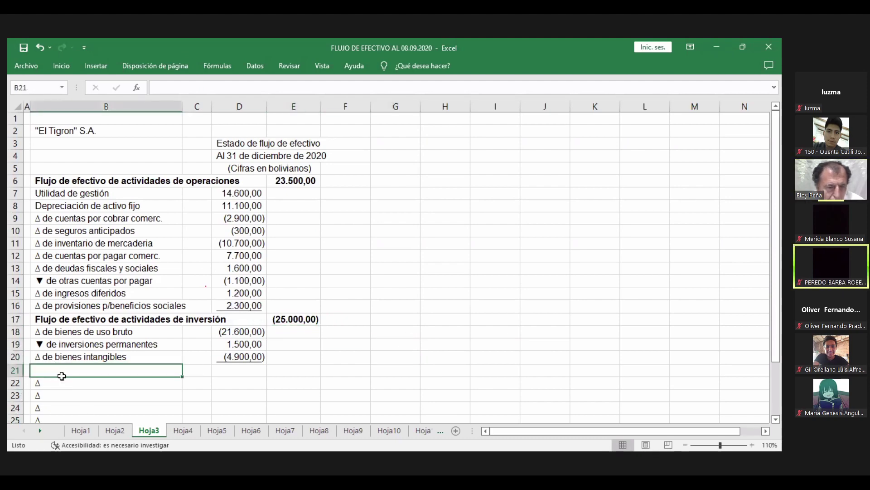
pyautogui.click(48, 181)
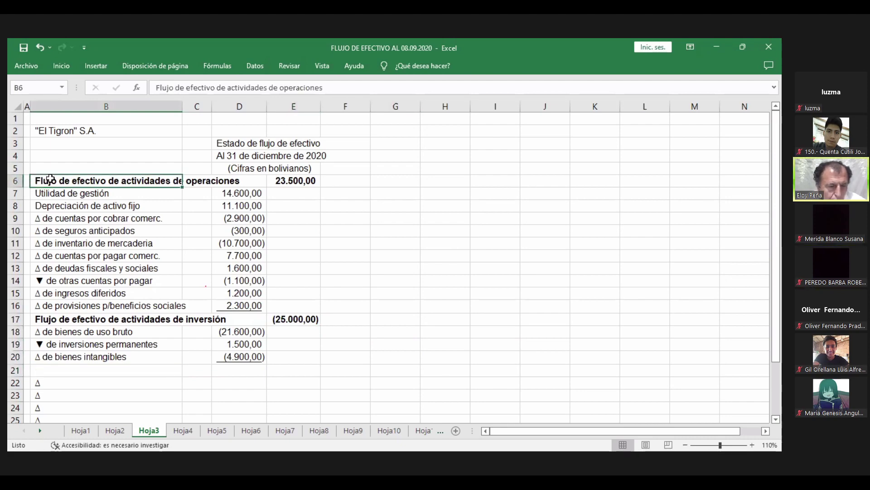
pyautogui.rightClick(52, 183)
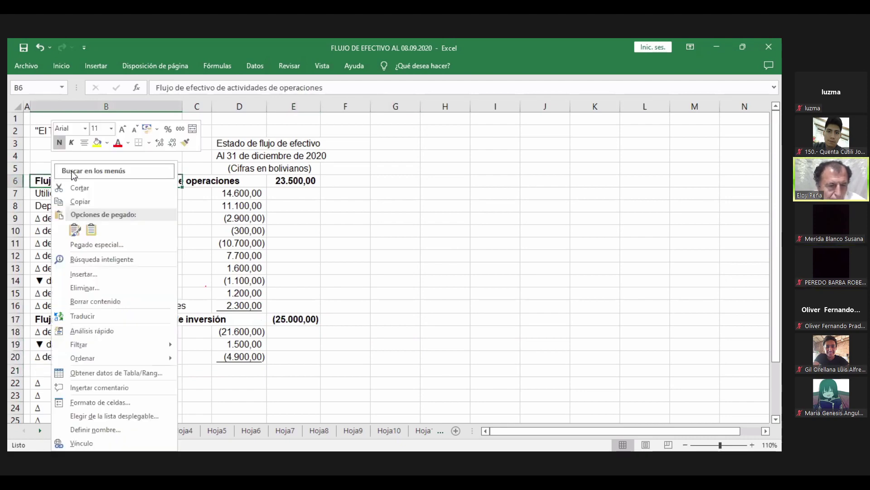
pyautogui.click(80, 201)
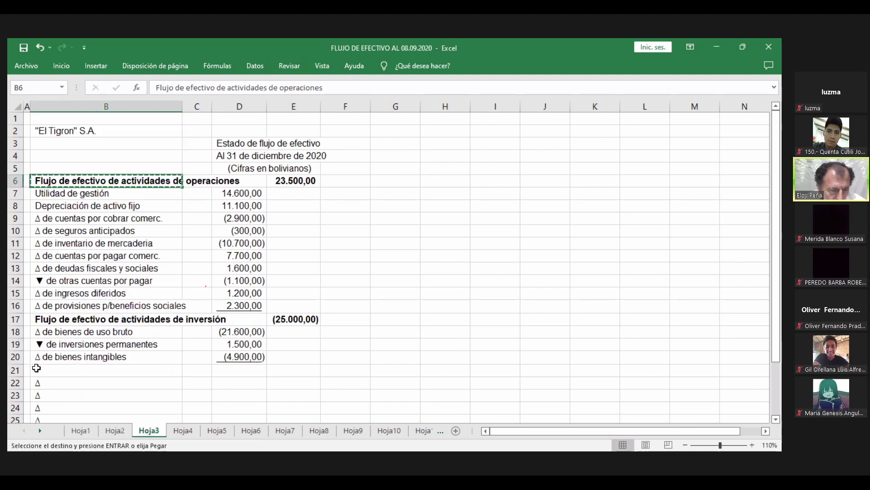
pyautogui.click(44, 372)
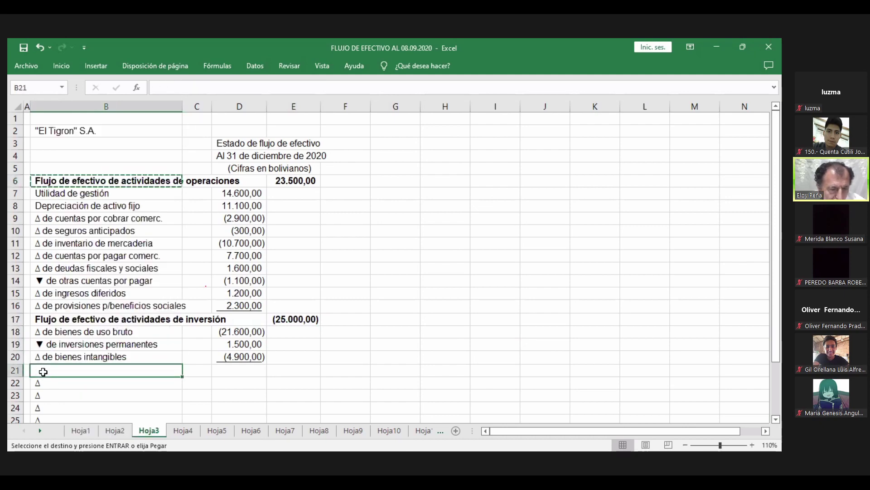
pyautogui.rightClick(43, 371)
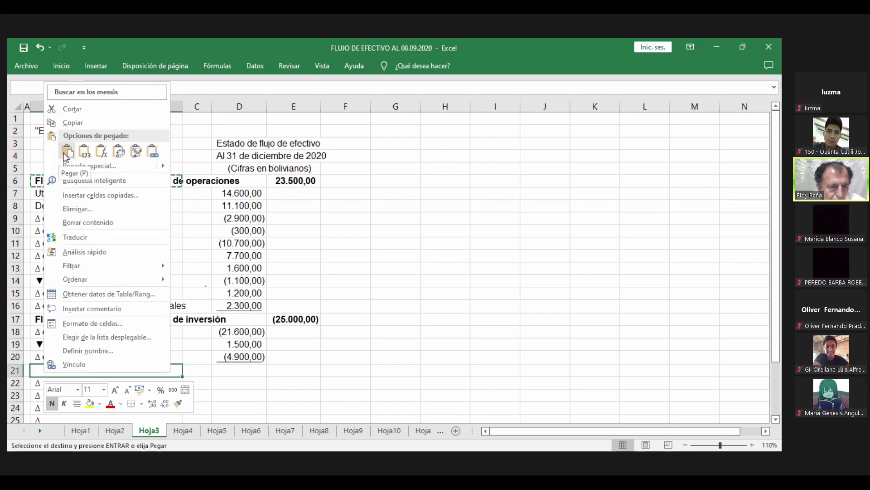
pyautogui.press('p')
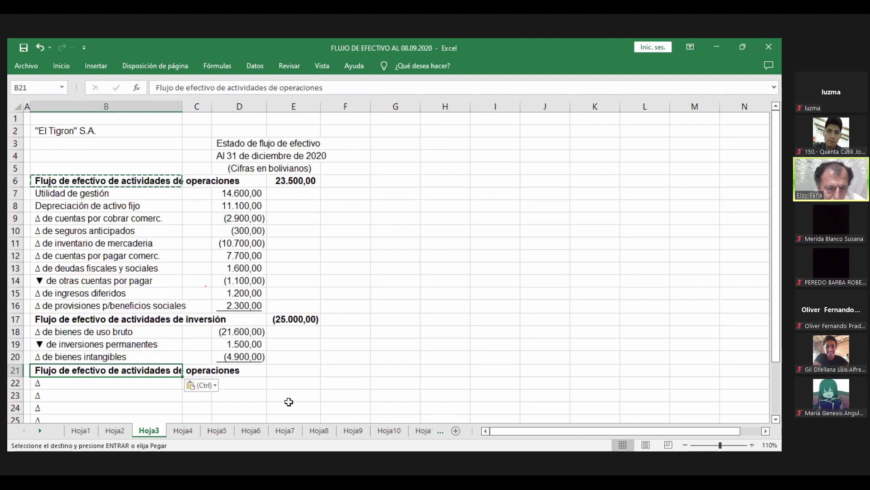
# - Change the heading in B21 to read "Flujo de efectivo de actividades de financiamiento"
pyautogui.doubleClick(34, 369)
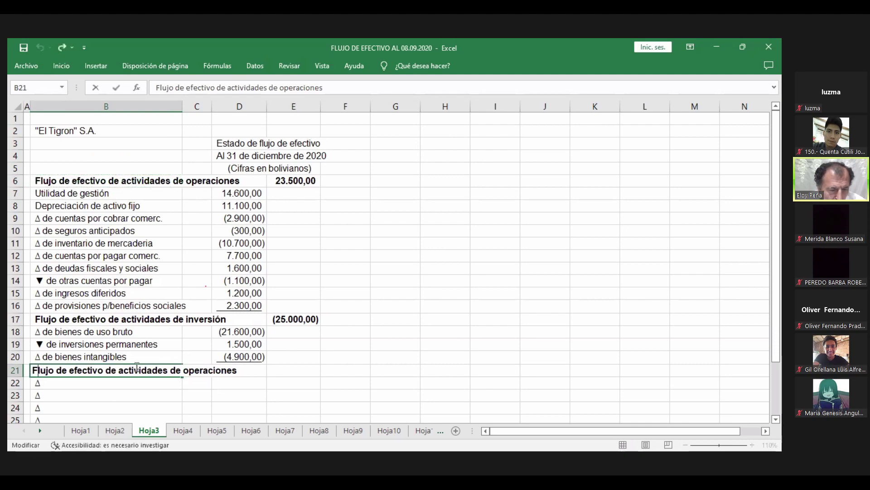
pyautogui.click(241, 376)
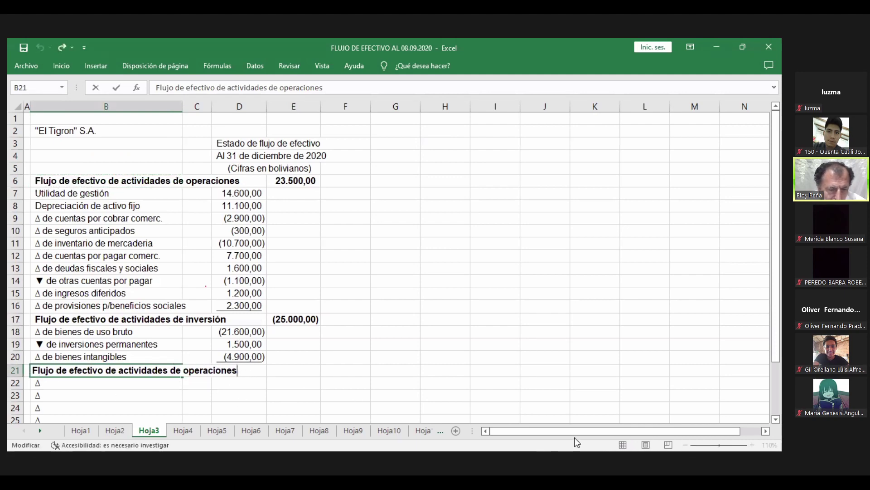
pyautogui.press('BackSpace')
pyautogui.press('BackSpace')
pyautogui.press('BackSpace')
pyautogui.press('BackSpace')
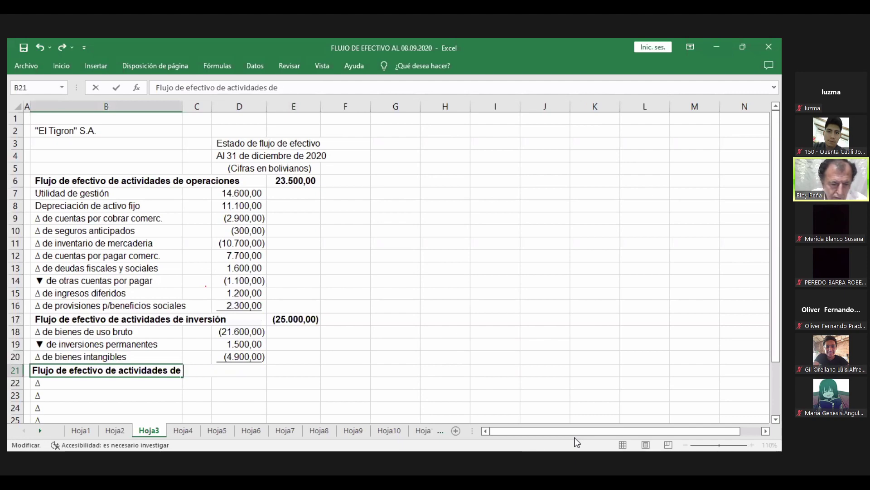
pyautogui.write('fin')
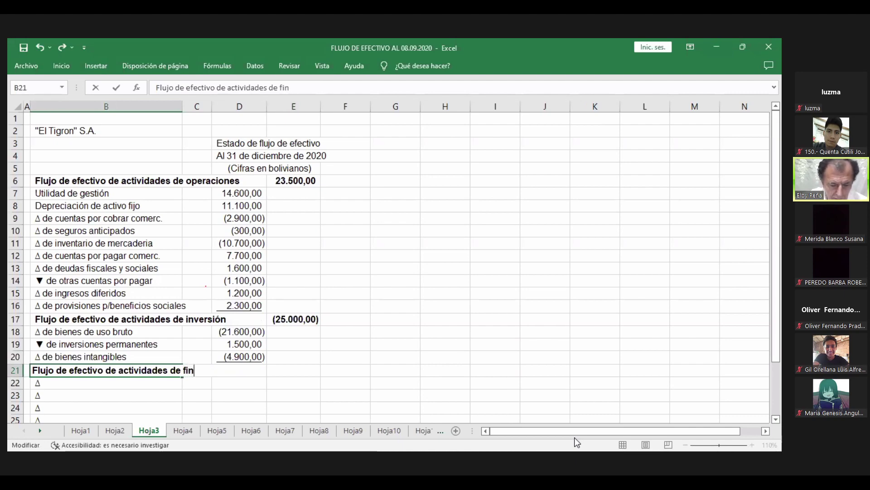
pyautogui.write('ancia')
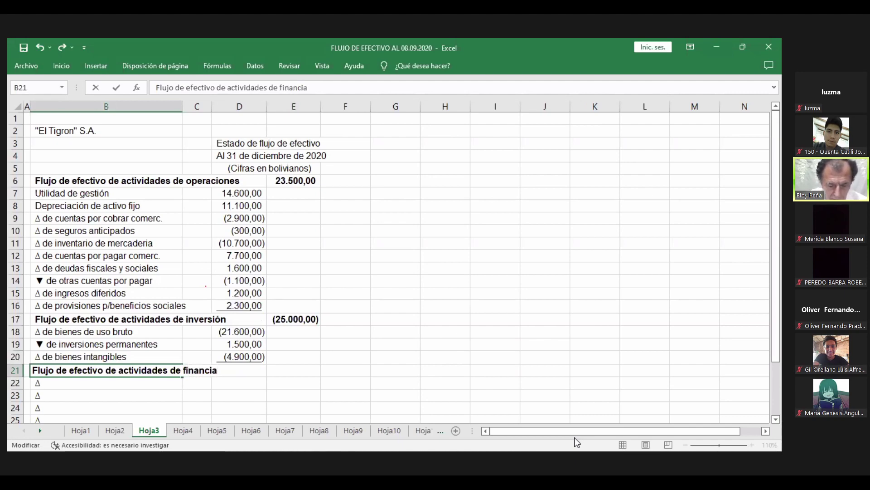
pyautogui.write('miento')
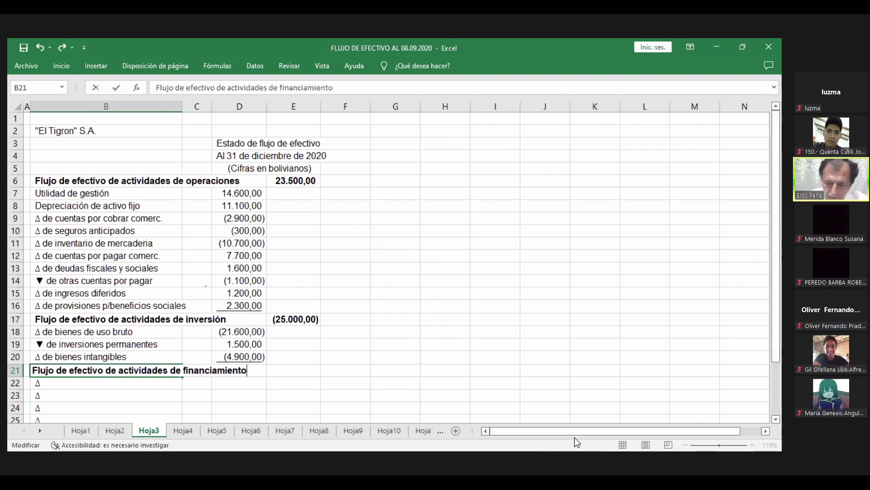
pyautogui.press('Return')
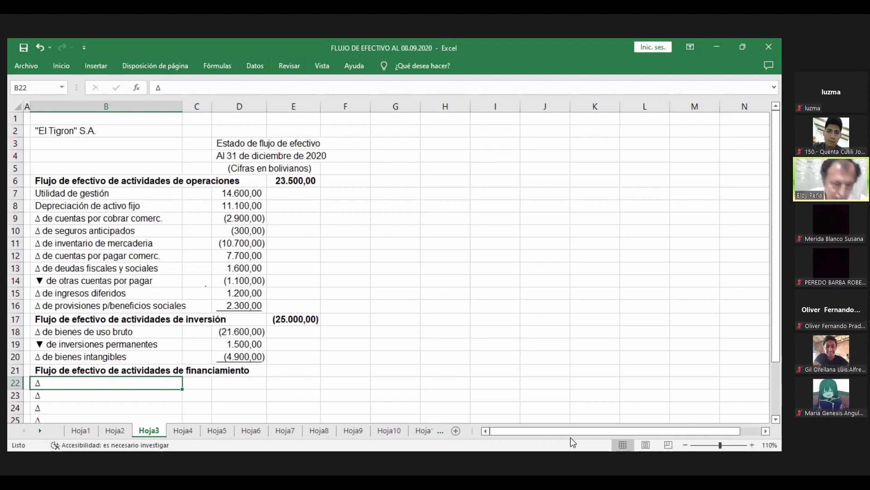
# - Complete the label in cell B22 after the Δ symbol so it reads "Δ de deudas financieras"
pyautogui.doubleClick(52, 382)
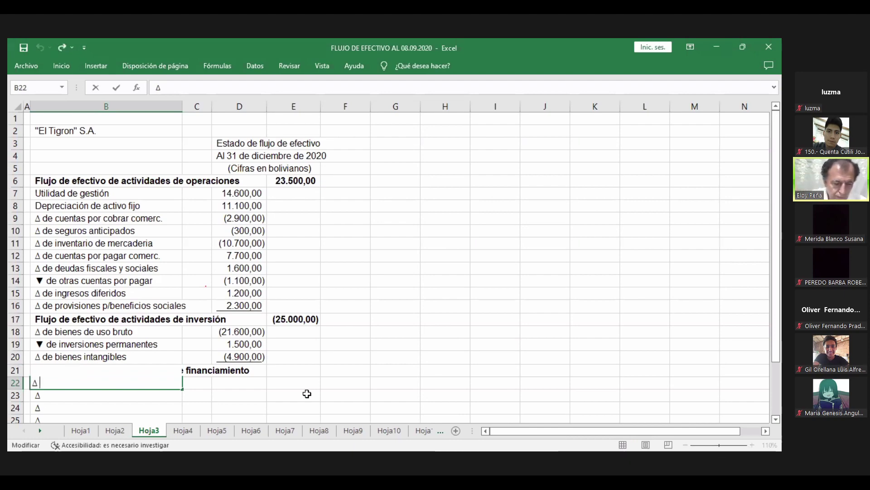
pyautogui.write('de deuda')
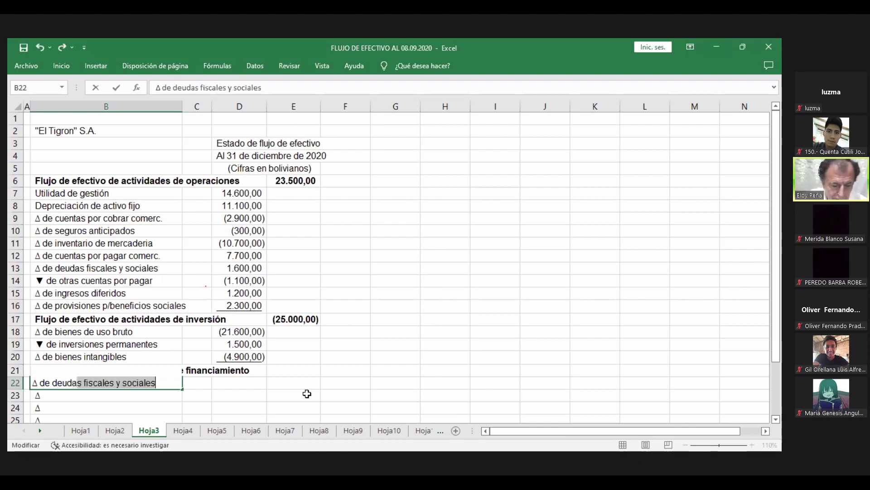
pyautogui.write('s ')
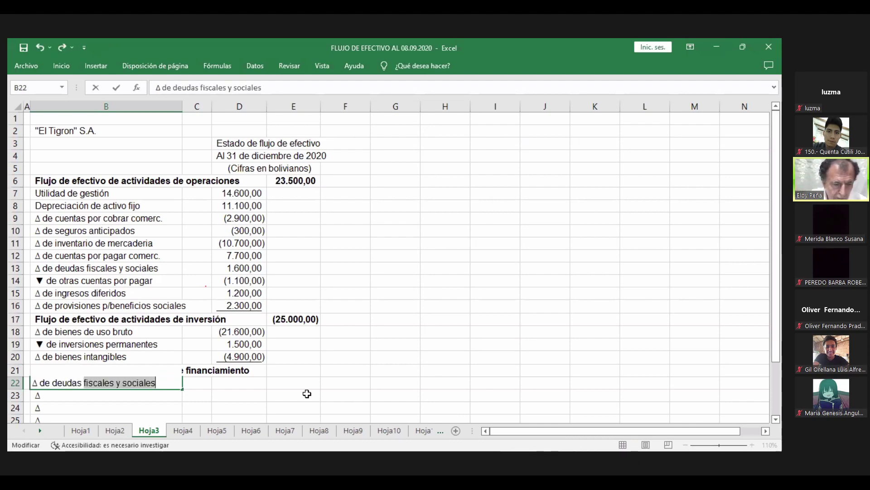
pyautogui.write('fina')
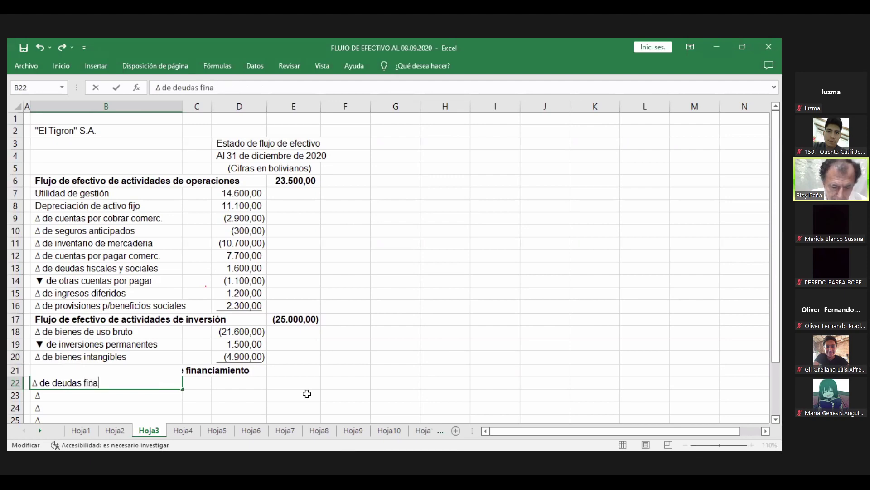
pyautogui.write('ncieras')
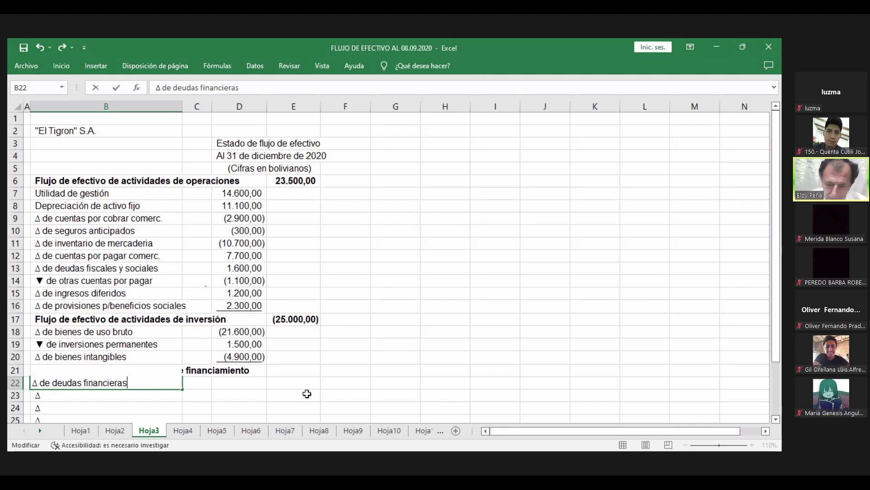
pyautogui.press('Return')
# - Enter the amount 2300 in D22 for the financial debts line
pyautogui.press('Up')
pyautogui.press('Right')
pyautogui.press('Right')
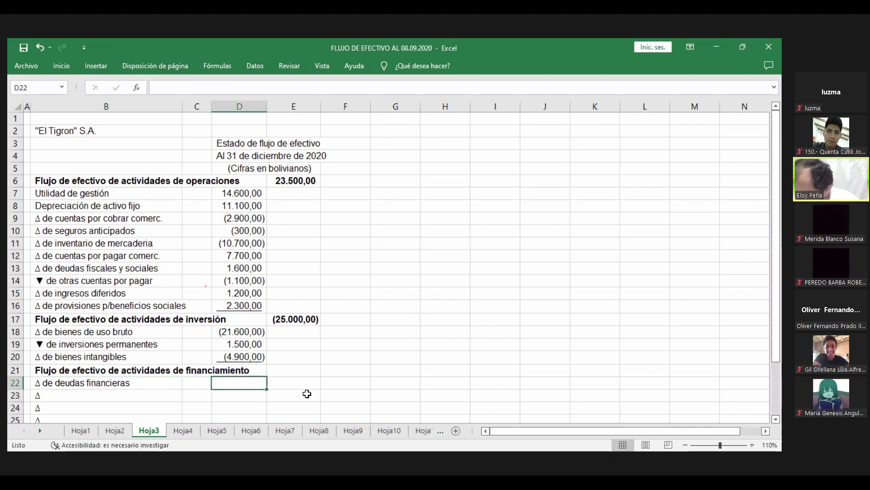
pyautogui.write('2300')
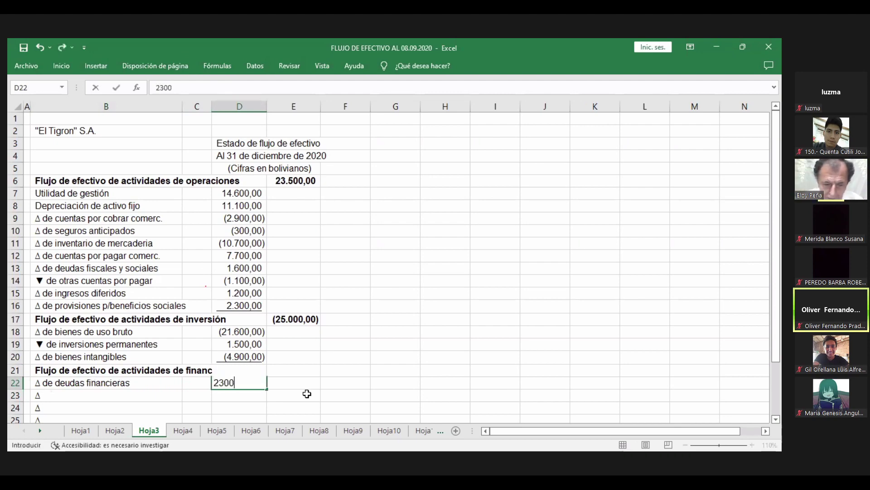
pyautogui.press('Return')
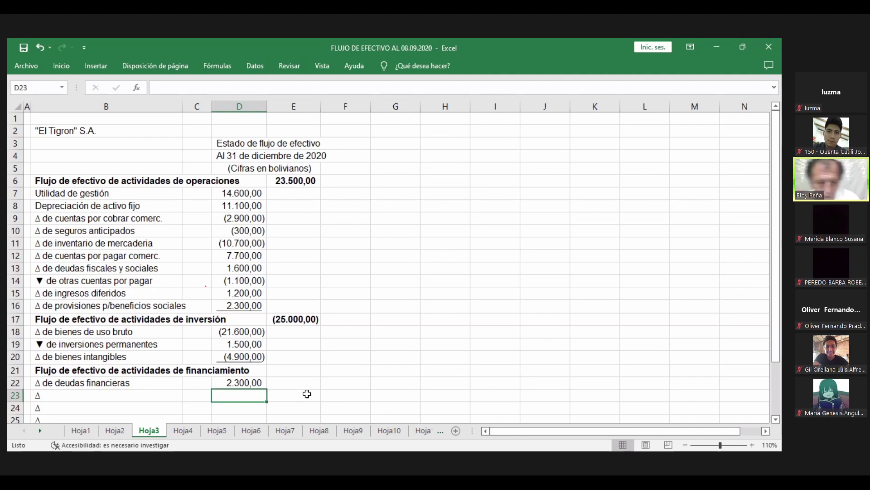
# - Extend the label in B22 with "de c. p." so it reads "Δ de deudas financieras de c. p."
pyautogui.click(43, 385)
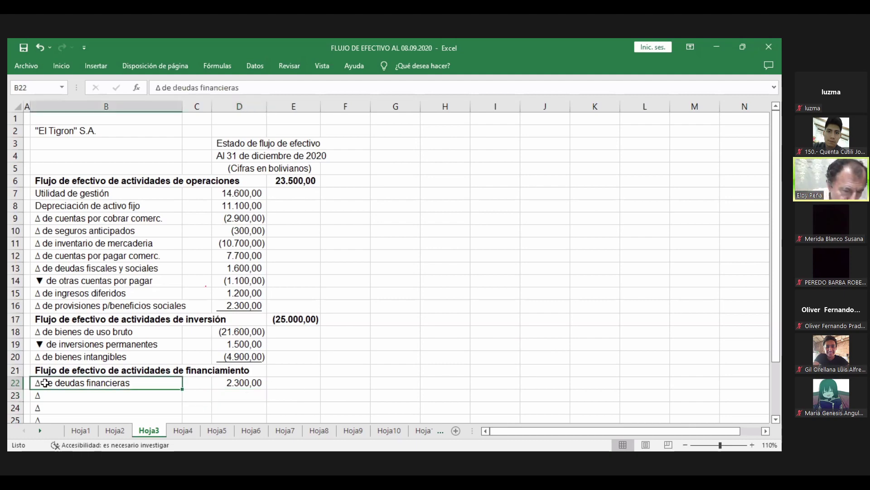
pyautogui.press('F2')
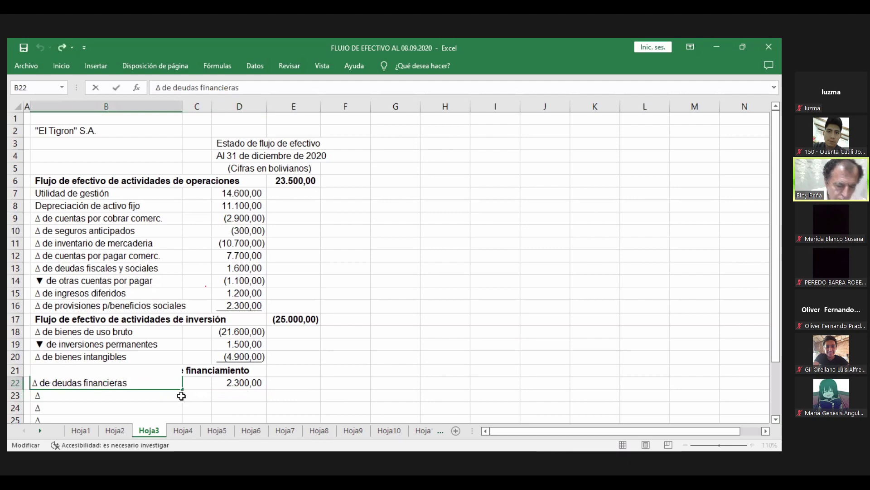
pyautogui.write('de c.')
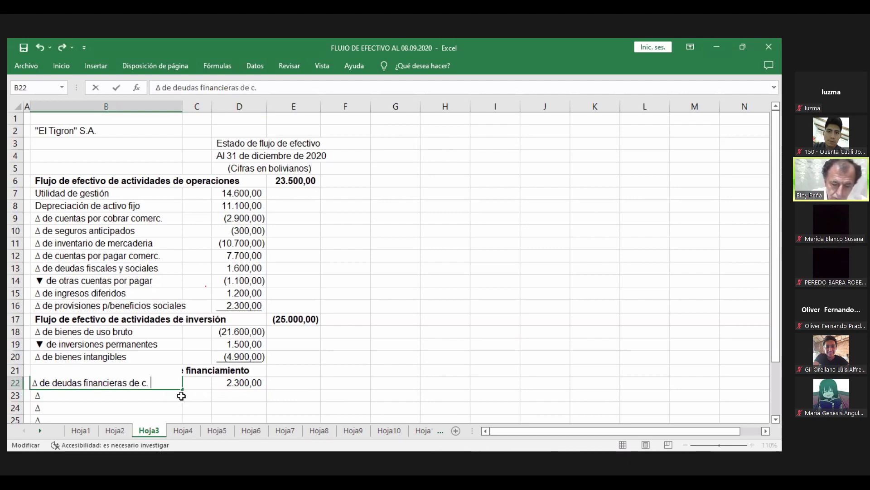
pyautogui.write(' p.')
pyautogui.press('Return')
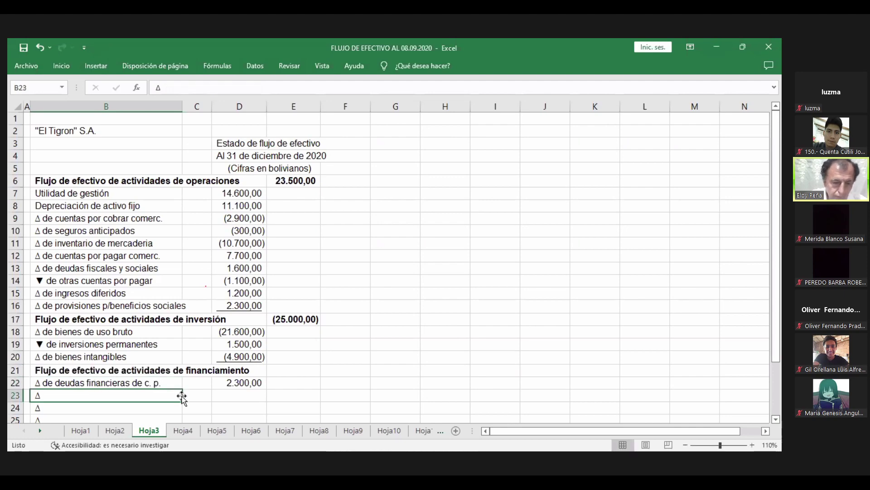
# - Complete the label in cell B23 after the Δ symbol so it reads "Δ de deudas financiera a l. p."
pyautogui.hotkey('ctrl', 'z')
pyautogui.doubleClick(55, 394)
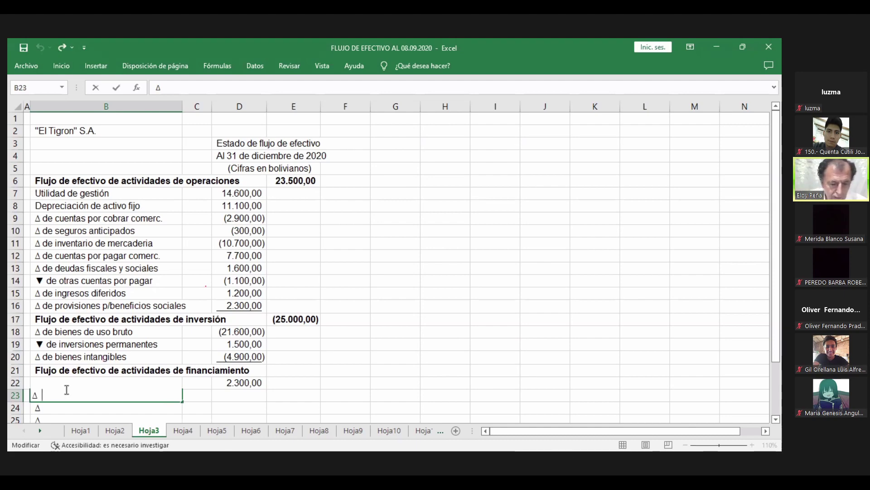
pyautogui.write('de')
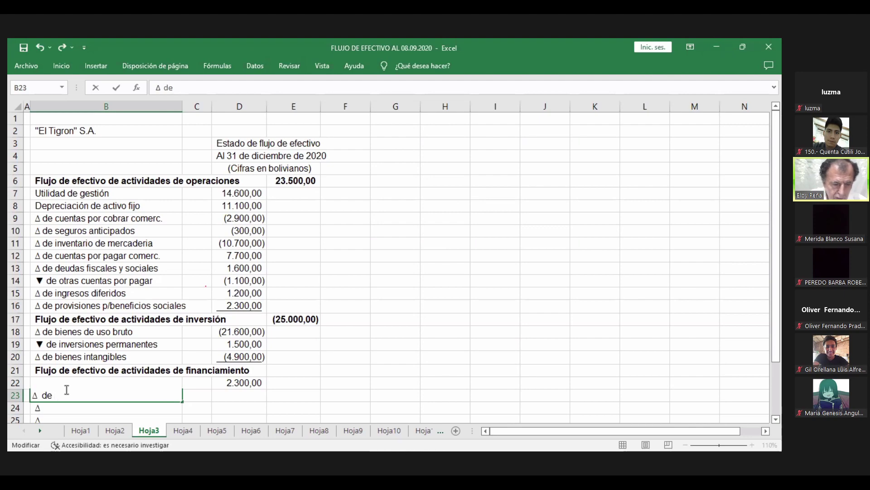
pyautogui.write(' deuda')
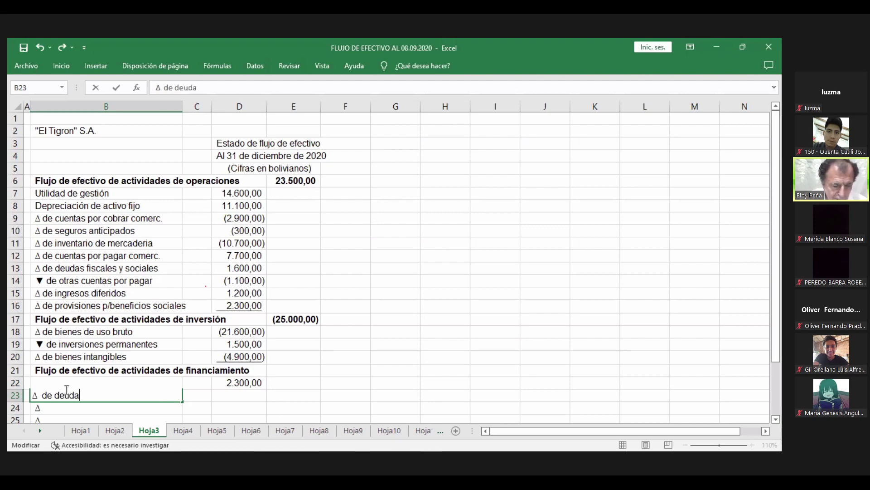
pyautogui.write('s ')
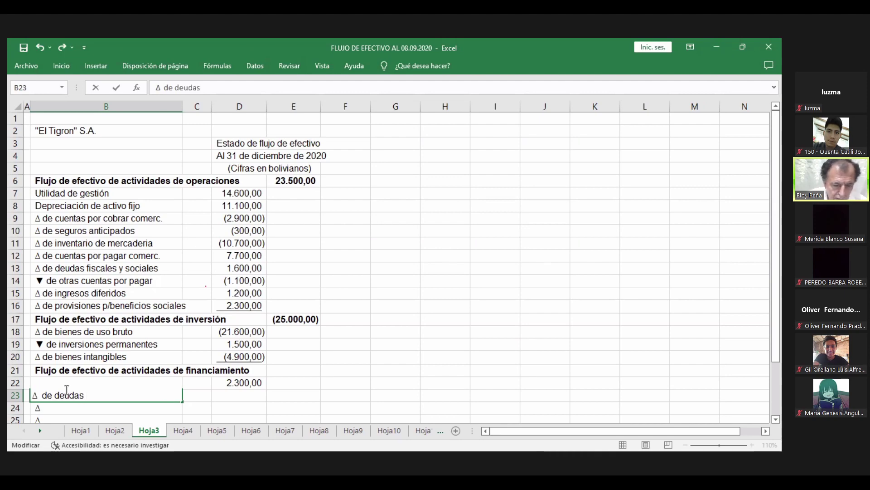
pyautogui.write('fiana')
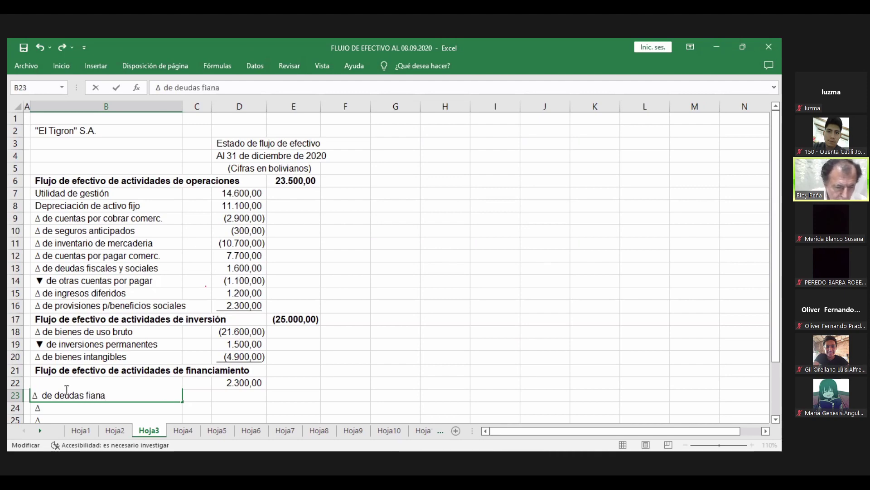
pyautogui.press('BackSpace')
pyautogui.press('BackSpace')
pyautogui.press('BackSpace')
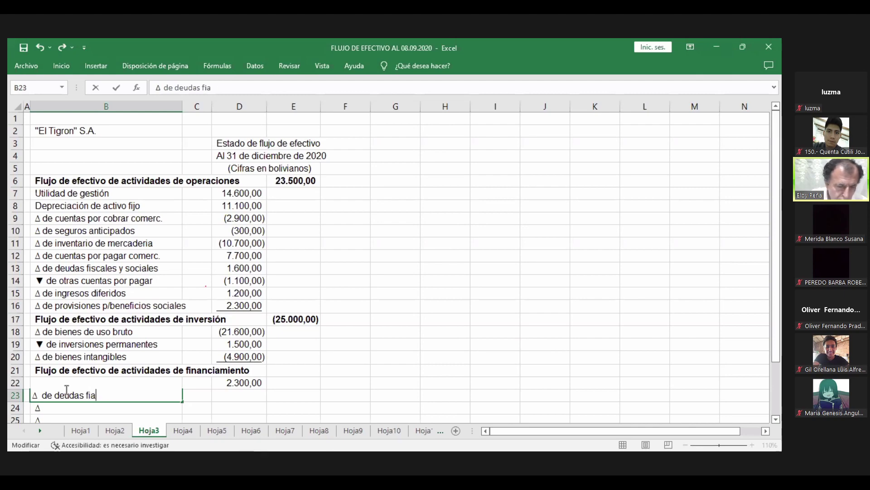
pyautogui.write('nanc')
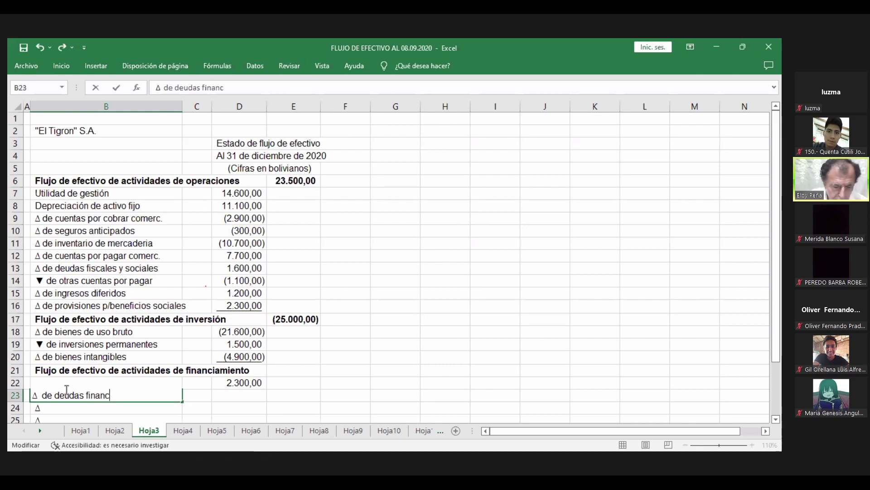
pyautogui.write('iera ')
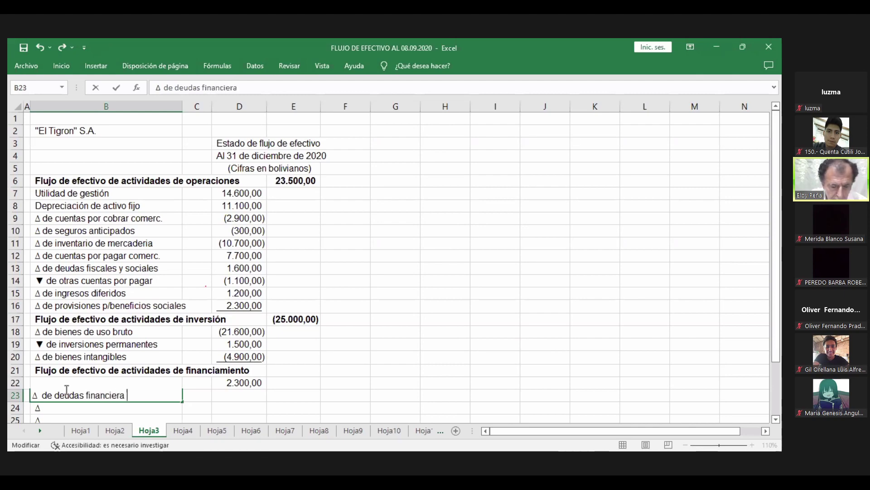
pyautogui.write('a l')
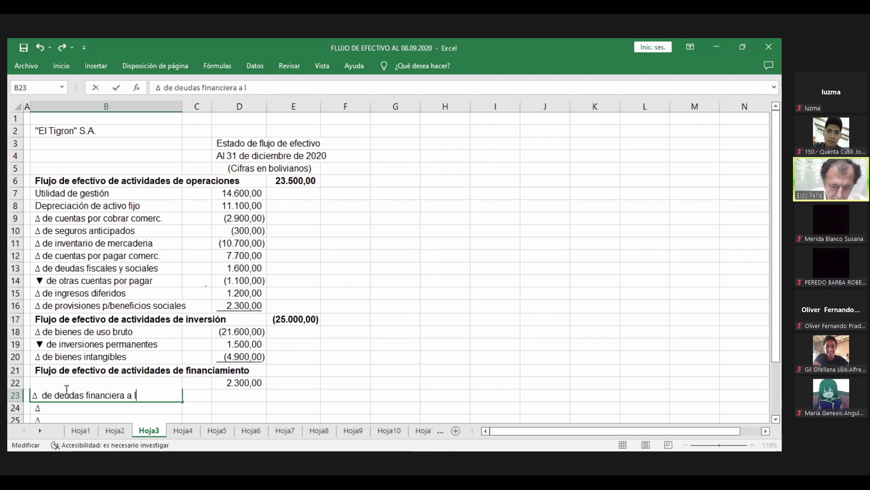
pyautogui.write('. p')
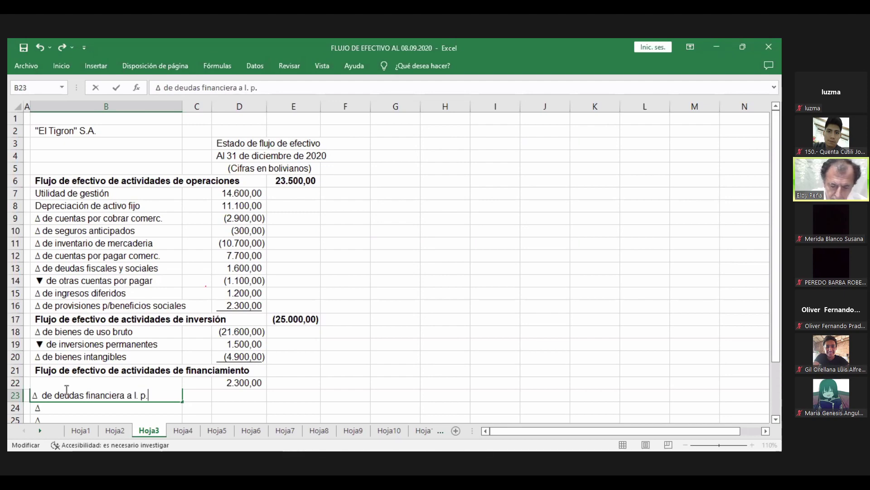
pyautogui.write('.')
pyautogui.press('Return')
# - Enter the amount 7600 in D23 for the long-term financial debts line
pyautogui.press('Up')
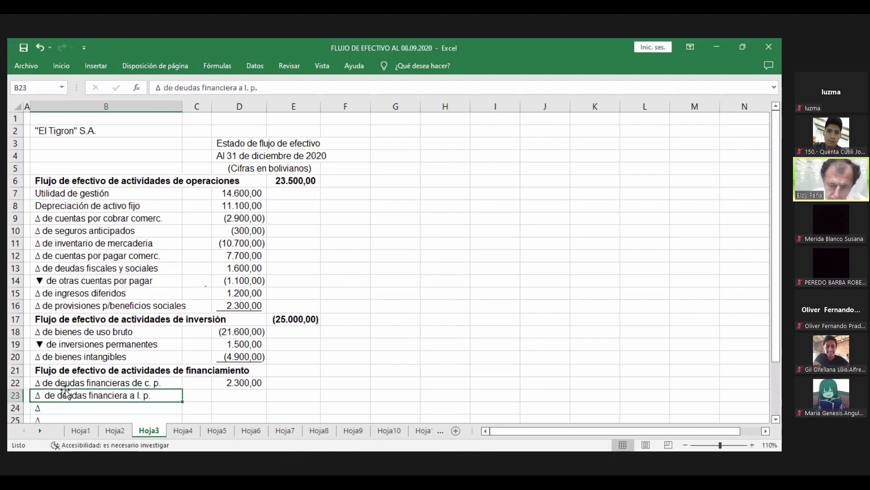
pyautogui.press('Right')
pyautogui.press('Right')
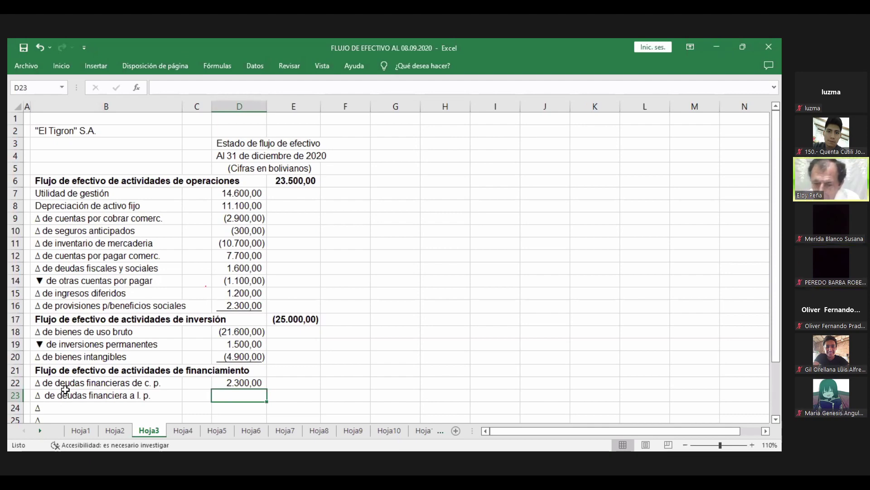
pyautogui.write('7600')
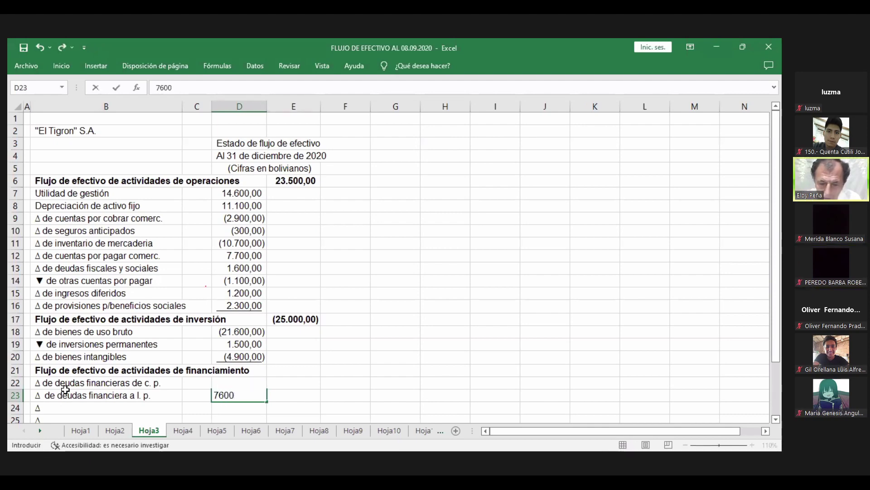
pyautogui.press('Return')
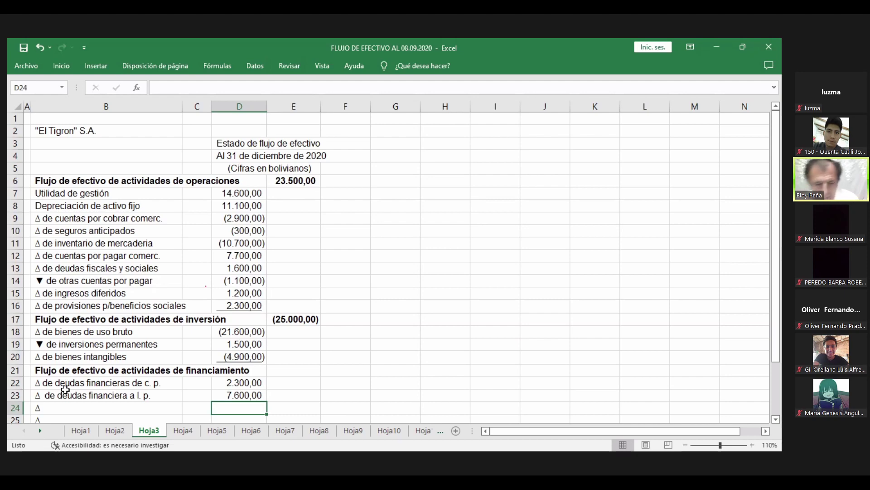
# - Complete the label in cell B24 after the Δ symbol so it reads "Δ de ajuste de capital"
pyautogui.press('Left')
pyautogui.press('Left')
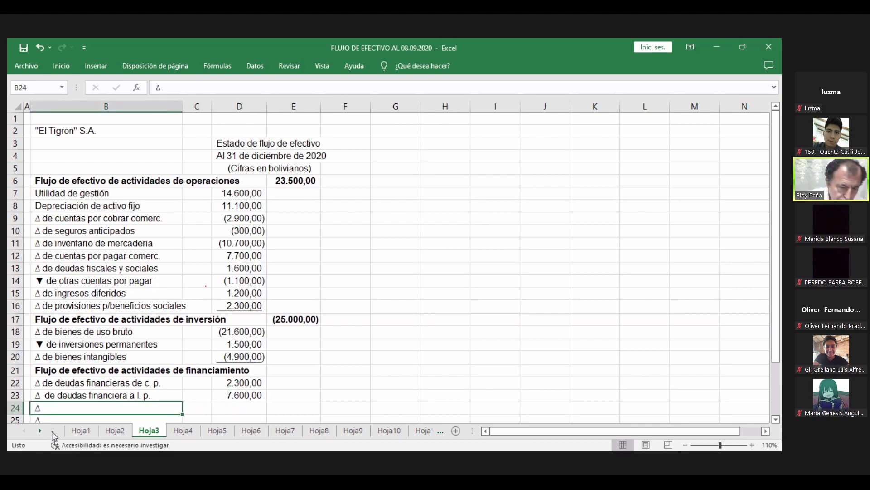
pyautogui.doubleClick(50, 410)
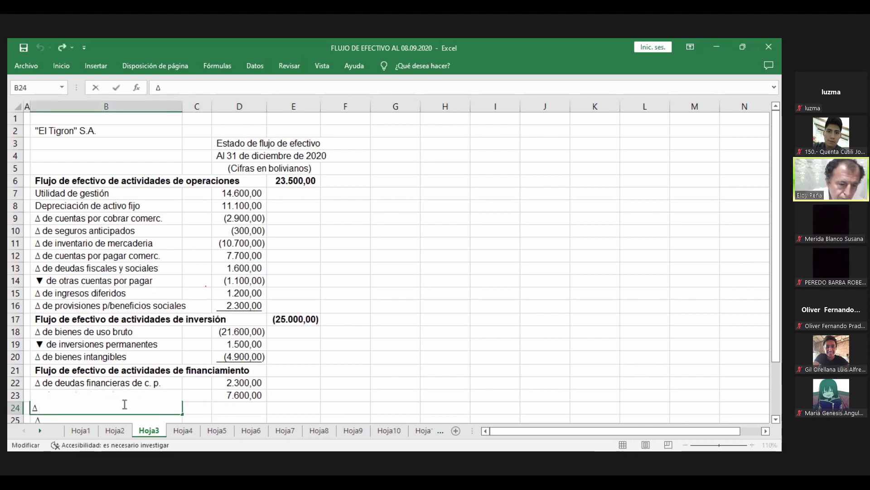
pyautogui.write('de ajus')
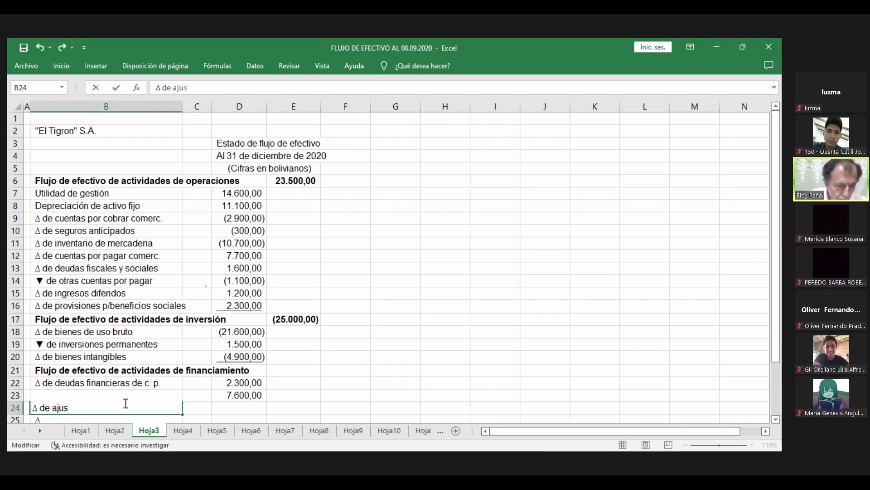
pyautogui.write('te de c')
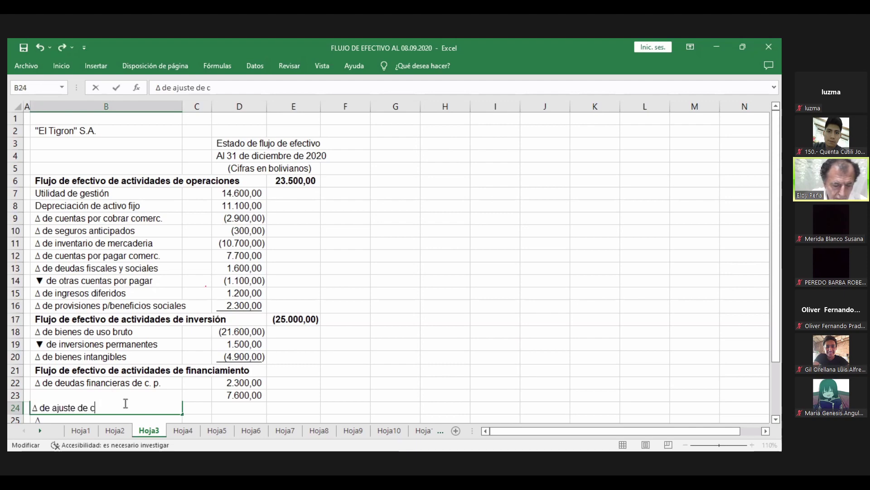
pyautogui.write('api')
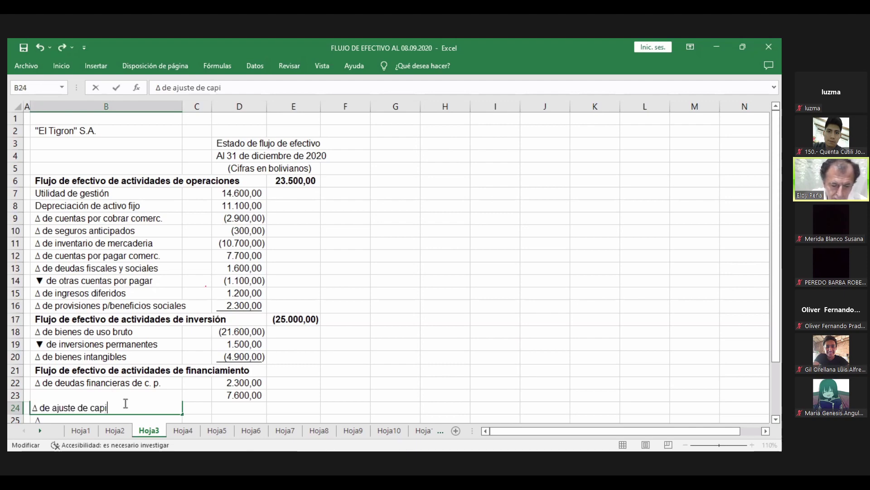
pyautogui.write('tal')
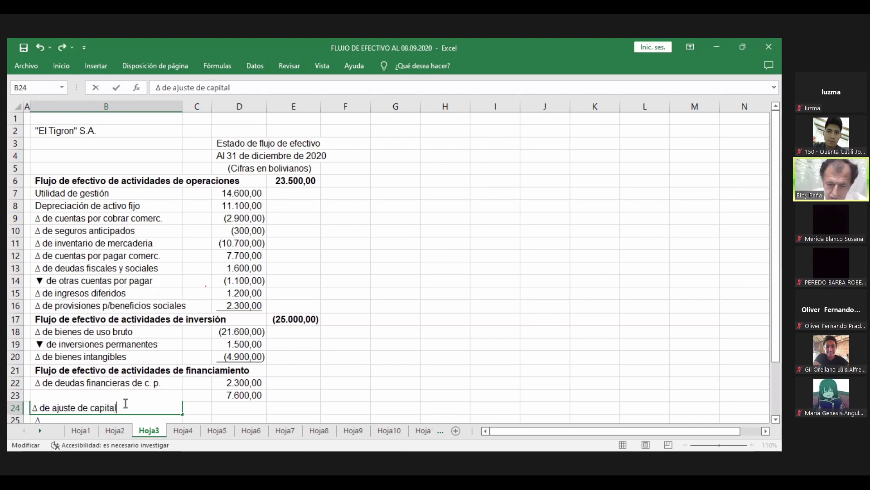
pyautogui.press('Return')
# - Enter the amount 2.800 in D24 for the capital adjustment line
pyautogui.press('Up')
pyautogui.press('Right')
pyautogui.press('Right')
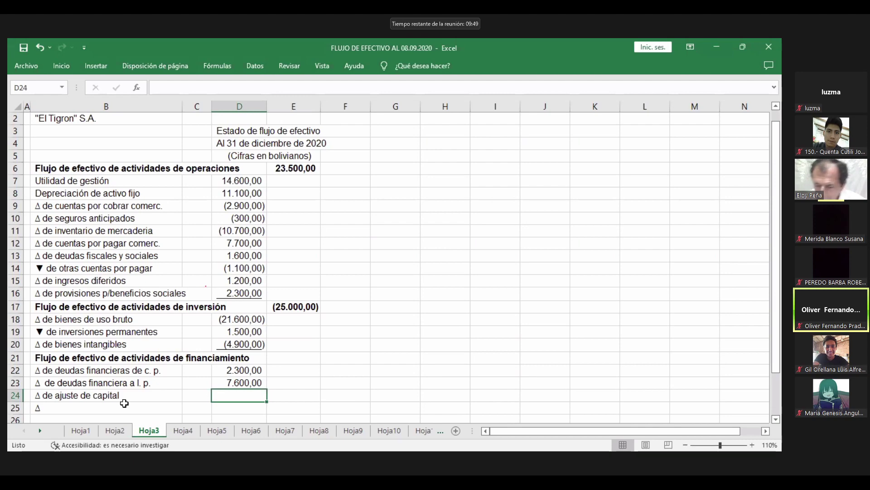
pyautogui.write('2.80')
pyautogui.write('0')
pyautogui.press('Return')
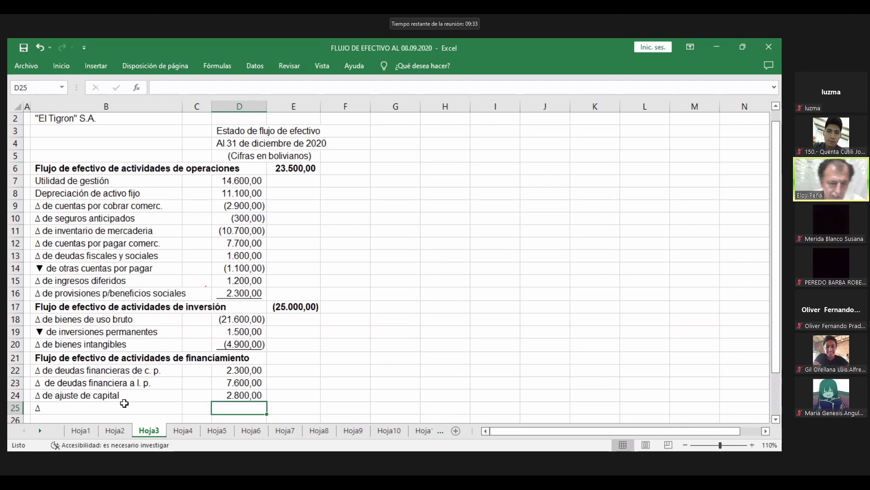
# - Complete the label in cell B25 after the Δ symbol so it reads "Δ de ajustes de reservas patrimoniales"
pyautogui.press('Left')
pyautogui.press('Left')
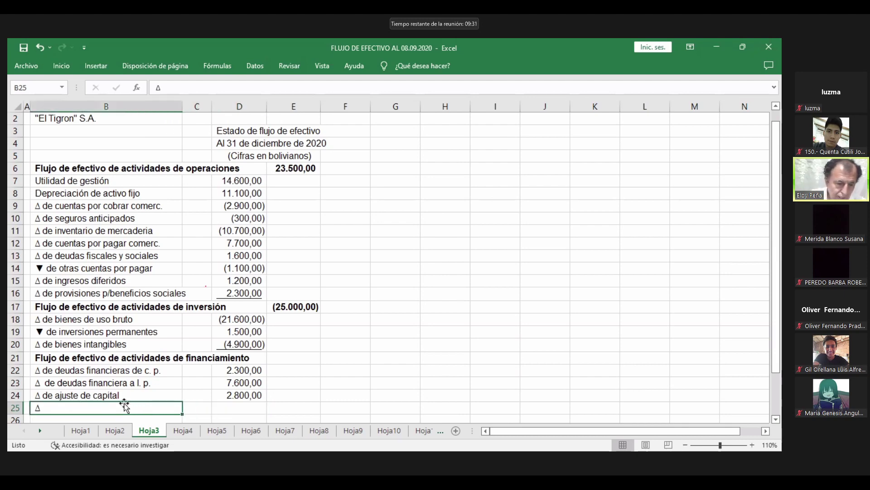
pyautogui.doubleClick(46, 411)
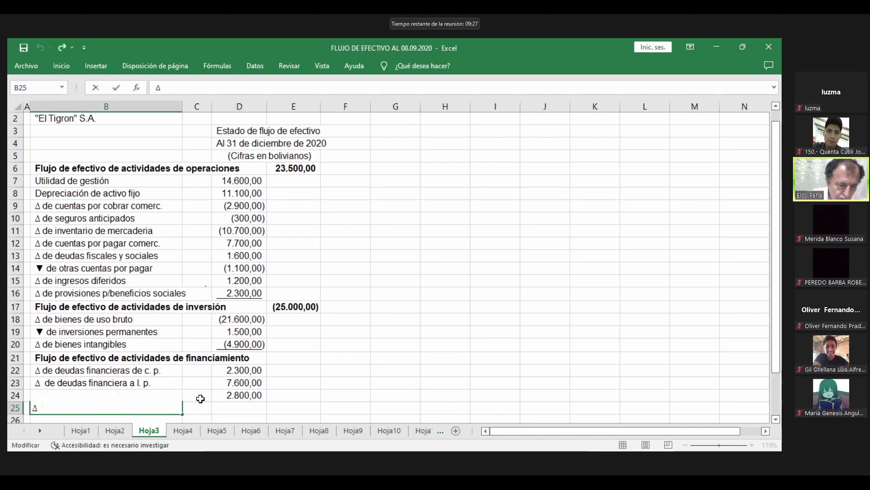
pyautogui.press('BackSpace')
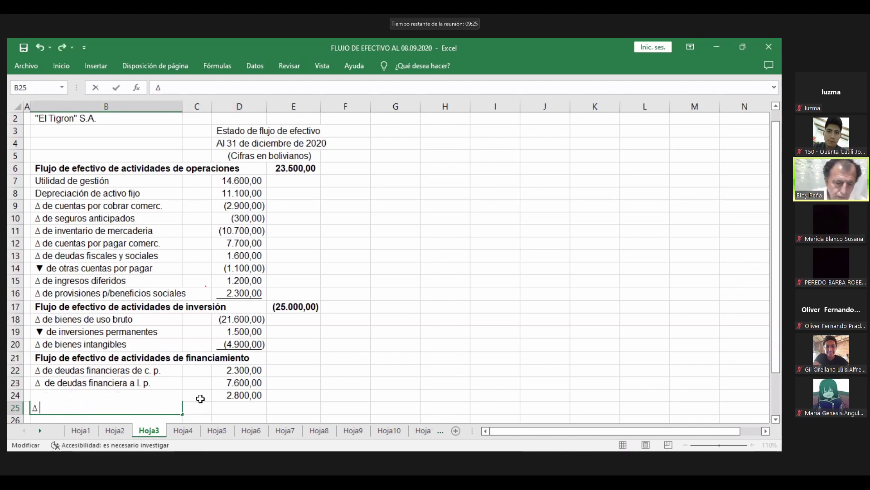
pyautogui.write('de')
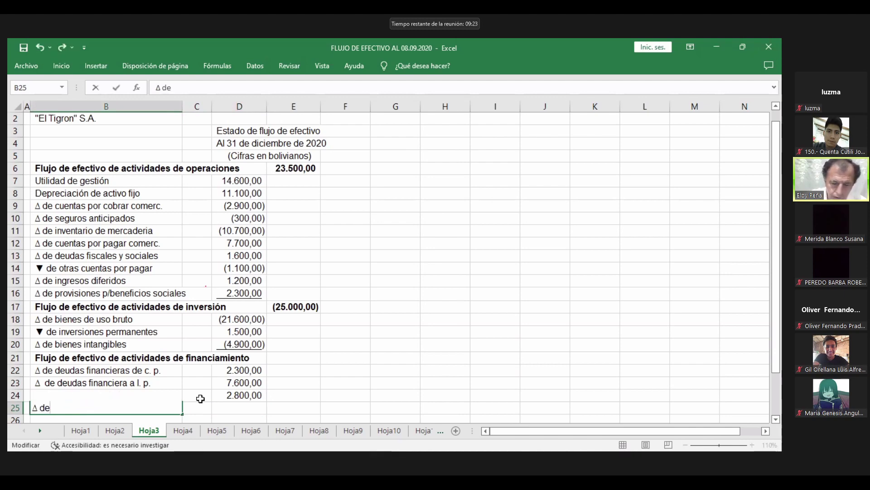
pyautogui.press('BackSpace')
pyautogui.press('BackSpace')
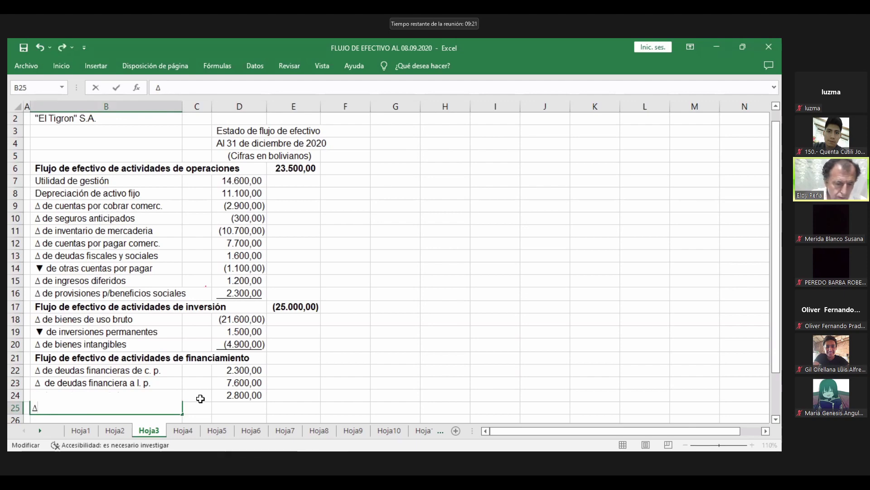
pyautogui.write('de a')
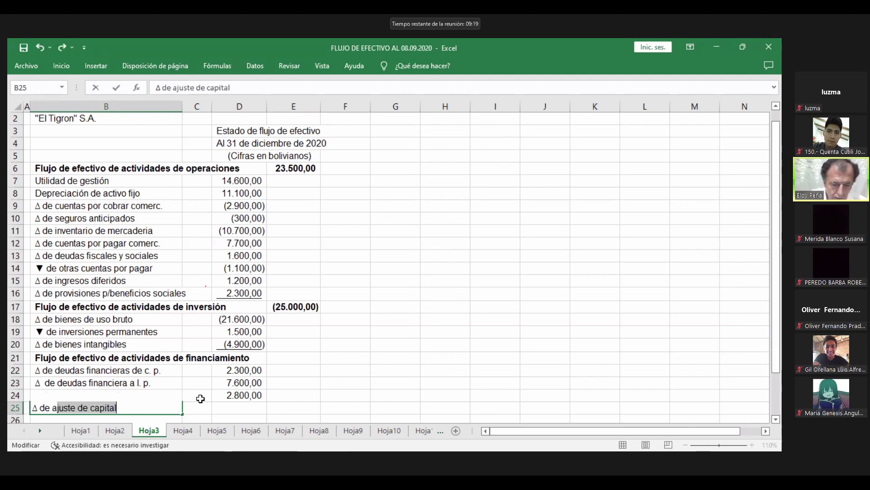
pyautogui.write('justes')
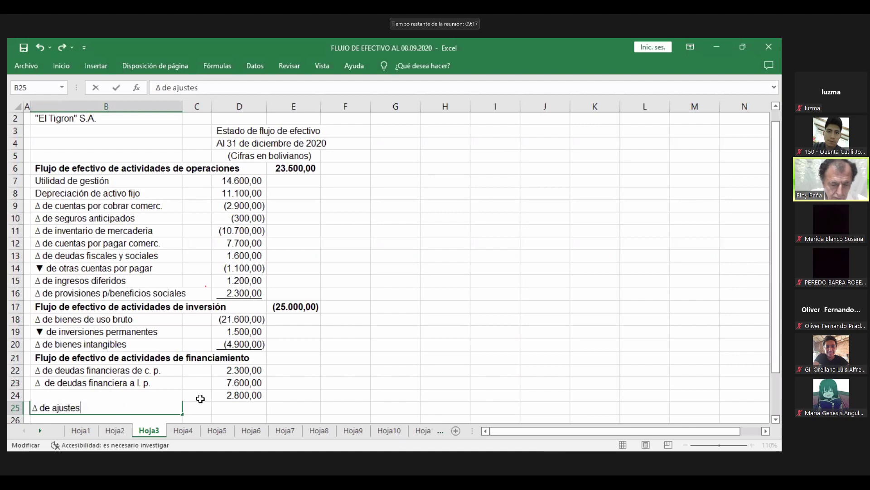
pyautogui.write(' de')
pyautogui.write(' reserc')
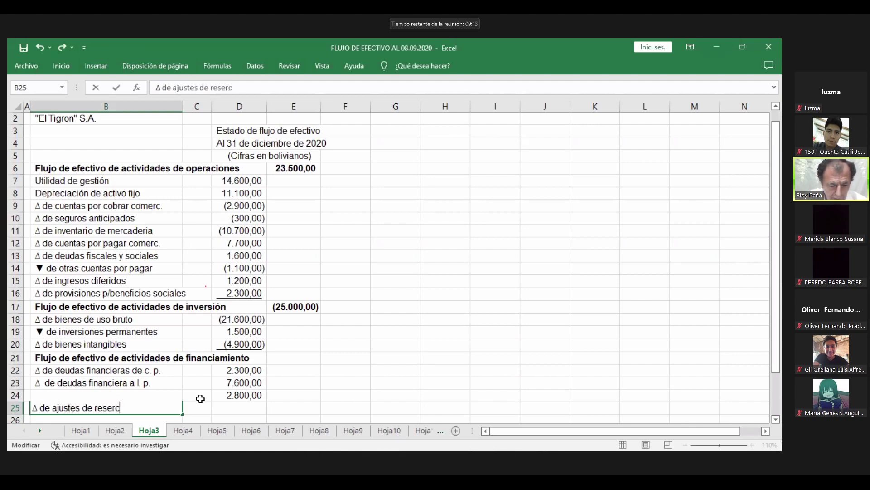
pyautogui.press('BackSpace')
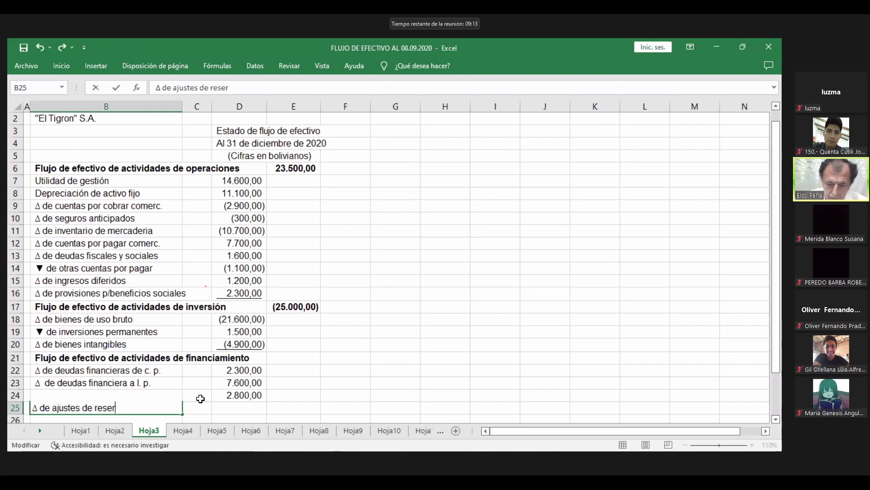
pyautogui.write('vas')
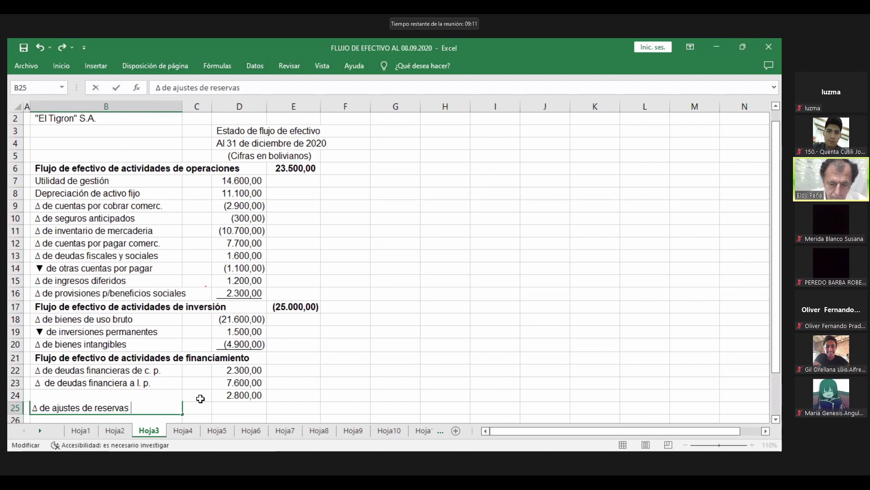
pyautogui.write(' patri')
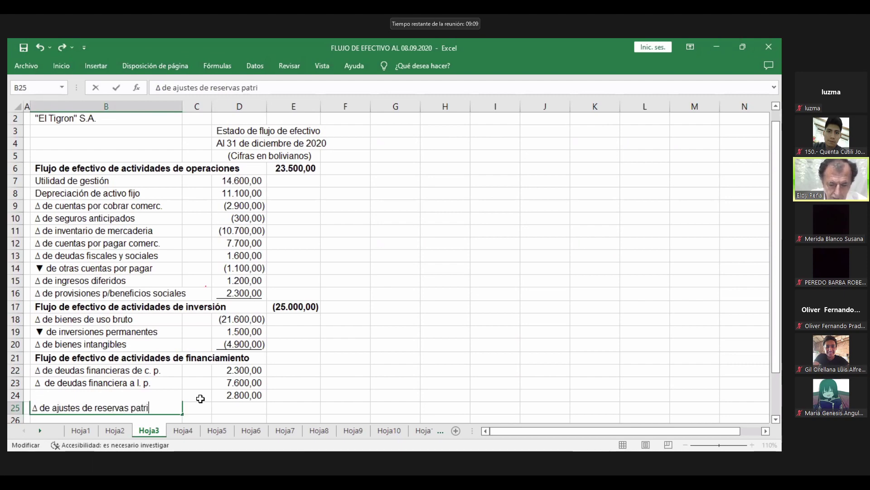
pyautogui.write('monia')
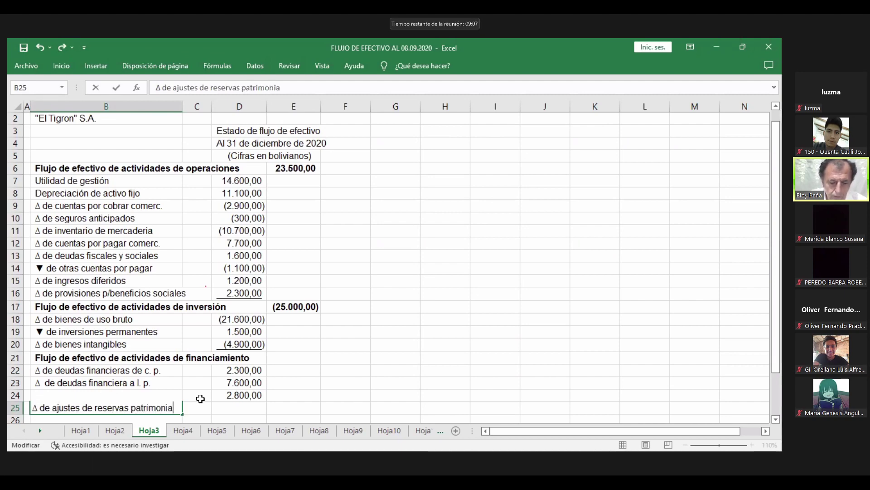
pyautogui.write('les')
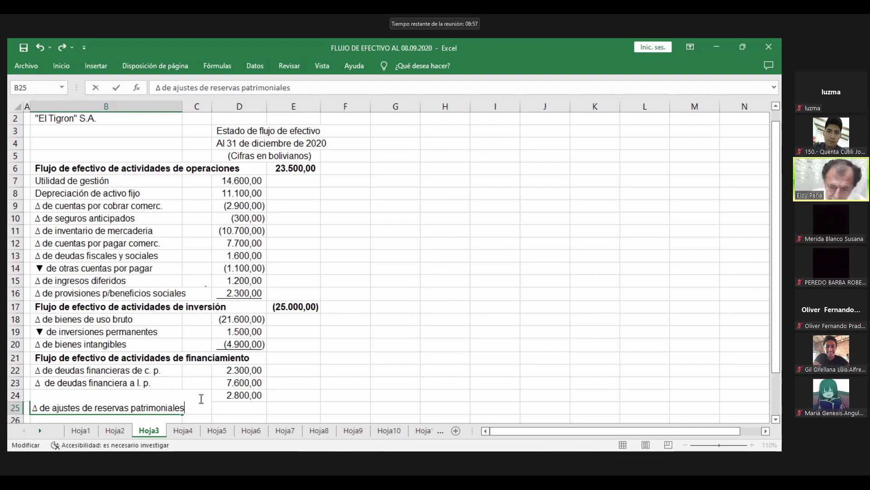
pyautogui.press('Return')
# - Enter the amount 600 in D25 for the equity reserves adjustment line
pyautogui.press('Up')
pyautogui.click(201, 398)
pyautogui.press('Right')
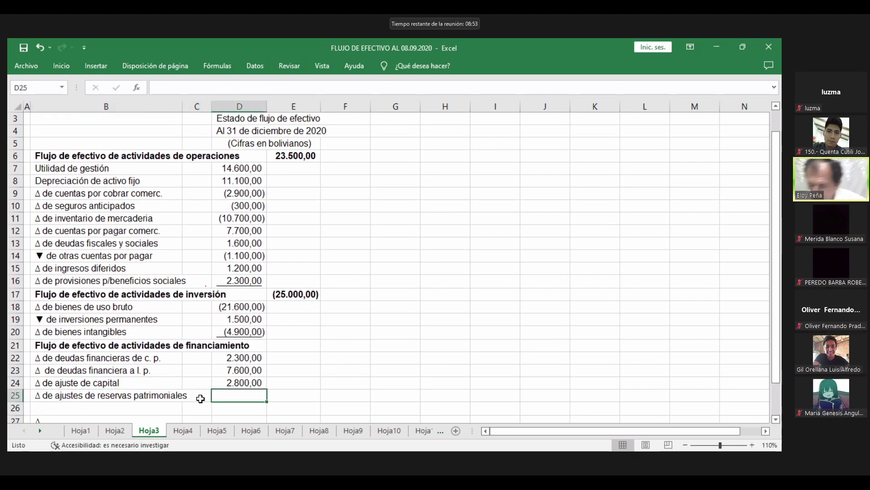
pyautogui.write('600')
pyautogui.press('Return')
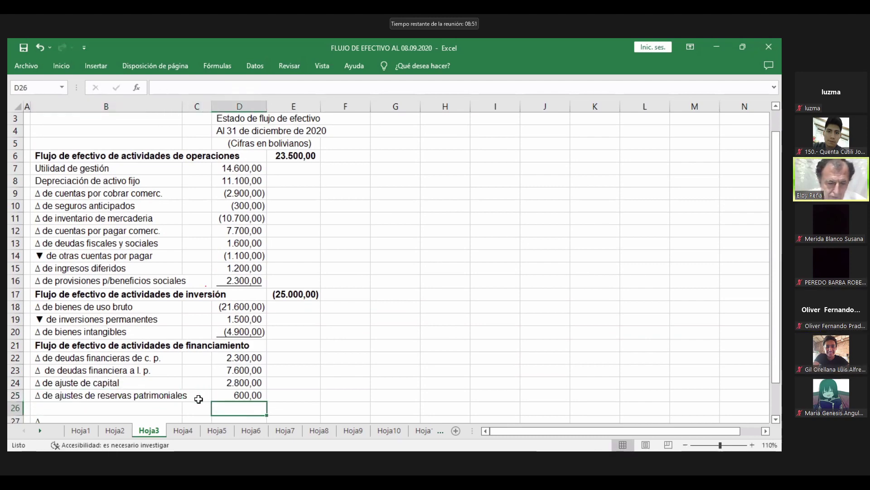
# - Add the line "Dividendos pagados" in B26 with the negative amount (8000) in D26
pyautogui.click(54, 409)
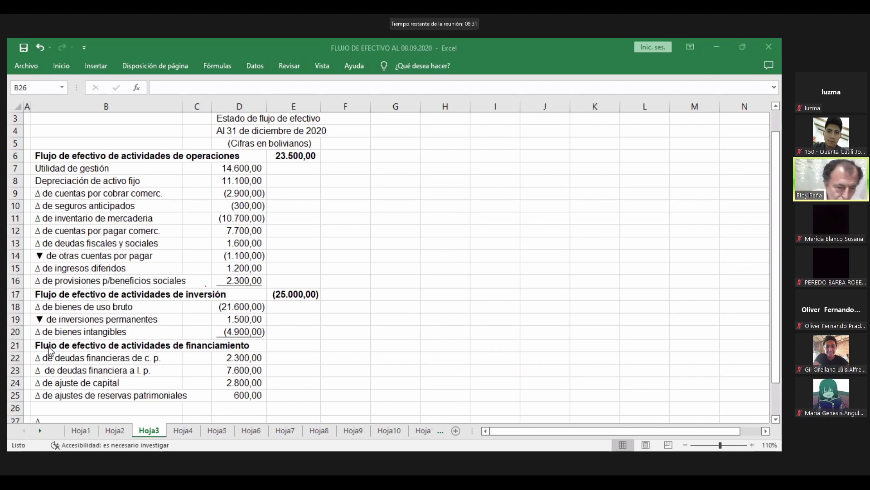
pyautogui.click(47, 409)
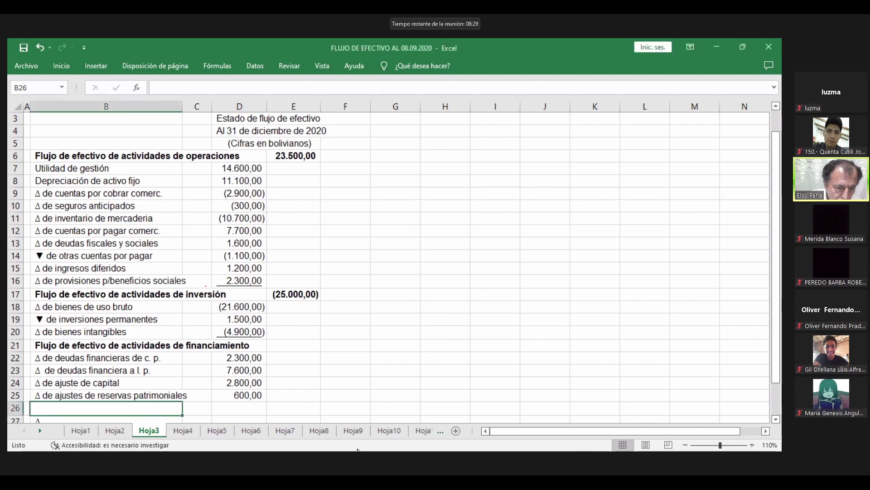
pyautogui.write('Di')
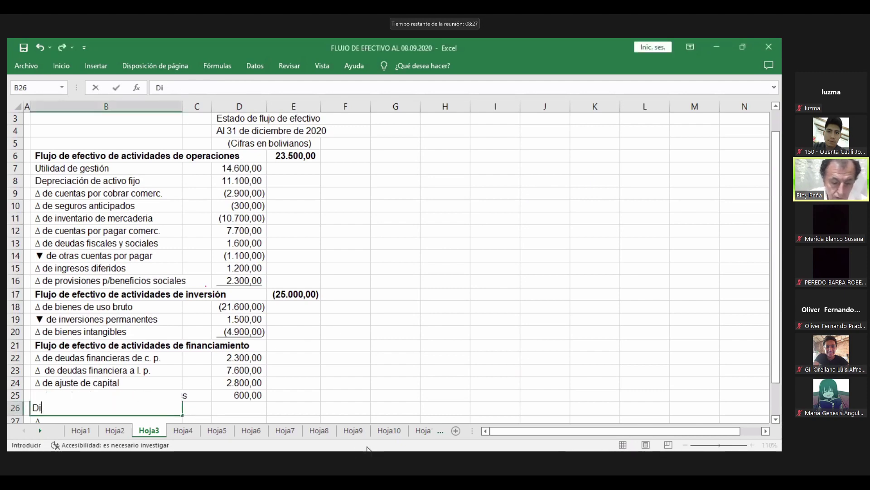
pyautogui.write('videndos')
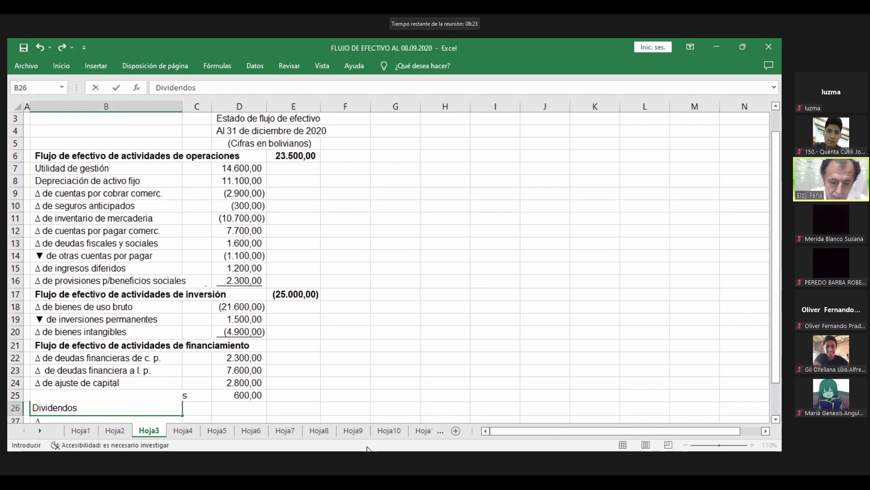
pyautogui.write(' pagados')
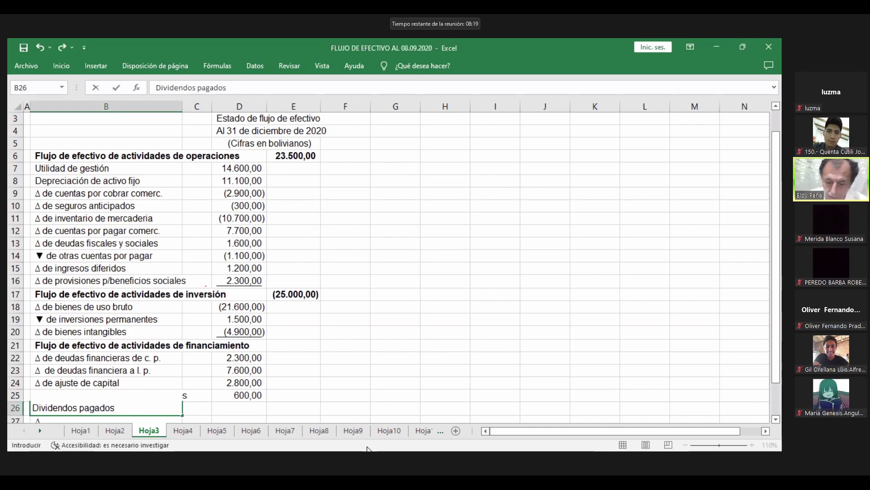
pyautogui.press('Tab')
pyautogui.press('Tab')
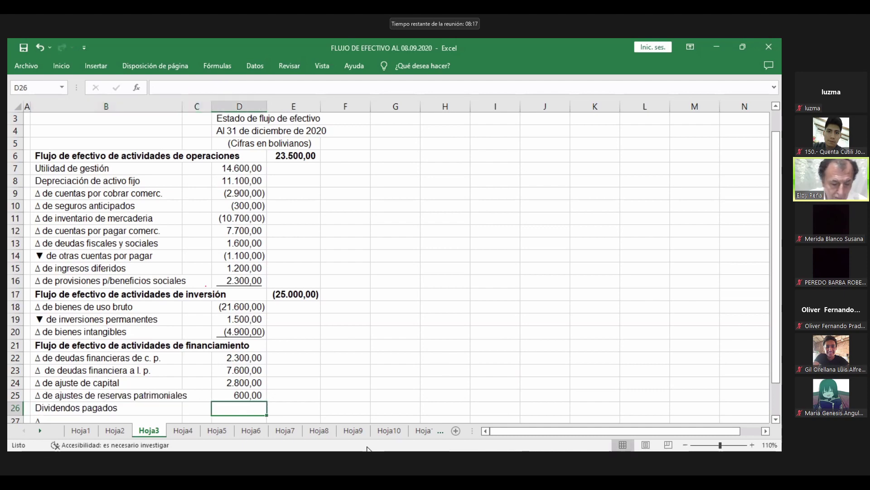
pyautogui.write('(8000')
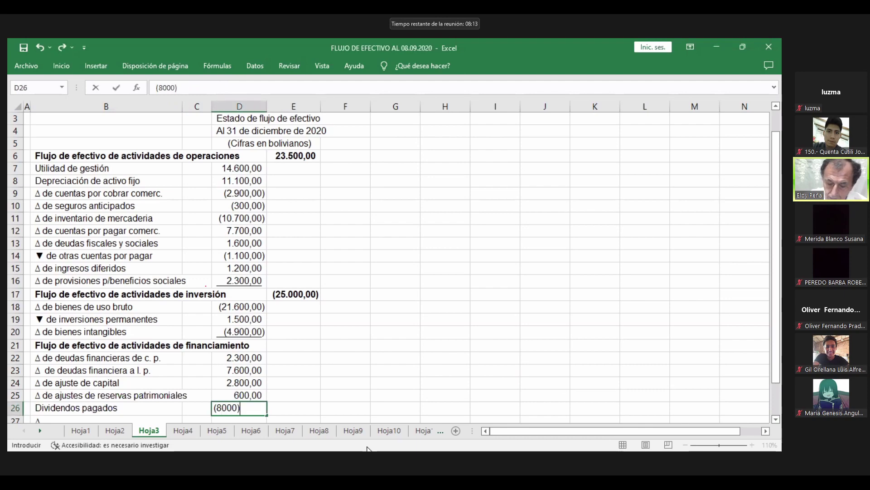
pyautogui.press('Return')
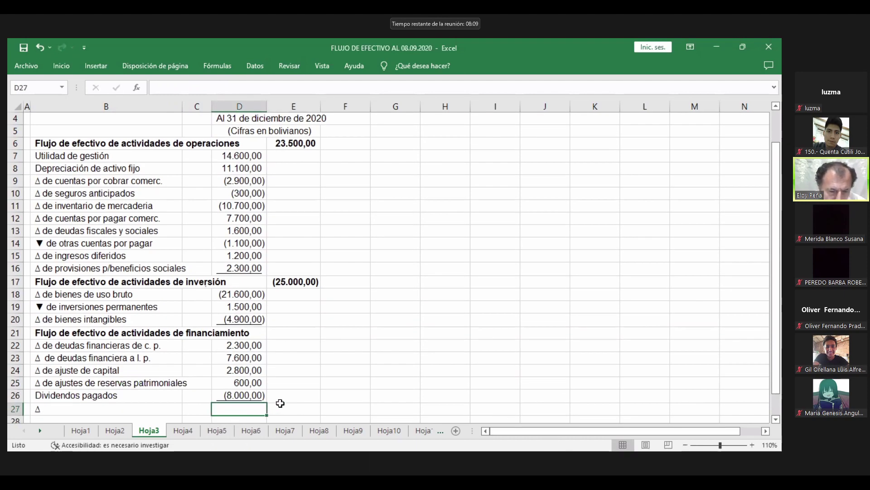
# - Total the financing activities in E21 with a SUMA formula over D22:D26
pyautogui.click(304, 335)
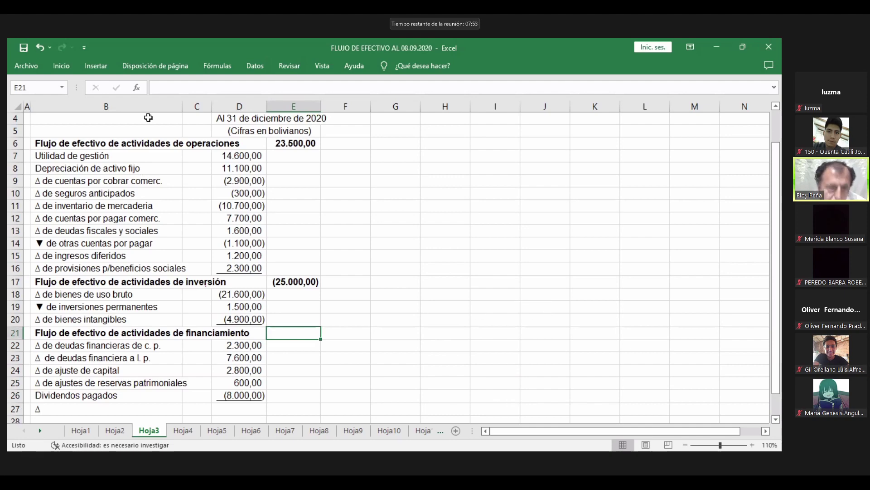
pyautogui.click(62, 68)
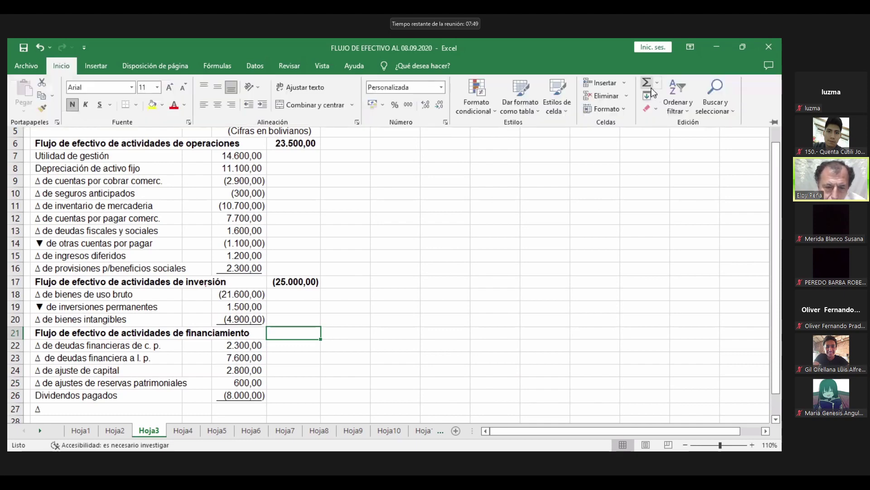
pyautogui.click(647, 84)
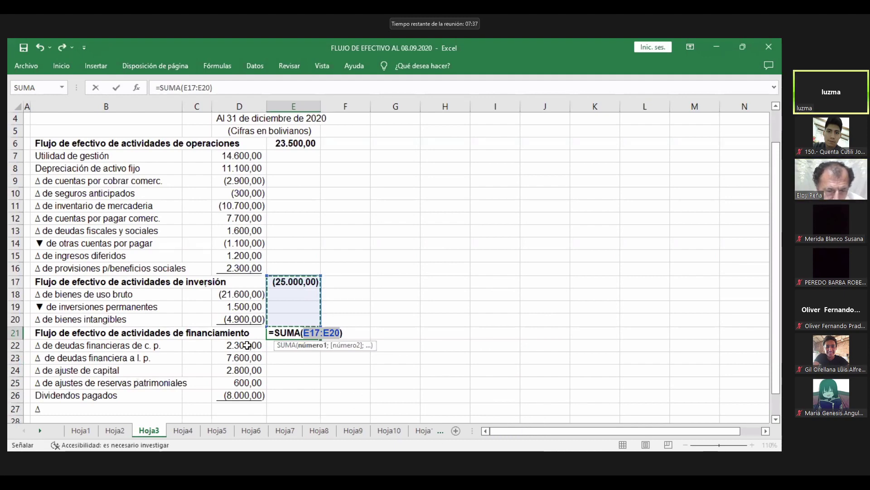
pyautogui.moveTo(247, 345); pyautogui.dragTo(247, 357)
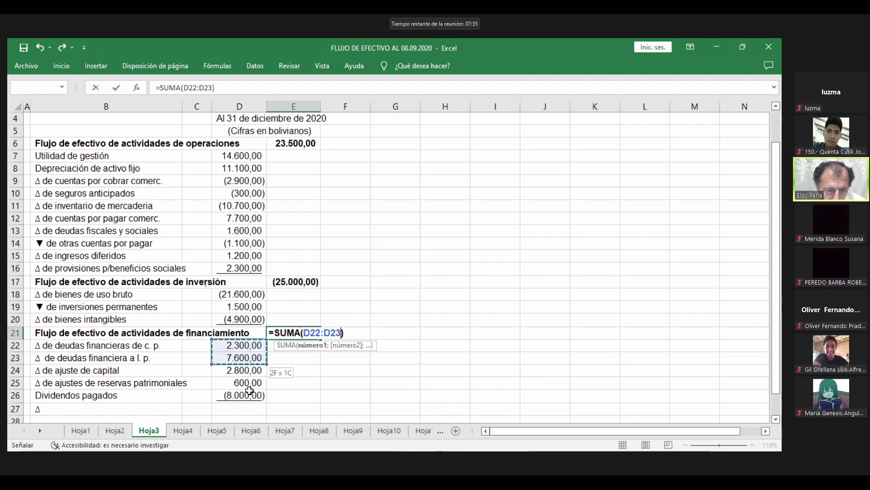
pyautogui.moveTo(249, 391); pyautogui.dragTo(249, 396)
pyautogui.press('Return')
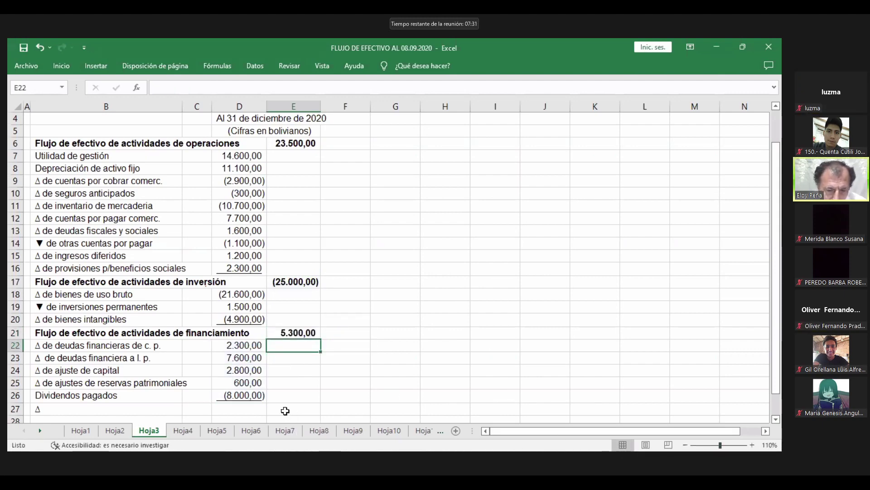
pyautogui.click(277, 395)
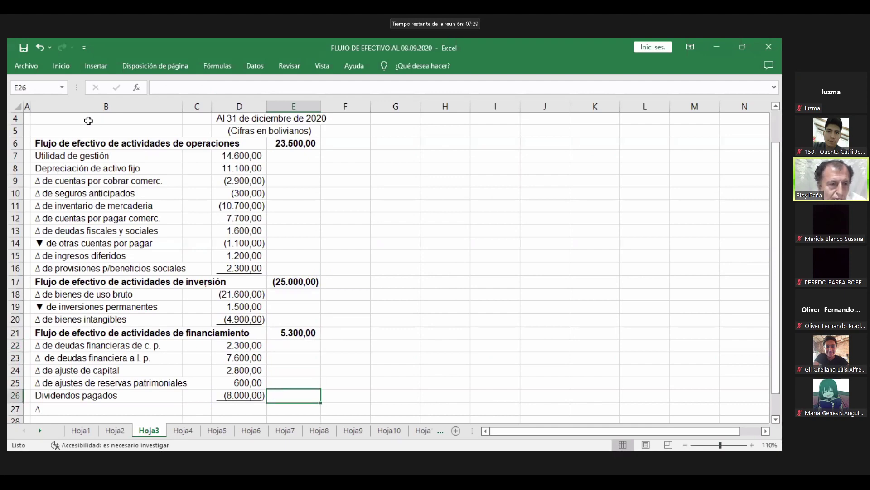
pyautogui.click(55, 68)
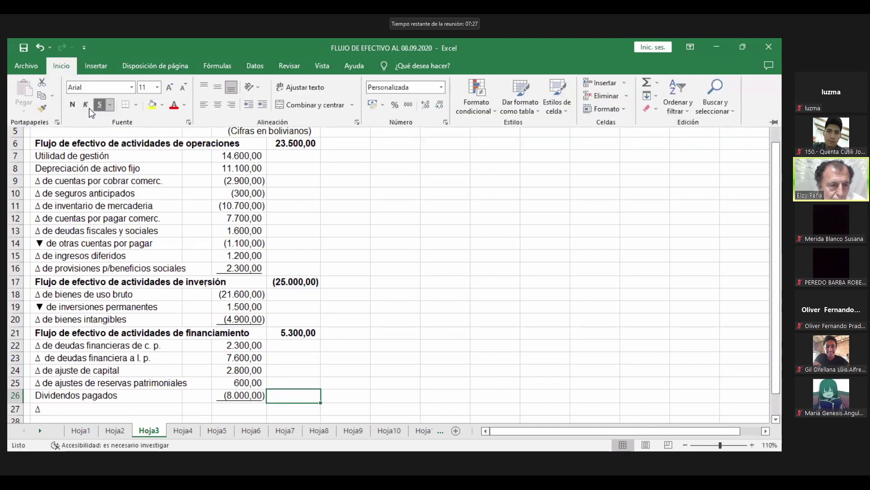
pyautogui.click(428, 352)
pyautogui.scroll(-1, 428, 352)
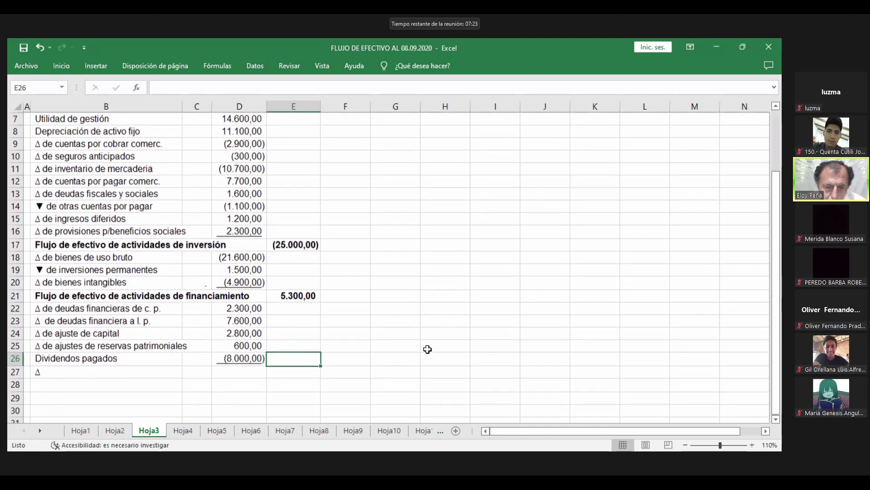
pyautogui.scroll(1, 428, 349)
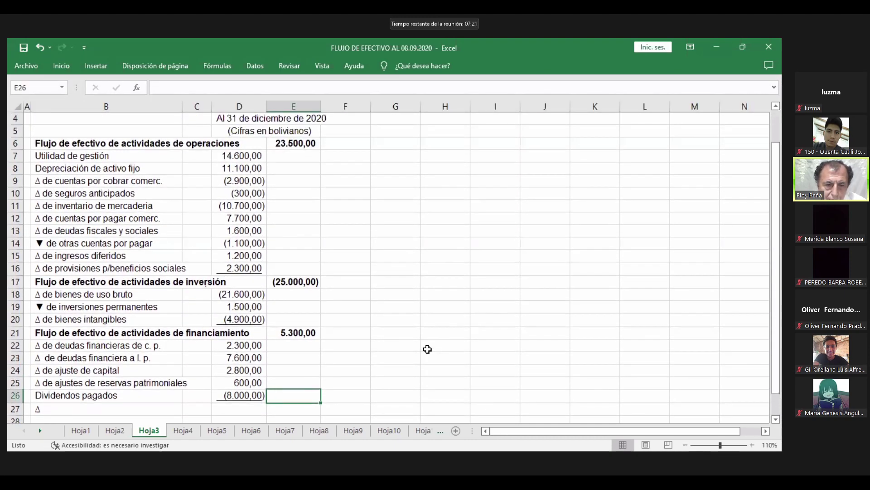
# - Total the three activity flows in E27 with a SUMA formula over E6:E21
pyautogui.click(293, 410)
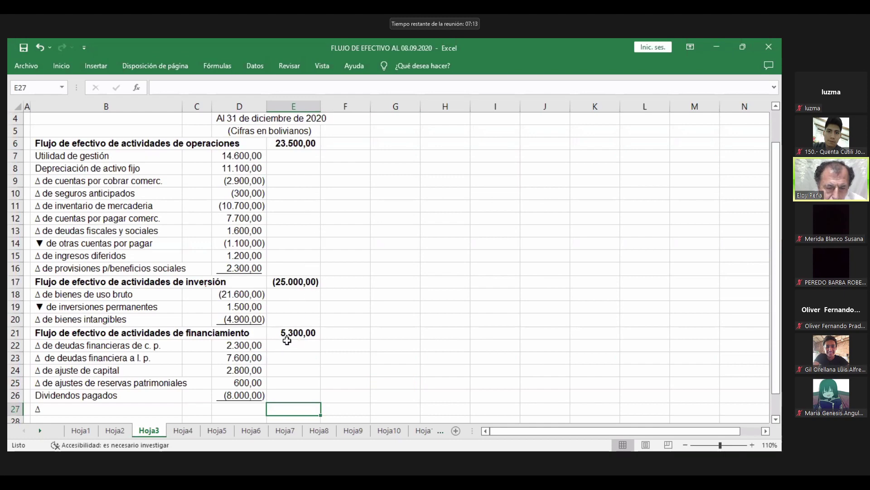
pyautogui.click(57, 66)
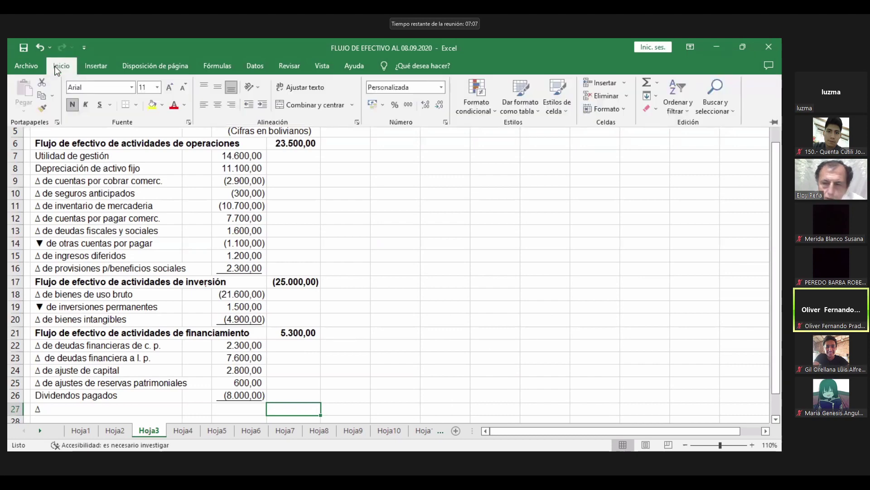
pyautogui.click(650, 91)
pyautogui.moveTo(289, 144); pyautogui.dragTo(294, 331)
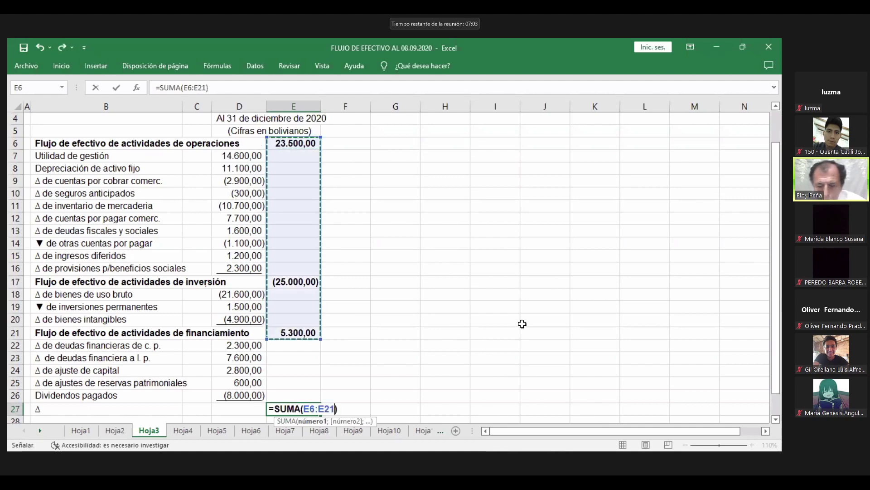
pyautogui.press('Return')
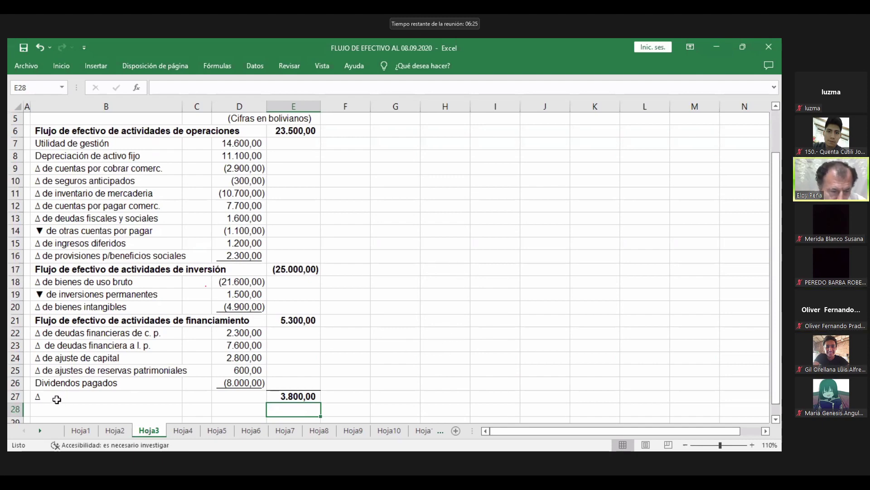
# - Complete the label in cell B27 after the Δ symbol so it reads "Δ neto de efectivo"
pyautogui.click(56, 396)
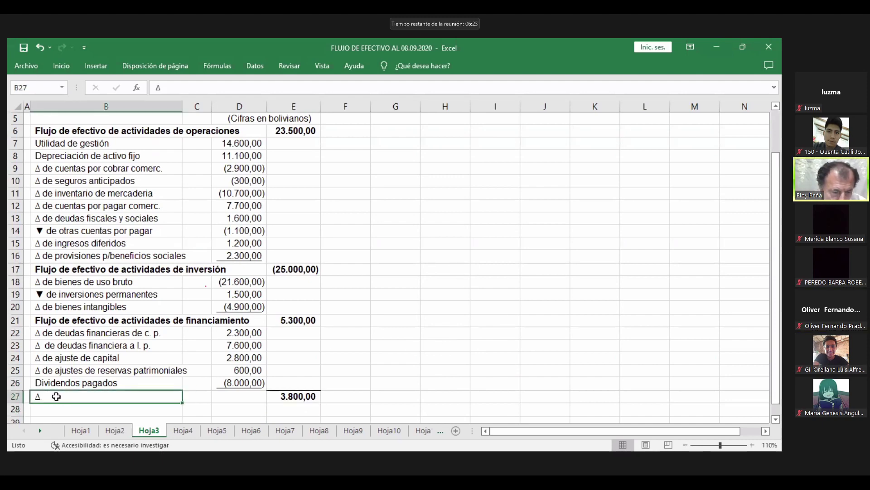
pyautogui.hotkey('ctrl', 'z')
pyautogui.doubleClick(56, 396)
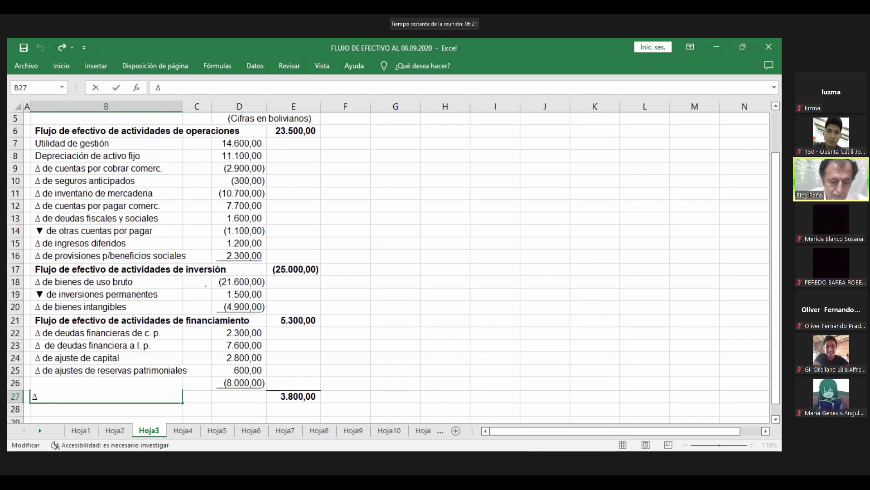
pyautogui.write('neto')
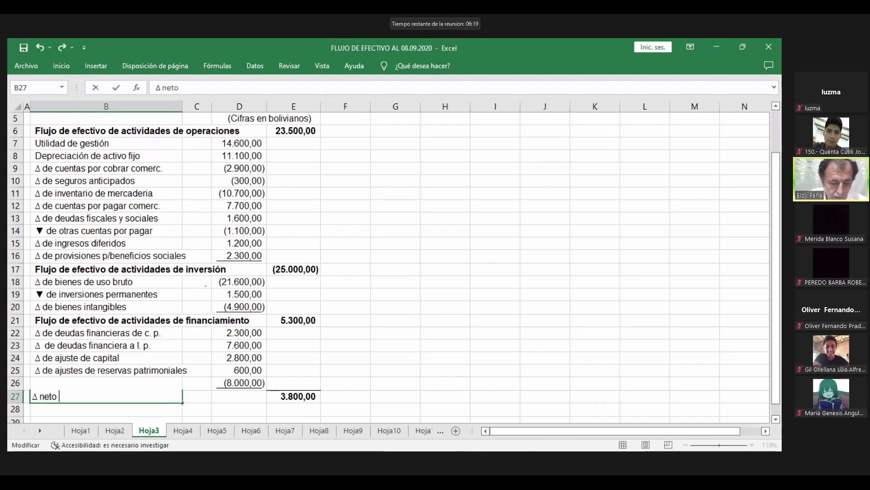
pyautogui.write(' de')
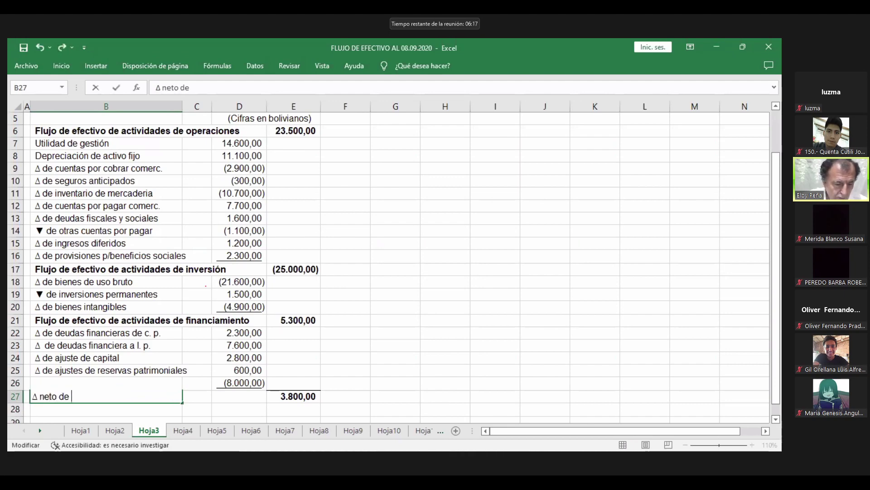
pyautogui.write(' e')
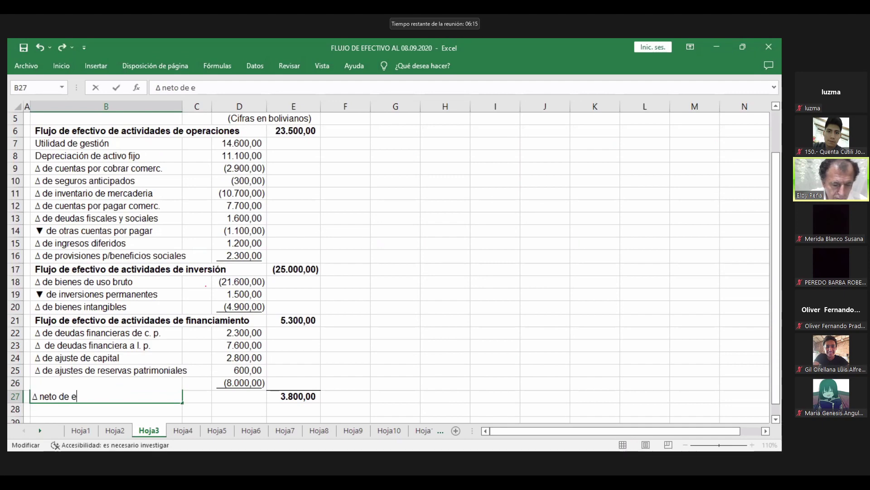
pyautogui.write('fectiv')
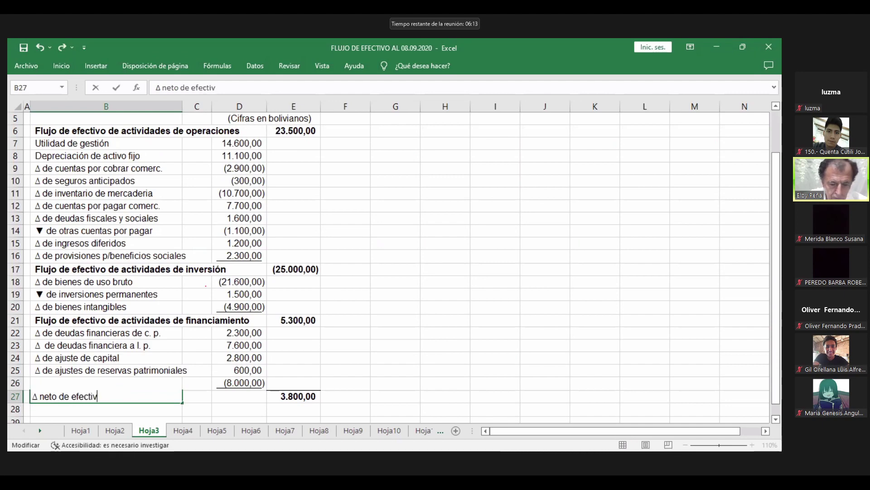
pyautogui.write('o')
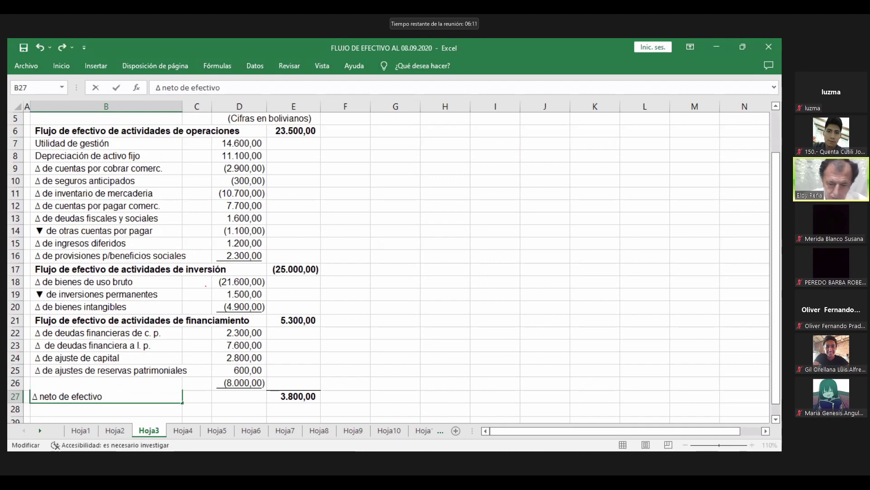
pyautogui.press('Return')
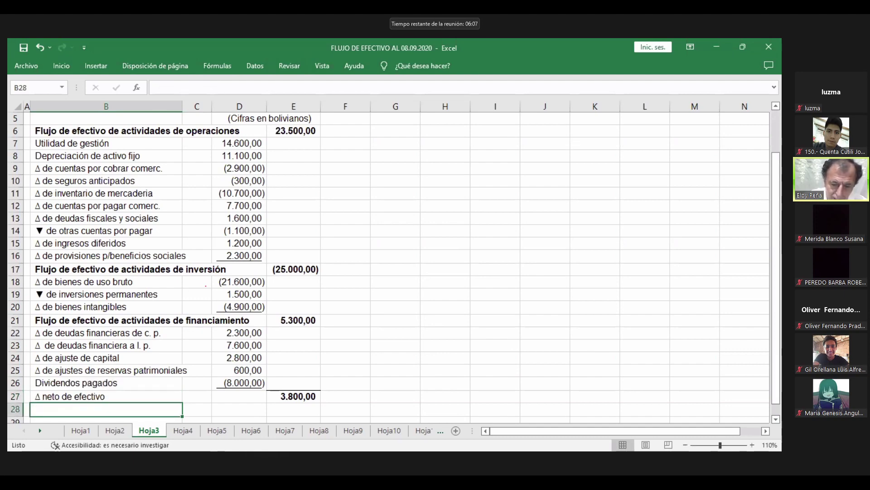
# - Add the line "(+) saldo inicial" in B28 with the amount 26.500 in E28
pyautogui.write('+)')
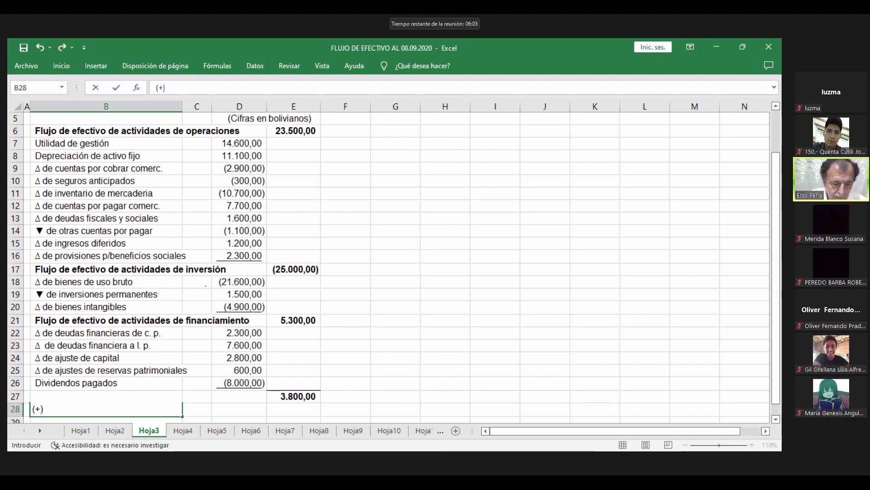
pyautogui.write(' saldo ini')
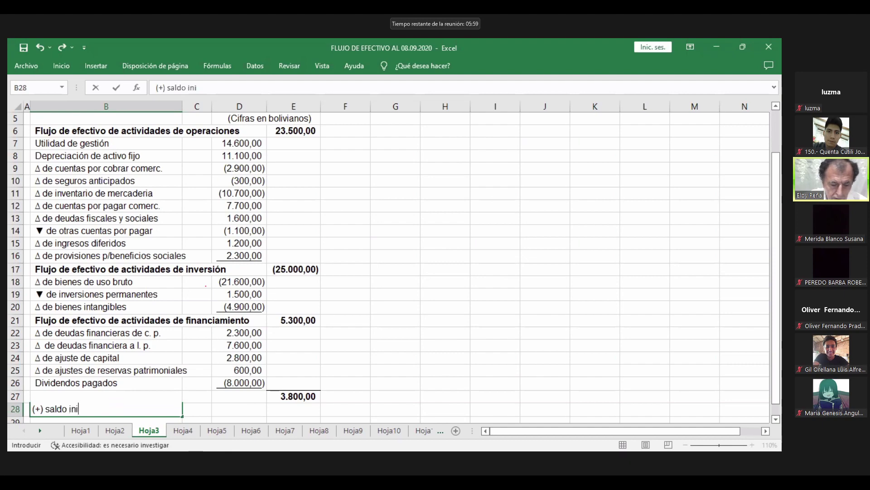
pyautogui.write('cial')
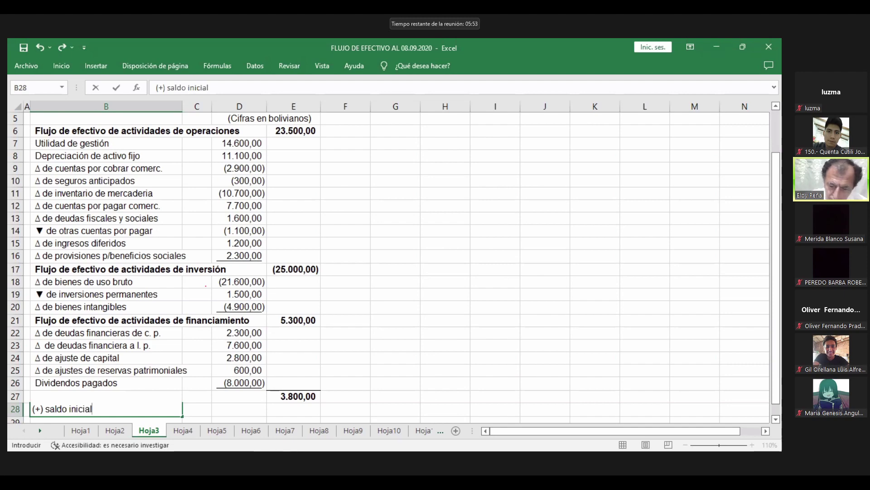
pyautogui.press('Right')
pyautogui.press('Right')
pyautogui.press('Right')
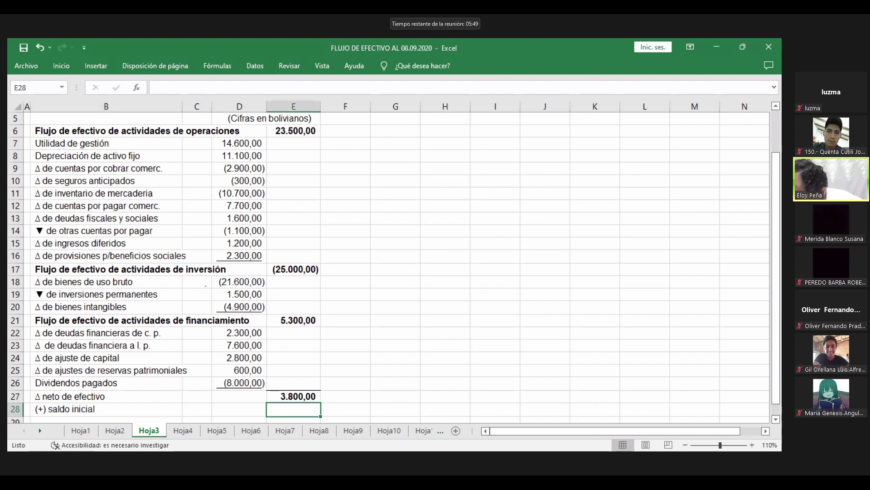
pyautogui.write('26')
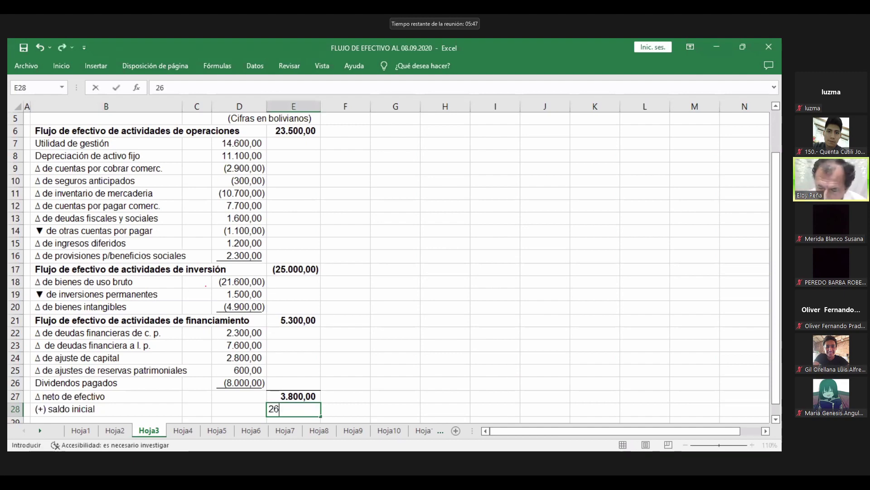
pyautogui.write('.500')
pyautogui.press('Return')
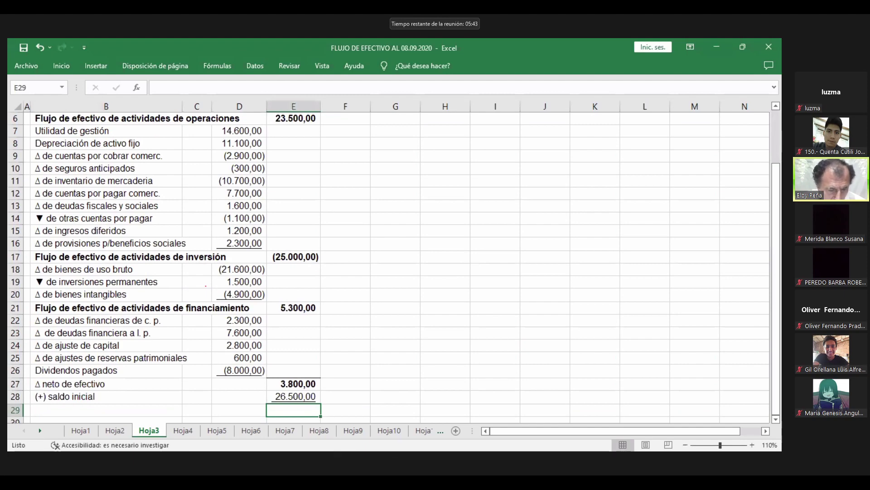
# - Enter the label "Saldo final" in B29
pyautogui.press('Left')
pyautogui.press('Left')
pyautogui.press('Left')
pyautogui.write('Sa')
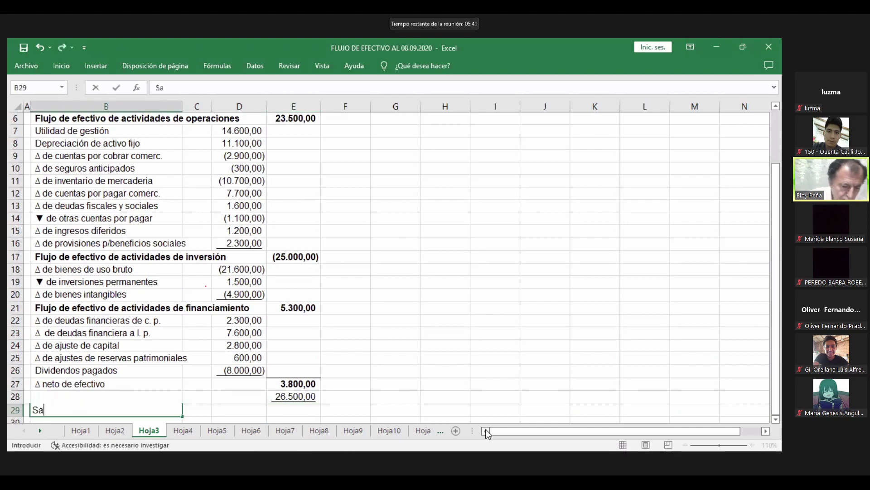
pyautogui.write('ld')
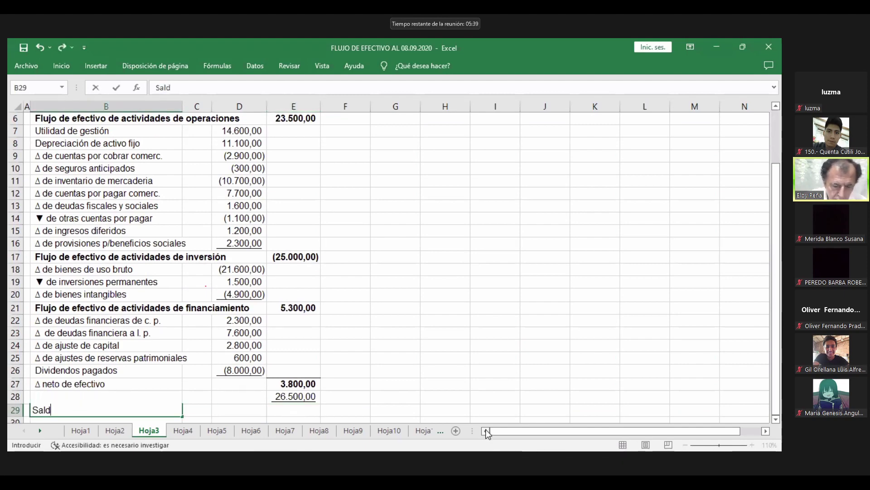
pyautogui.write('o final')
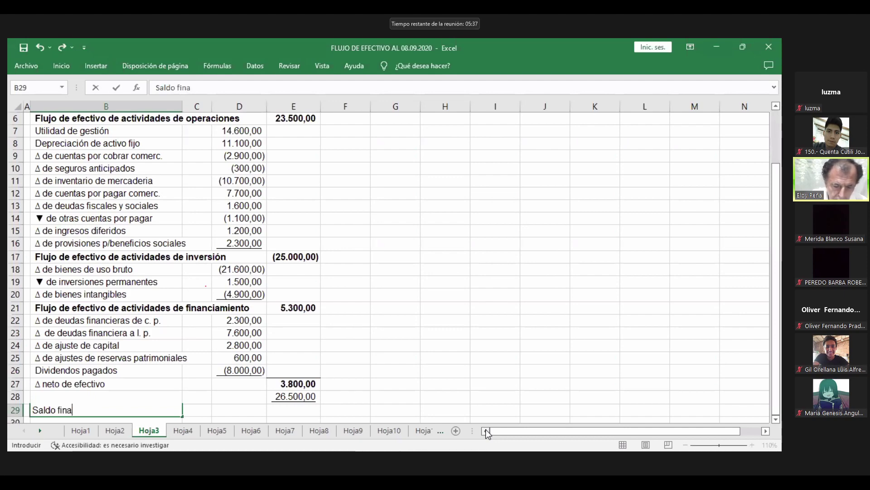
# - Calculate the final balance in E29 with a SUMA formula over E27:E28
pyautogui.press('Right')
pyautogui.press('Right')
pyautogui.press('Right')
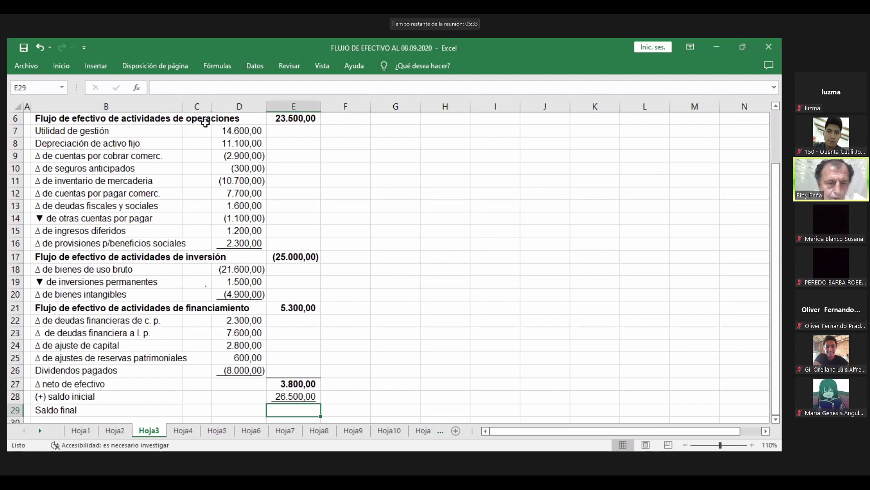
pyautogui.click(59, 65)
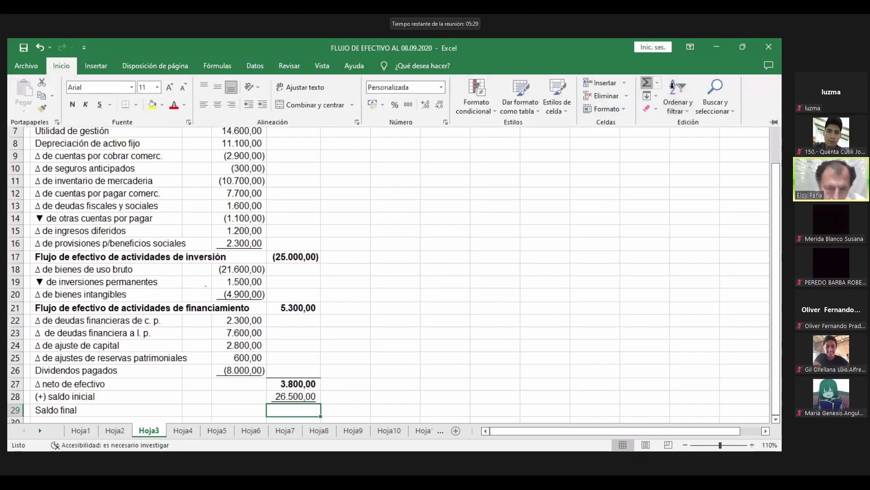
pyautogui.click(647, 83)
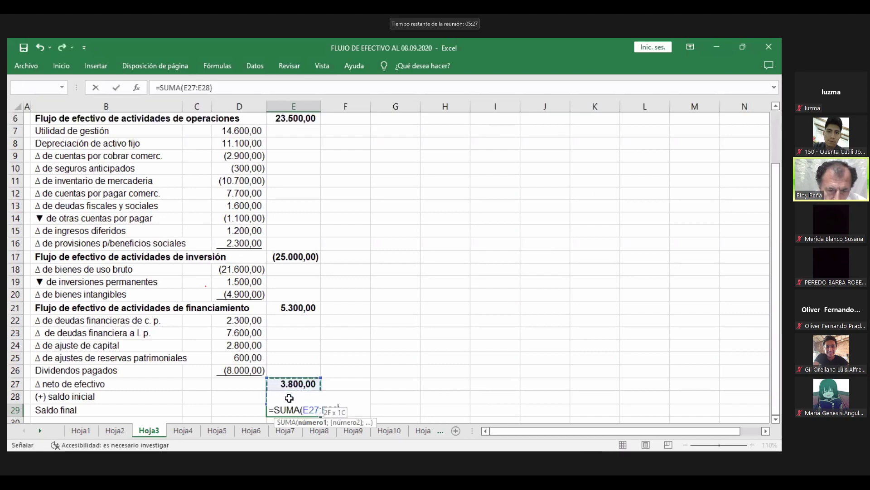
pyautogui.press('Return')
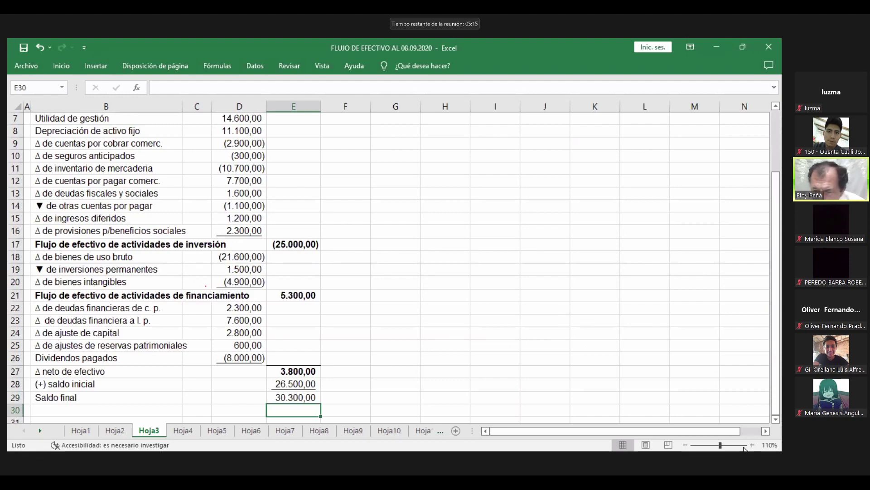
# - Reduce the sheet zoom to 100% and review the cash flow statement from its heading down to the final balance
pyautogui.click(685, 445)
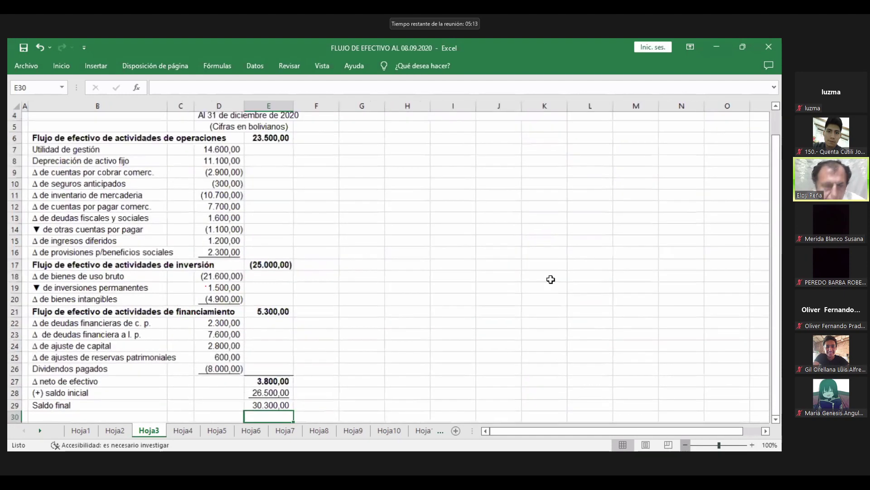
pyautogui.scroll(1, 479, 242)
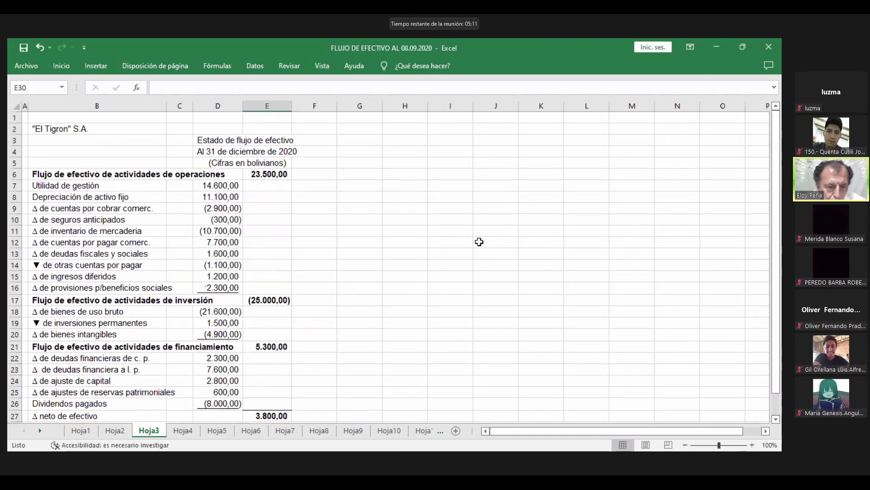
pyautogui.scroll(-1, 479, 242)
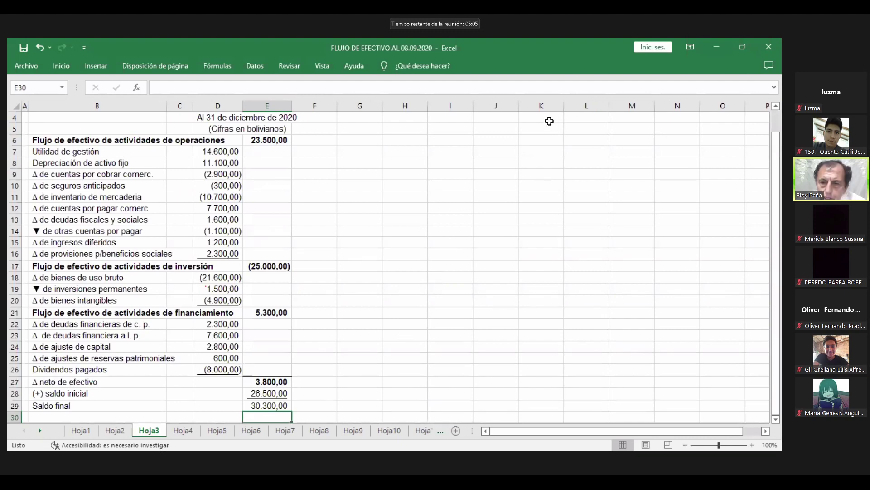
pyautogui.click(565, 89)
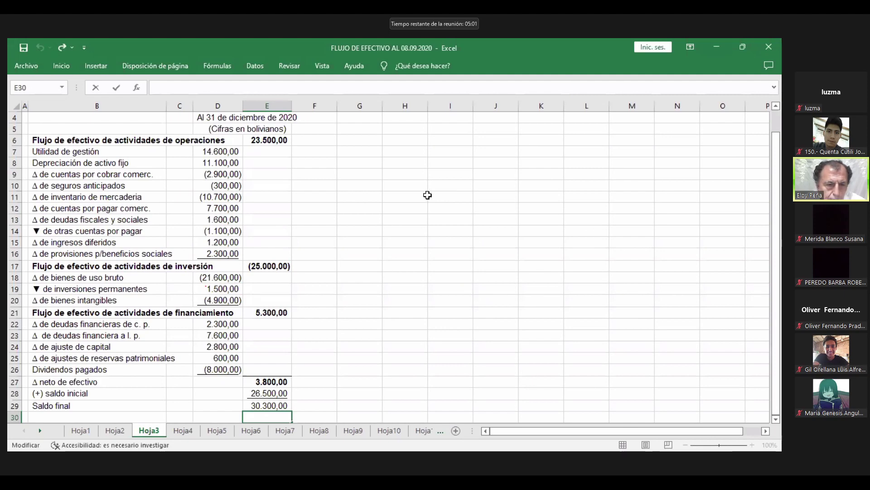
pyautogui.click(393, 278)
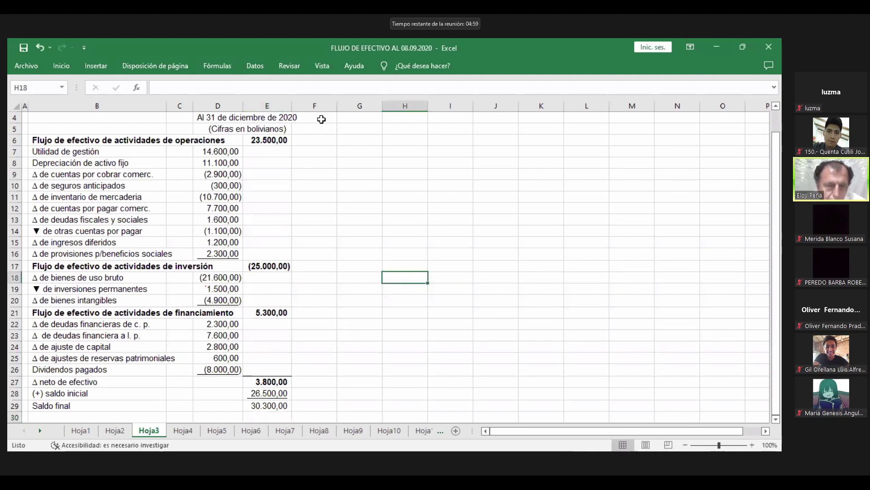
pyautogui.press('Left')
pyautogui.press('Left')
pyautogui.press('Up')
pyautogui.press('Up')
pyautogui.press('Up')
pyautogui.press('Up')
pyautogui.press('Up')
pyautogui.press('Up')
pyautogui.press('Up')
pyautogui.press('Up')
pyautogui.press('Up')
pyautogui.press('Up')
pyautogui.press('Up')
pyautogui.press('Up')
pyautogui.press('Up')
pyautogui.press('Up')
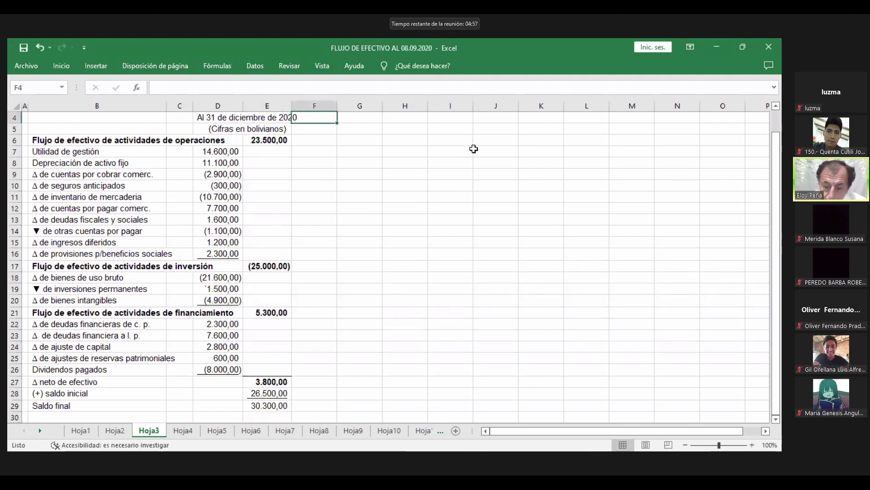
pyautogui.press('Up')
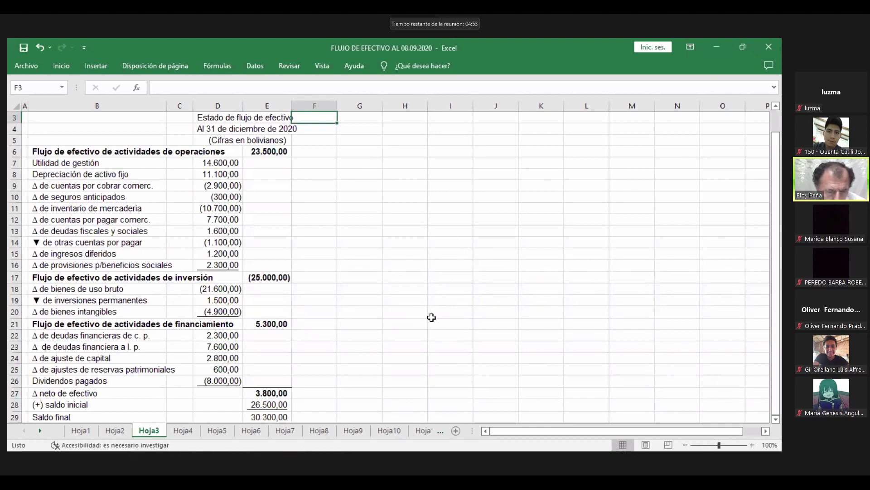
pyautogui.click(494, 221)
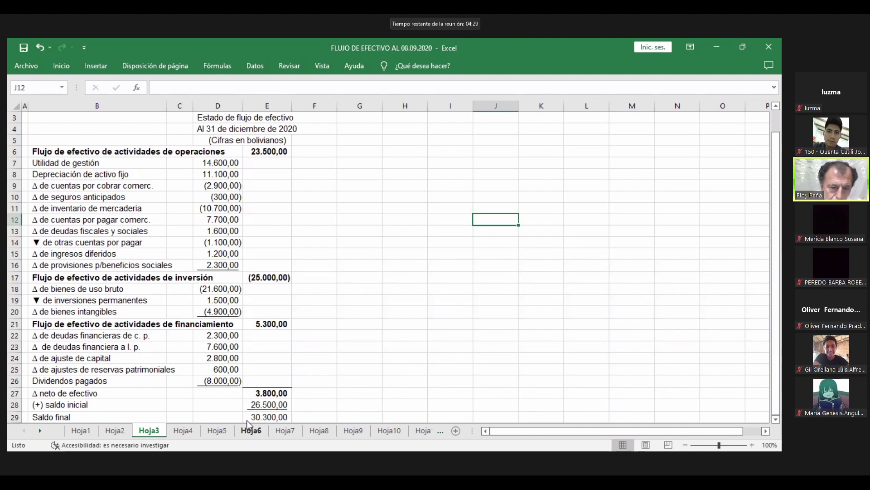
# - Check the net cash change formula in E27 against the activity totals above it in column E
pyautogui.click(271, 393)
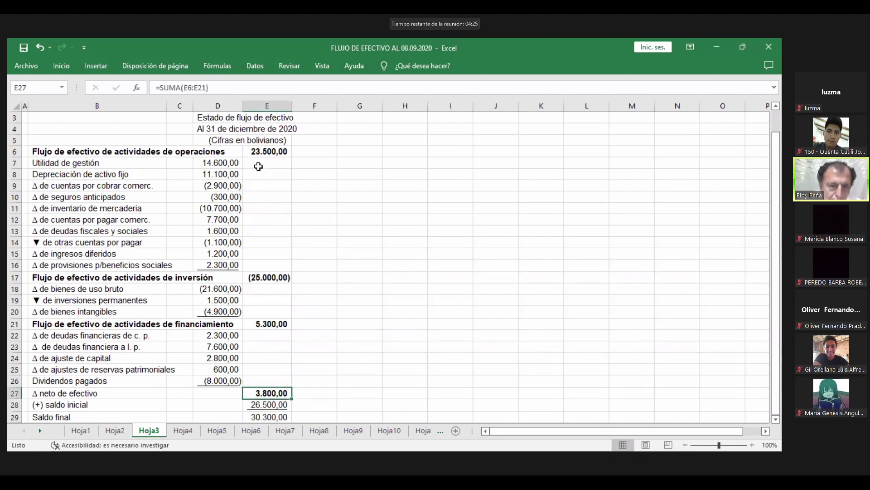
pyautogui.moveTo(260, 154); pyautogui.dragTo(271, 393)
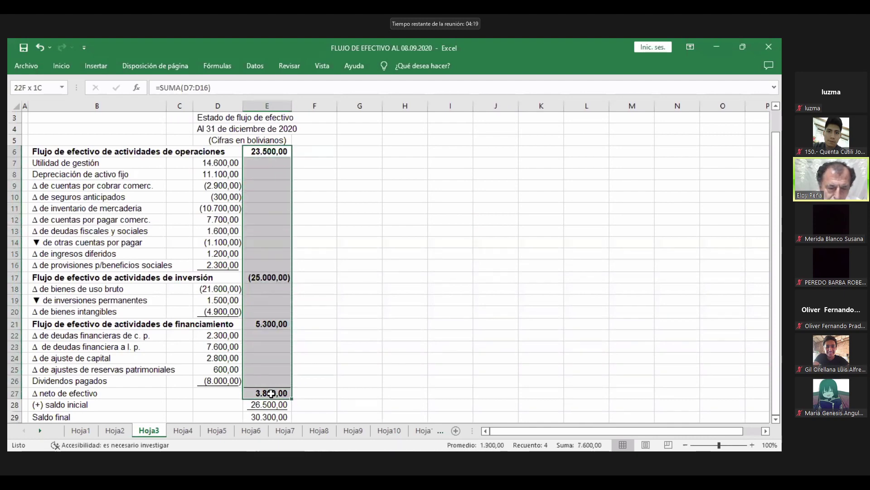
pyautogui.moveTo(337, 391); pyautogui.dragTo(254, 386)
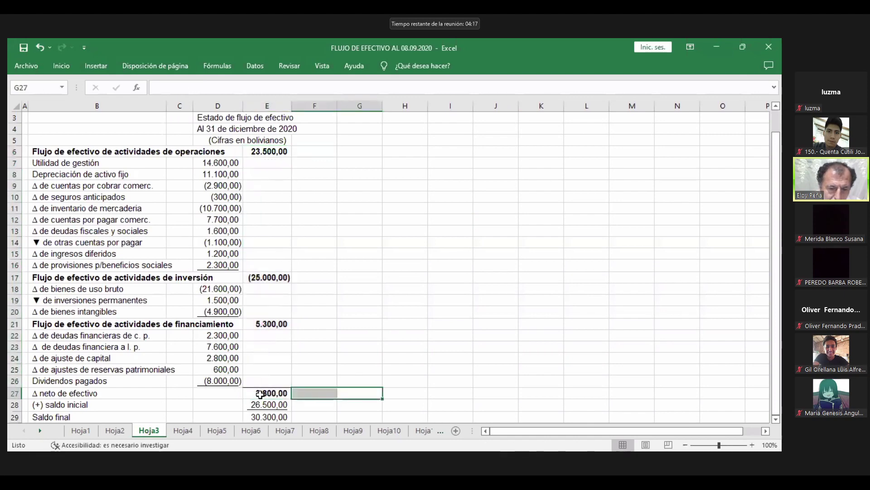
pyautogui.click(261, 393)
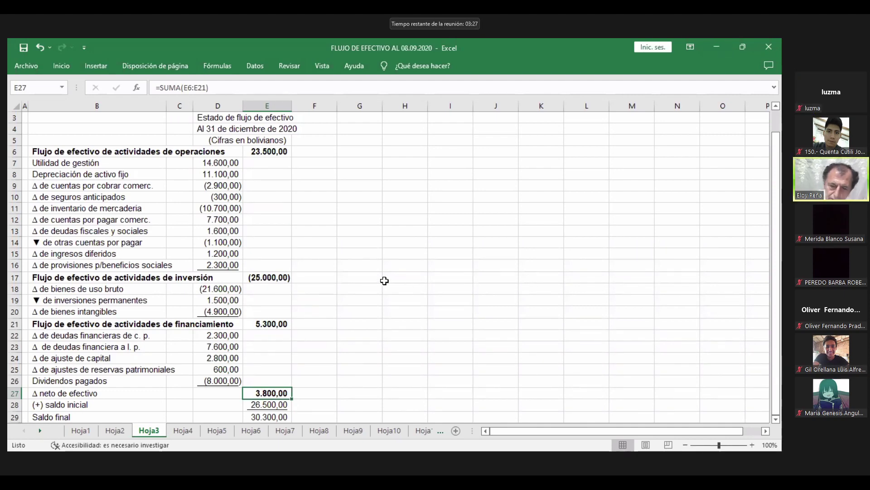
pyautogui.click(449, 396)
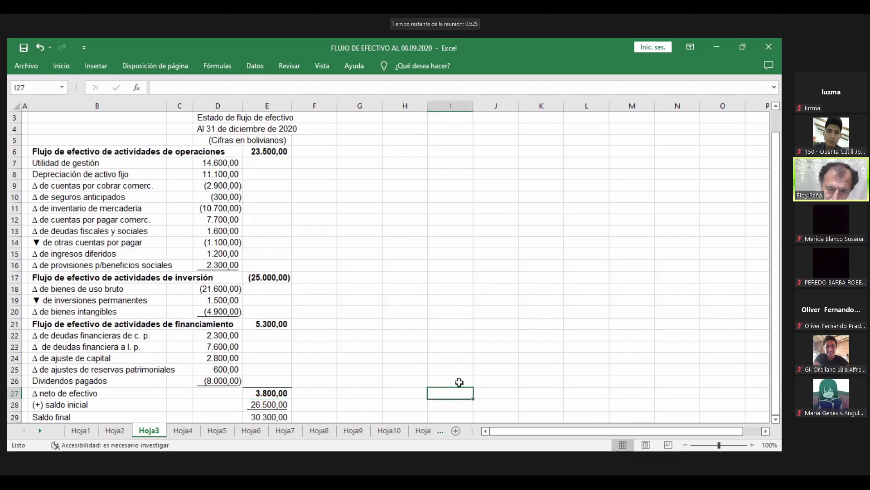